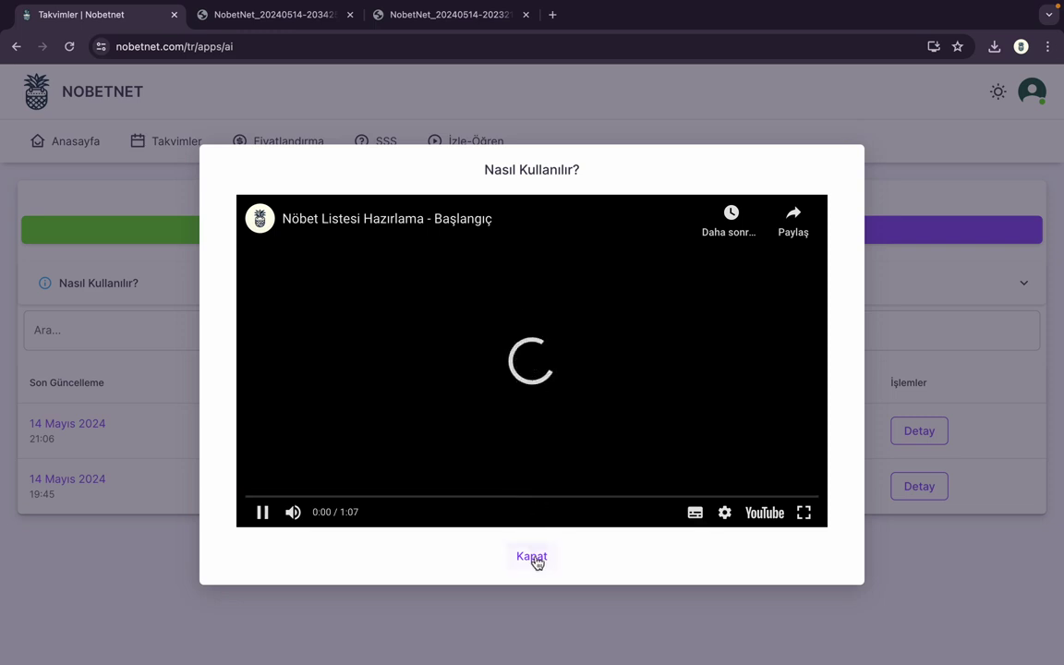
# Step: Close the how-to video, rename the most recently updated calendar to "örnek 2", save it and open its details
pyautogui.click(535, 558)
pyautogui.click(599, 441)
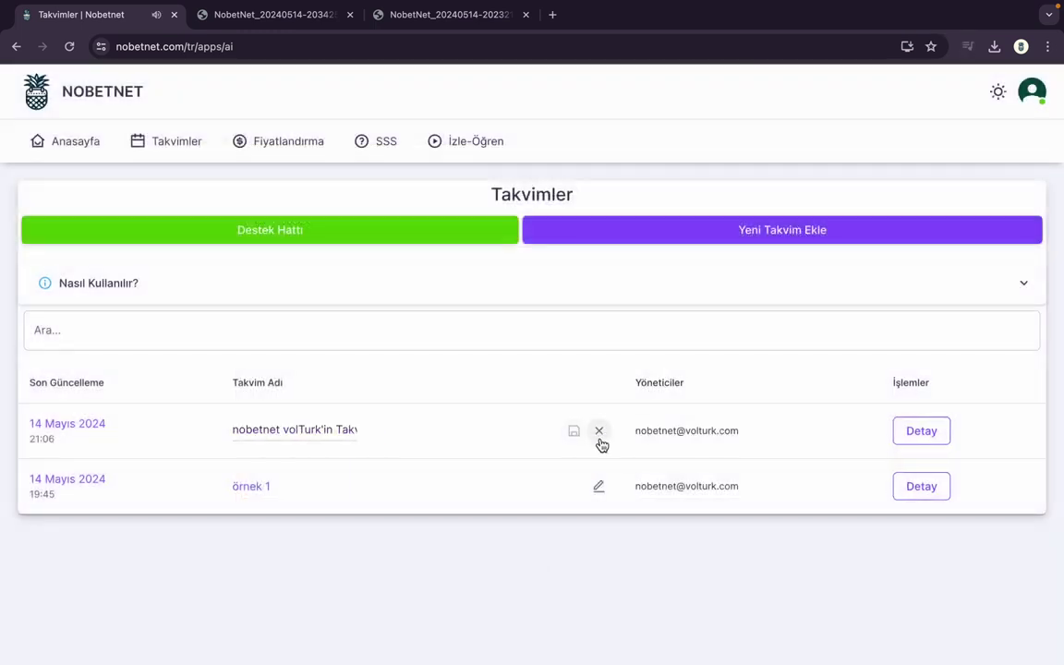
pyautogui.tripleClick(330, 430)
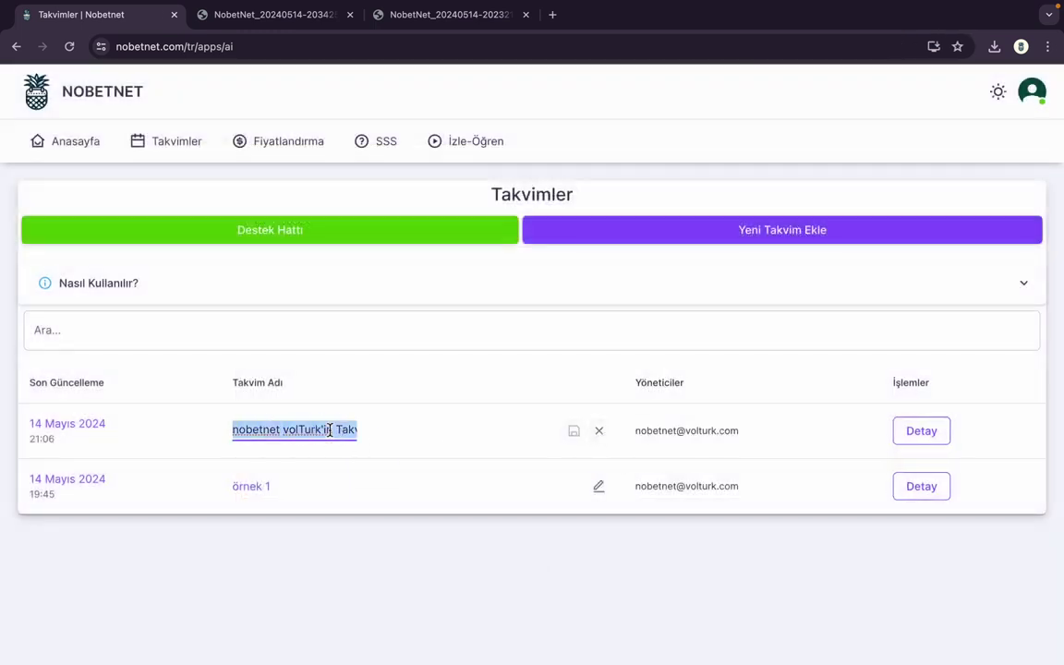
pyautogui.write('örnek 2')
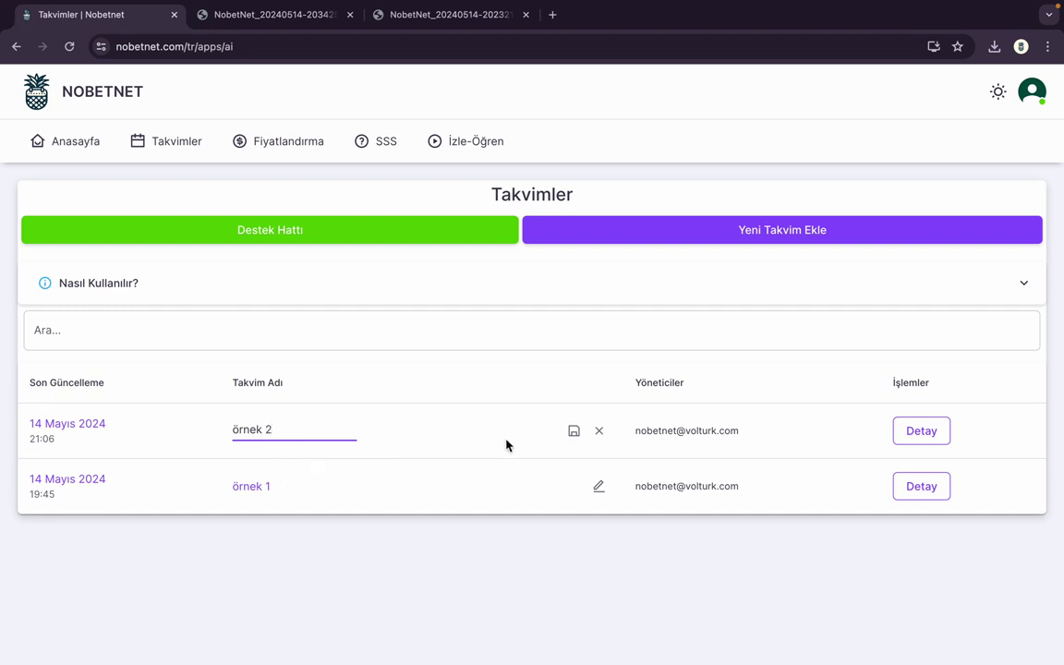
pyautogui.click(573, 432)
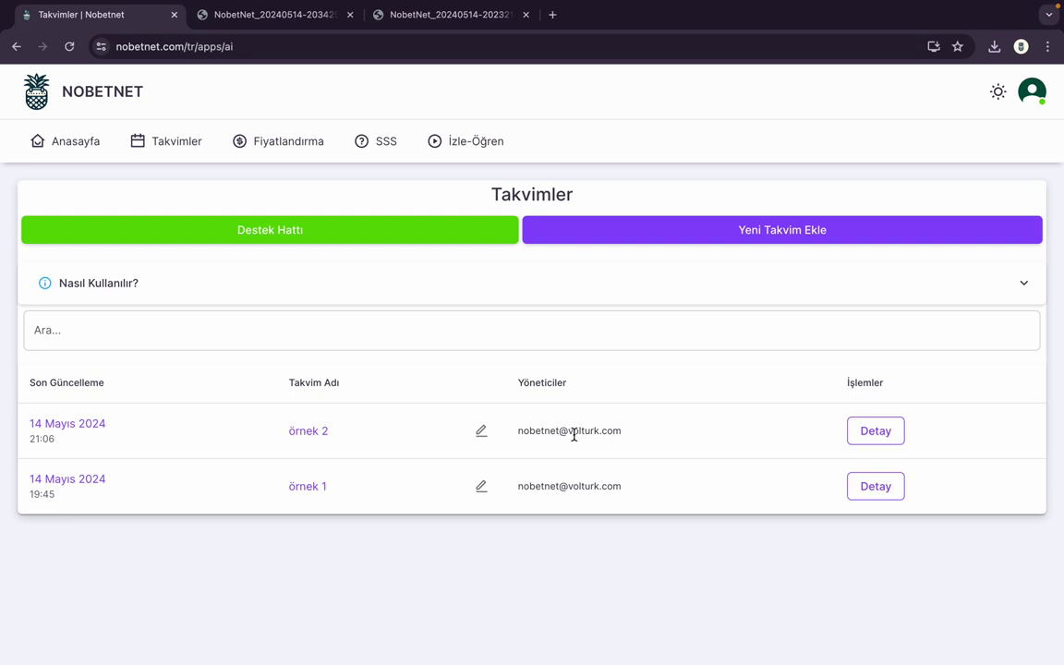
pyautogui.click(878, 434)
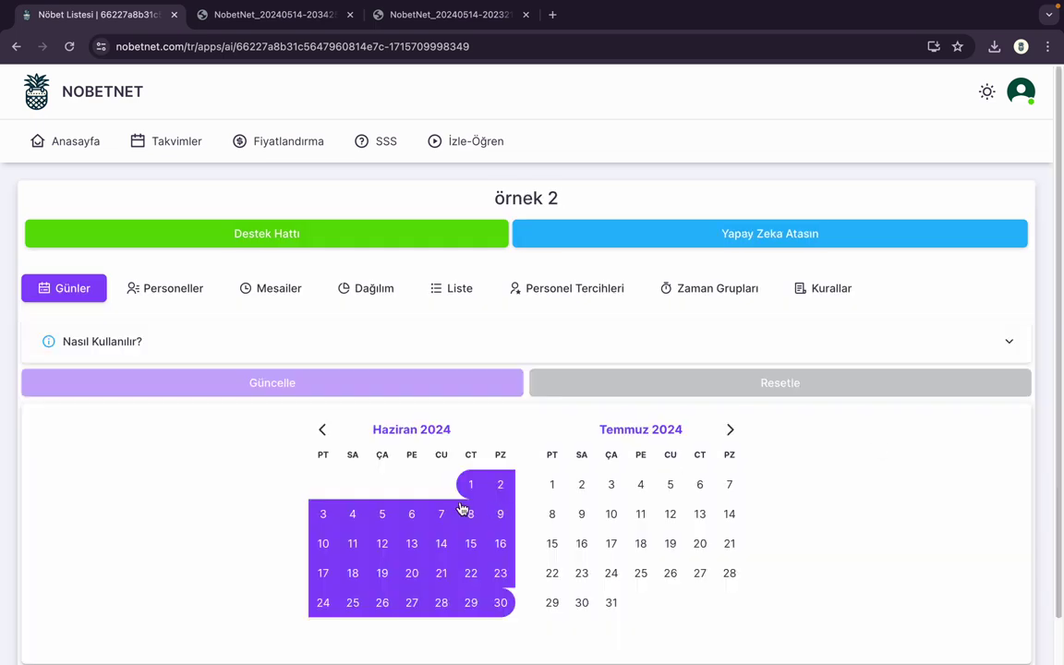
# Step: Review the örnek 2 calendar's personnel, shift definitions and assignment list
pyautogui.click(181, 292)
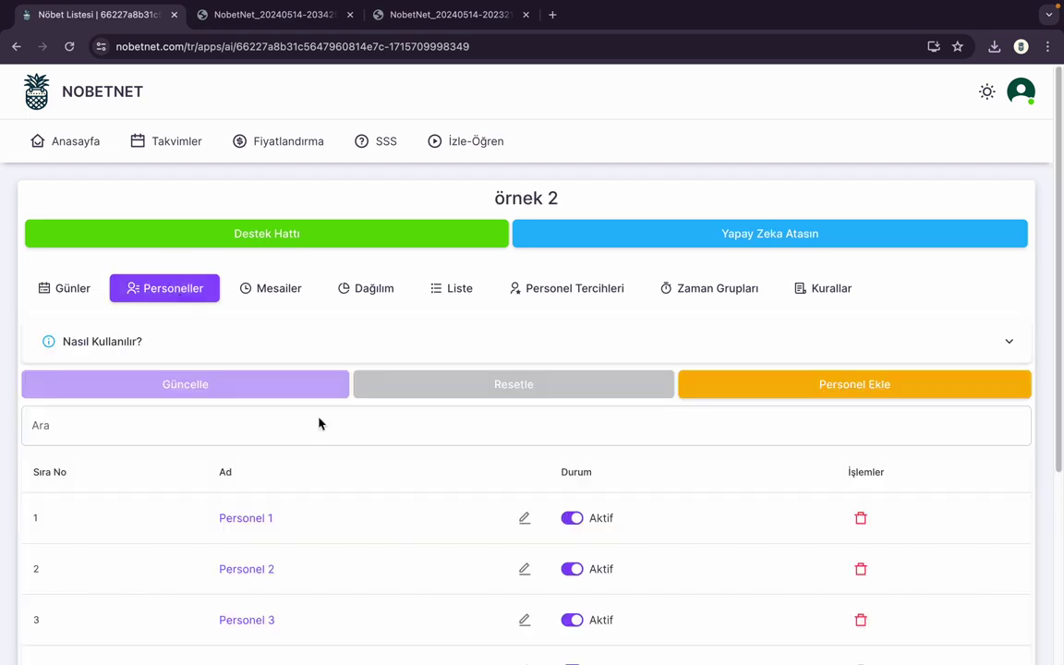
pyautogui.scroll(-5, 333, 430)
pyautogui.scroll(5, 337, 440)
pyautogui.click(278, 304)
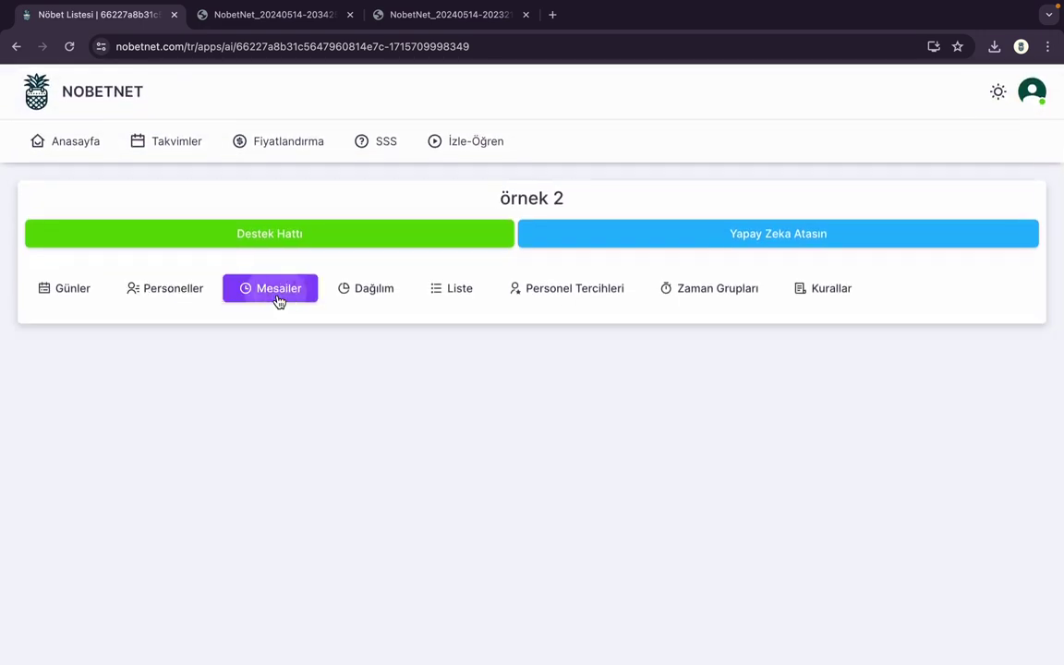
pyautogui.scroll(-1, 314, 443)
pyautogui.click(459, 236)
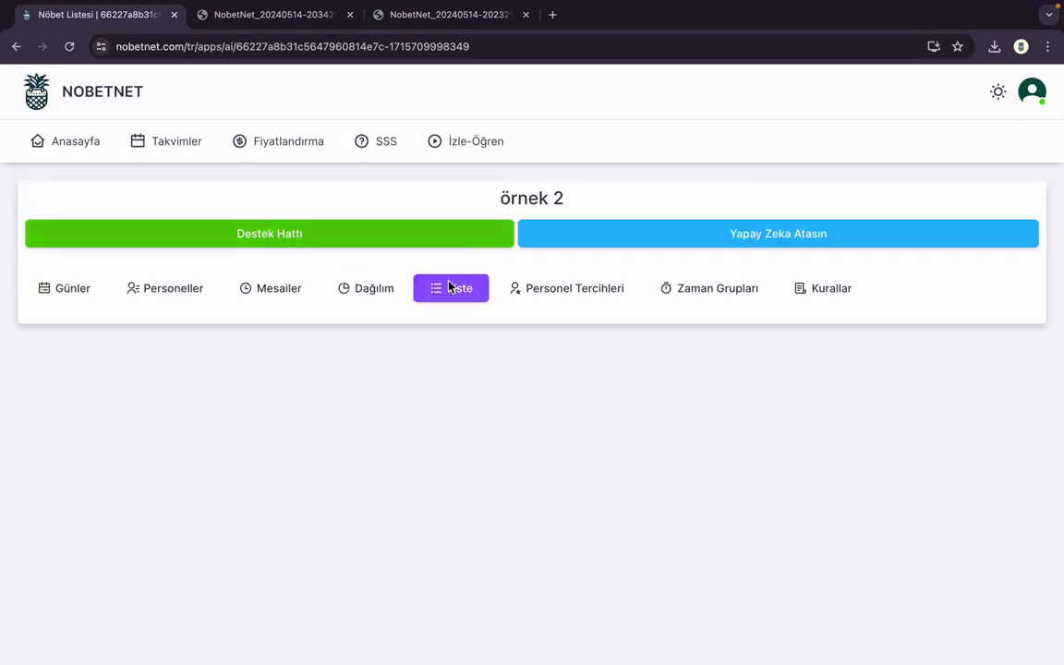
pyautogui.scroll(-1, 444, 496)
pyautogui.scroll(1, 444, 499)
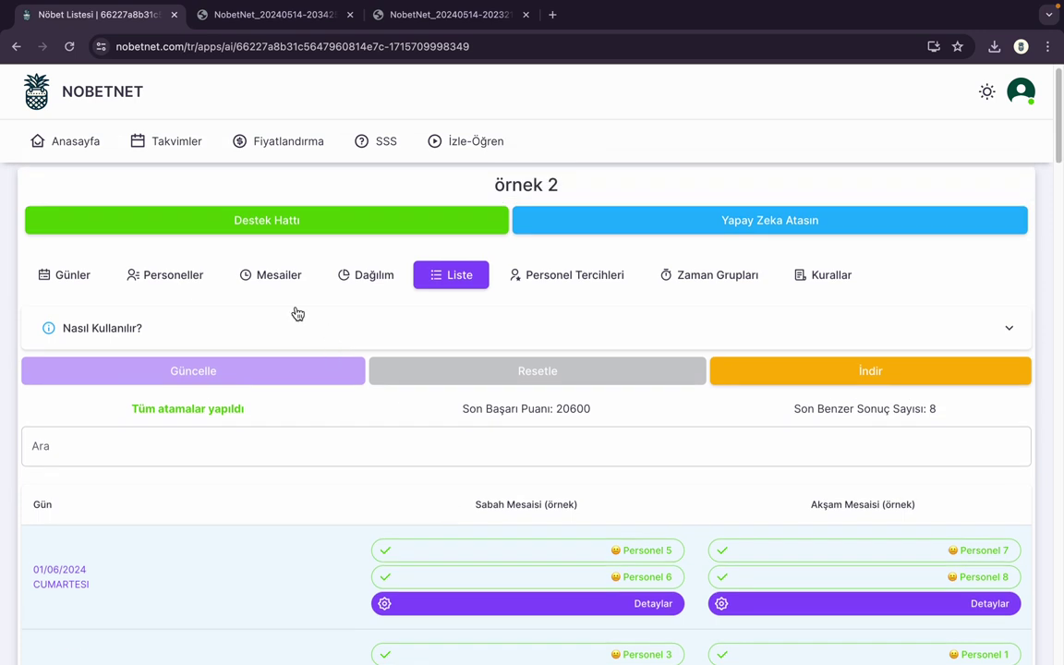
# Step: Set the calendar's days to 10–13 June 2024 and save the new range
pyautogui.click(72, 275)
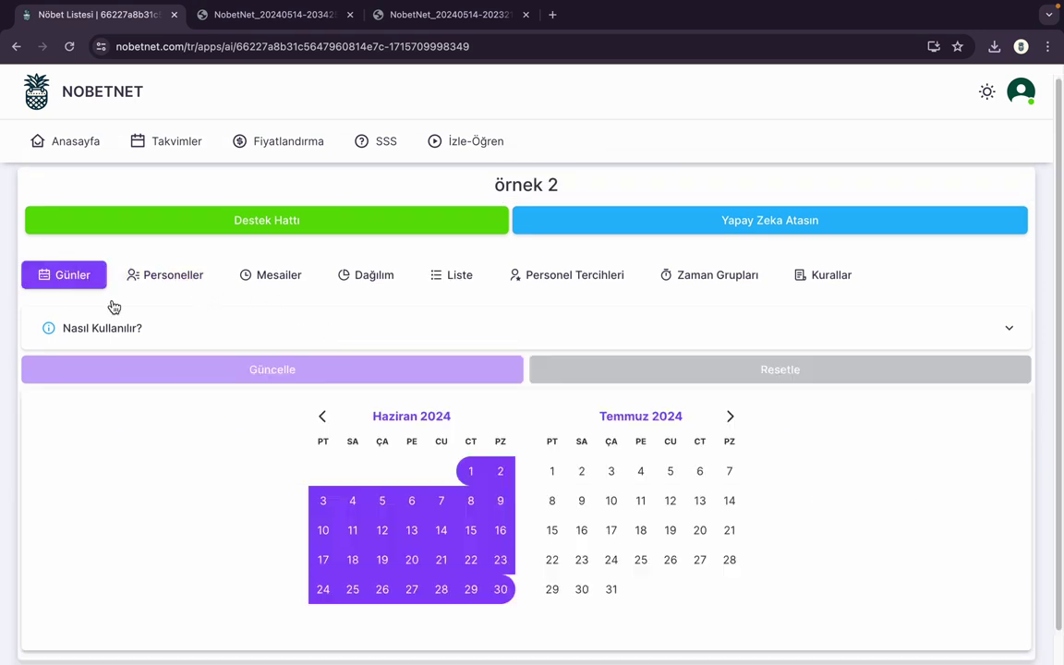
pyautogui.click(329, 536)
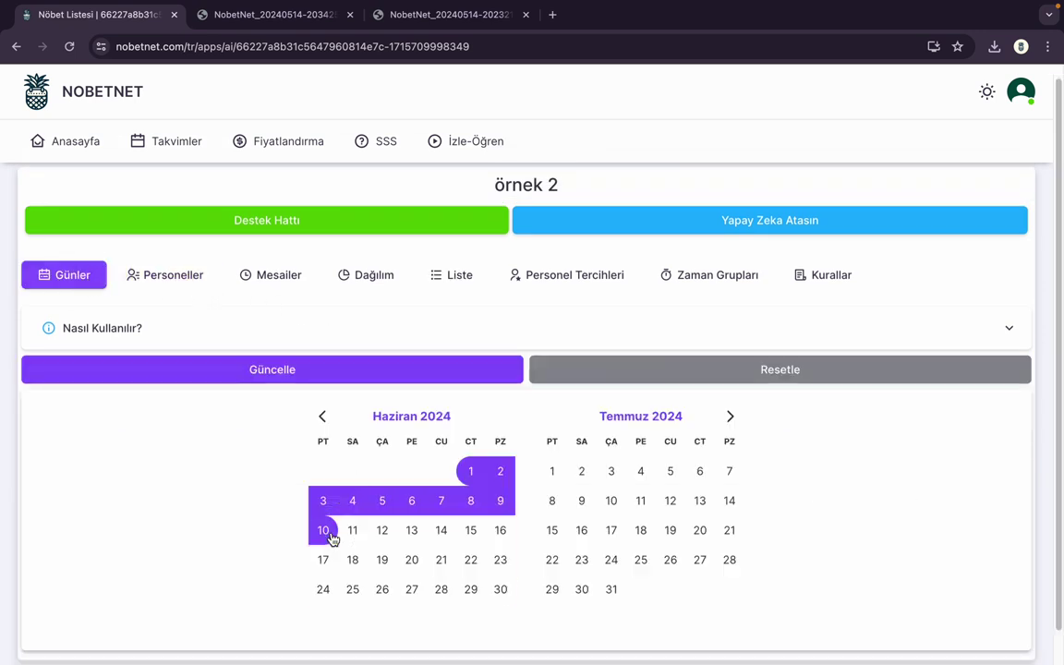
pyautogui.click(415, 536)
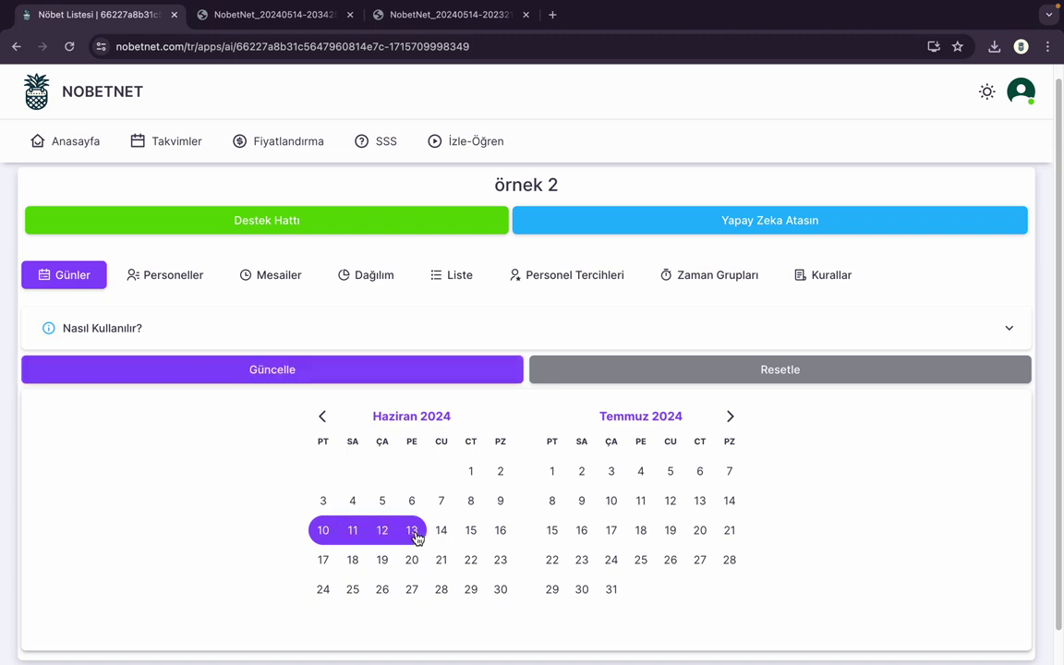
pyautogui.click(364, 372)
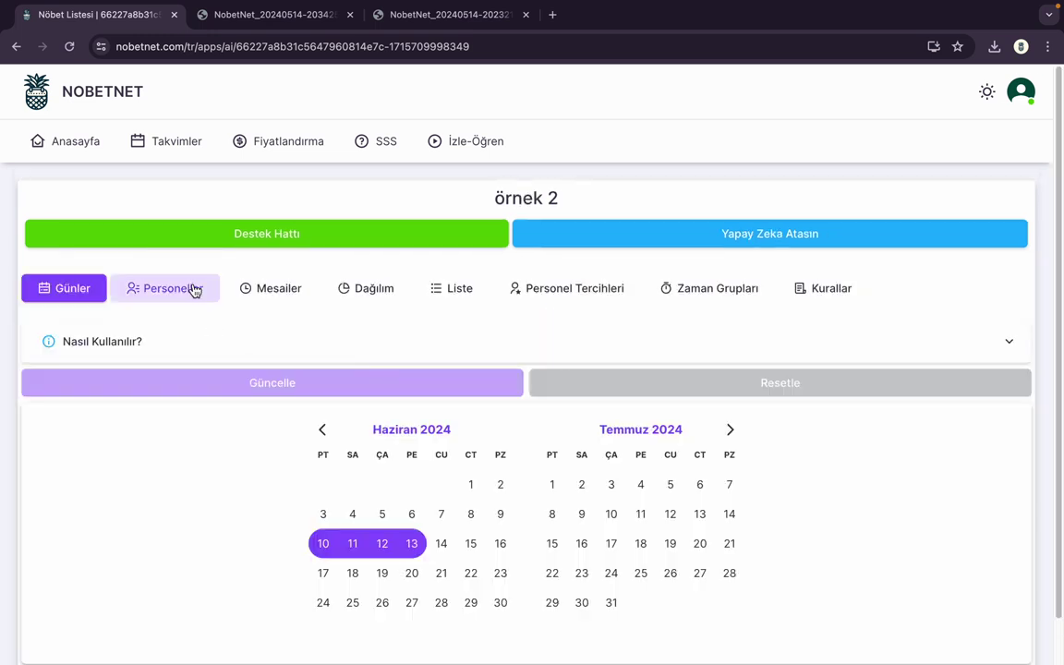
# Step: Delete Personel 5, 6, 7 and 8 from the personnel and save the shortened list
pyautogui.click(195, 290)
pyautogui.scroll(-5, 423, 503)
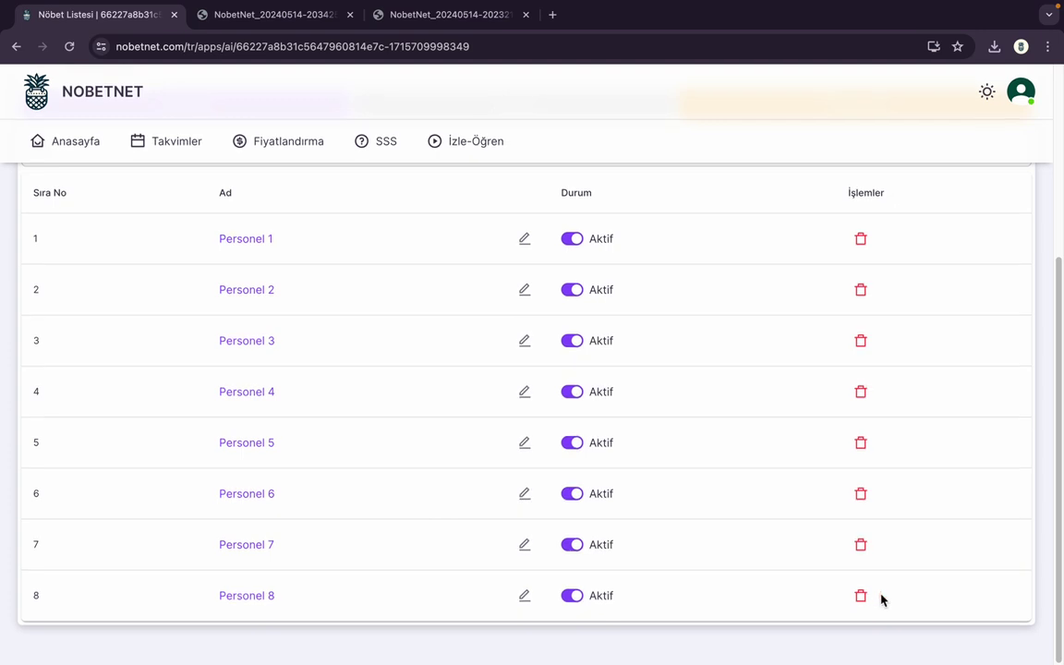
pyautogui.click(860, 598)
pyautogui.click(860, 597)
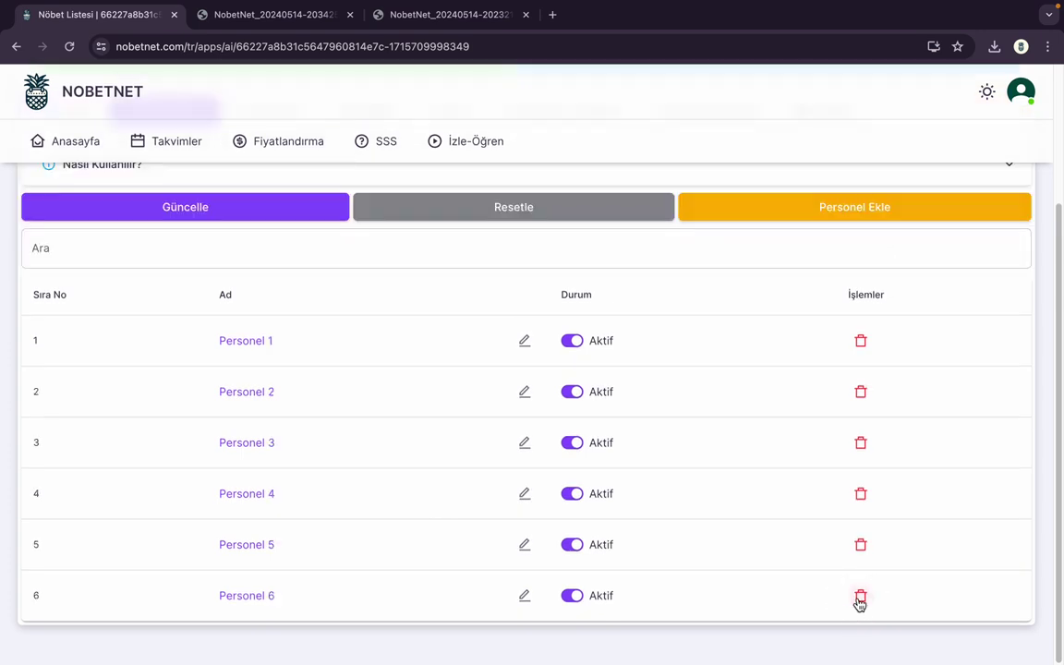
pyautogui.click(860, 600)
pyautogui.click(859, 598)
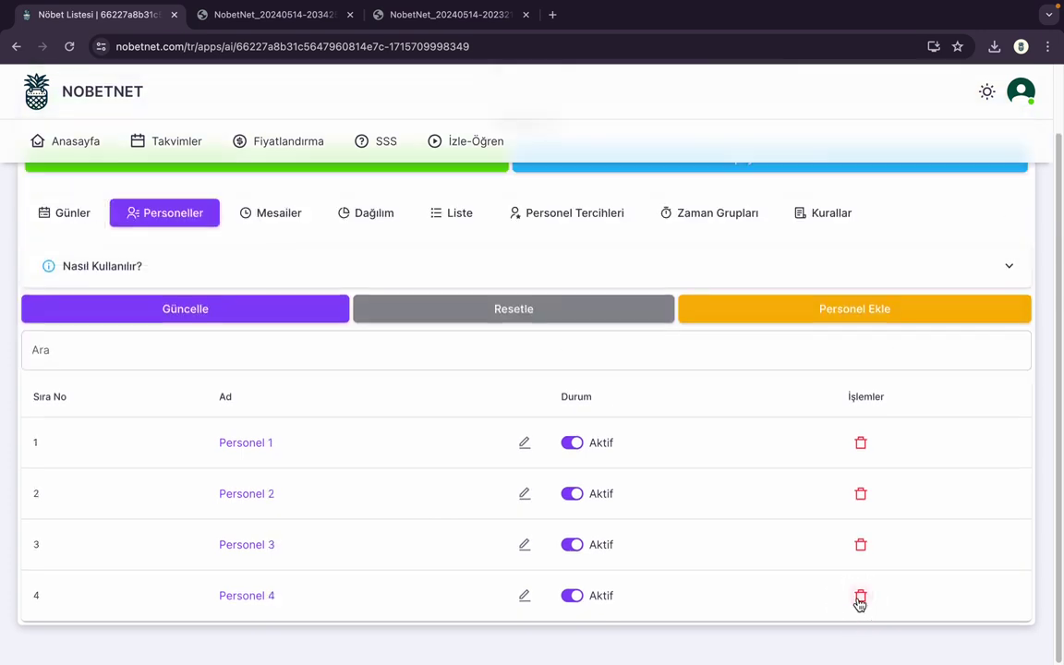
pyautogui.click(292, 314)
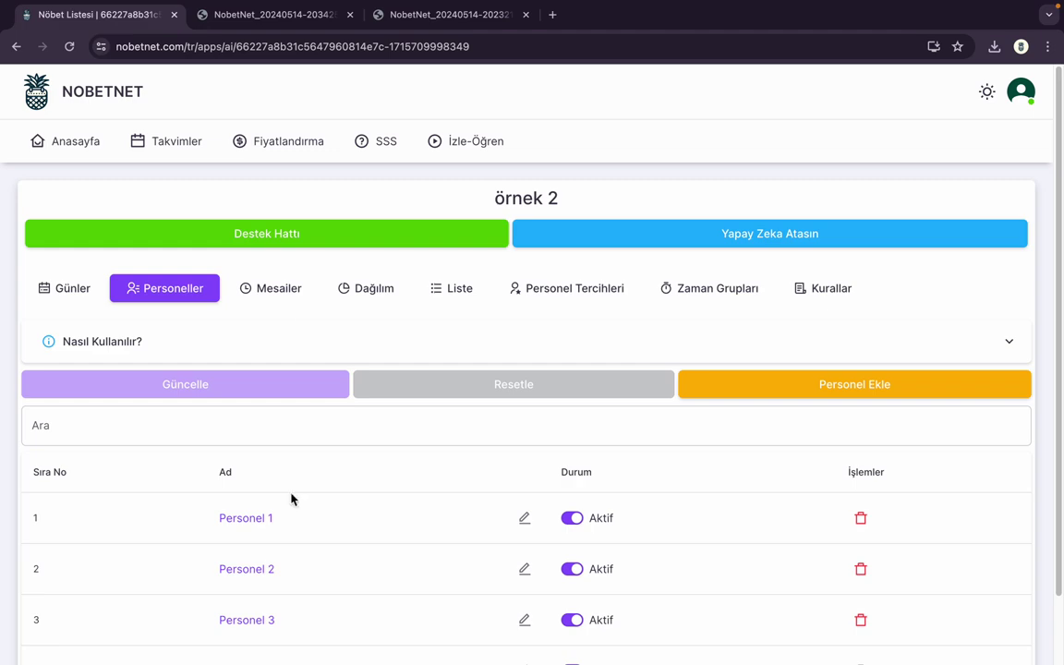
pyautogui.scroll(-2, 290, 499)
pyautogui.scroll(2, 290, 499)
# Step: Delete the sample evening and morning shifts, Akşam Mesaisi (örnek) and Sabah Mesaisi (örnek)
pyautogui.click(64, 273)
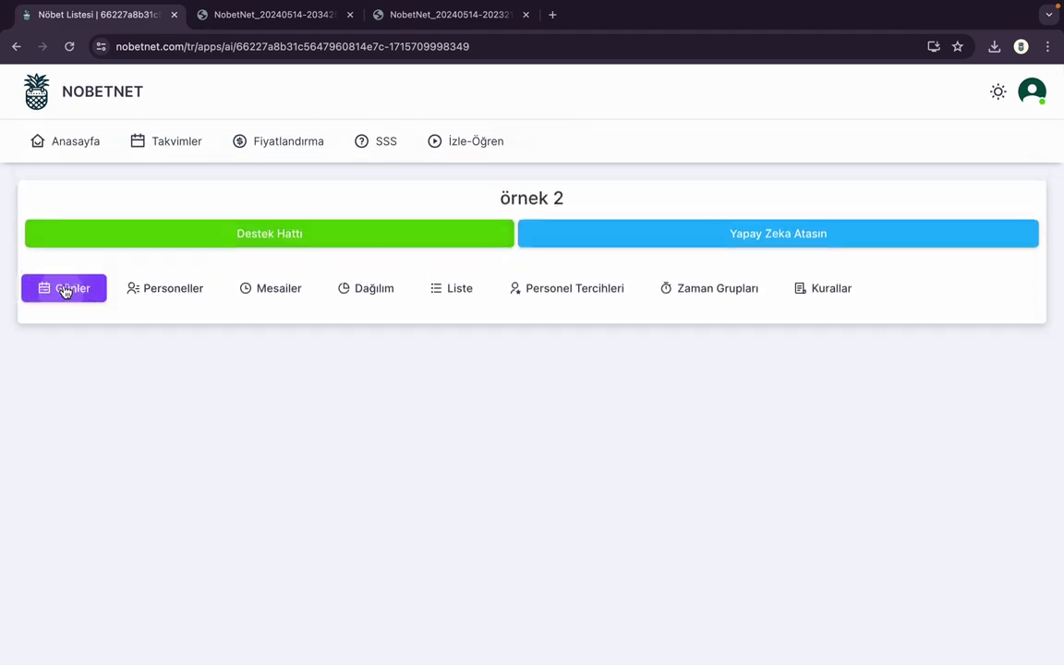
pyautogui.click(273, 294)
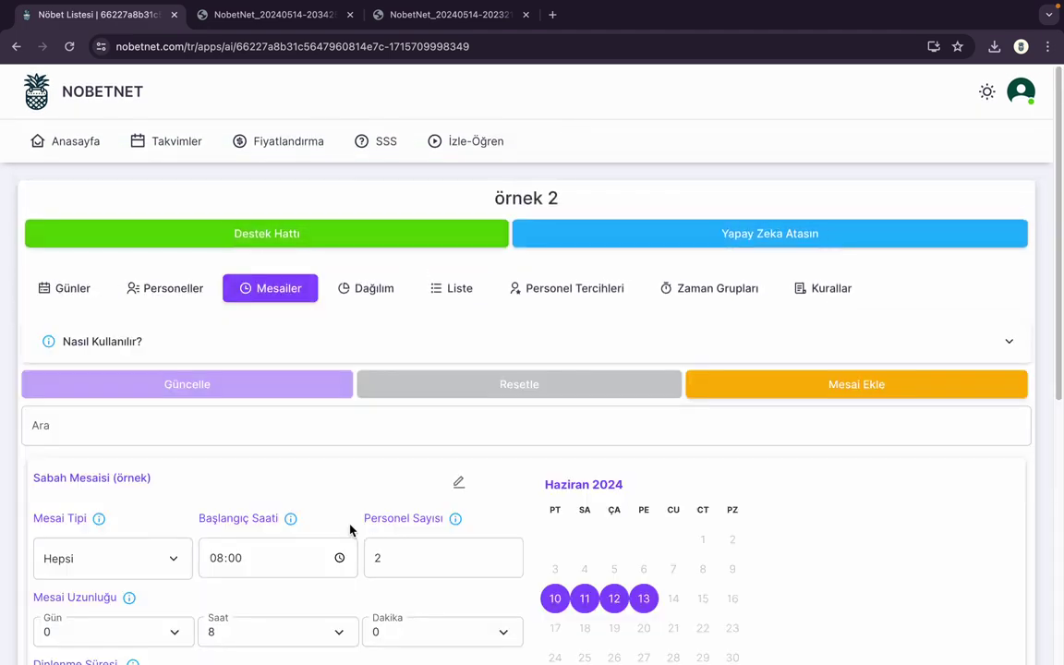
pyautogui.scroll(-6, 351, 528)
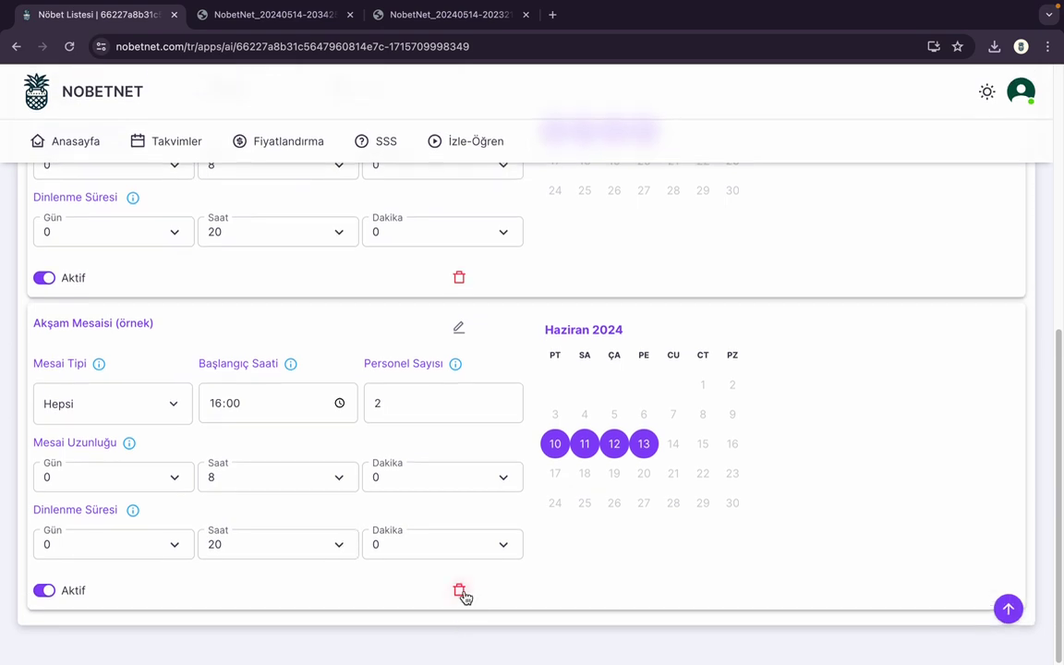
pyautogui.click(461, 593)
pyautogui.click(460, 591)
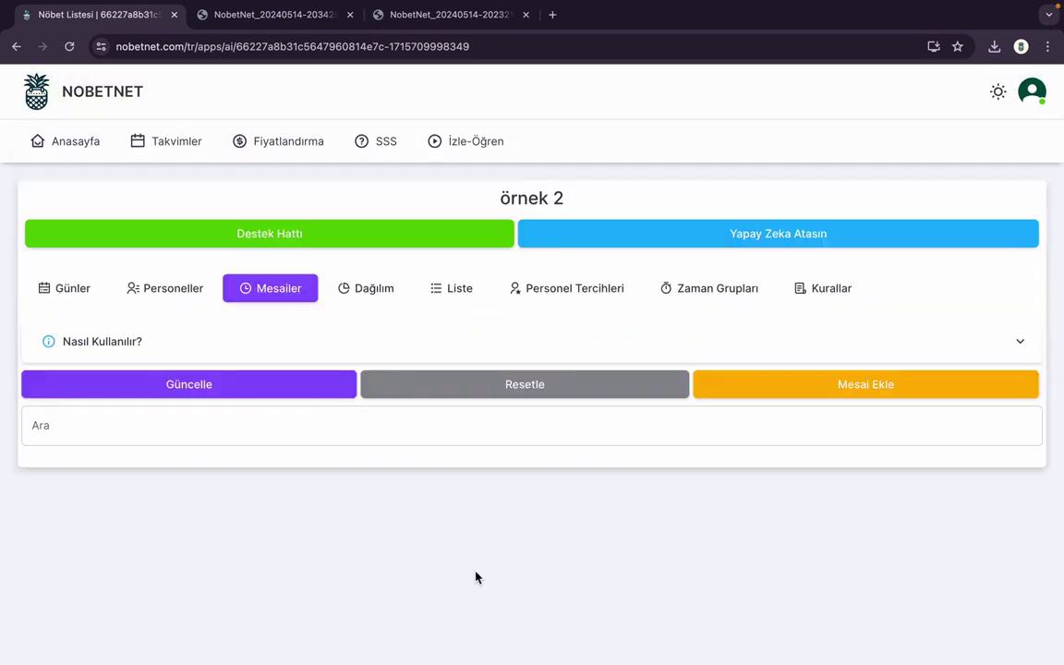
# Step: Add a new shift and name it "vardiya 1"
pyautogui.click(834, 394)
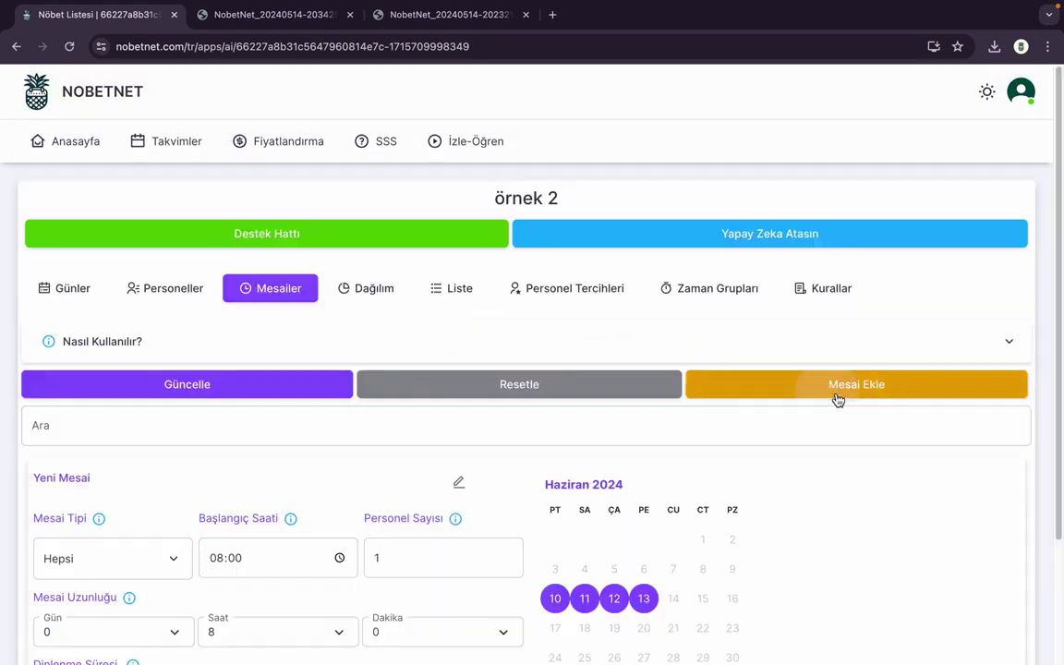
pyautogui.click(459, 483)
pyautogui.tripleClick(136, 489)
pyautogui.write('v')
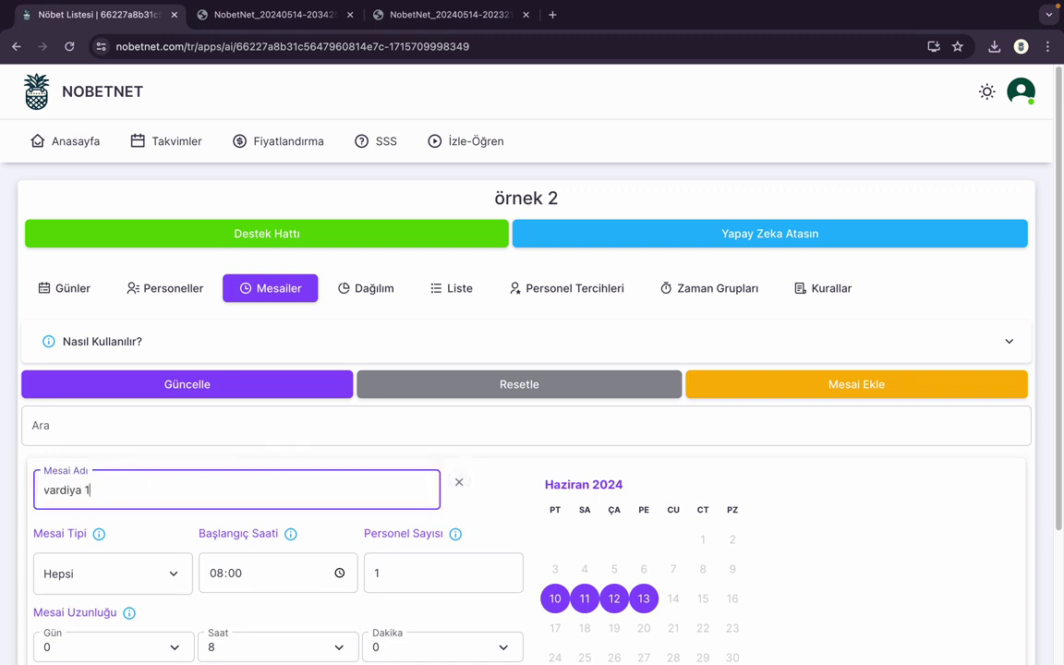
pyautogui.write('ardiya 1')
pyautogui.click(500, 502)
# Step: Set the start time of vardiya 1 to 00:00 and save the shift
pyautogui.scroll(-2, 465, 506)
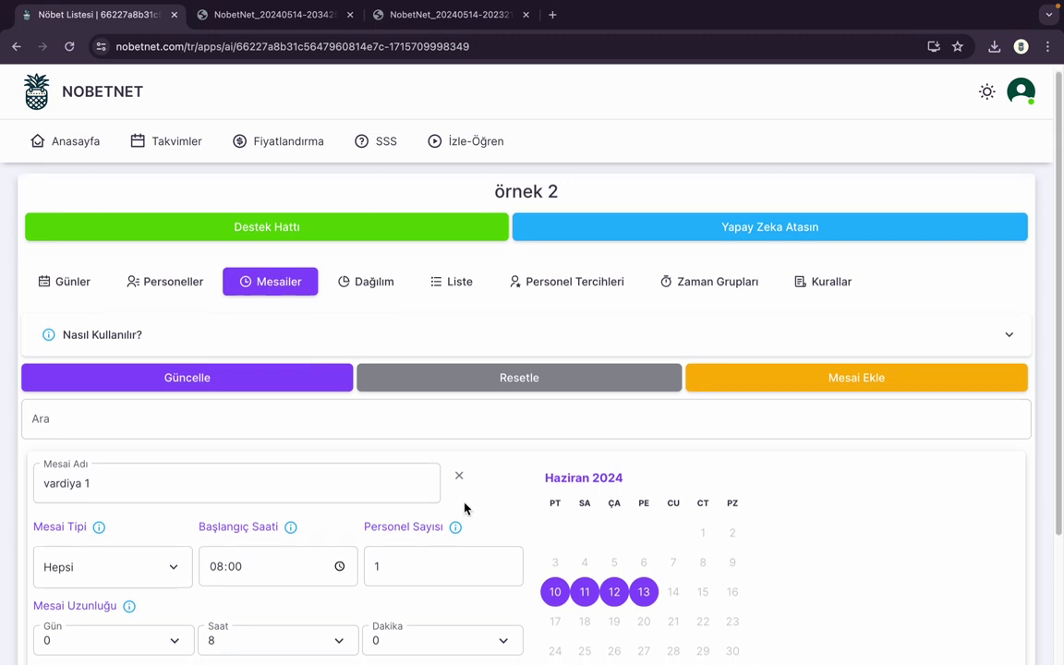
pyautogui.click(340, 492)
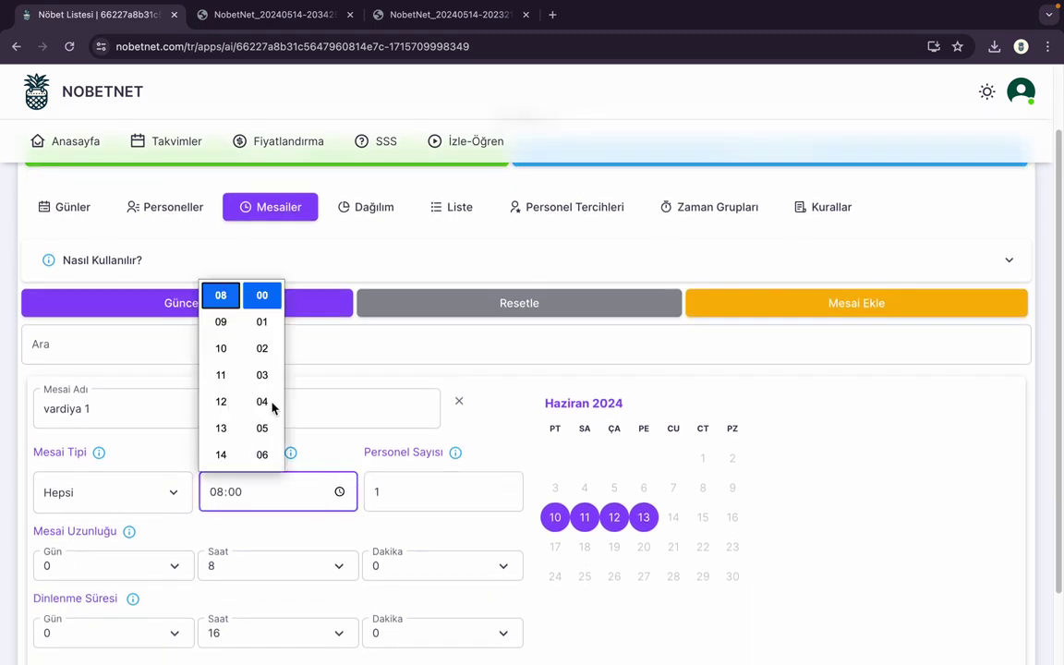
pyautogui.scroll(5, 240, 340)
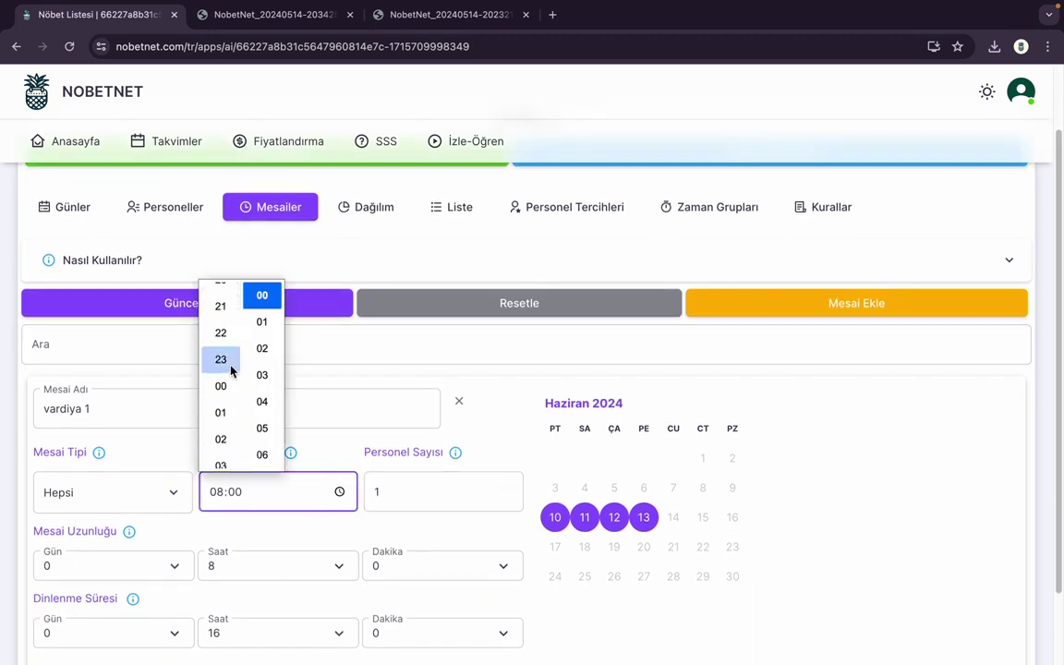
pyautogui.click(225, 387)
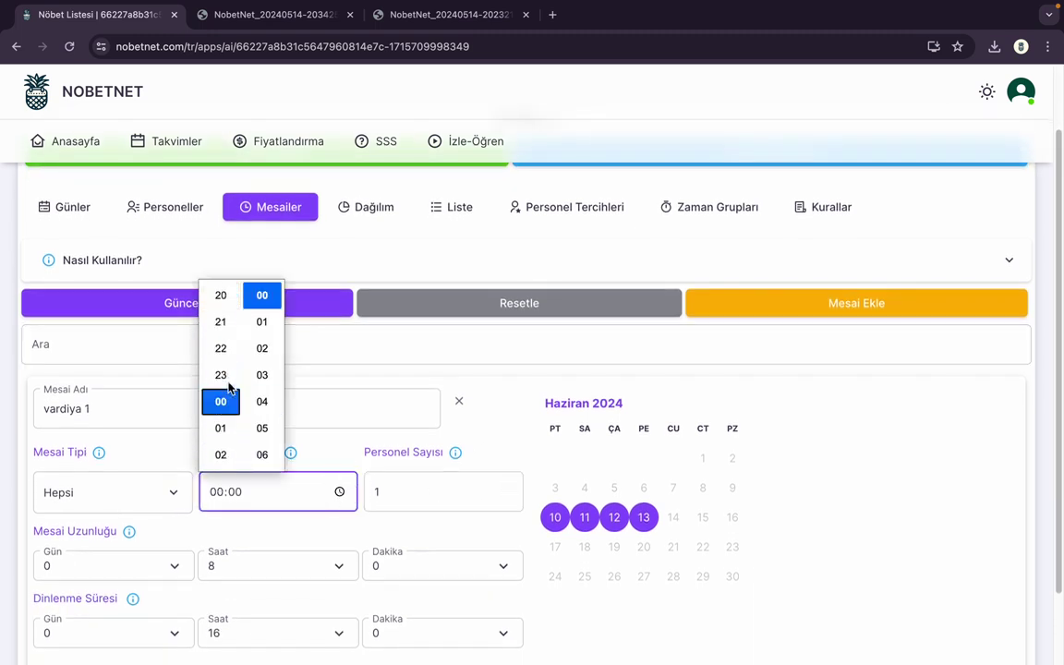
pyautogui.click(463, 435)
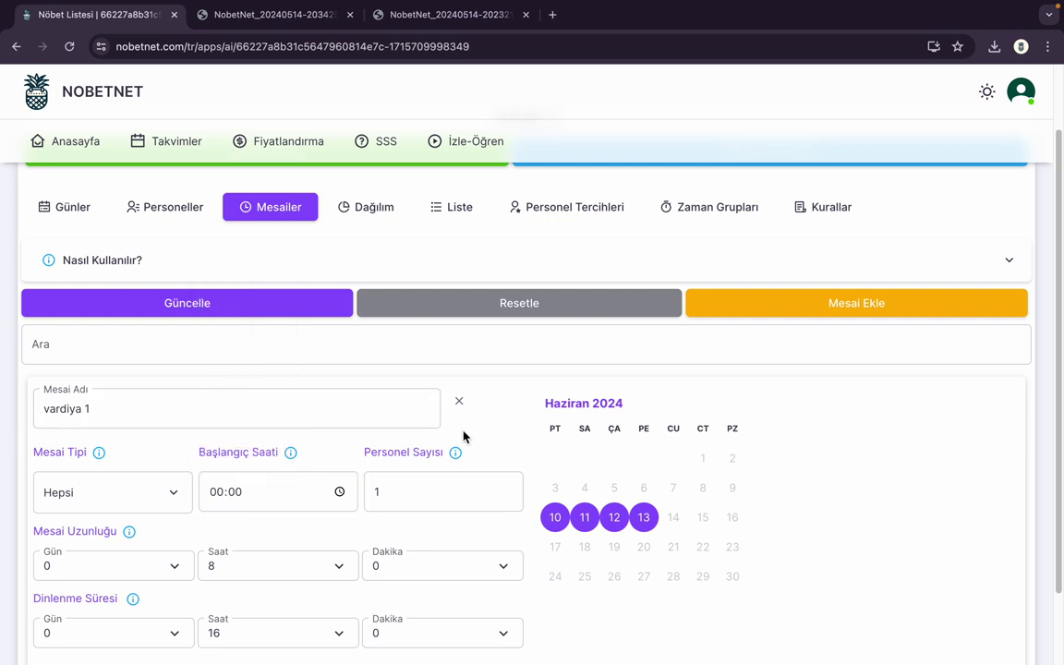
pyautogui.scroll(-1, 417, 544)
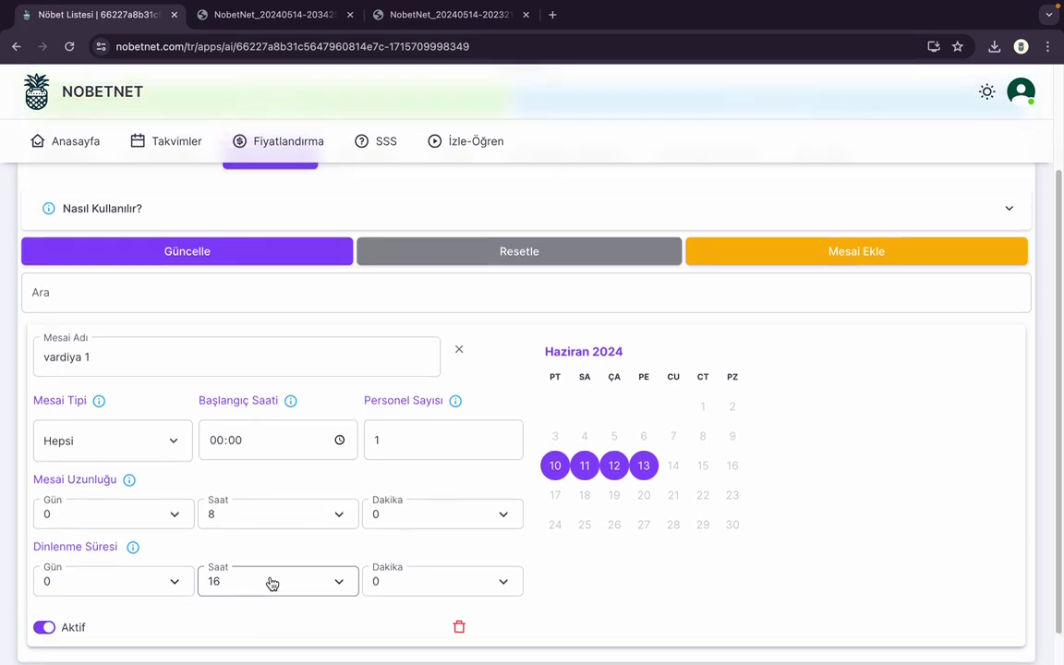
pyautogui.scroll(1, 271, 583)
pyautogui.click(274, 290)
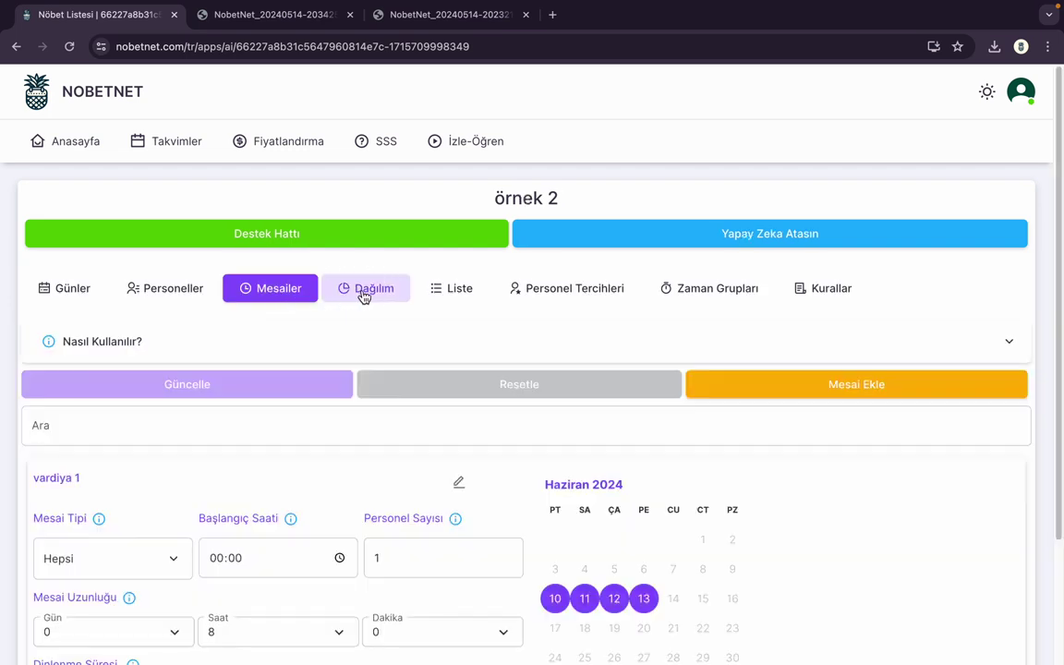
# Step: Review each person's vardiya 1 distribution values and open the day-by-day assignment list
pyautogui.click(364, 292)
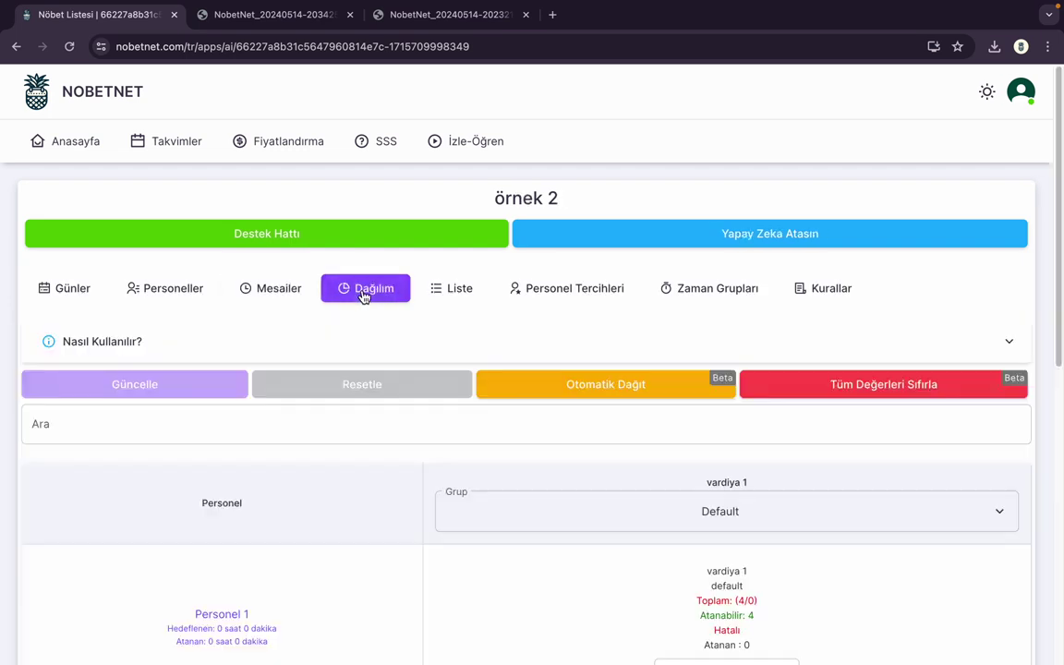
pyautogui.scroll(-10, 411, 565)
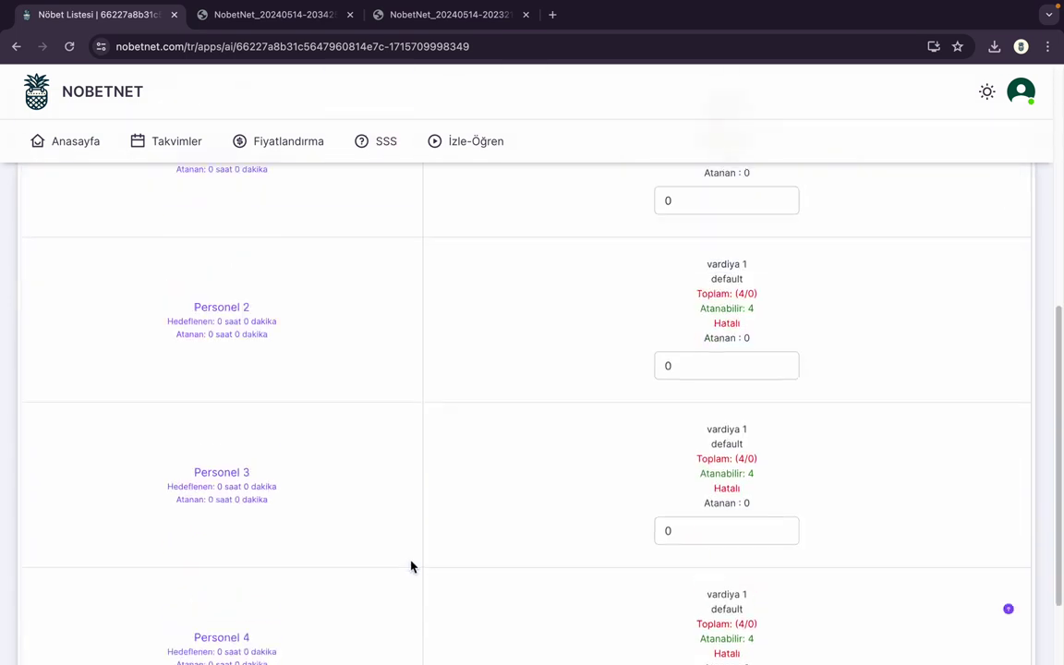
pyautogui.scroll(2, 412, 567)
pyautogui.scroll(1, 412, 567)
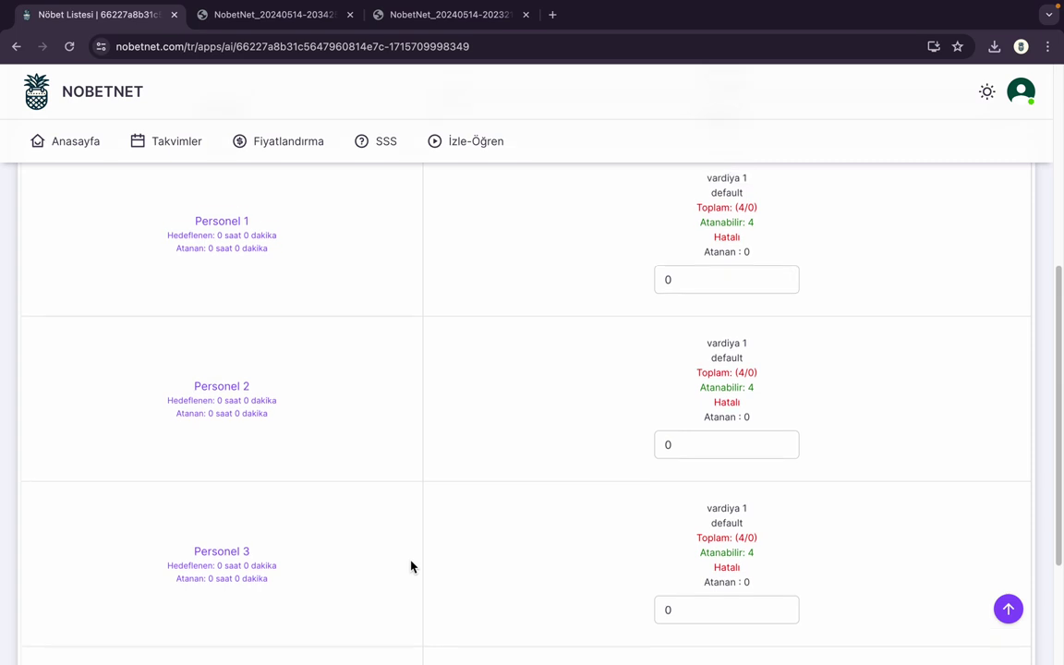
pyautogui.scroll(6, 411, 566)
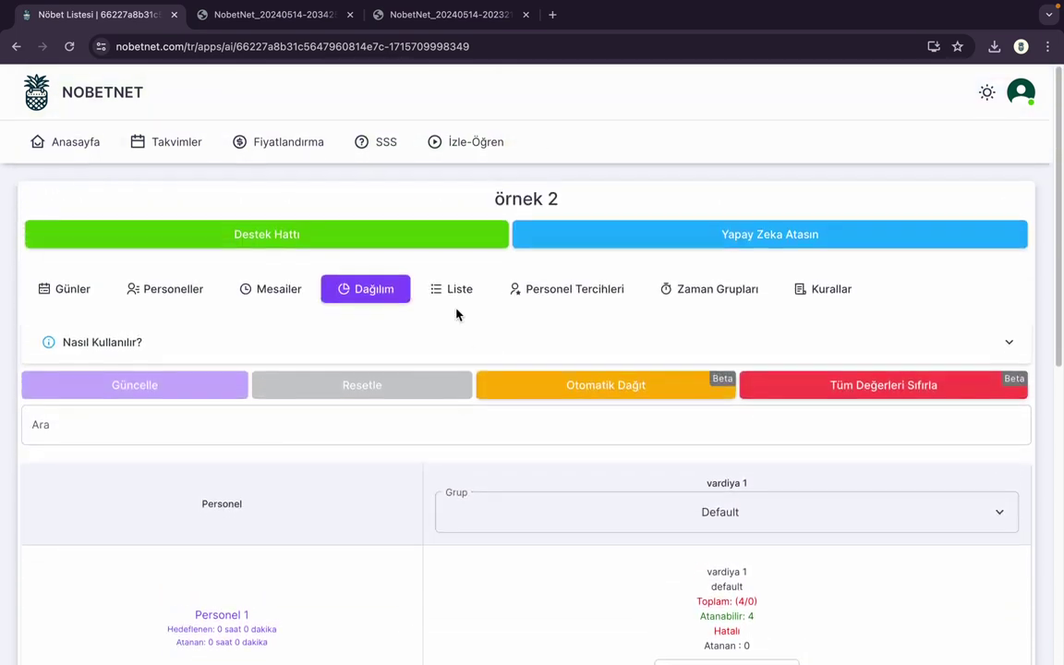
pyautogui.click(462, 294)
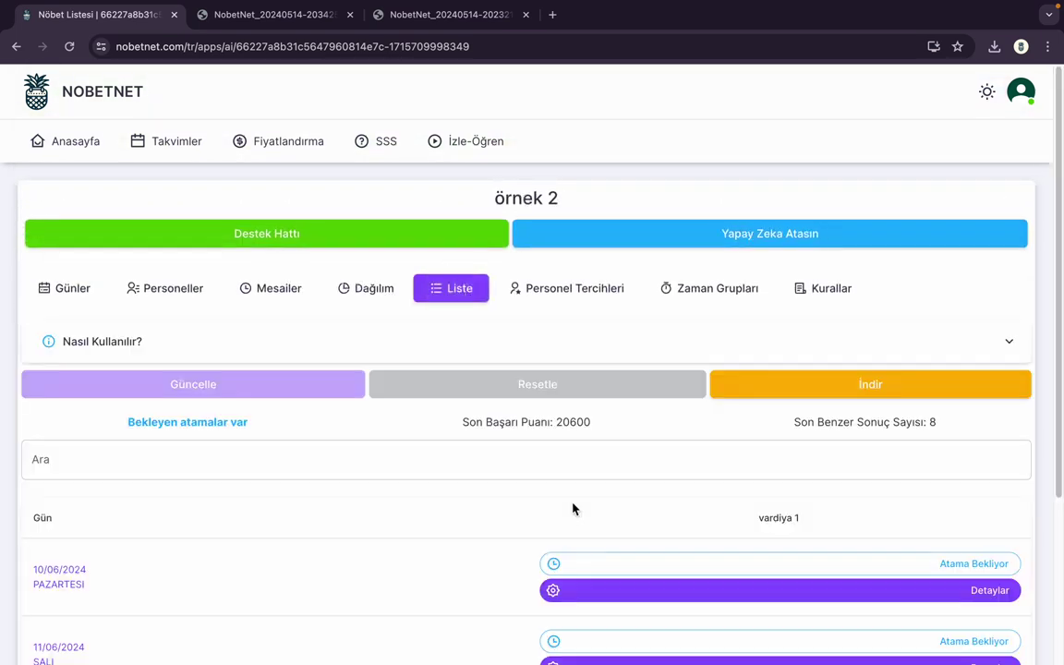
# Step: Check each day's vardiya 1 assignment status in the list, and compare it with every person's distribution count
pyautogui.scroll(-2, 571, 506)
pyautogui.scroll(-3, 572, 506)
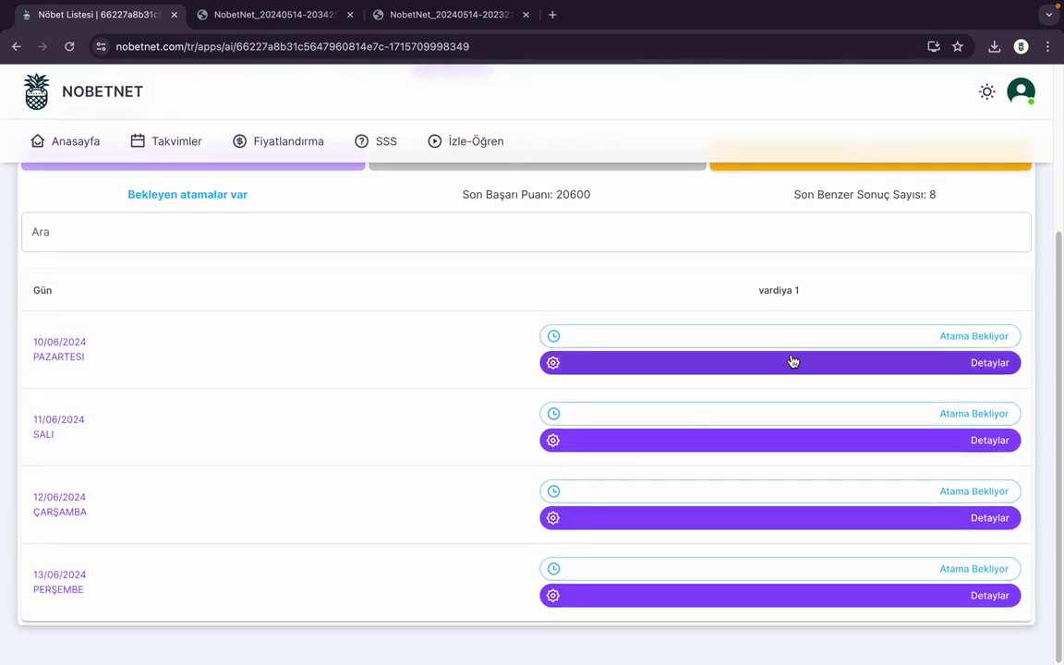
pyautogui.scroll(5, 790, 361)
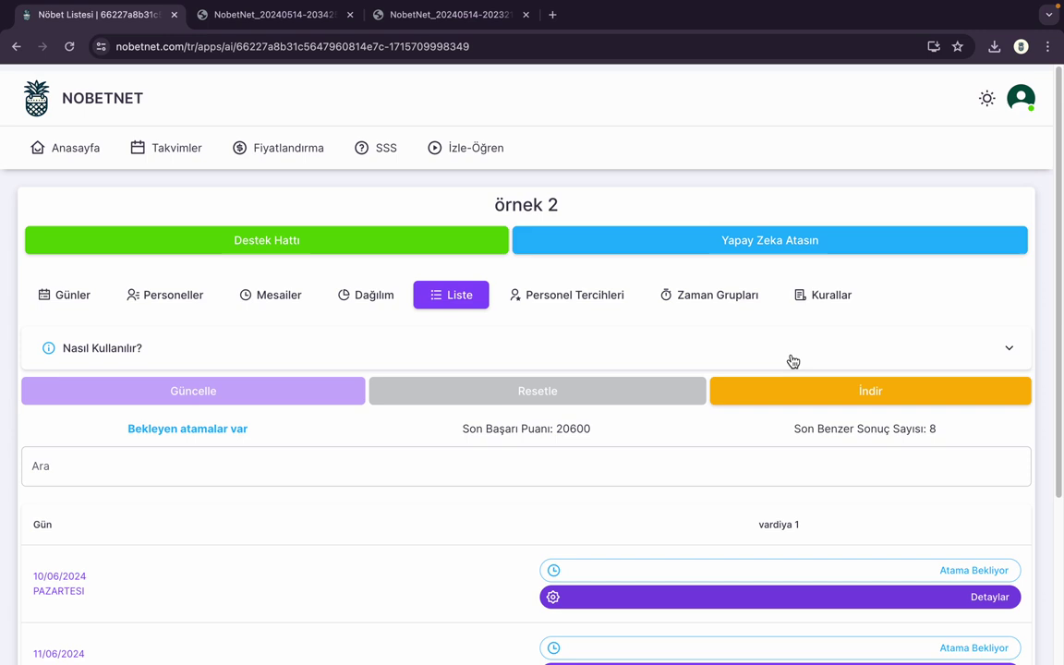
pyautogui.click(374, 292)
pyautogui.scroll(-3, 461, 571)
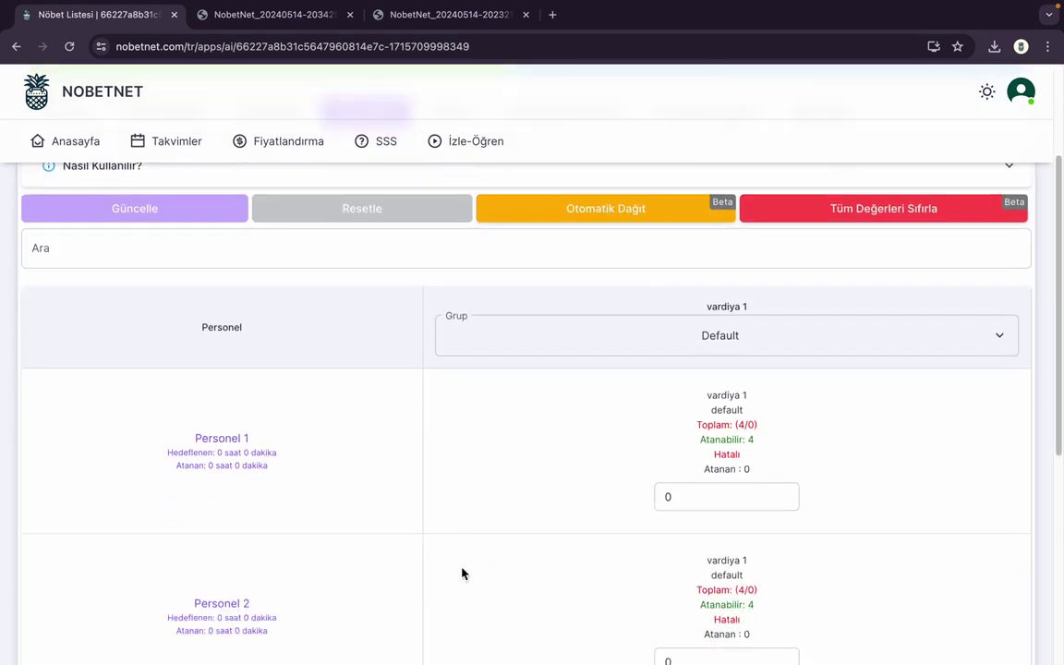
pyautogui.scroll(-7, 462, 573)
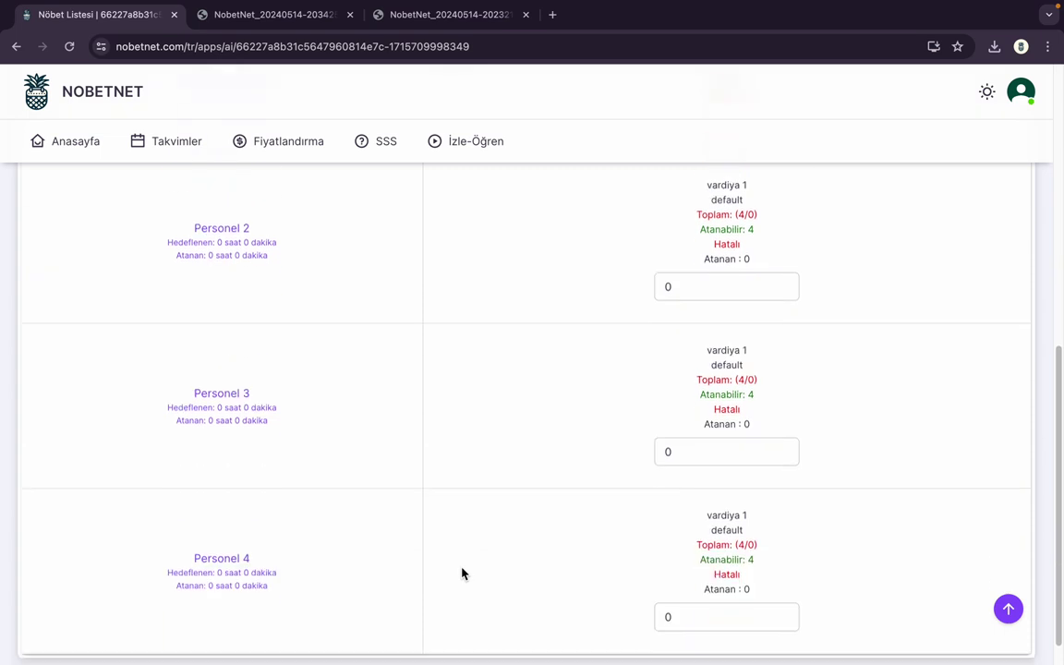
pyautogui.scroll(7, 461, 573)
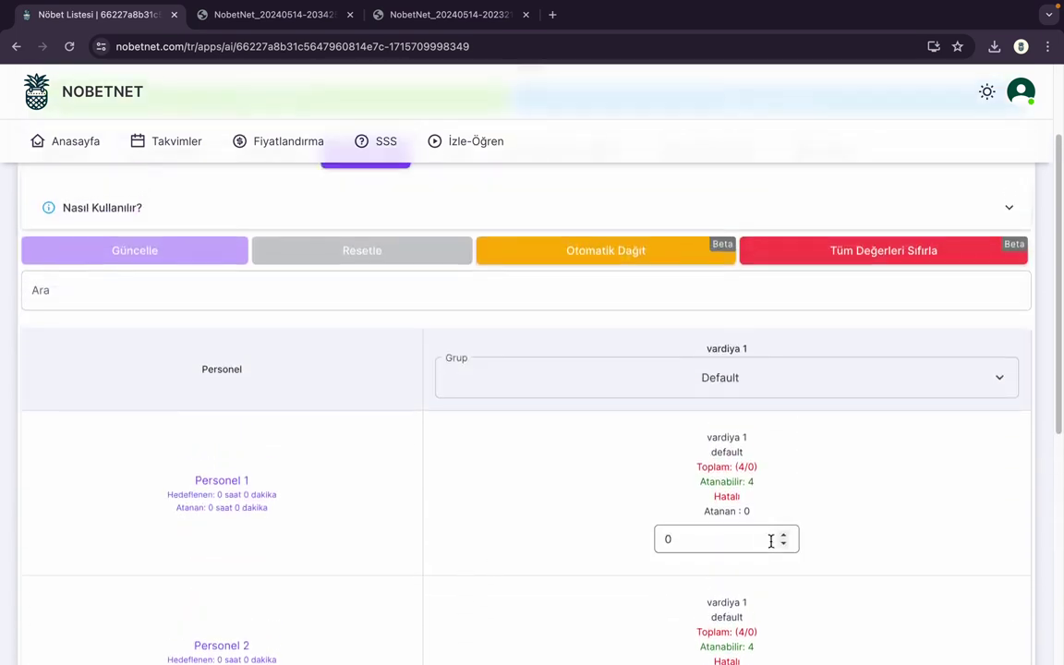
# Step: Set Personel 1's vardiya 1 distribution count to 4 and save the distribution
pyautogui.click(783, 536)
pyautogui.click(783, 535)
pyautogui.click(783, 535)
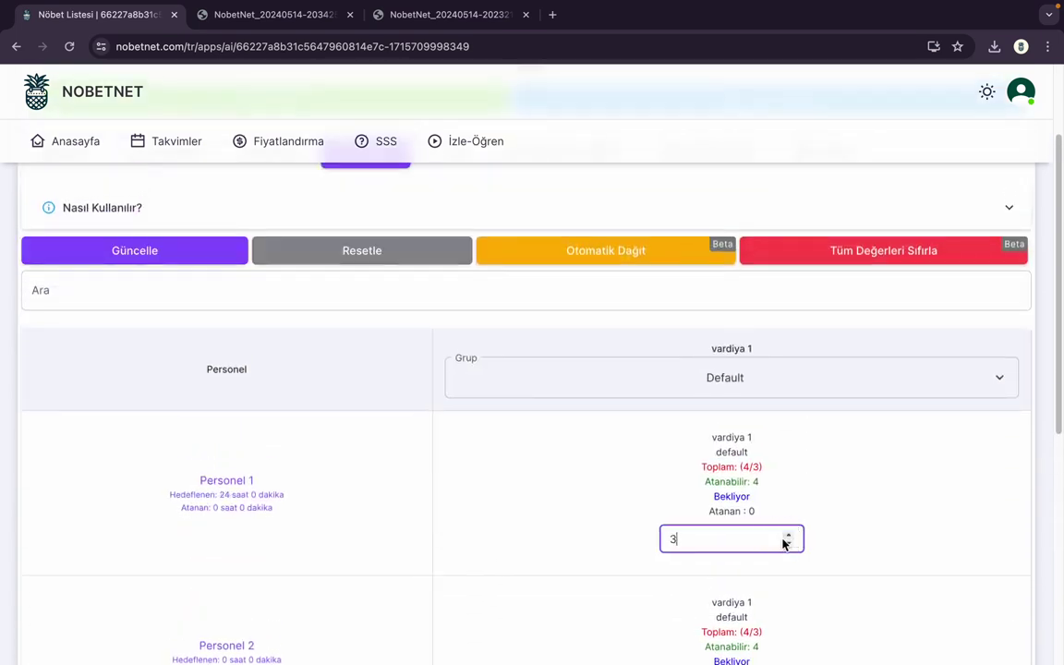
pyautogui.click(787, 536)
pyautogui.click(838, 490)
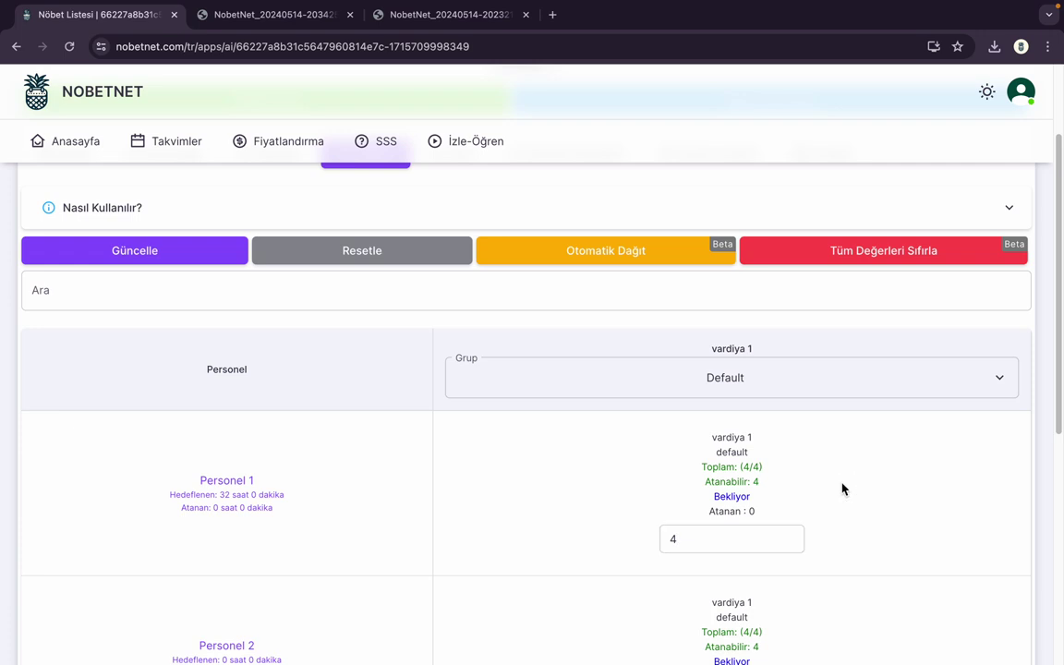
pyautogui.click(182, 260)
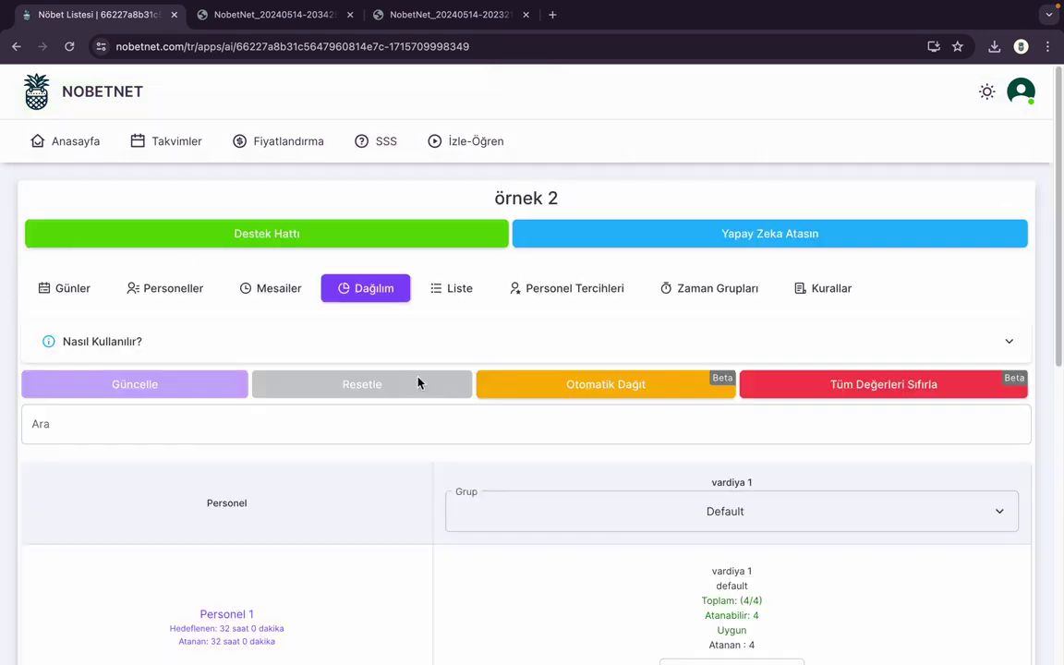
# Step: Examine who is assigned to vardiya 1 on each day, including the assignment details for Monday 10/06/2024
pyautogui.click(455, 294)
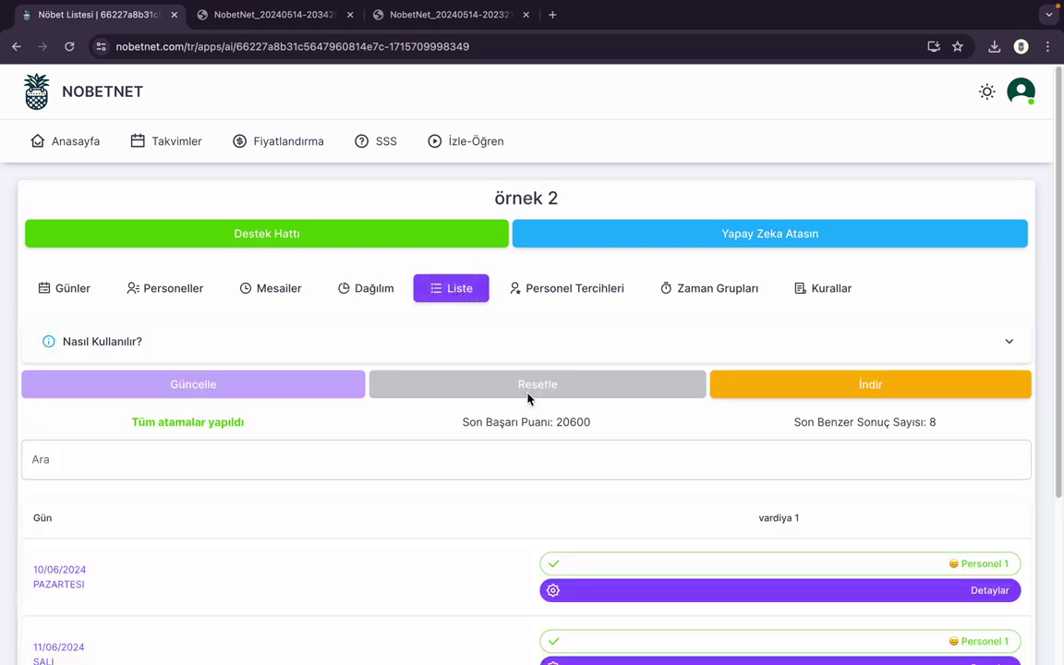
pyautogui.scroll(-3, 646, 544)
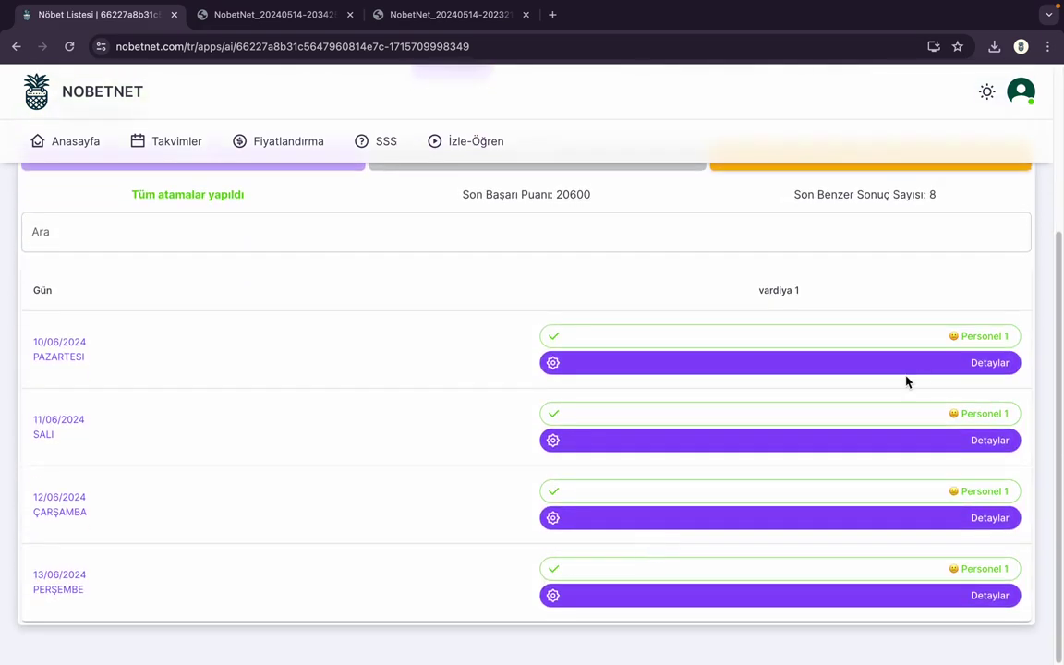
pyautogui.click(963, 367)
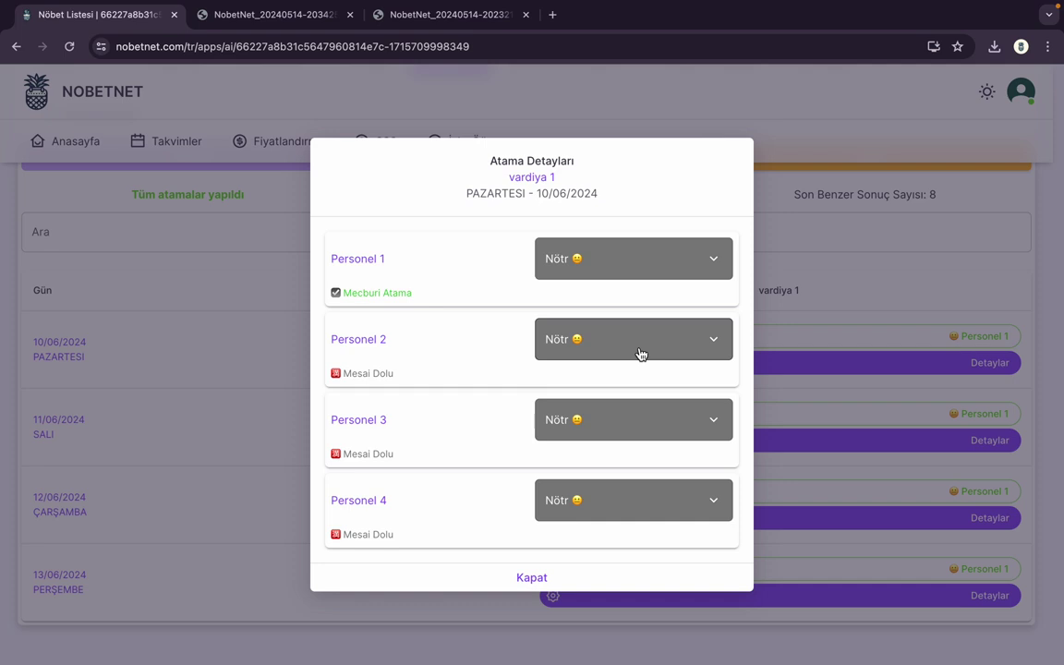
pyautogui.click(554, 578)
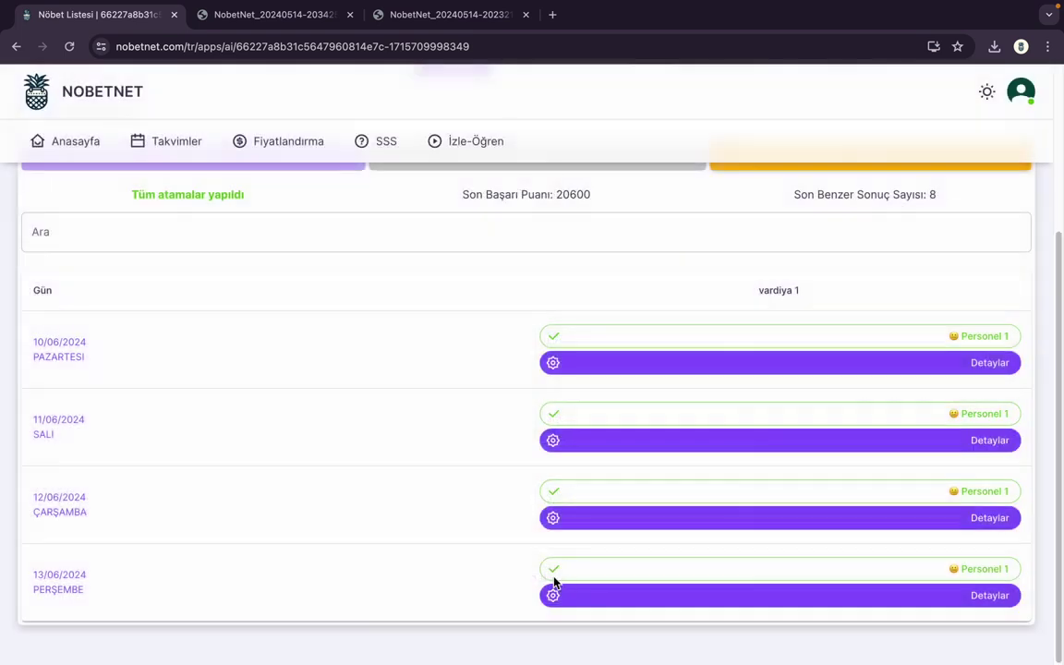
pyautogui.scroll(3, 553, 582)
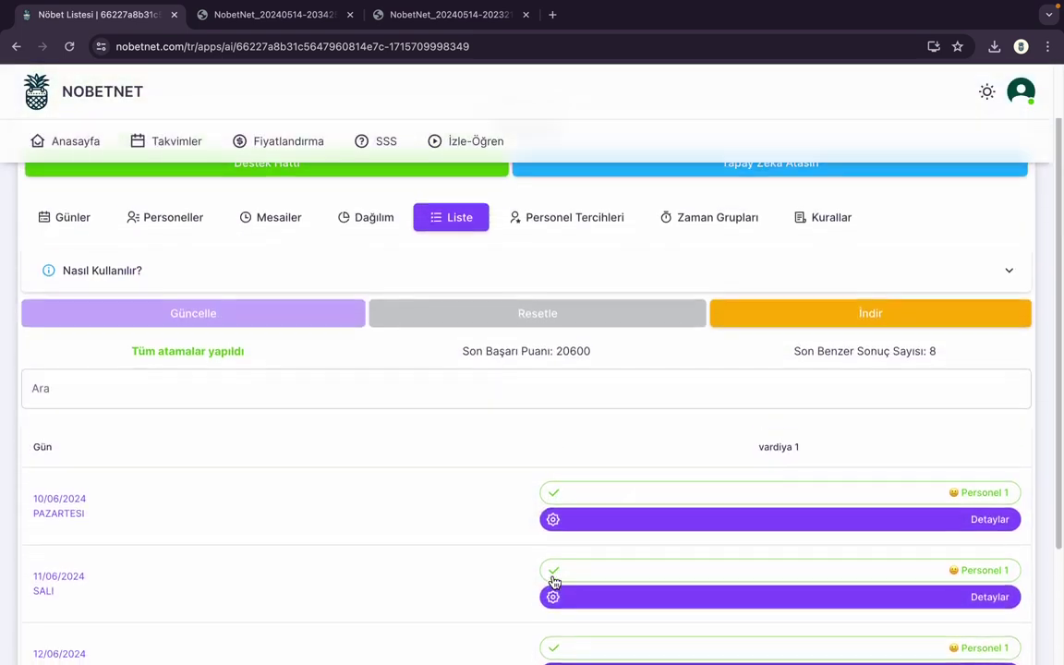
# Step: Set the vardiya 1 distribution counts to 3 for Personel 1 and 1 for Personel 2, and save them
pyautogui.click(391, 238)
pyautogui.scroll(-2, 737, 560)
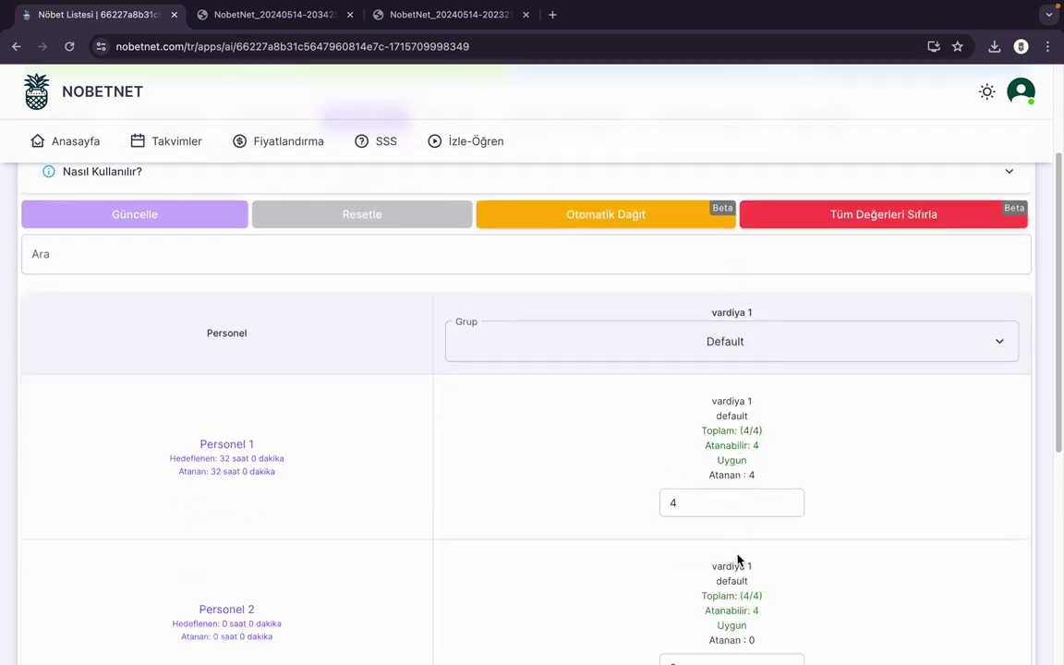
pyautogui.click(789, 508)
pyautogui.scroll(-1, 866, 511)
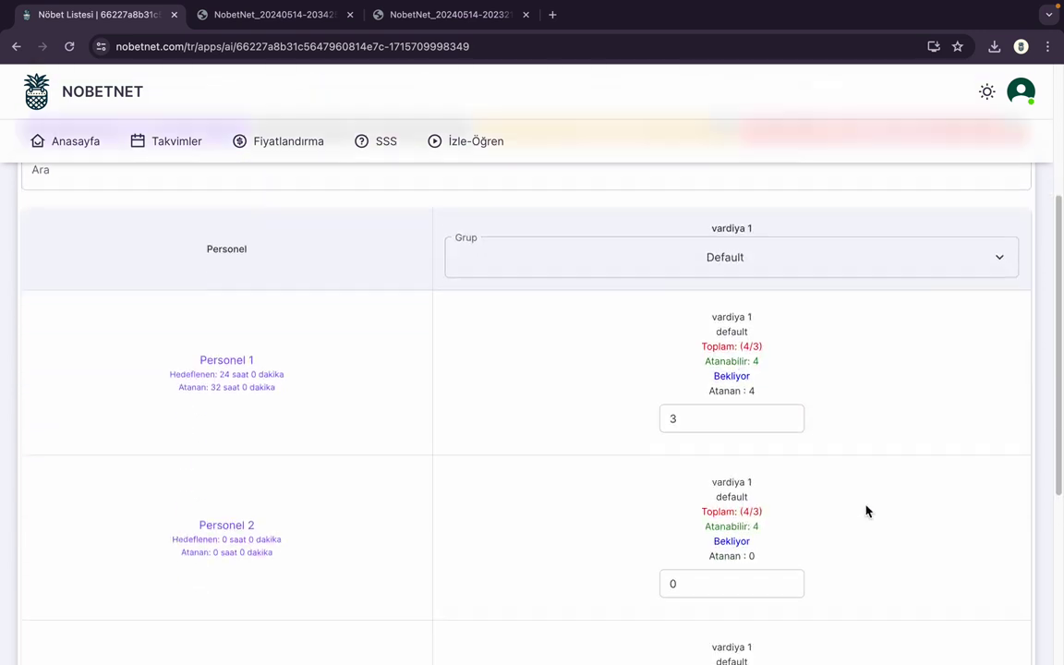
pyautogui.scroll(-1, 866, 511)
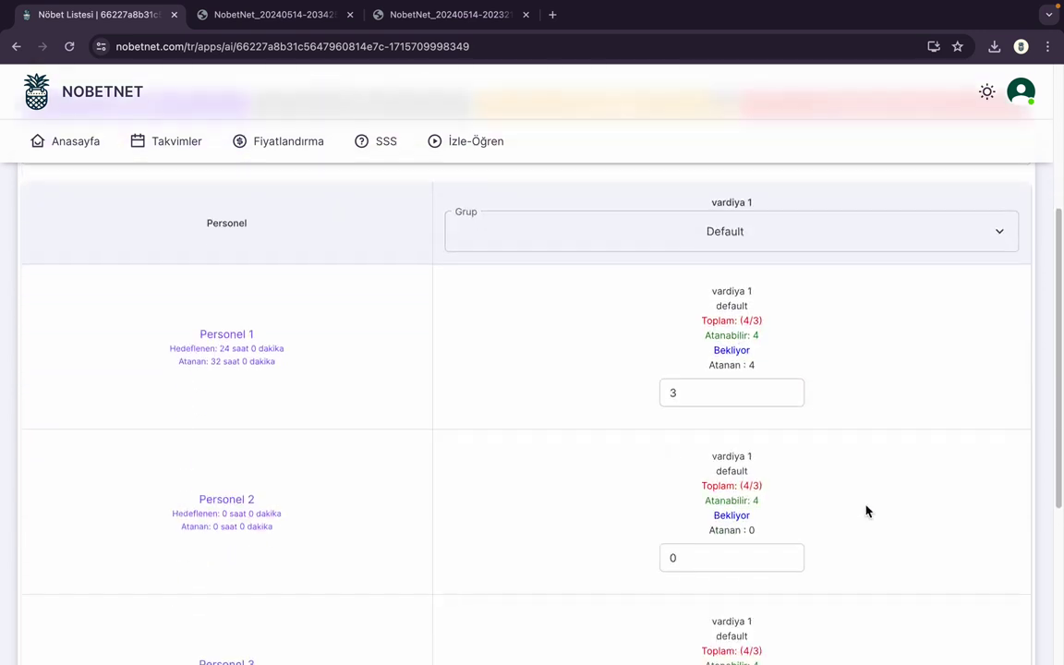
pyautogui.click(791, 554)
pyautogui.scroll(-3, 898, 498)
pyautogui.scroll(6, 898, 496)
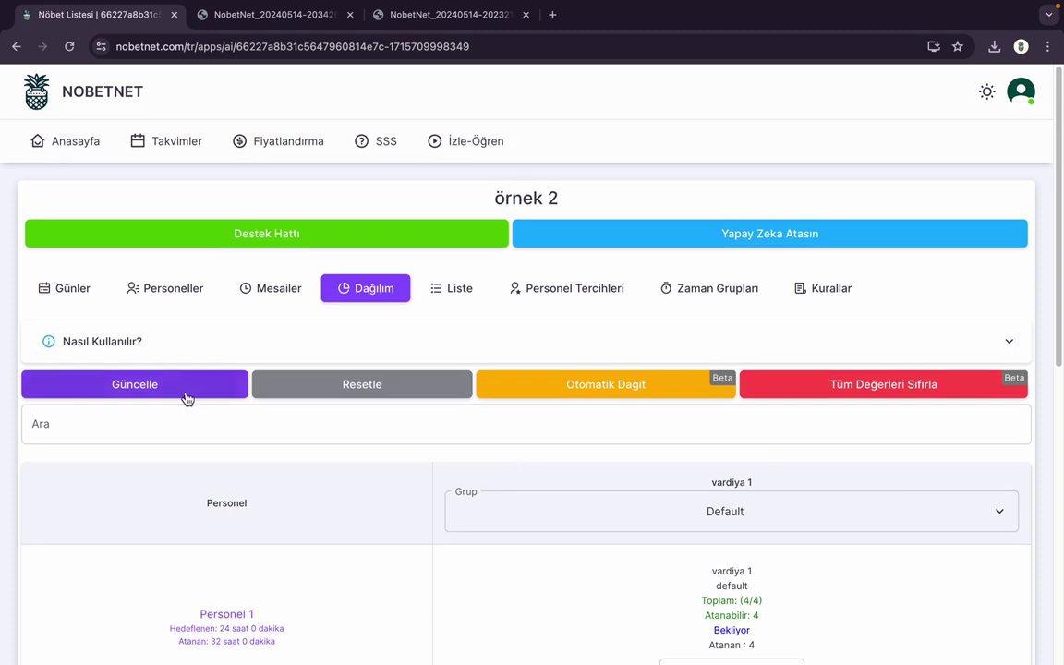
pyautogui.click(185, 394)
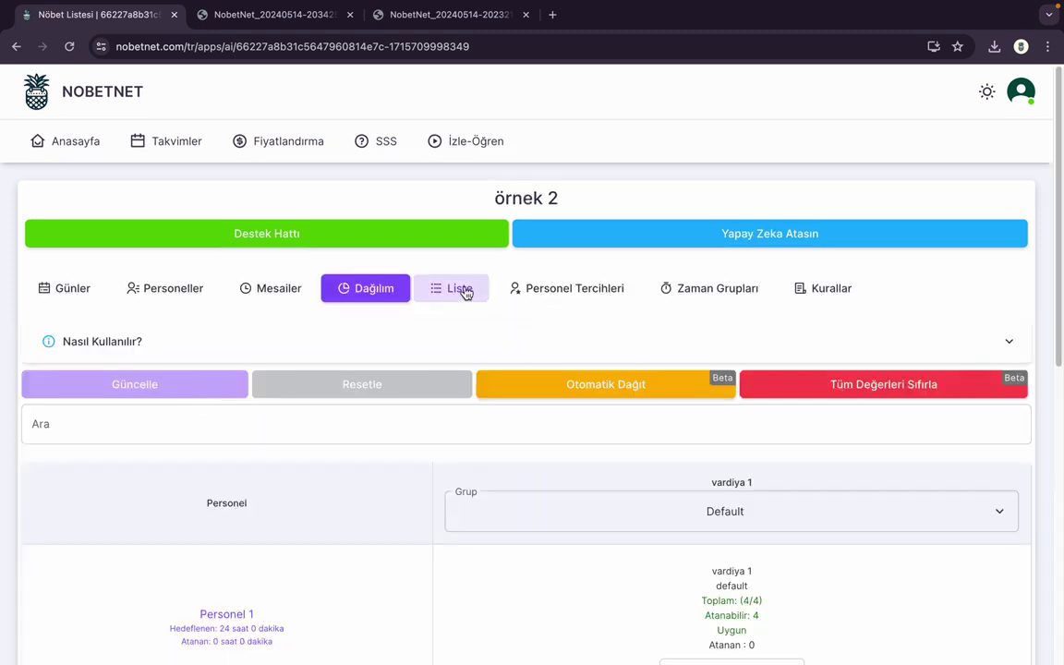
# Step: Have the AI assign the waiting vardiya 1 shifts and review who is assigned on each day
pyautogui.click(462, 290)
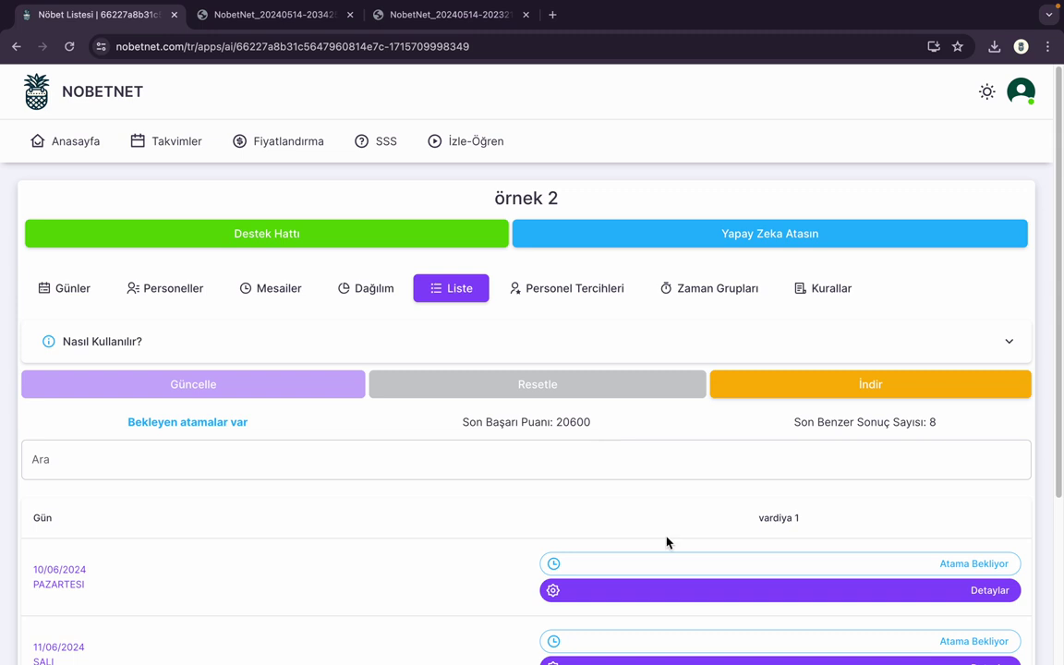
pyautogui.scroll(-3, 673, 548)
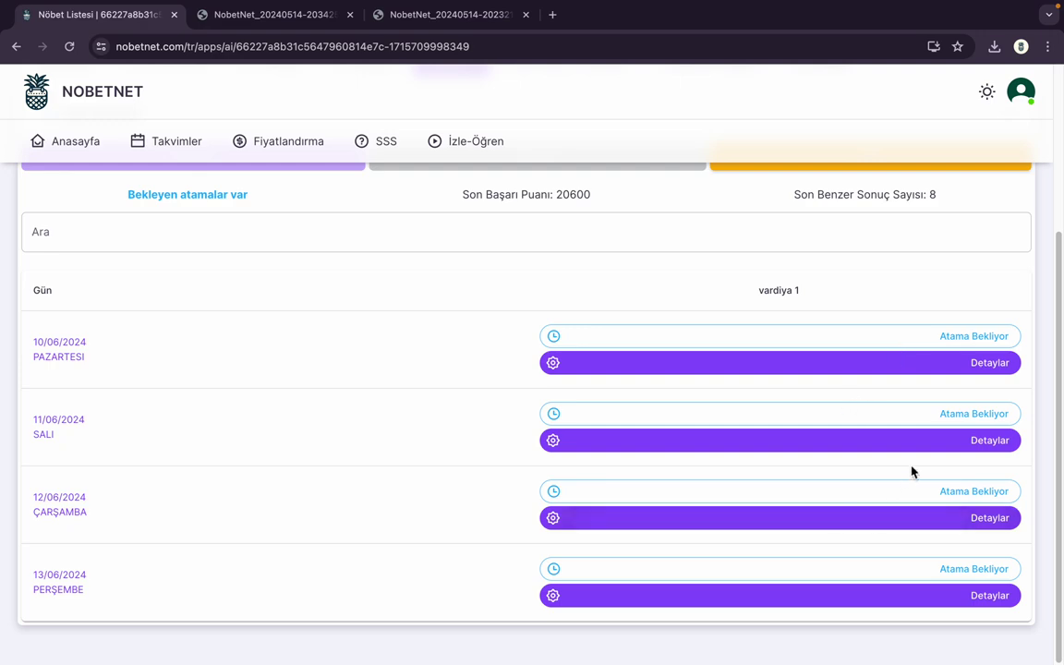
pyautogui.scroll(5, 912, 472)
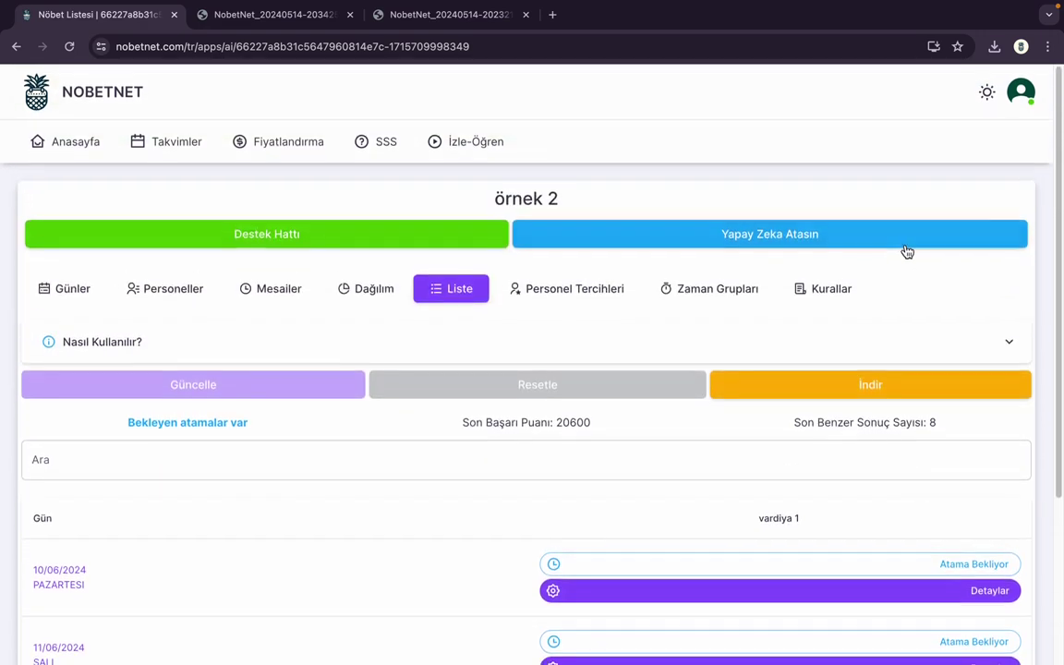
pyautogui.click(907, 248)
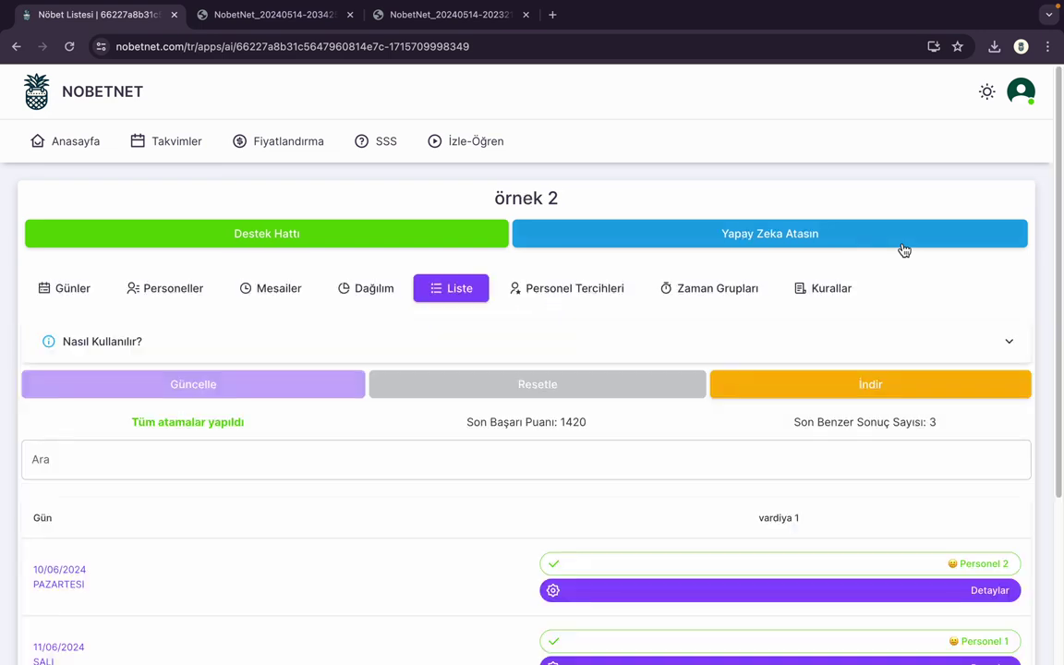
pyautogui.scroll(-5, 686, 437)
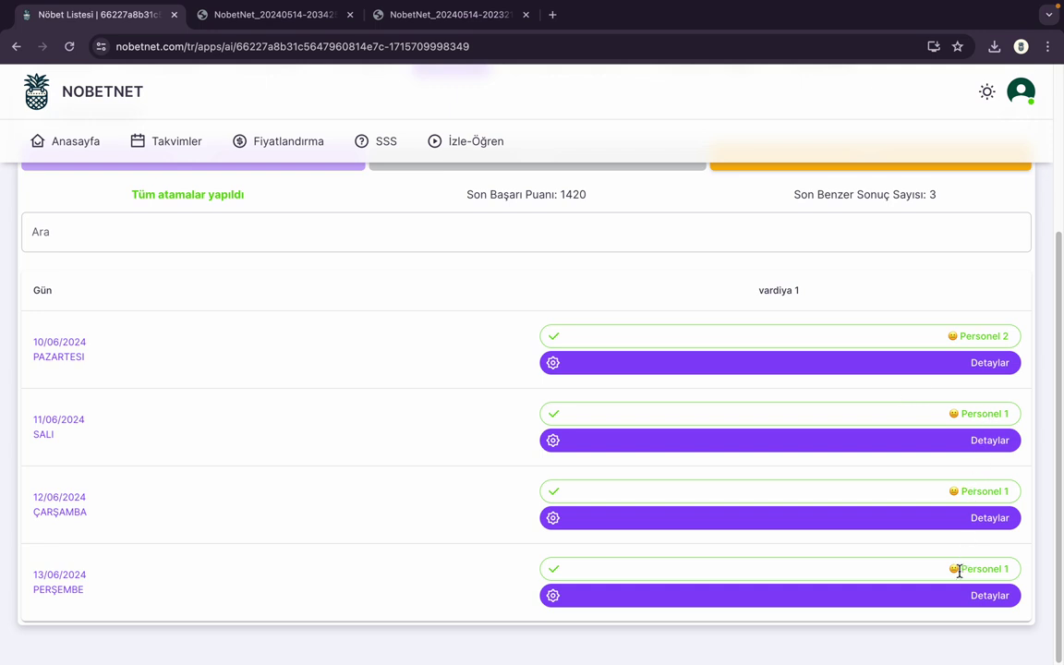
pyautogui.scroll(5, 959, 570)
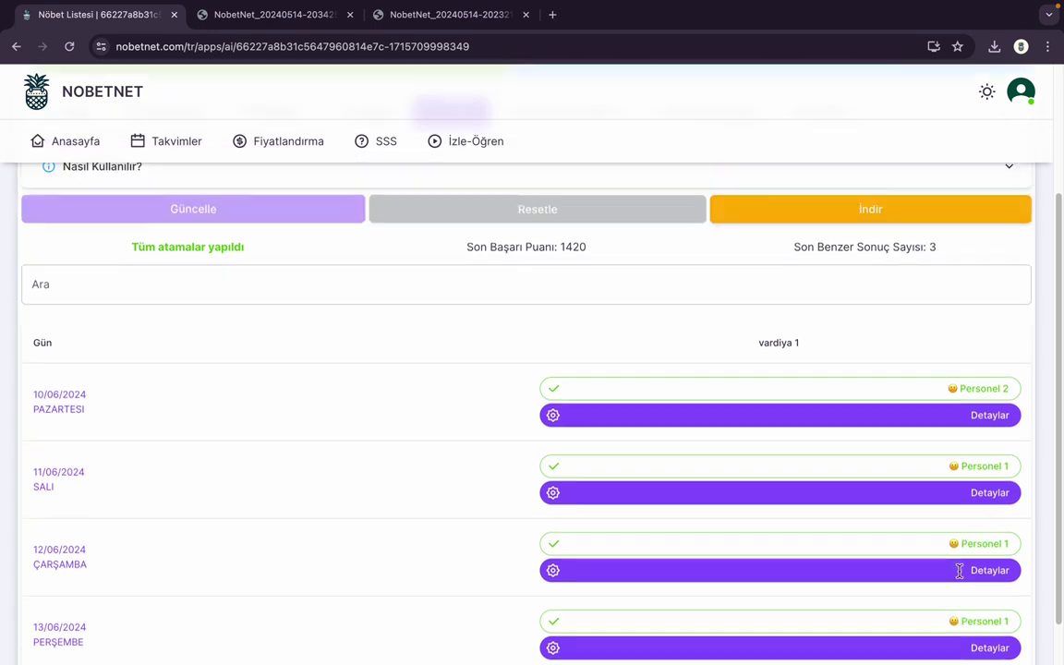
# Step: Set the rest period of vardiya 1 to 1 day and 0 hours, and save the shift
pyautogui.click(297, 299)
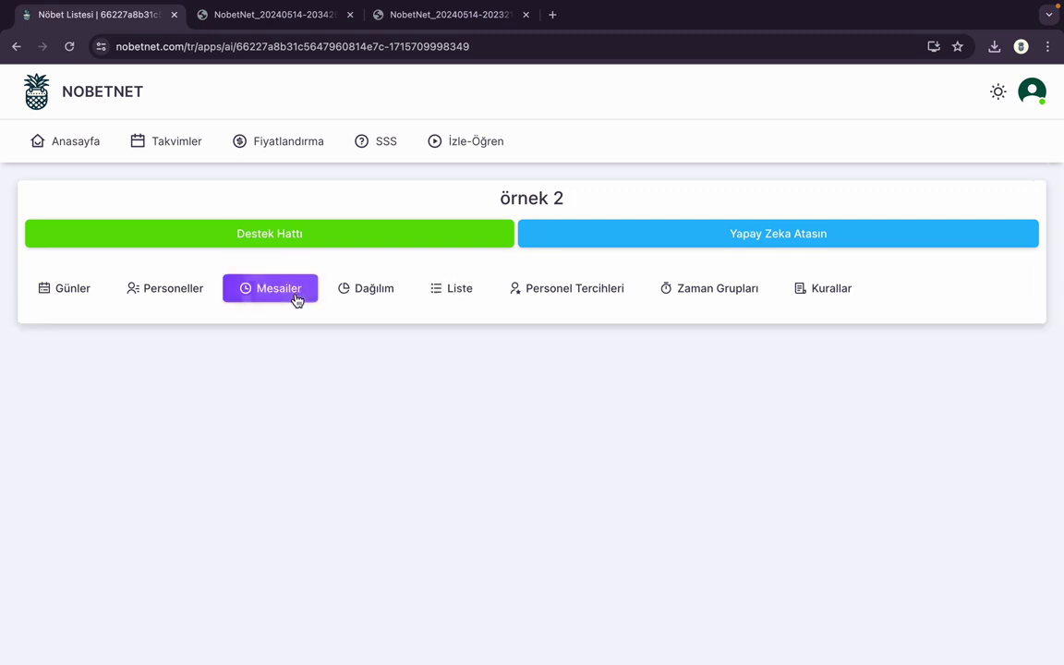
pyautogui.scroll(-3, 364, 489)
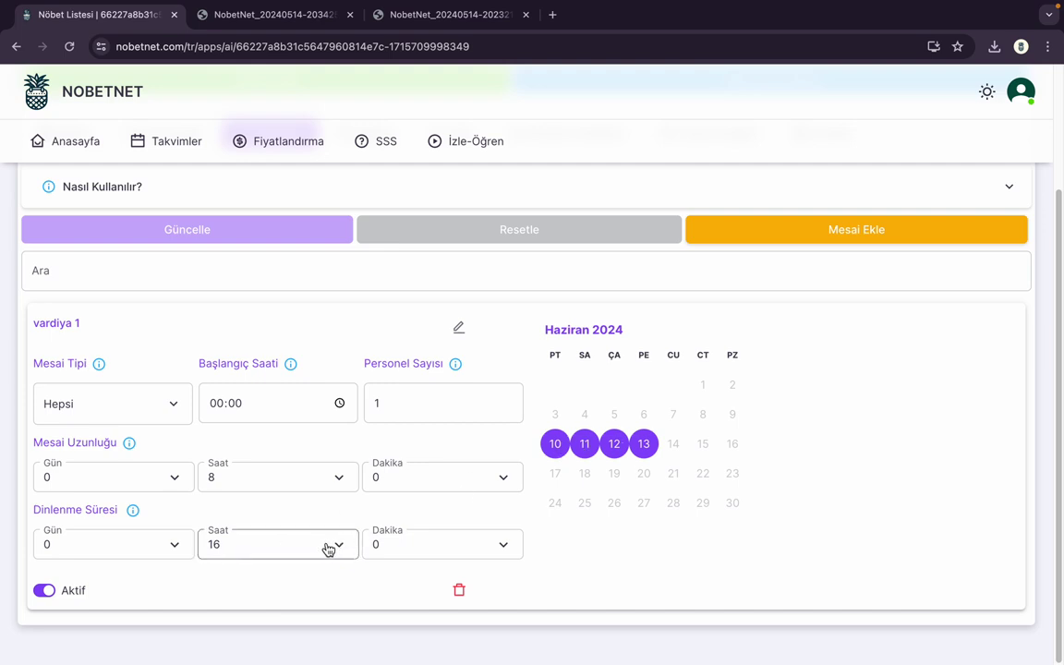
pyautogui.click(175, 545)
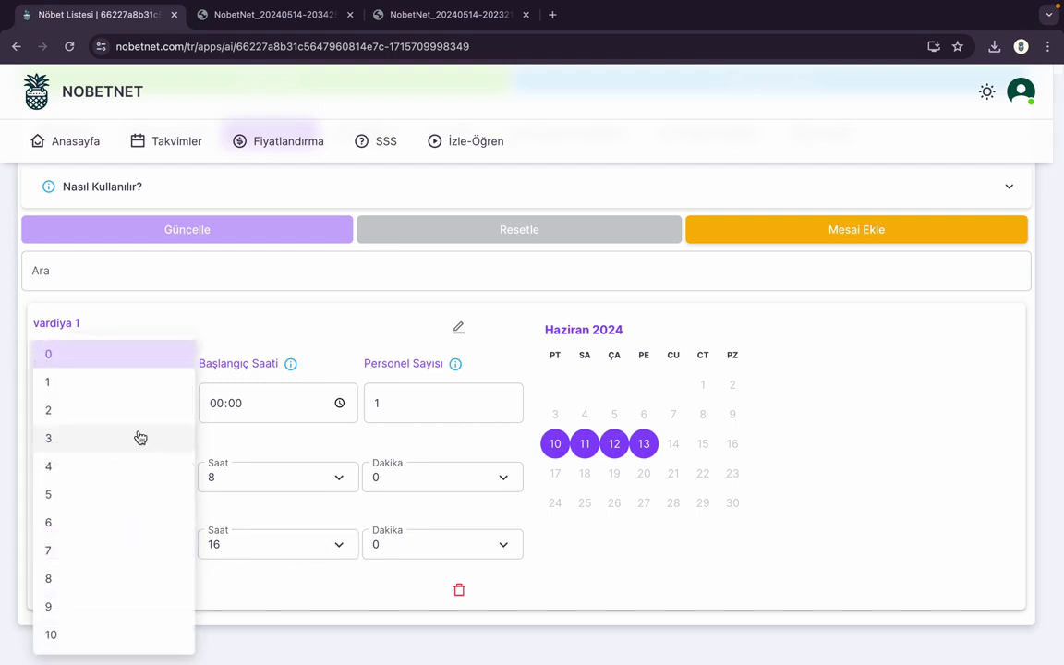
pyautogui.click(126, 396)
pyautogui.click(245, 539)
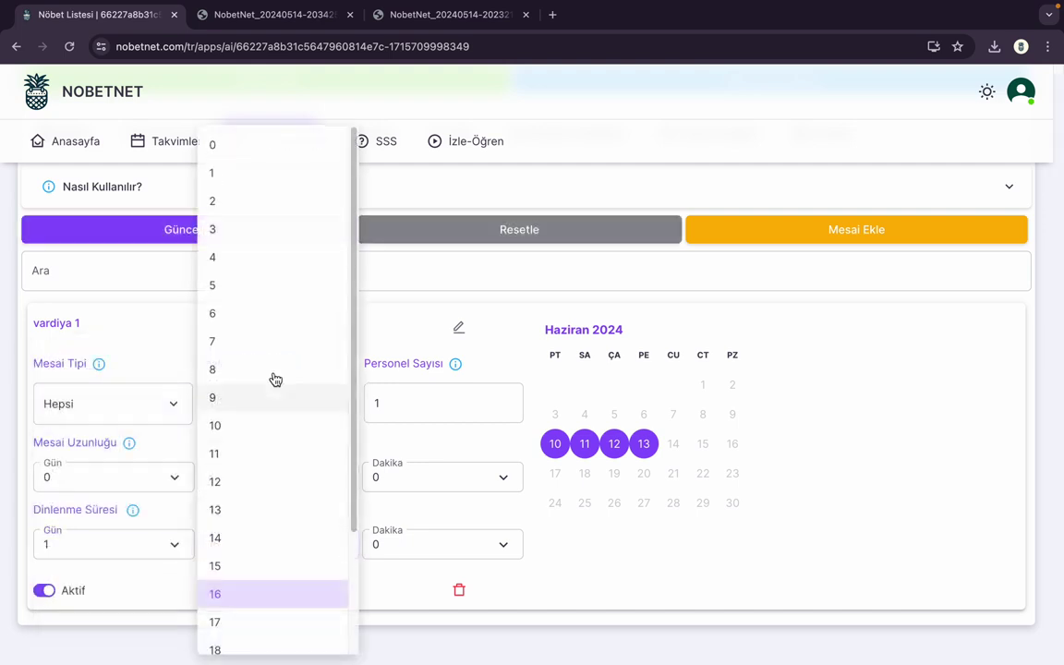
pyautogui.click(250, 147)
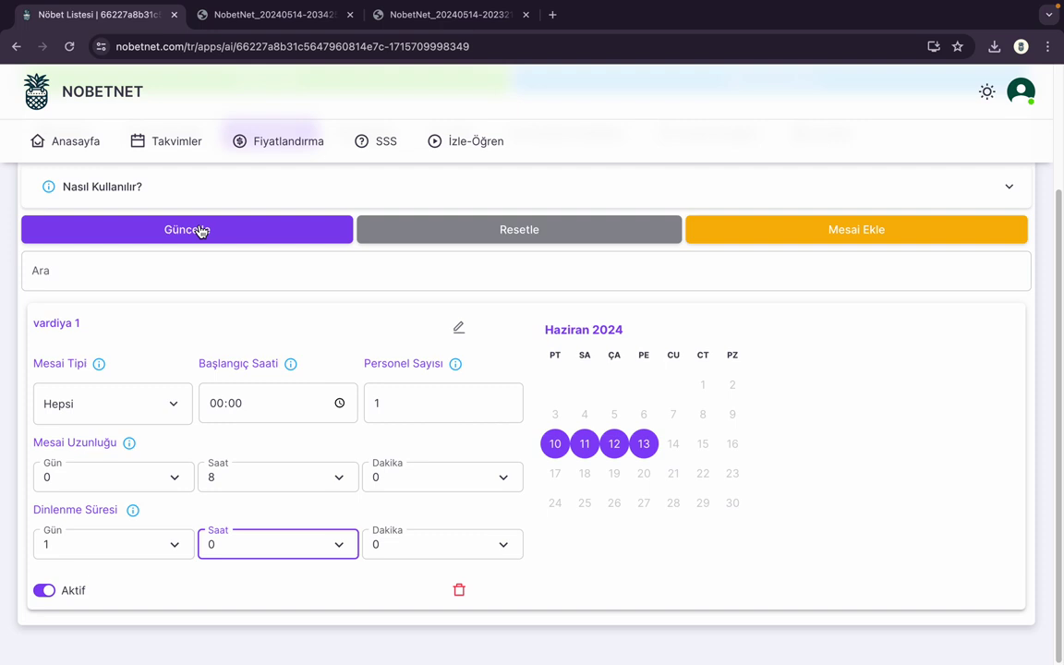
pyautogui.click(202, 231)
pyautogui.scroll(-2, 350, 442)
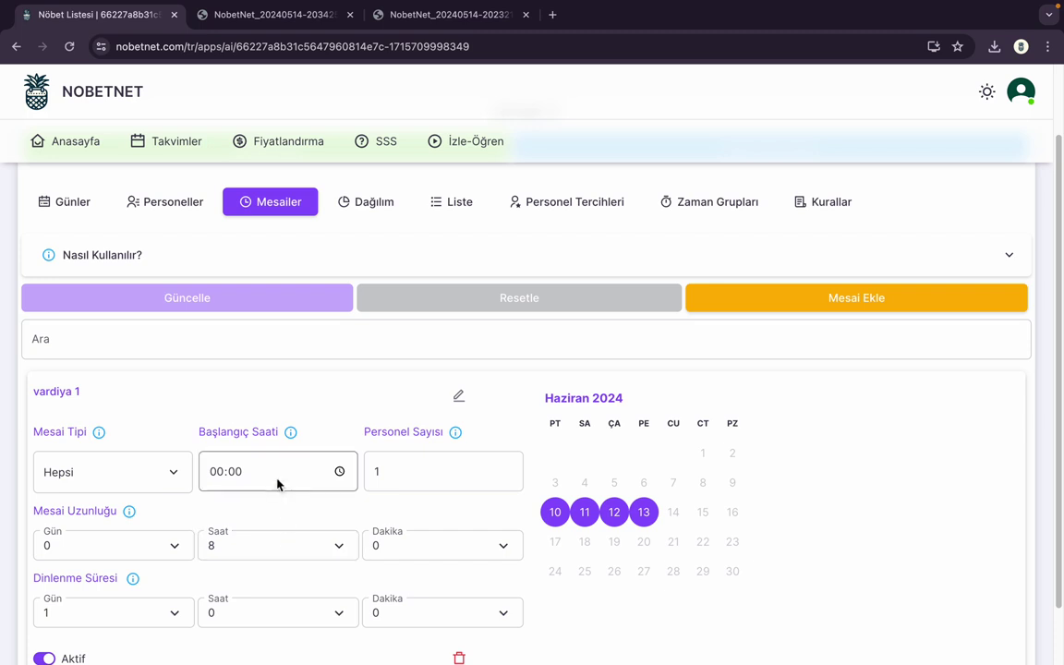
# Step: Run the AI assignment again for the vardiya 1 list and review the result for each day
pyautogui.click(452, 205)
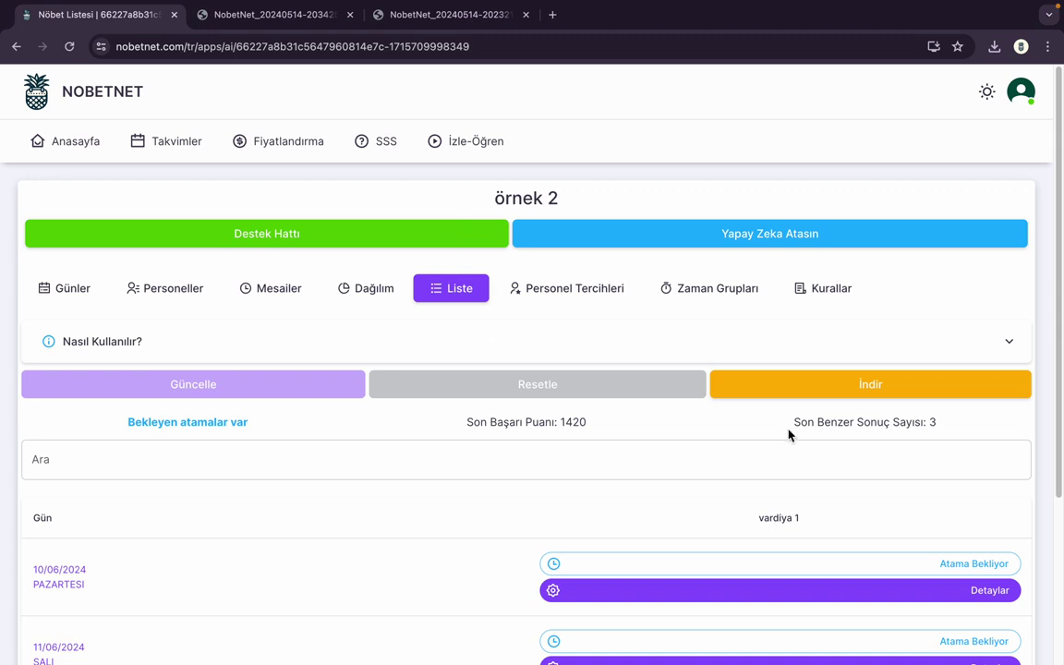
pyautogui.click(821, 251)
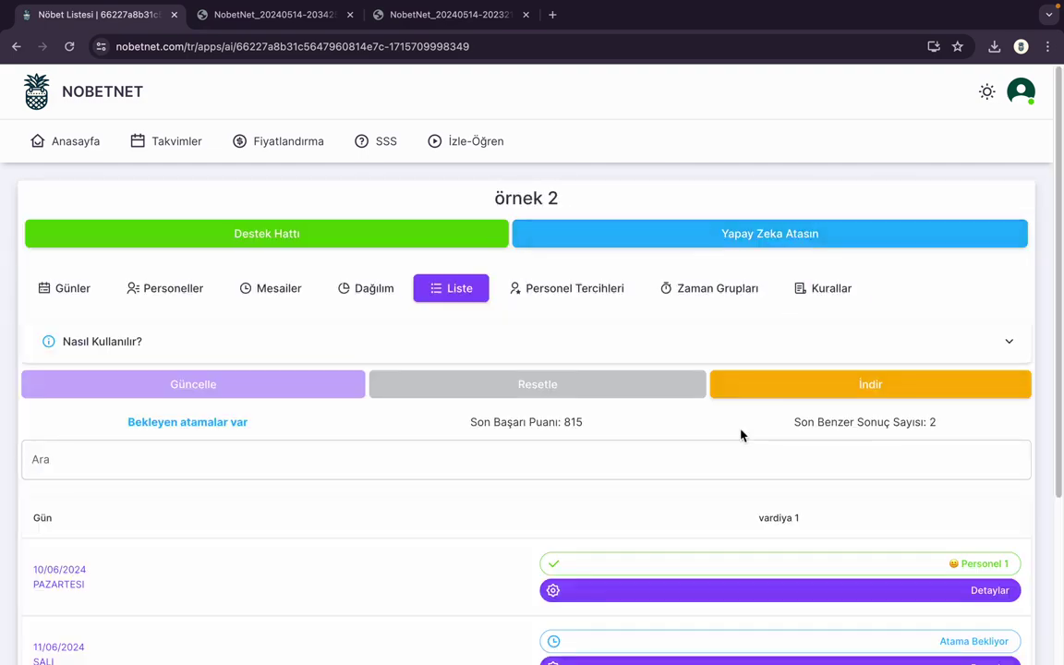
pyautogui.scroll(-3, 741, 434)
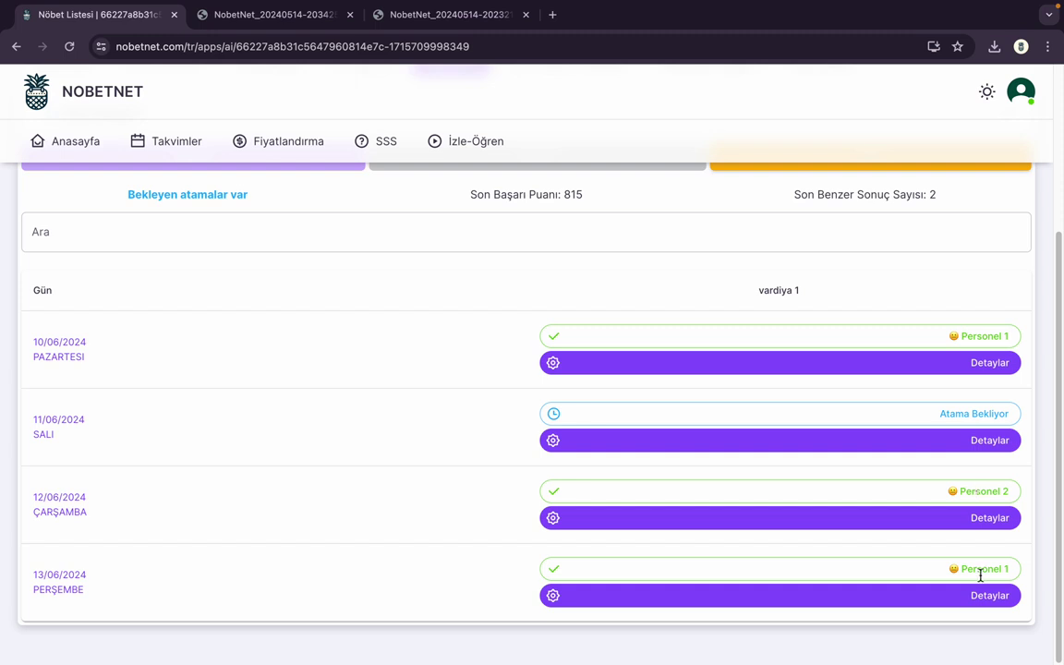
# Step: Examine each person's status in the vardiya 1 assignment details for Tuesday 11/06/2024, and close the details
pyautogui.click(998, 444)
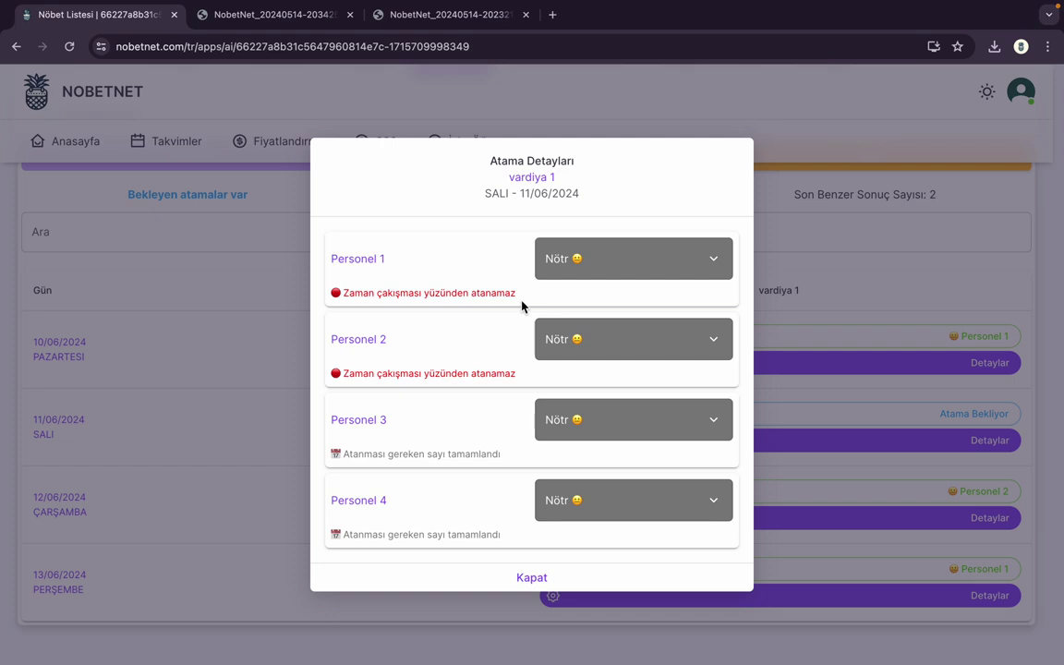
pyautogui.click(547, 578)
pyautogui.scroll(4, 532, 502)
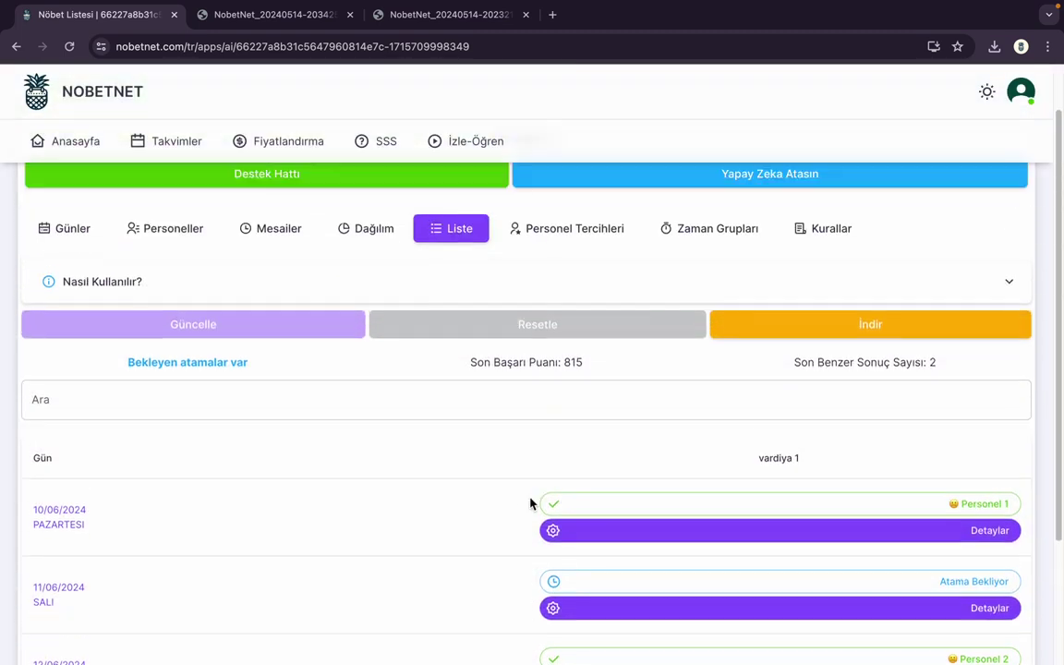
# Step: In the vardiya 1 distribution, set the shift count to 2 for Personel 1 and 1 for Personel 3, and save the changes
pyautogui.click(374, 242)
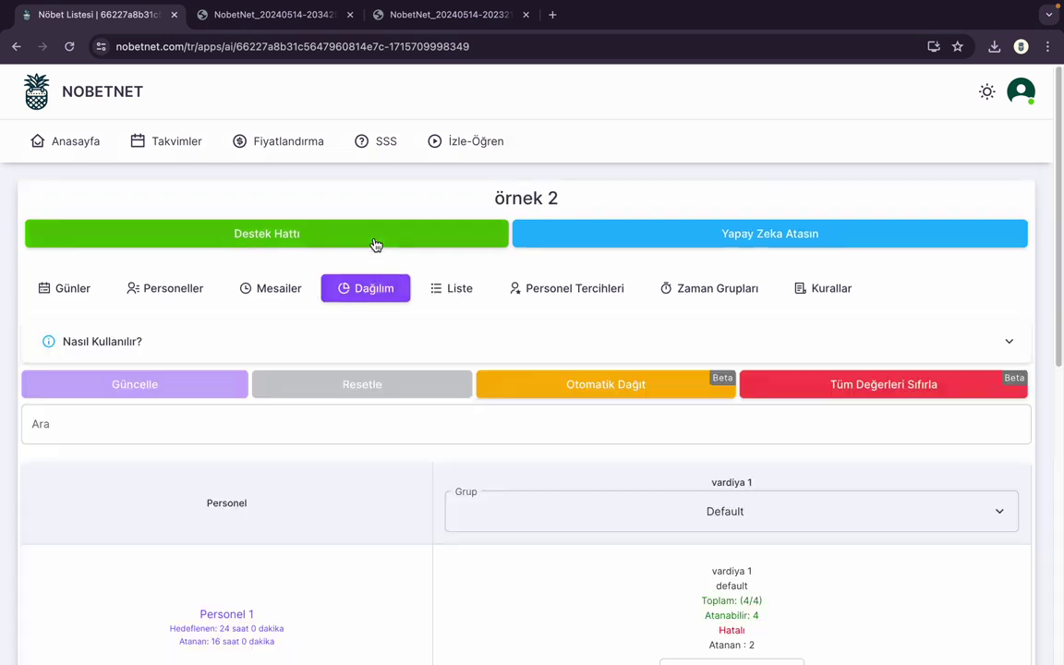
pyautogui.scroll(-4, 502, 452)
pyautogui.scroll(2, 616, 344)
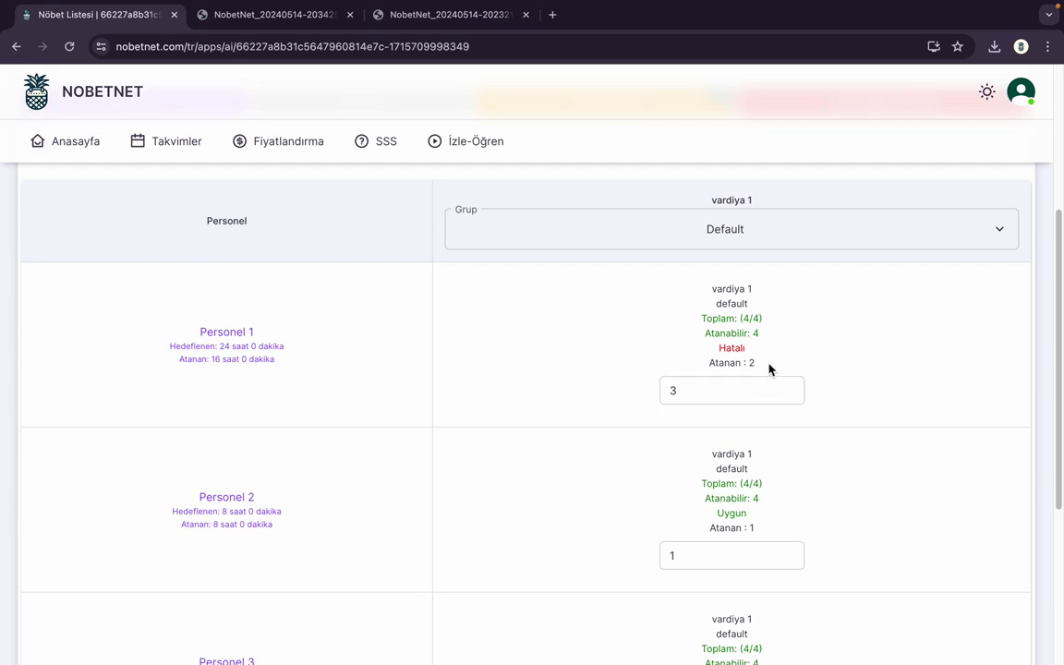
pyautogui.scroll(1, 769, 369)
pyautogui.scroll(-1, 769, 370)
pyautogui.click(789, 400)
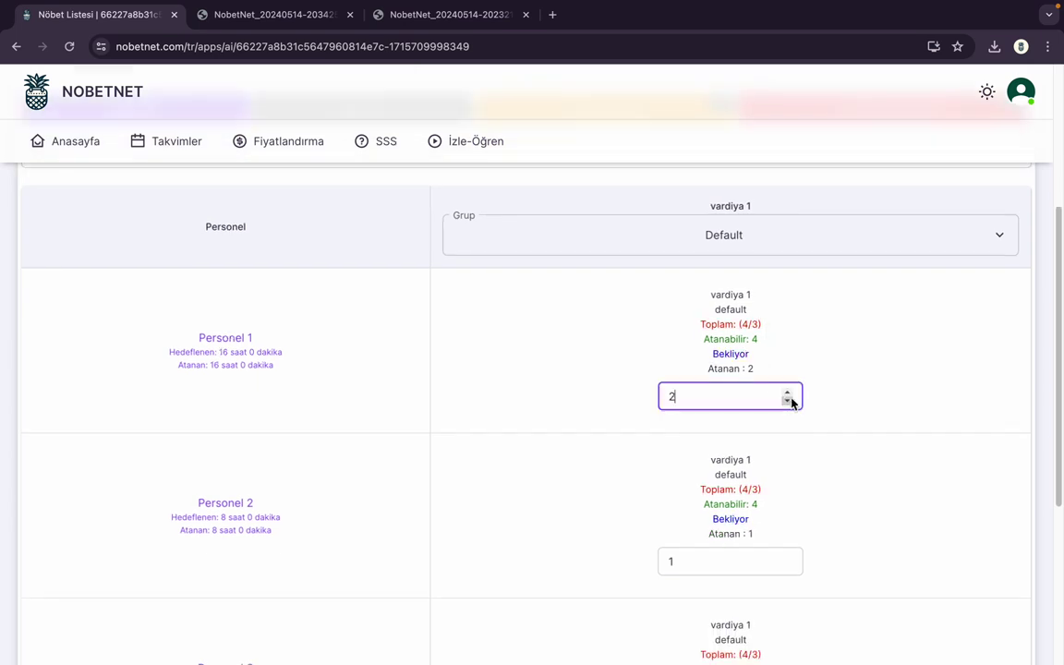
pyautogui.scroll(-4, 855, 411)
pyautogui.click(788, 560)
pyautogui.click(852, 516)
pyautogui.scroll(10, 853, 515)
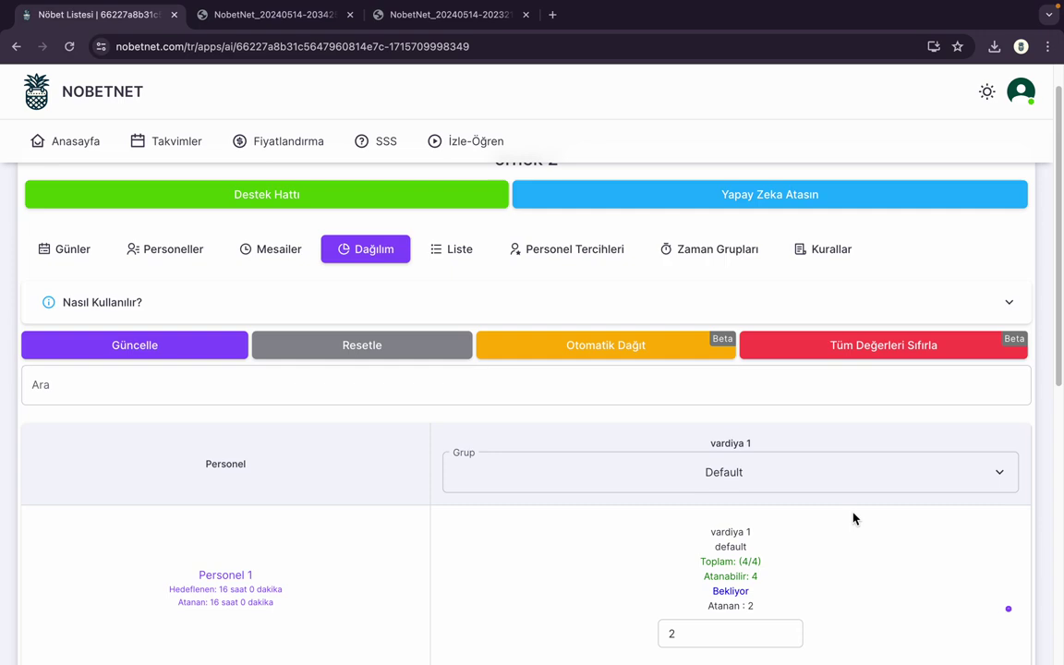
pyautogui.click(190, 388)
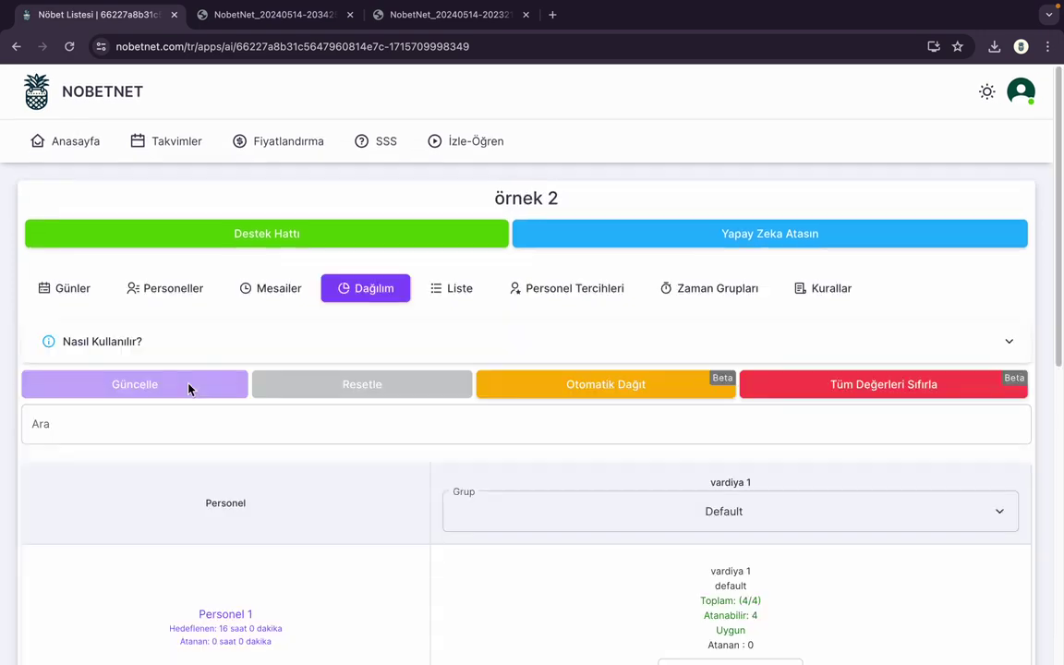
# Step: Have the AI assign the vardiya 1 list with the updated distribution and review who is assigned on each day
pyautogui.click(453, 289)
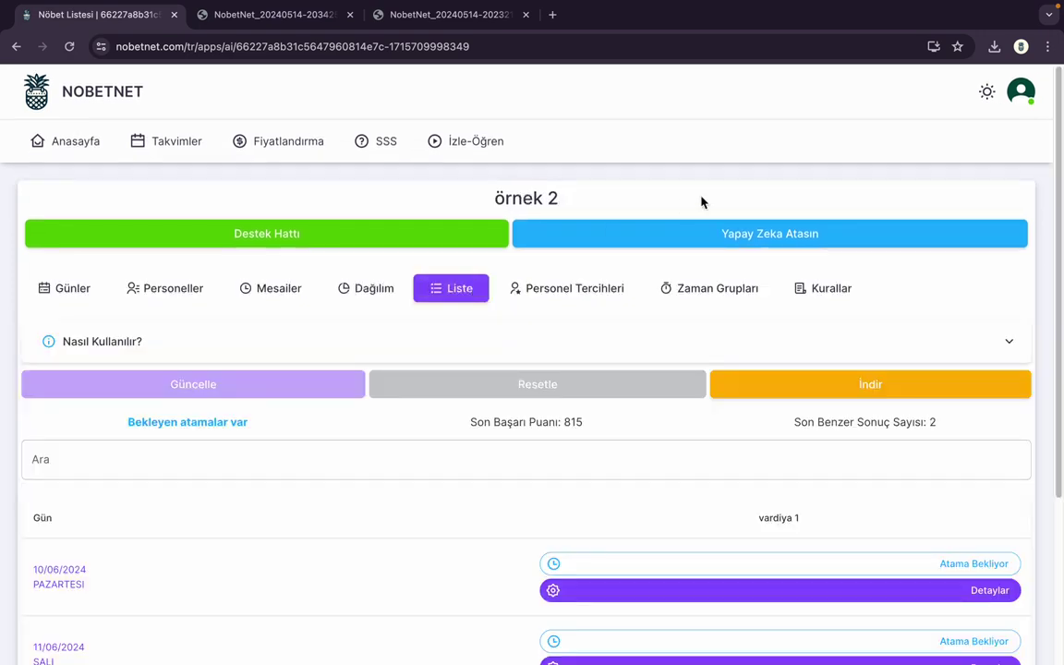
pyautogui.click(737, 239)
pyautogui.scroll(-3, 722, 420)
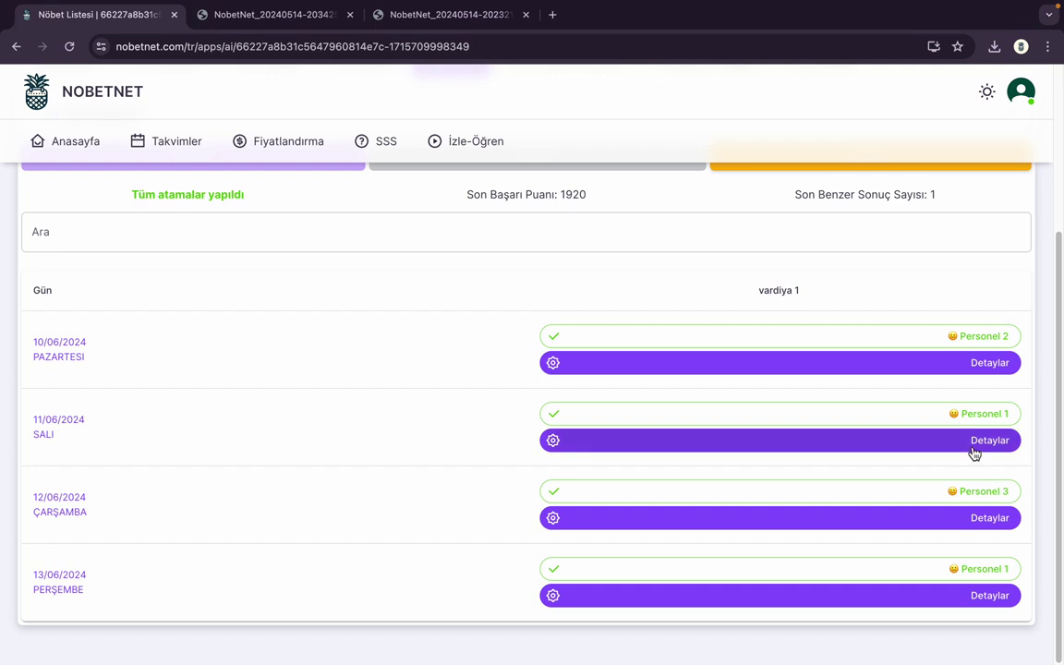
pyautogui.scroll(3, 973, 453)
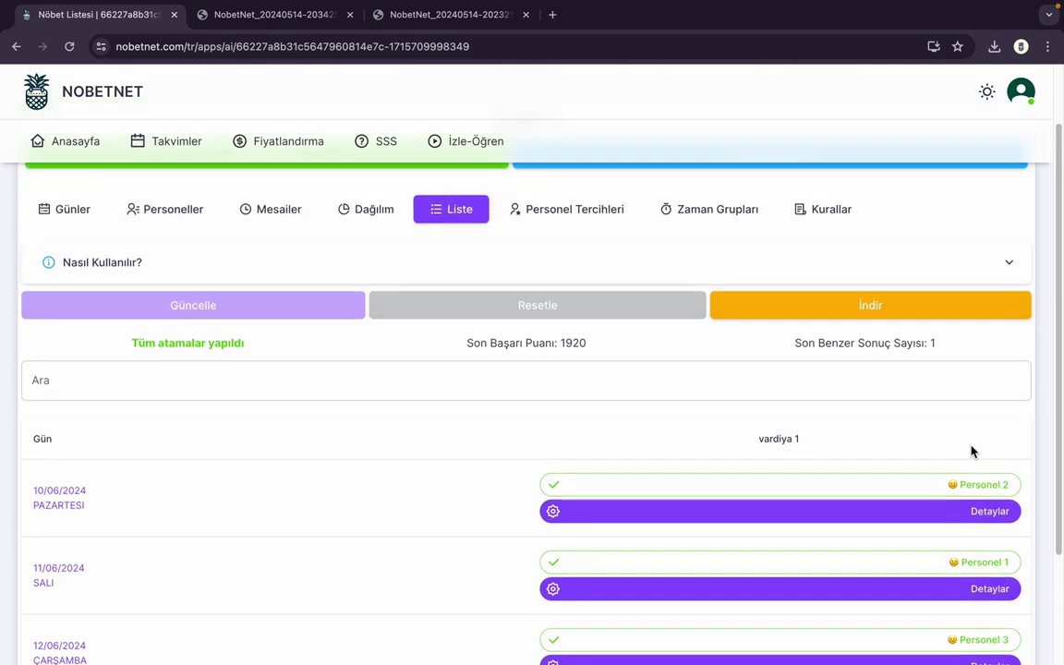
# Step: Check the days assigned to Personel 1, Personel 2 and Personel 3 in the vardiya 1 calendar of the staff preferences
pyautogui.click(591, 217)
pyautogui.scroll(-3, 386, 473)
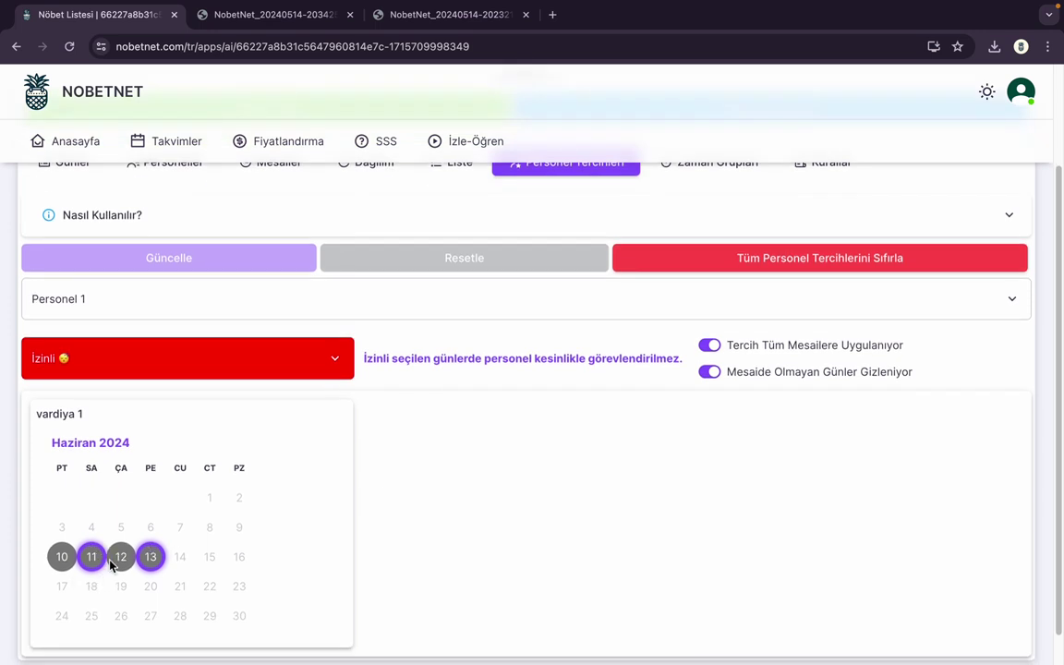
pyautogui.click(352, 304)
pyautogui.click(305, 368)
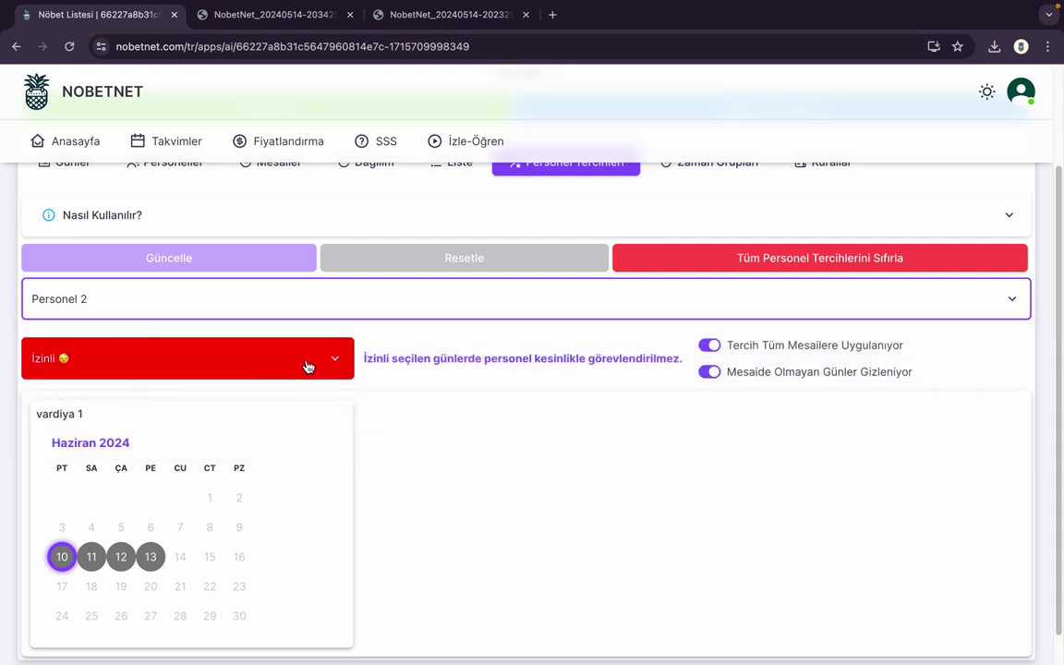
pyautogui.click(406, 303)
pyautogui.click(363, 397)
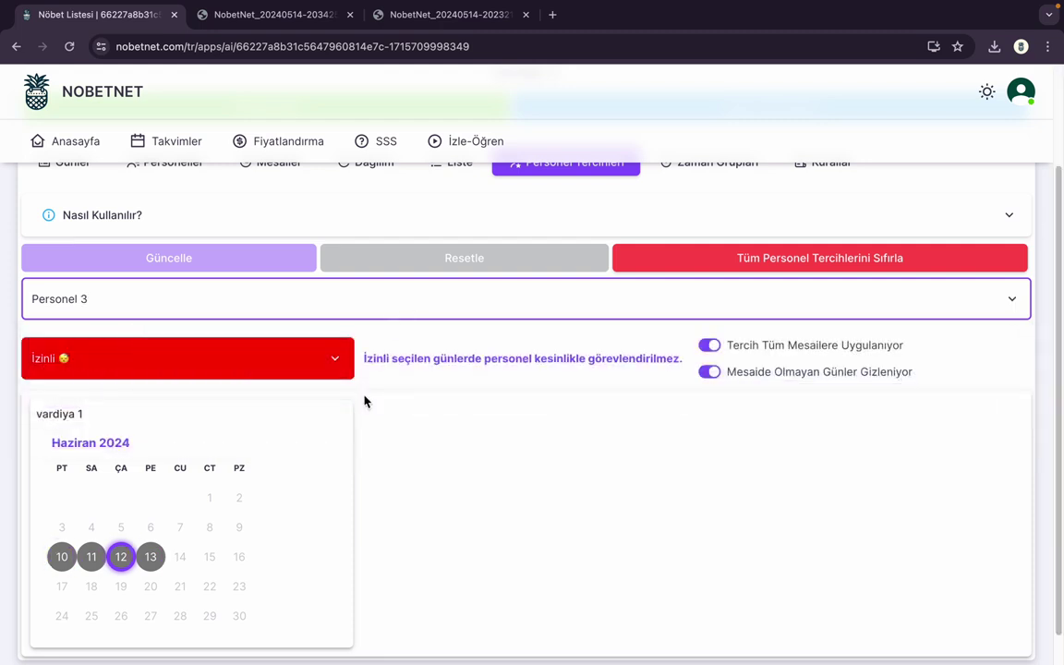
# Step: Mark 11 June 2024 as İzinli for Personel 1 in vardiya 1 and save the preference
pyautogui.click(468, 312)
pyautogui.click(376, 342)
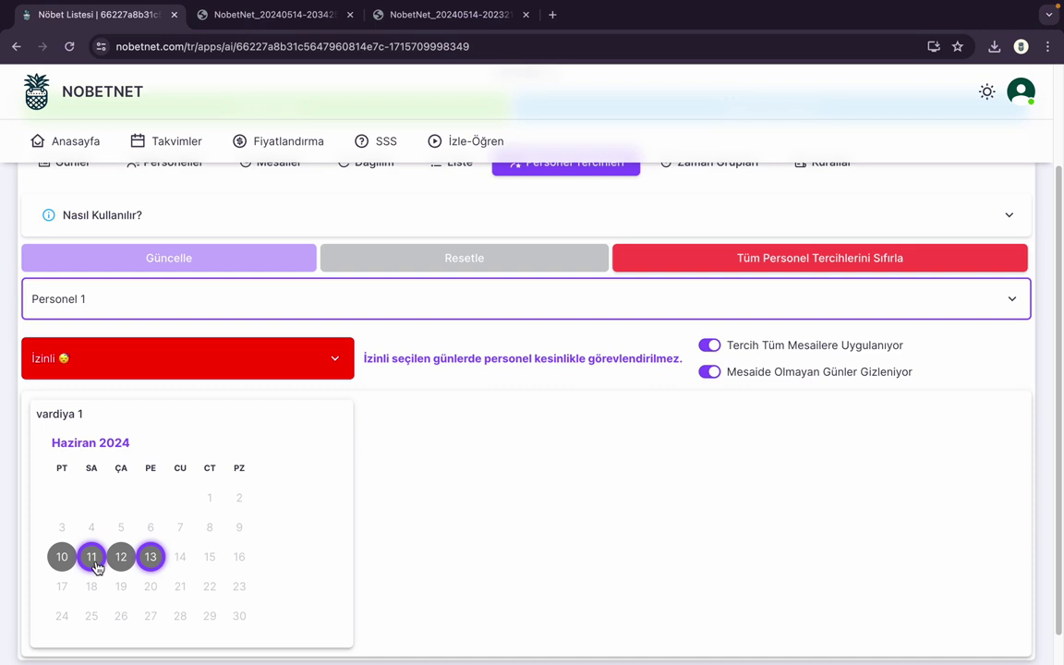
pyautogui.click(93, 560)
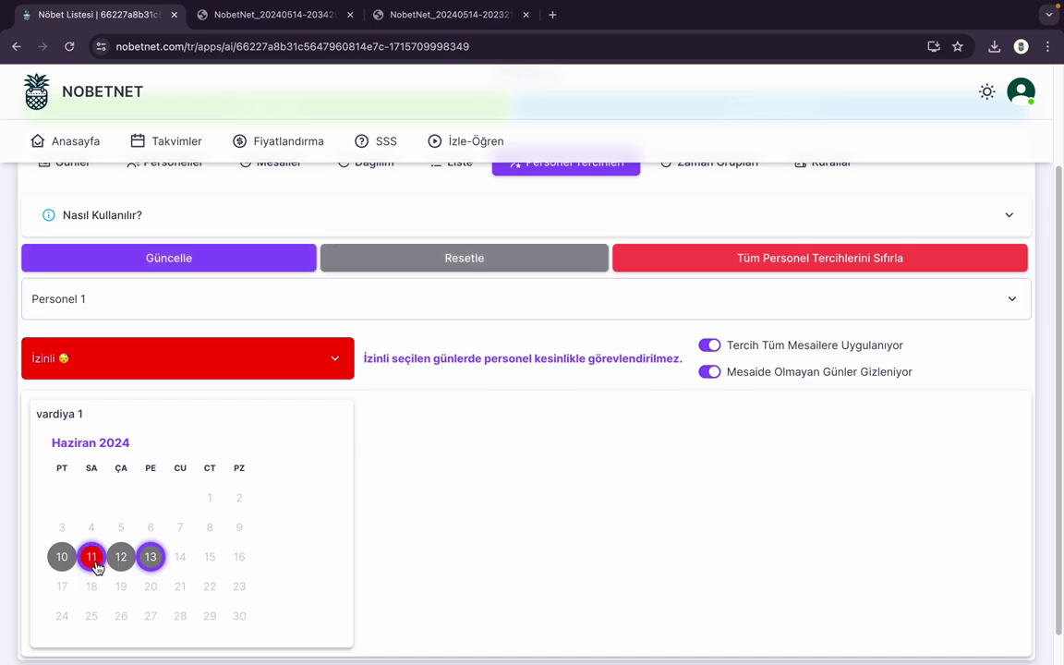
pyautogui.click(225, 265)
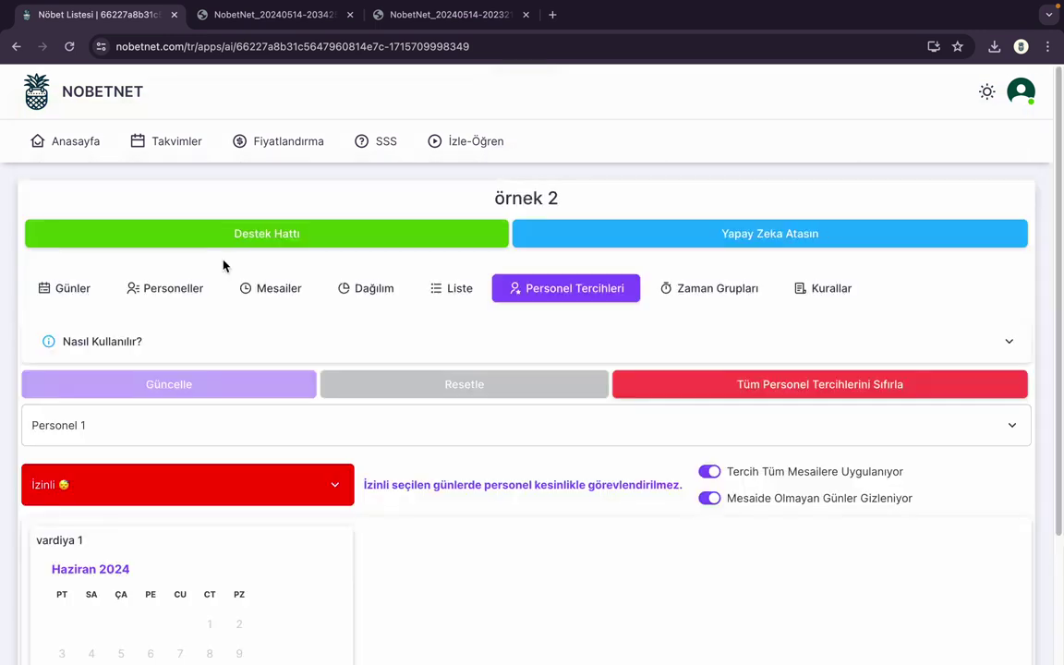
# Step: Run the AI assignment again and check each person's status in the assignment details for Tuesday 11/06/2024
pyautogui.click(436, 293)
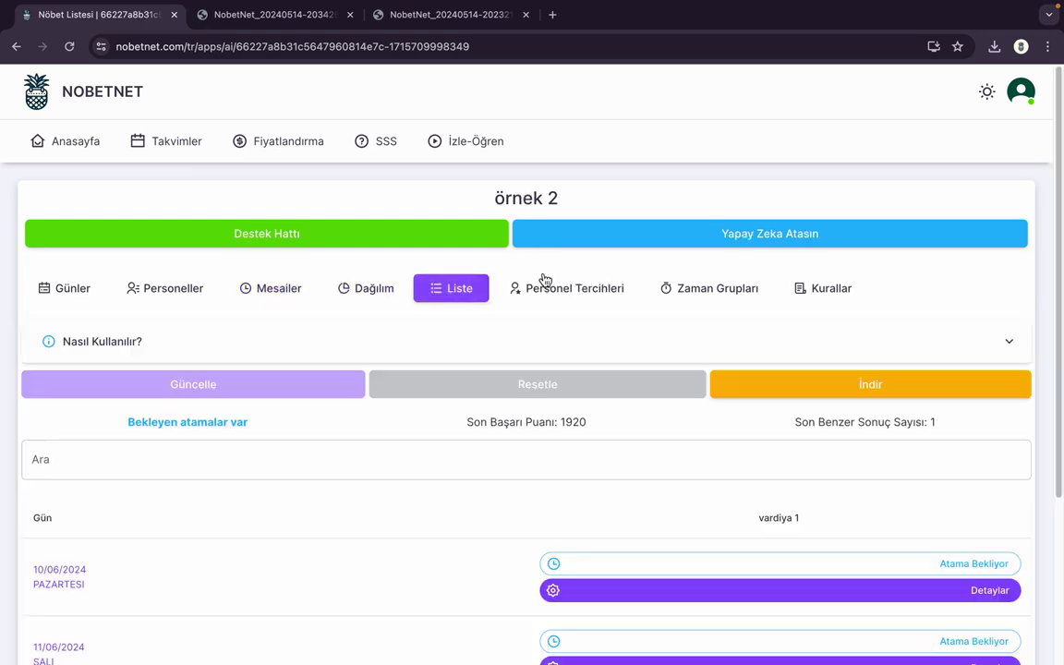
pyautogui.click(725, 243)
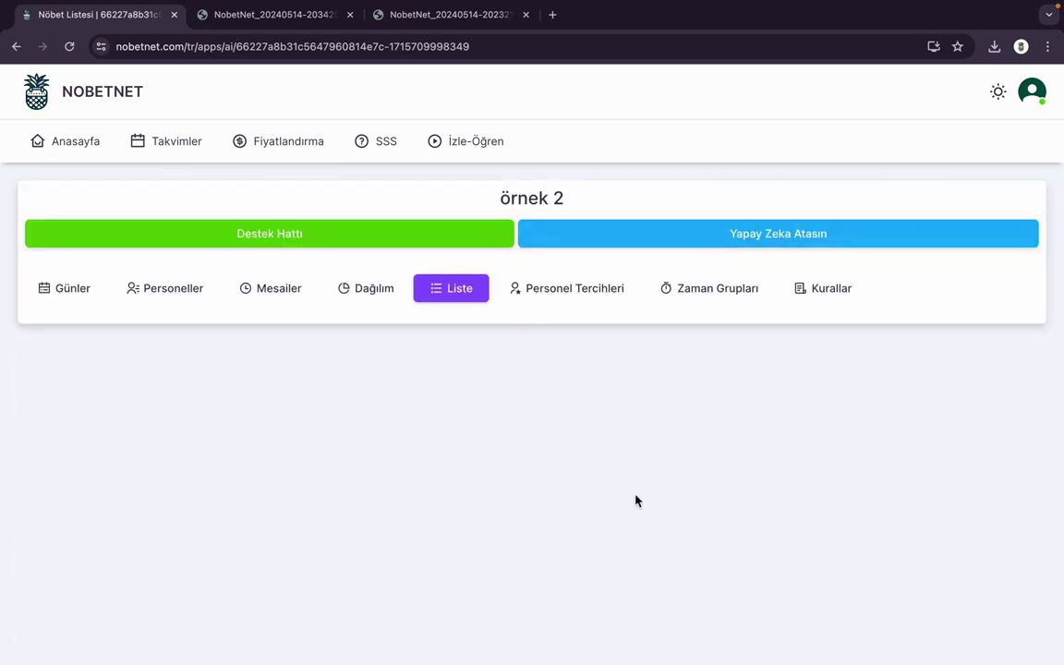
pyautogui.scroll(-5, 635, 501)
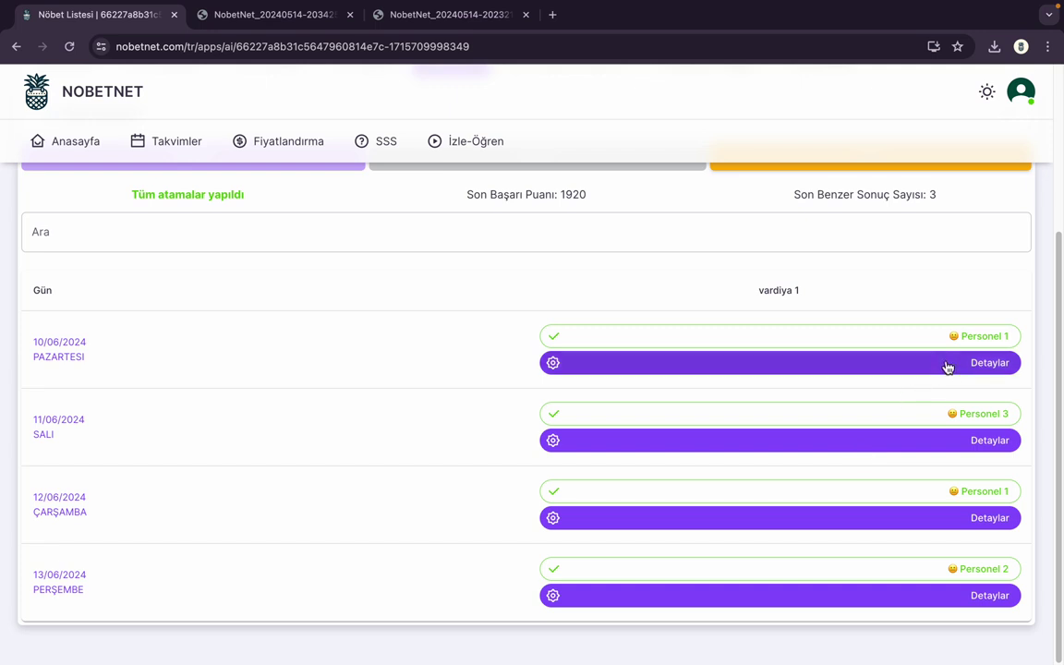
pyautogui.click(994, 441)
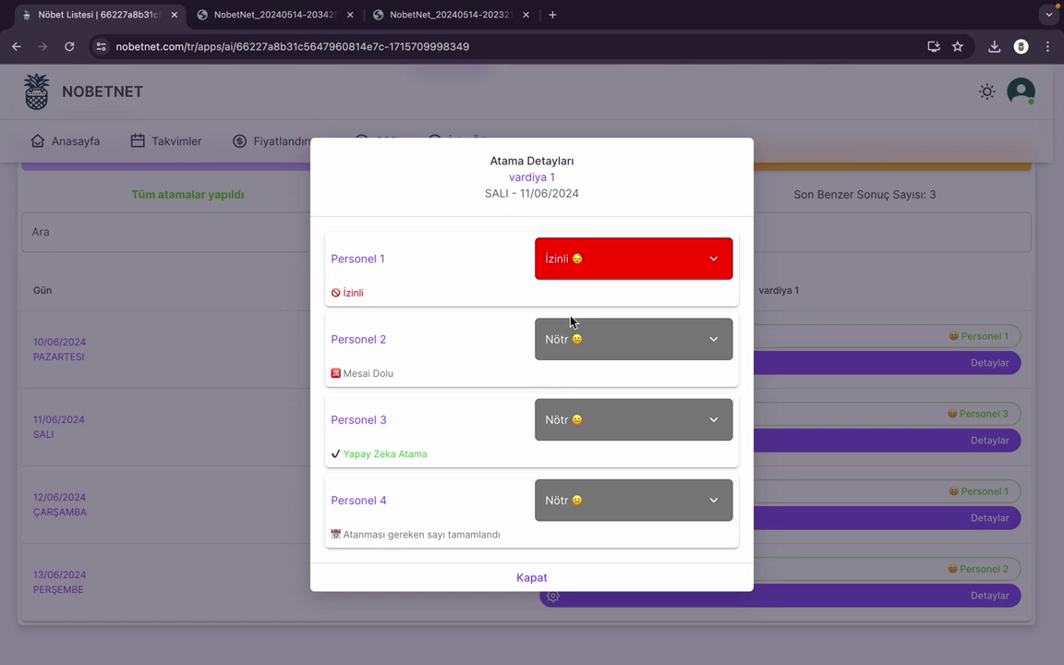
pyautogui.click(533, 582)
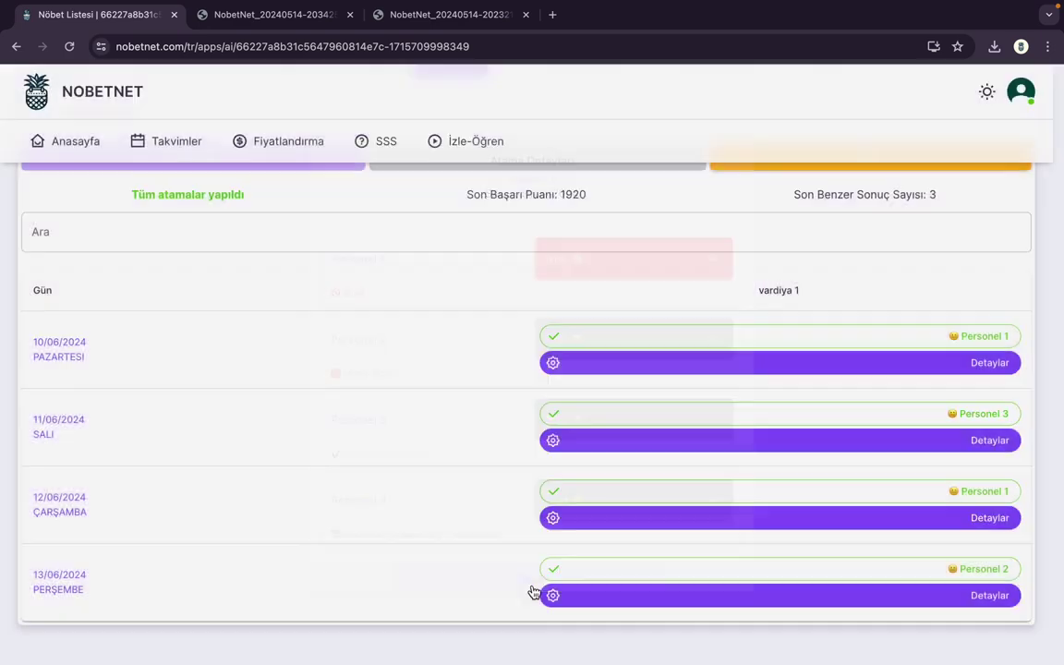
# Step: Also mark 10 June 2024 as İzinli for Personel 1 in vardiya 1, save it and review the calendar
pyautogui.scroll(3, 533, 439)
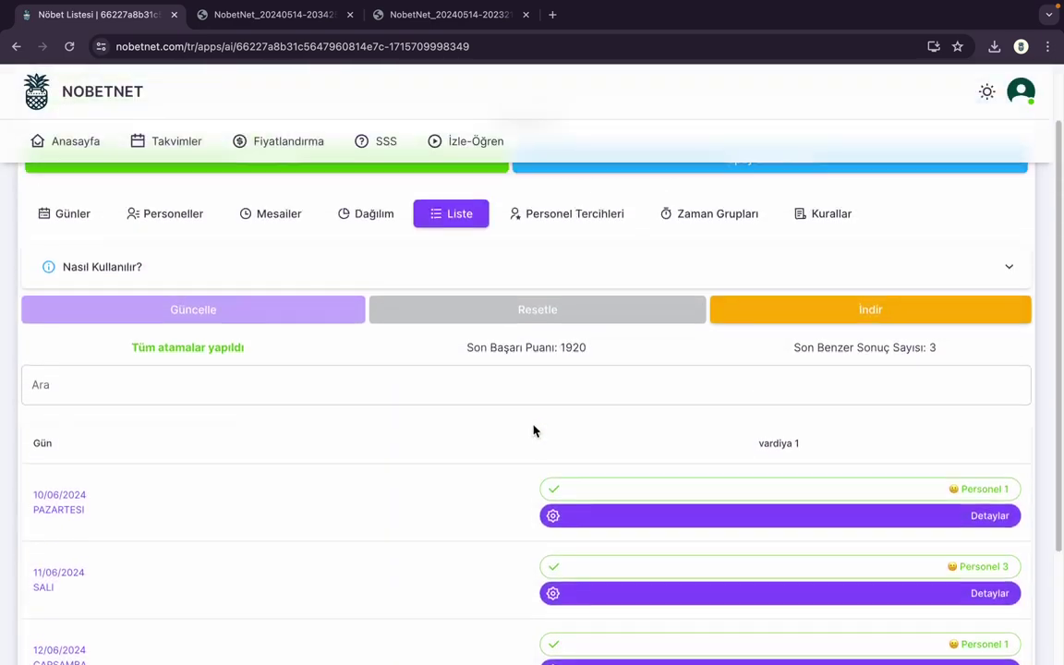
pyautogui.click(565, 232)
pyautogui.scroll(-2, 360, 471)
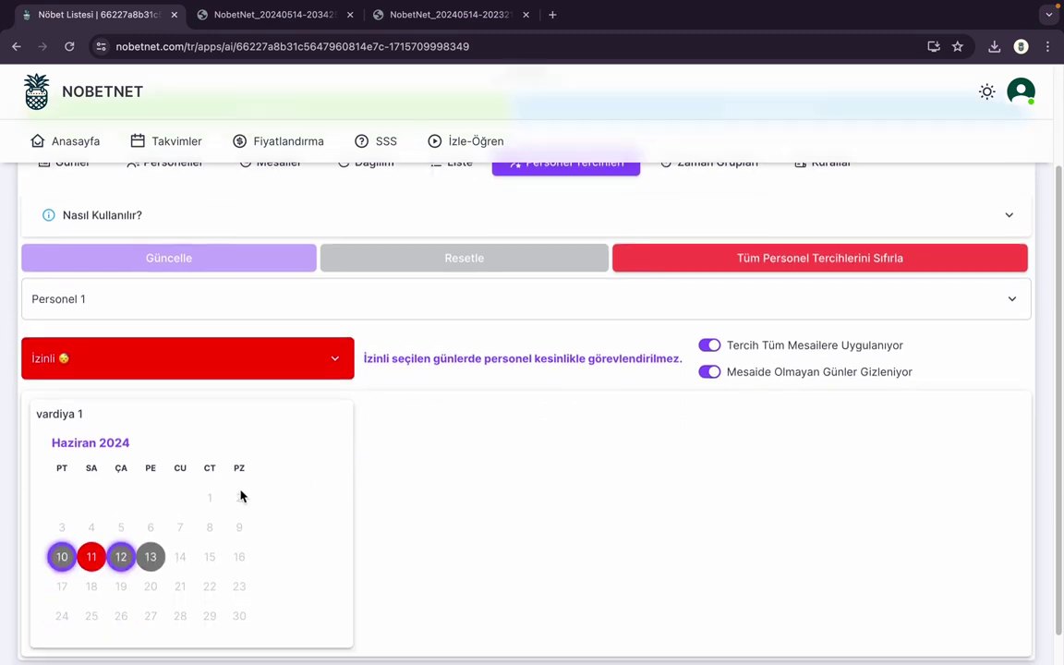
pyautogui.click(69, 560)
pyautogui.scroll(1, 163, 506)
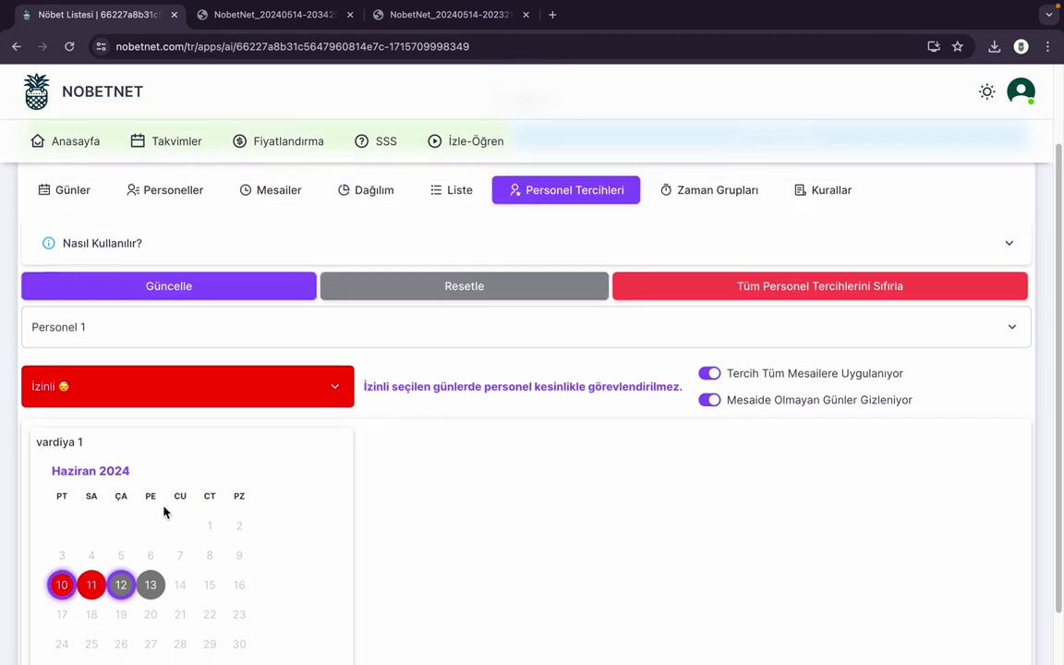
pyautogui.click(225, 311)
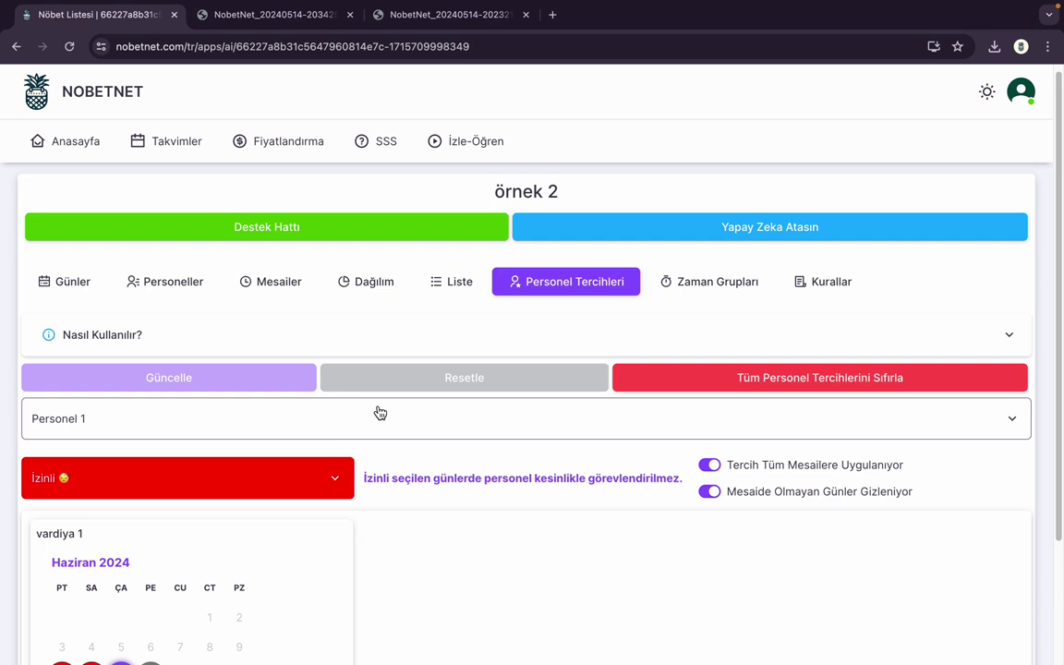
pyautogui.scroll(-3, 377, 412)
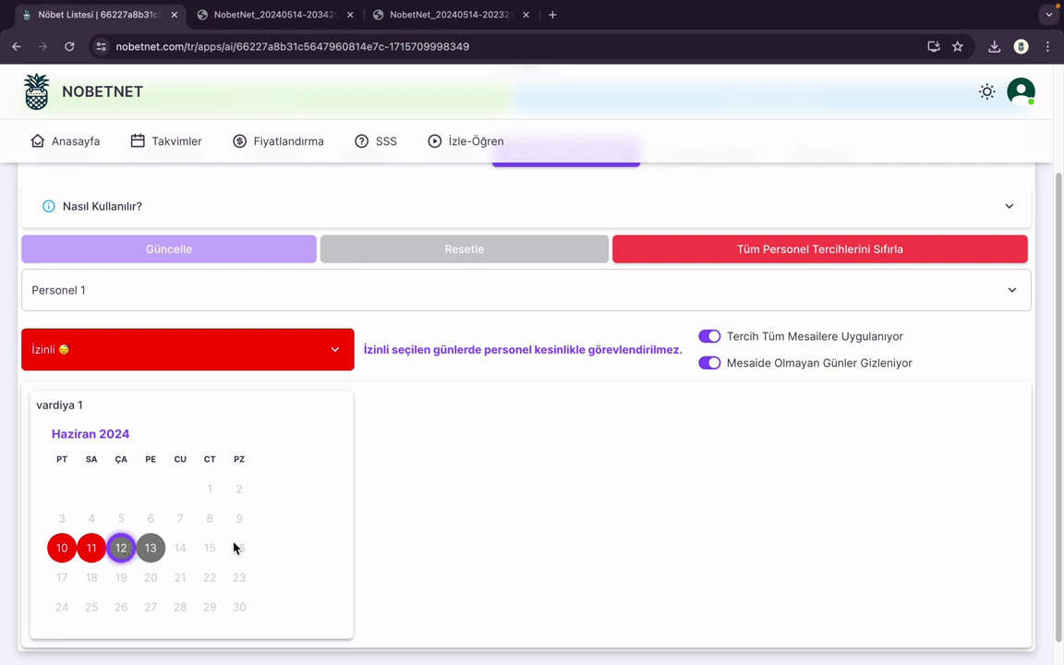
pyautogui.scroll(3, 236, 548)
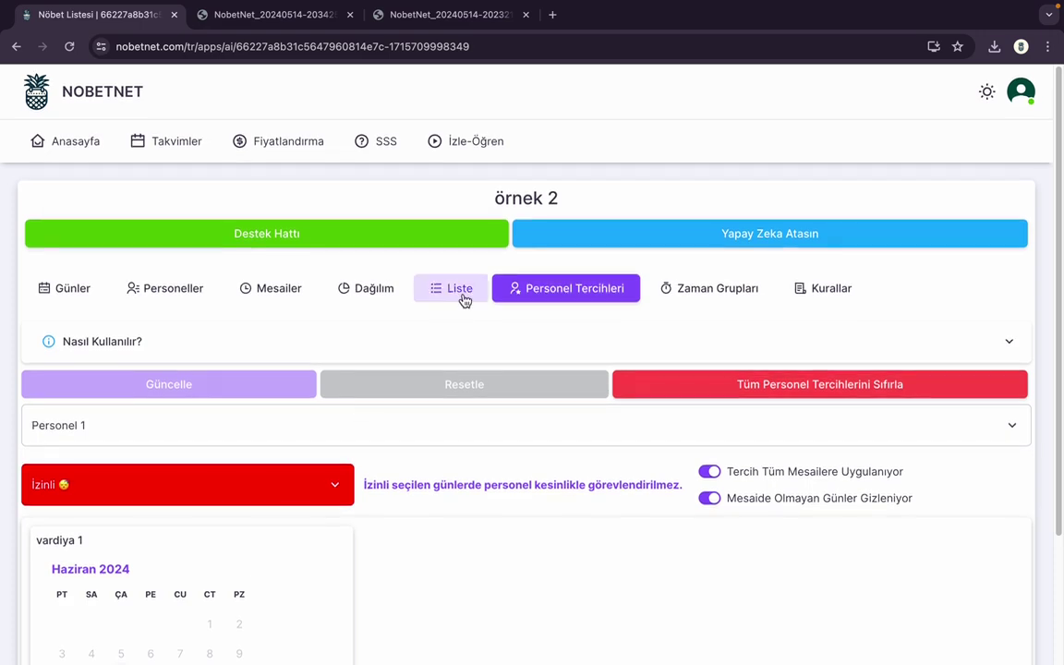
# Step: Rerun the AI assignment with Personel 1's added leave day and review the vardiya 1 result for each day
pyautogui.click(462, 293)
pyautogui.click(760, 234)
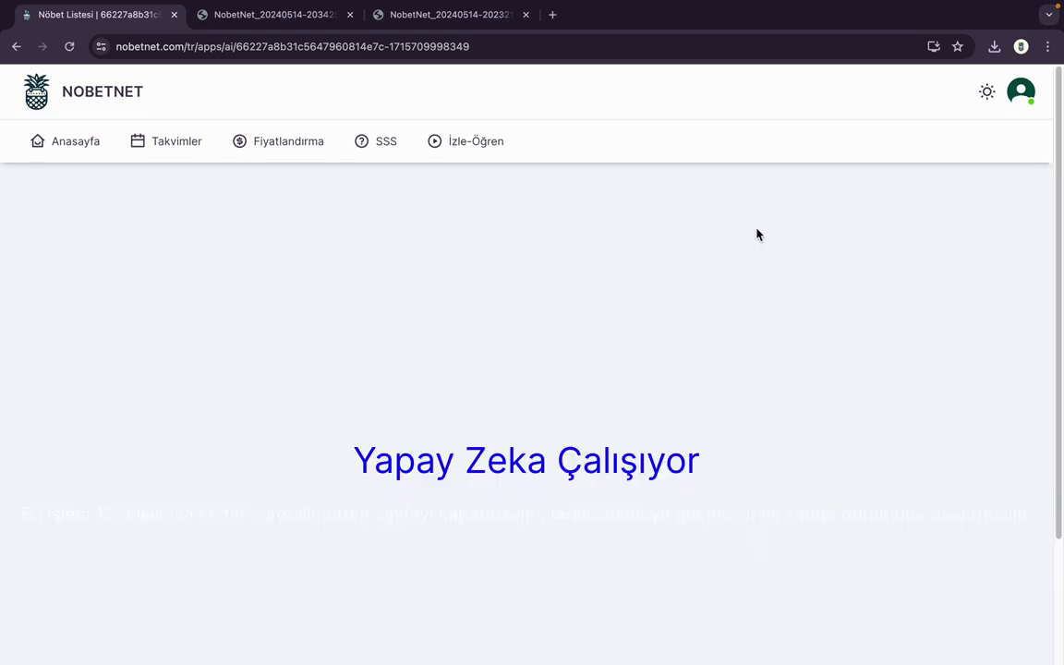
pyautogui.scroll(-2, 726, 458)
pyautogui.scroll(-1, 726, 459)
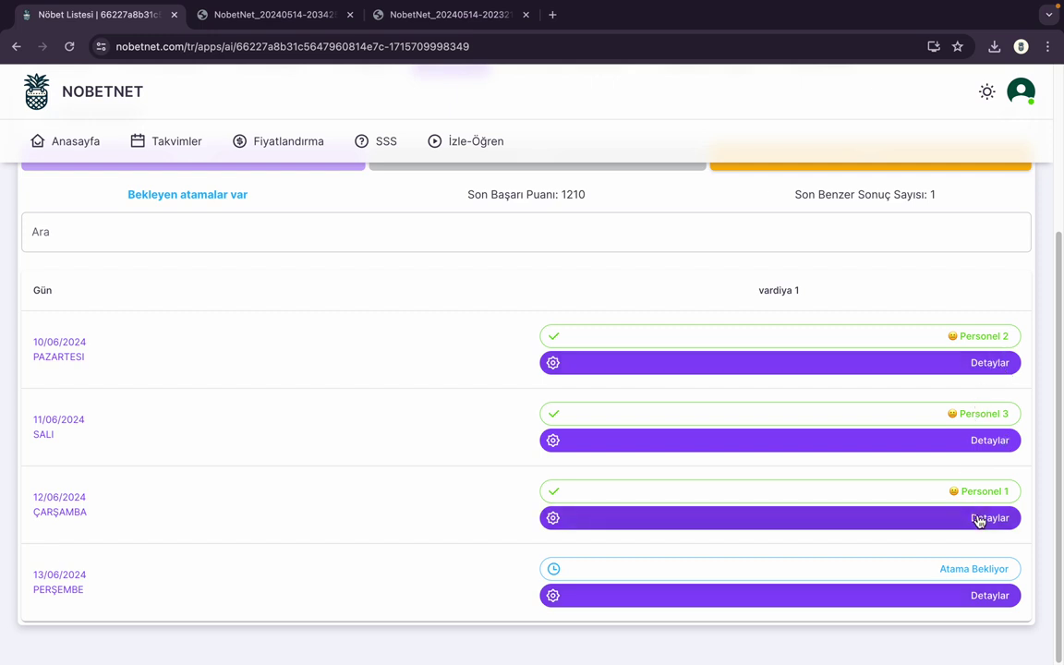
# Step: Examine each person's status in the assignment details for Thursday 13/06/2024 and Tuesday 11/06/2024, closing both
pyautogui.click(996, 601)
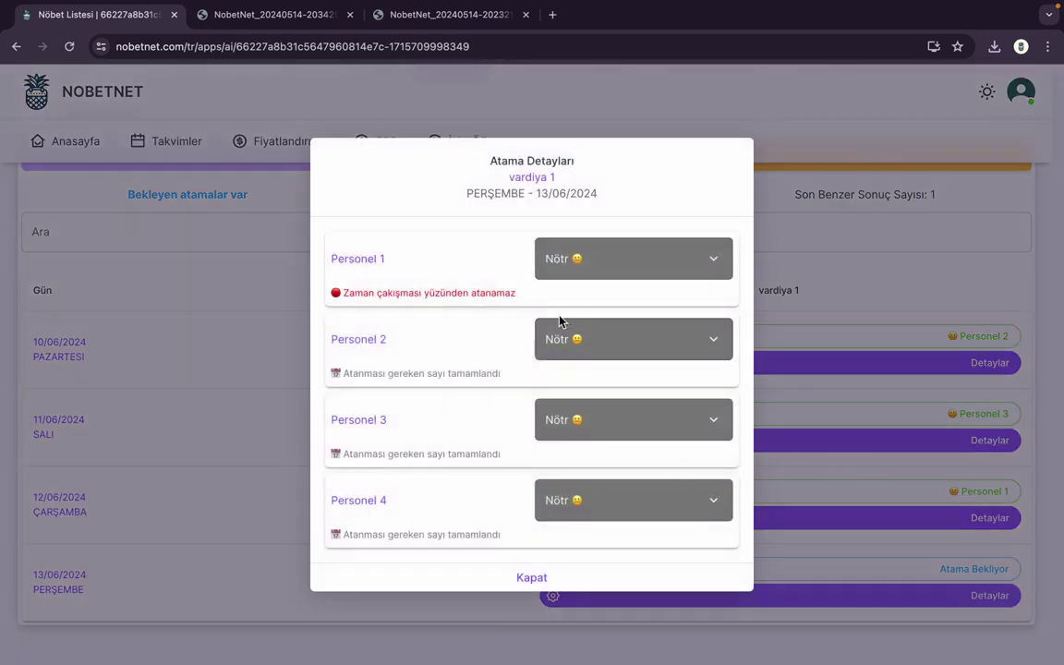
pyautogui.click(545, 588)
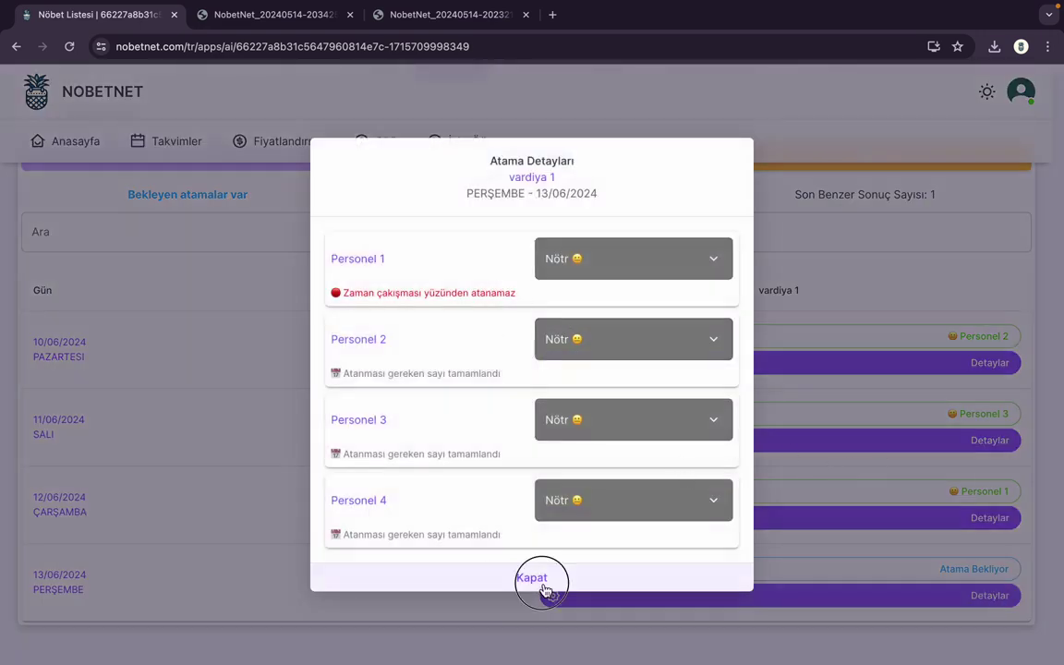
pyautogui.click(991, 442)
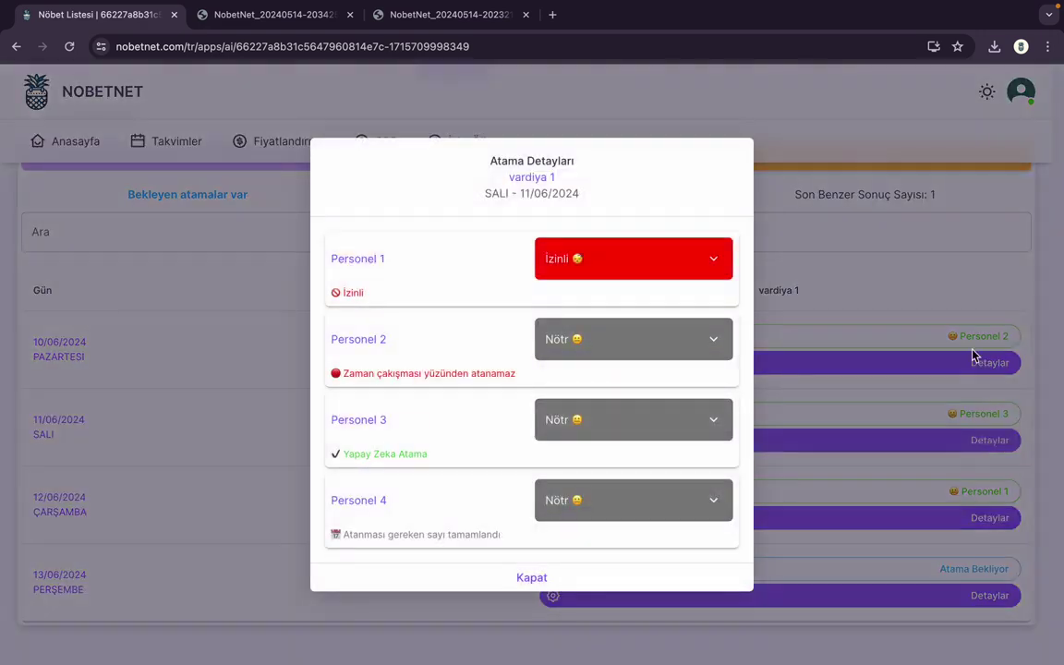
pyautogui.click(960, 280)
pyautogui.scroll(1, 914, 401)
pyautogui.scroll(2, 914, 401)
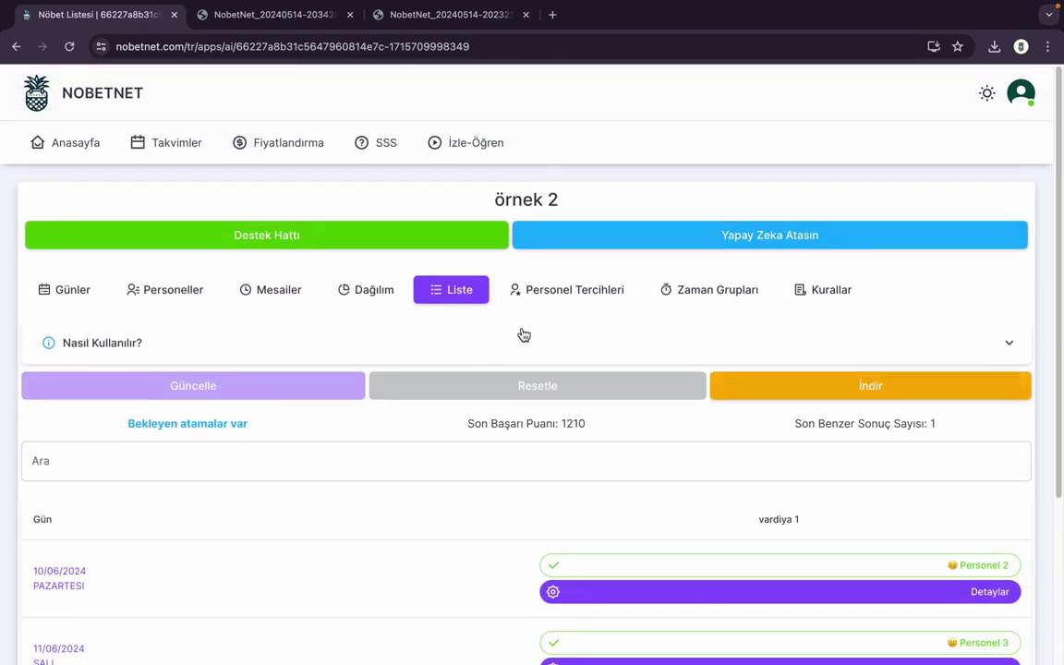
# Step: Reset all vardiya 1 distribution values, distribute the shifts automatically among all four staff members, and save the distribution
pyautogui.click(363, 298)
pyautogui.scroll(-5, 646, 513)
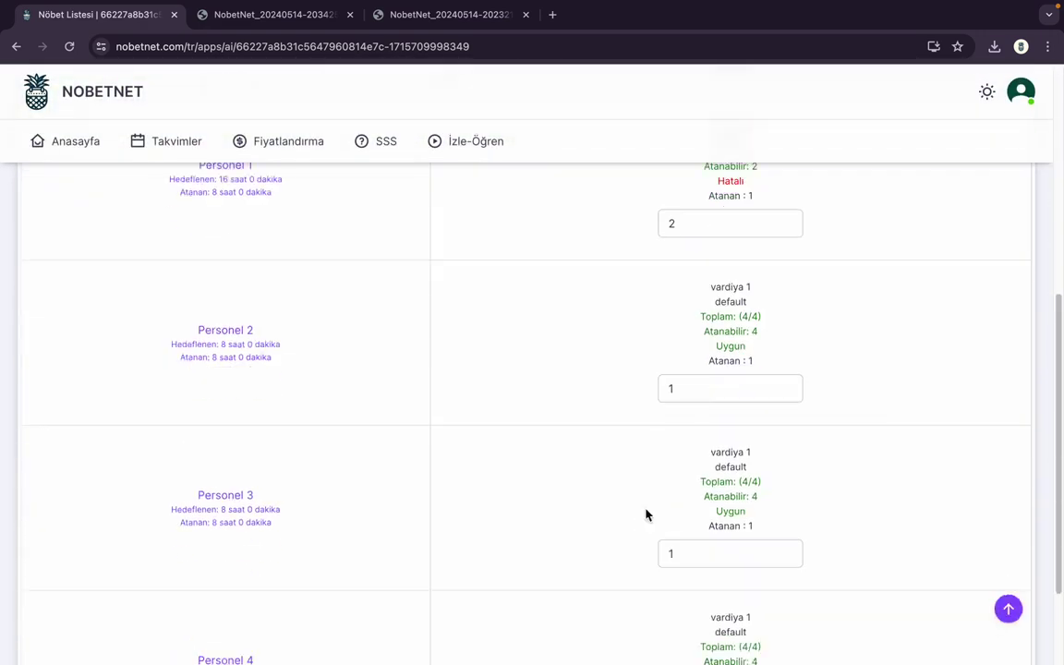
pyautogui.scroll(1, 645, 513)
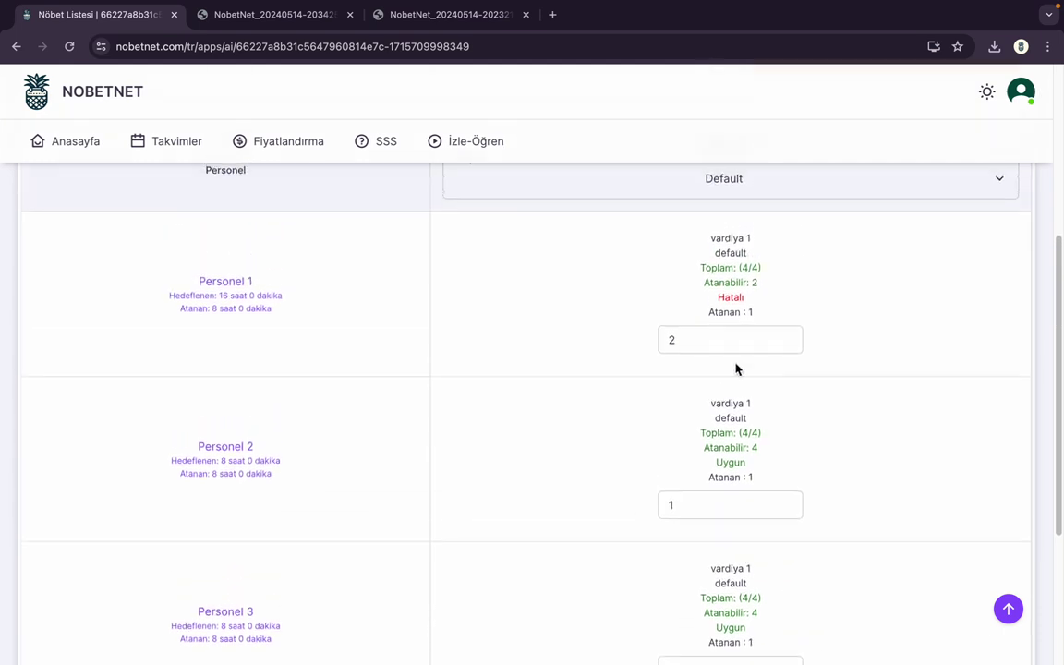
pyautogui.scroll(2, 736, 369)
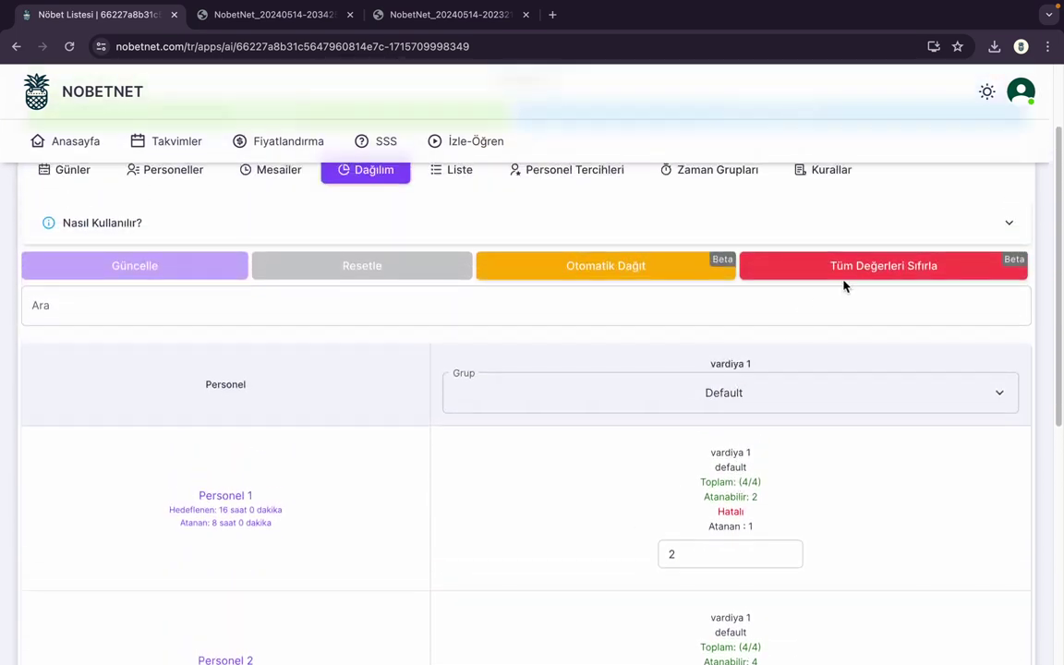
pyautogui.click(850, 277)
pyautogui.click(642, 277)
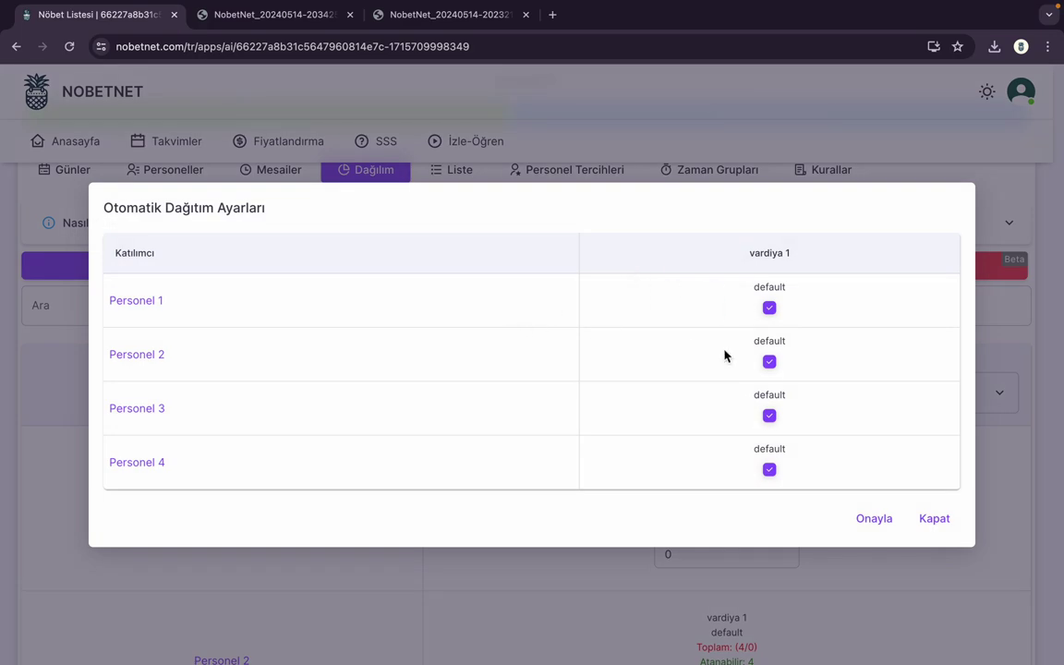
pyautogui.click(885, 522)
pyautogui.scroll(-5, 886, 523)
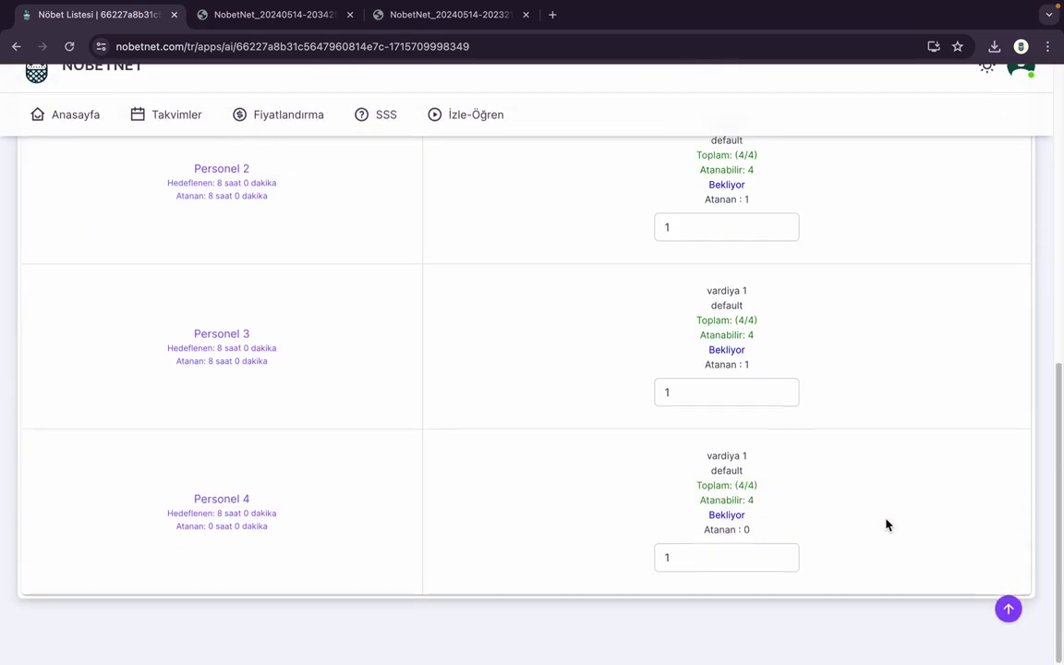
pyautogui.scroll(7, 886, 525)
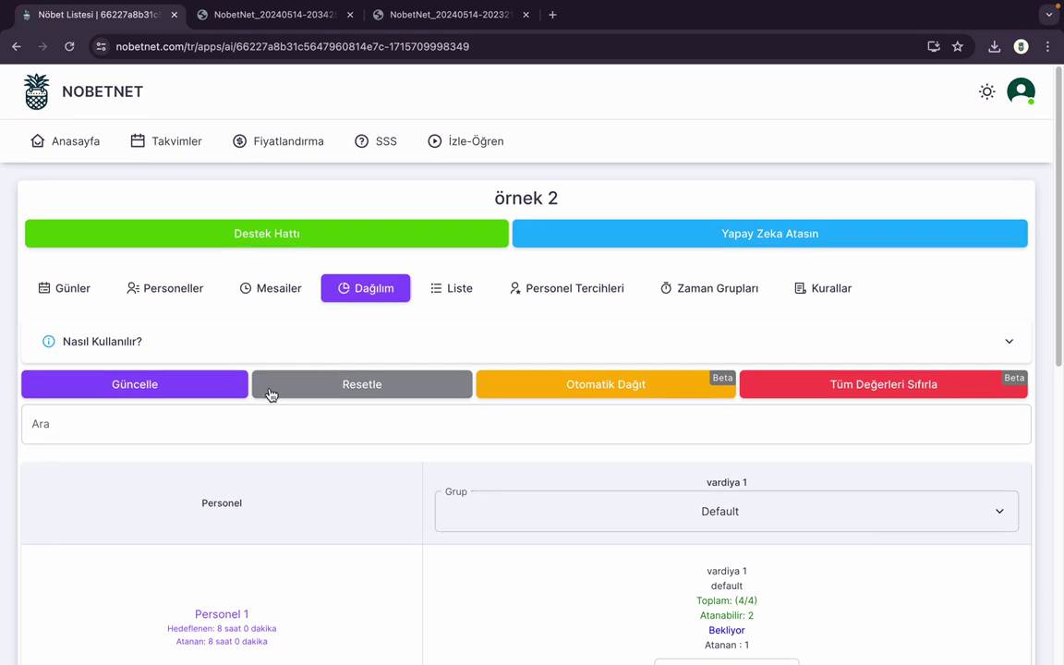
pyautogui.click(172, 397)
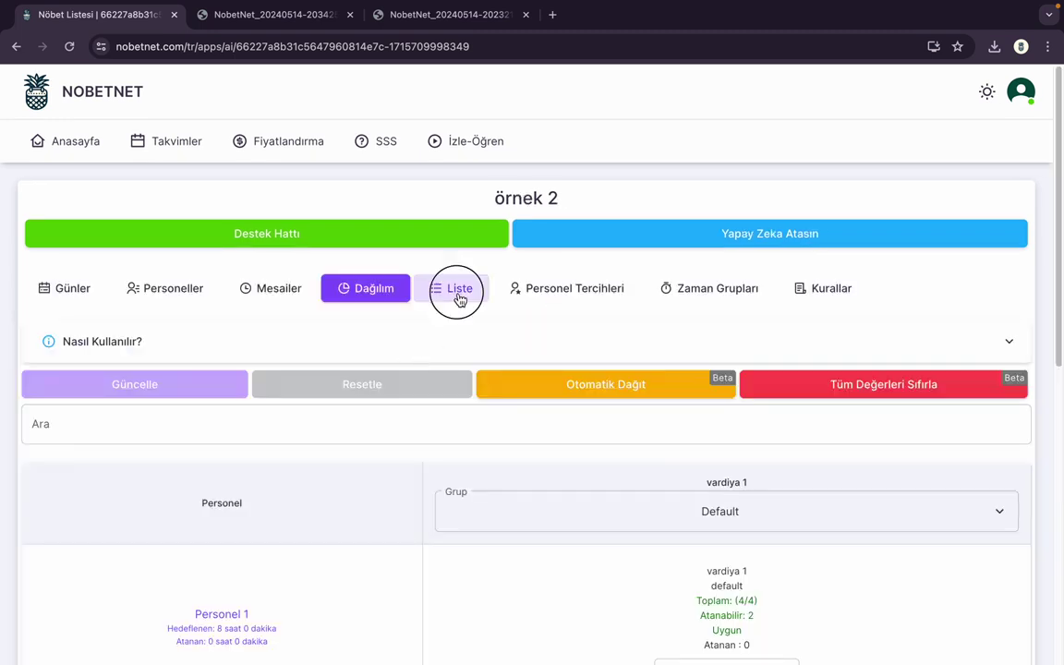
# Step: Rerun the AI assignment with the new distribution and review who is assigned to vardiya 1 each day
pyautogui.click(459, 296)
pyautogui.click(702, 244)
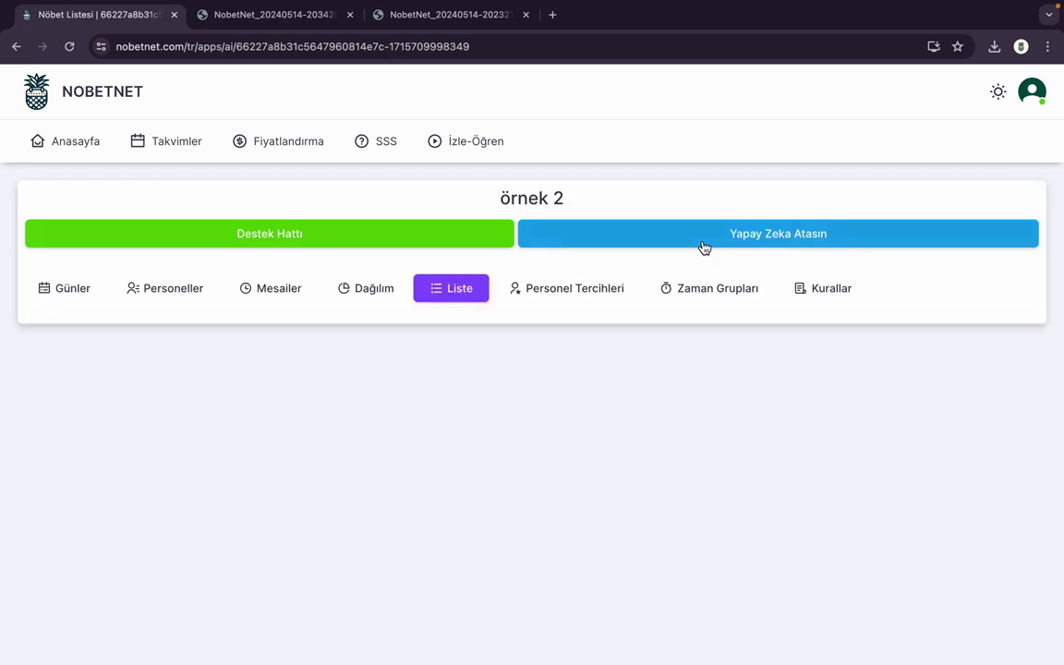
pyautogui.scroll(-3, 594, 469)
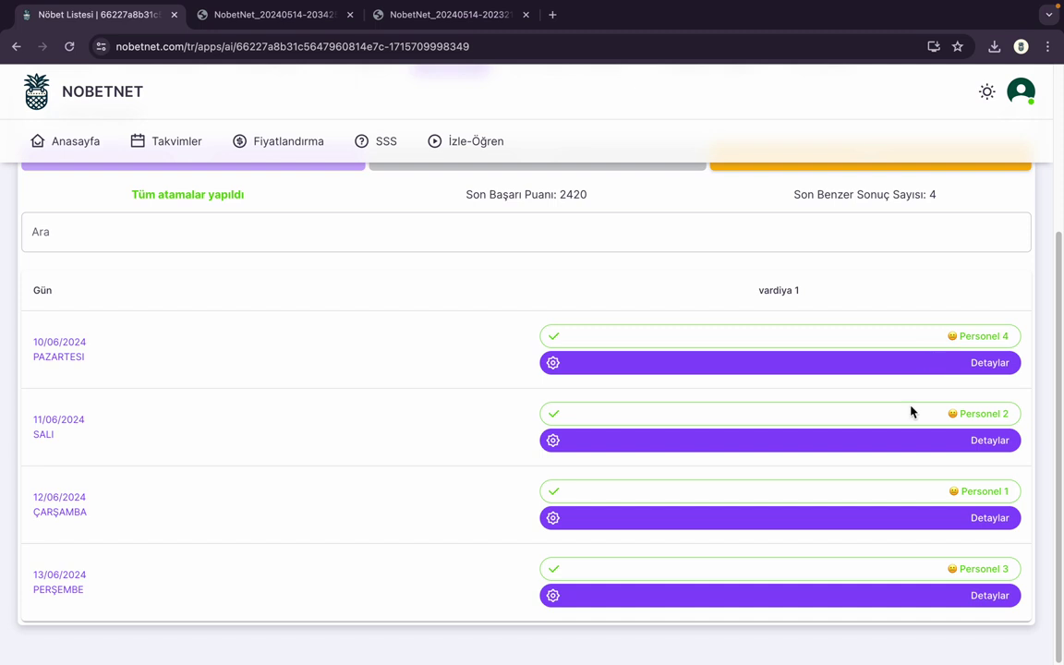
pyautogui.scroll(3, 910, 411)
# Step: Mark 10 and 11 June 2024 as İsteksiz for Personel 2 in vardiya 1's preferences
pyautogui.click(589, 248)
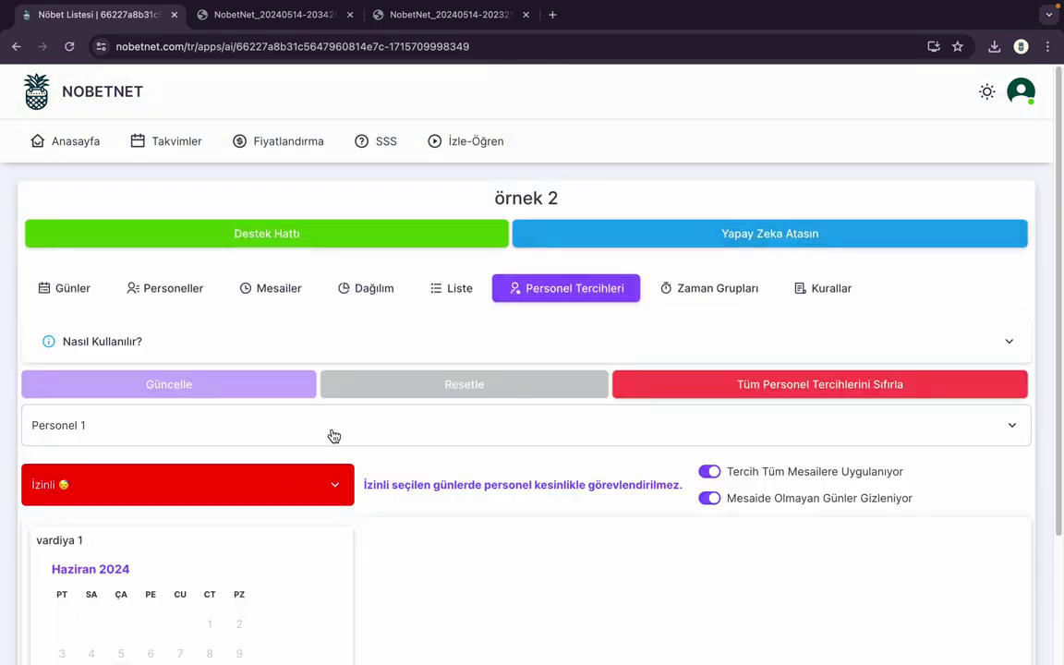
pyautogui.scroll(-2, 334, 436)
pyautogui.click(339, 277)
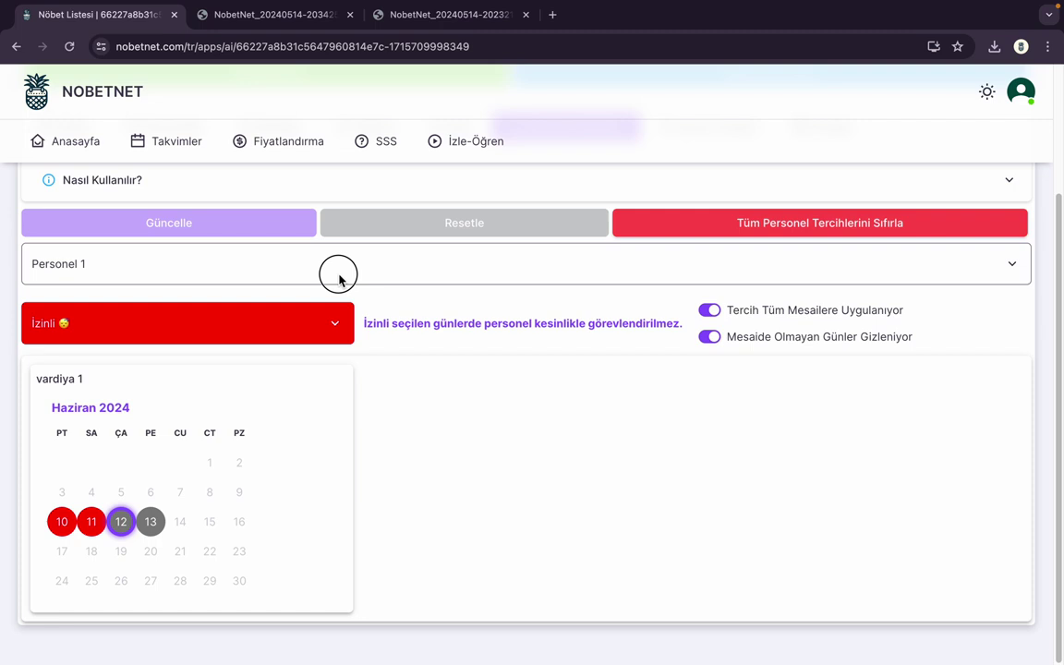
pyautogui.click(272, 336)
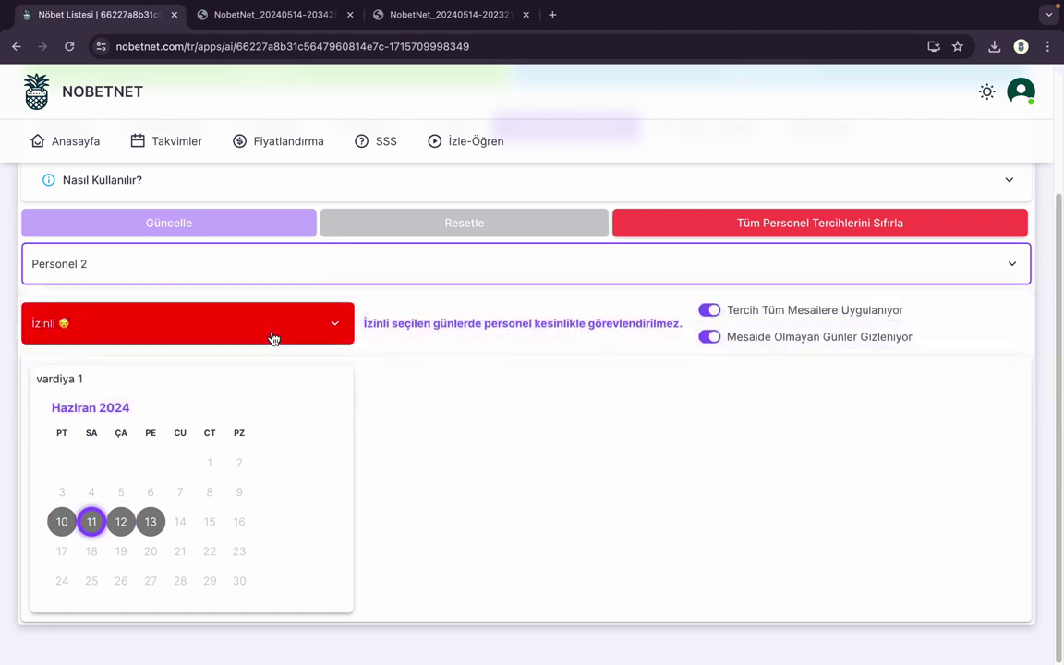
pyautogui.click(273, 338)
pyautogui.click(222, 395)
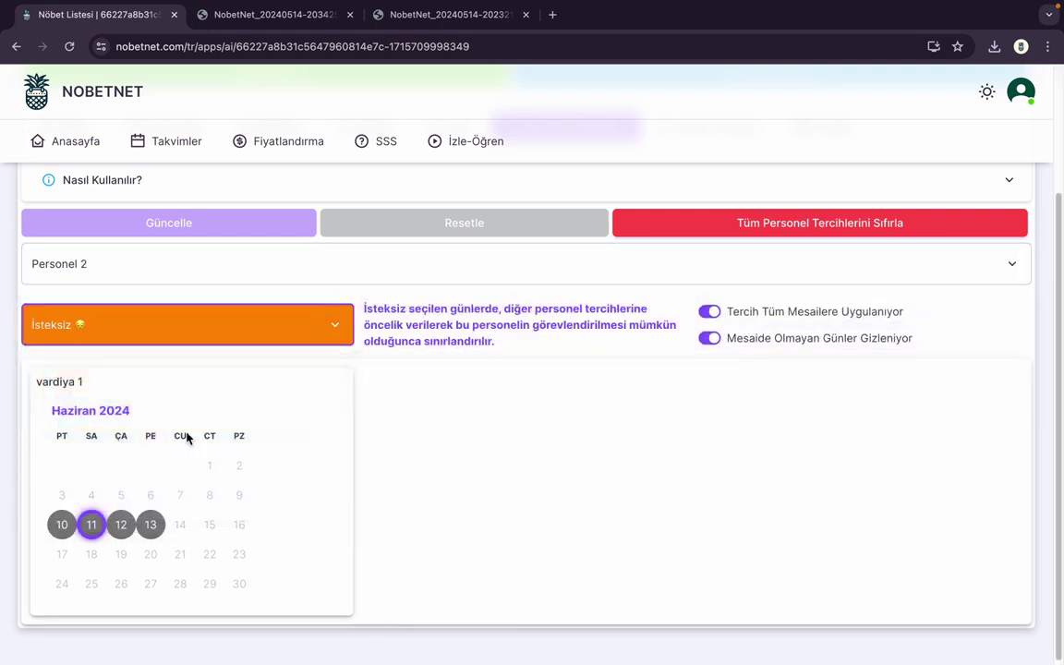
pyautogui.click(64, 525)
pyautogui.click(92, 529)
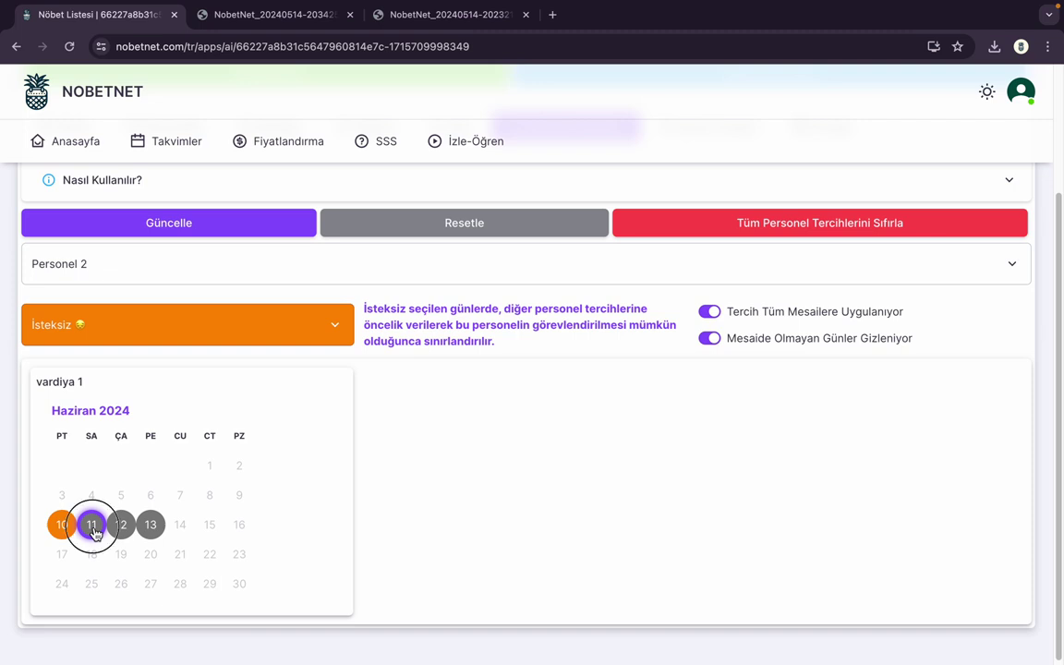
# Step: Mark 12 June 2024 as İstekli for Personel 2 in vardiya 1
pyautogui.click(263, 334)
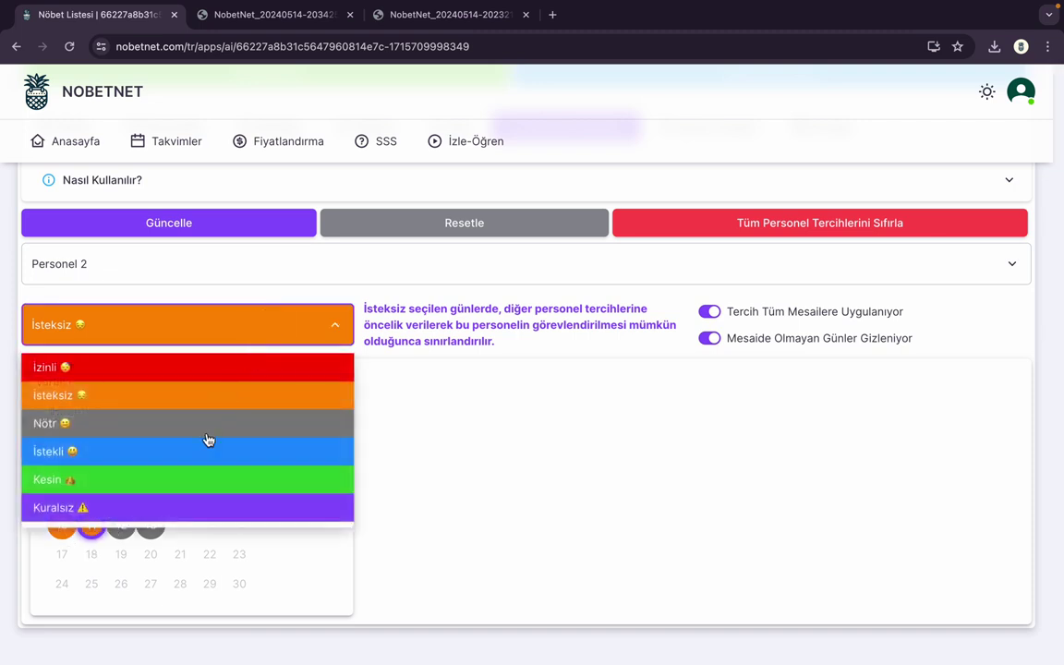
pyautogui.click(197, 463)
pyautogui.click(122, 524)
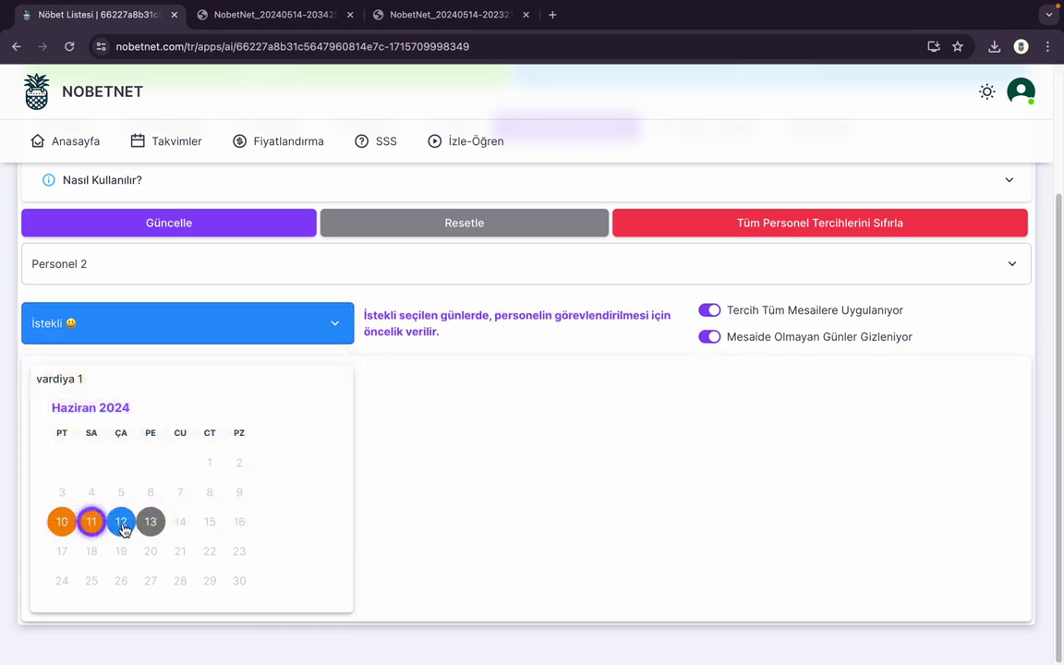
# Step: Mark 10 June 2024 as İstekli for Personel 3 in vardiya 1
pyautogui.click(304, 270)
pyautogui.click(275, 307)
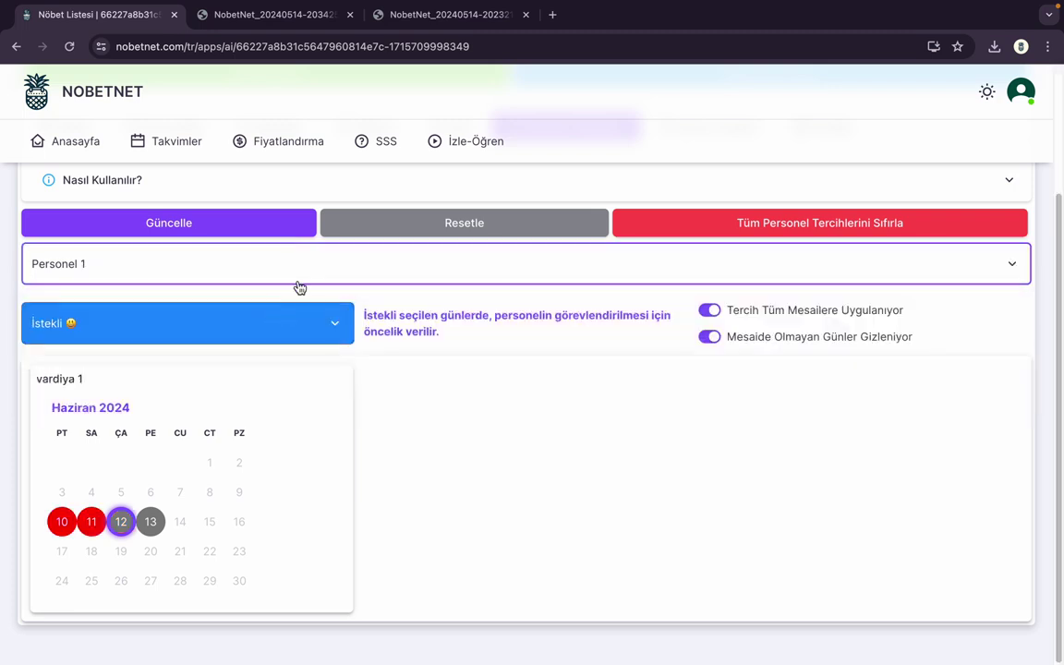
pyautogui.click(314, 268)
pyautogui.click(231, 362)
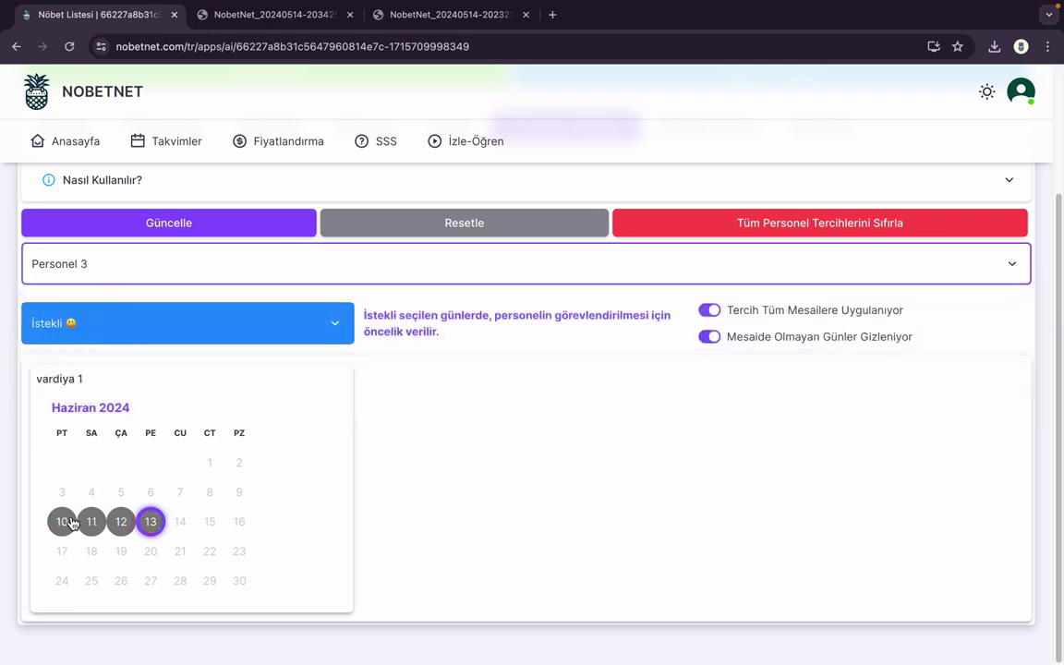
pyautogui.click(62, 522)
# Step: Mark 10 and 11 June 2024 as İstekli for Personel 4 in vardiya 1
pyautogui.click(266, 268)
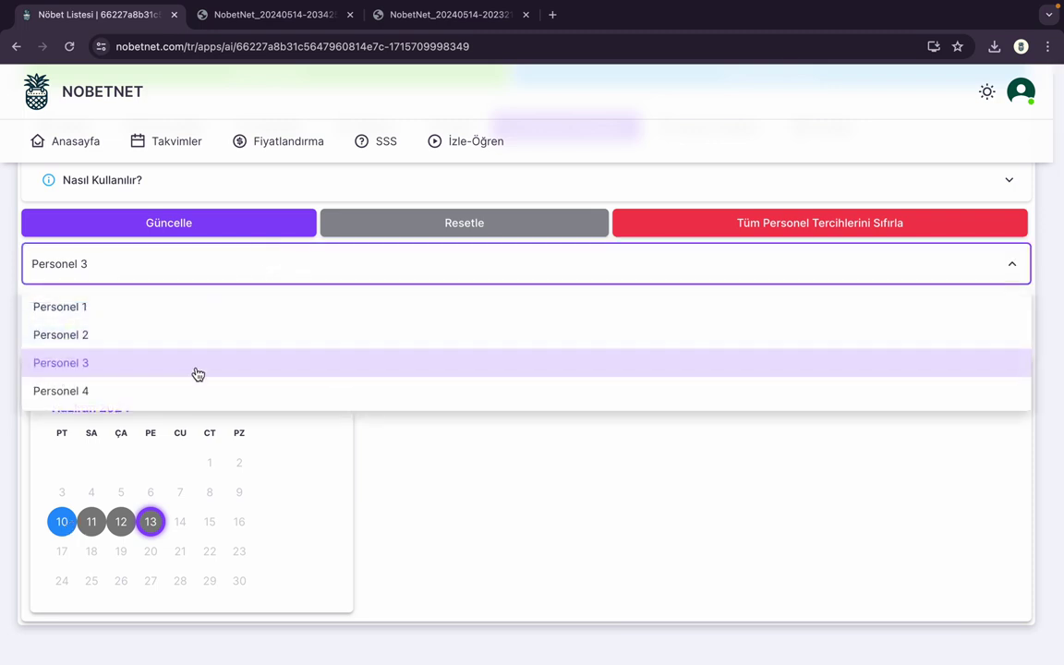
pyautogui.click(185, 391)
pyautogui.click(91, 522)
pyautogui.click(61, 520)
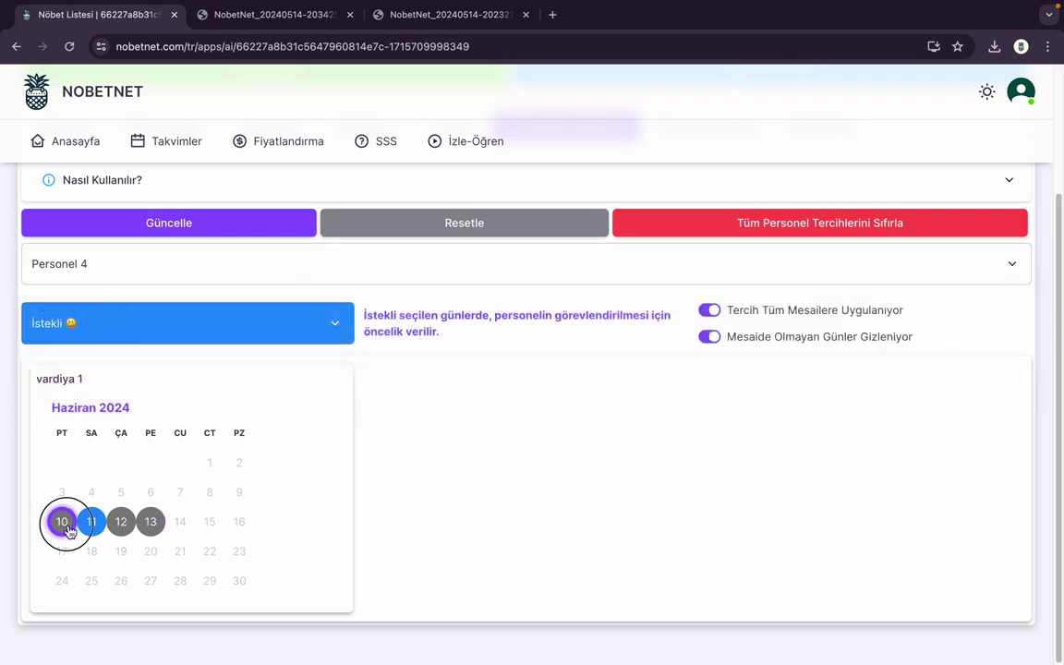
# Step: Save the staff preferences and rerun the AI assignment with them
pyautogui.click(224, 226)
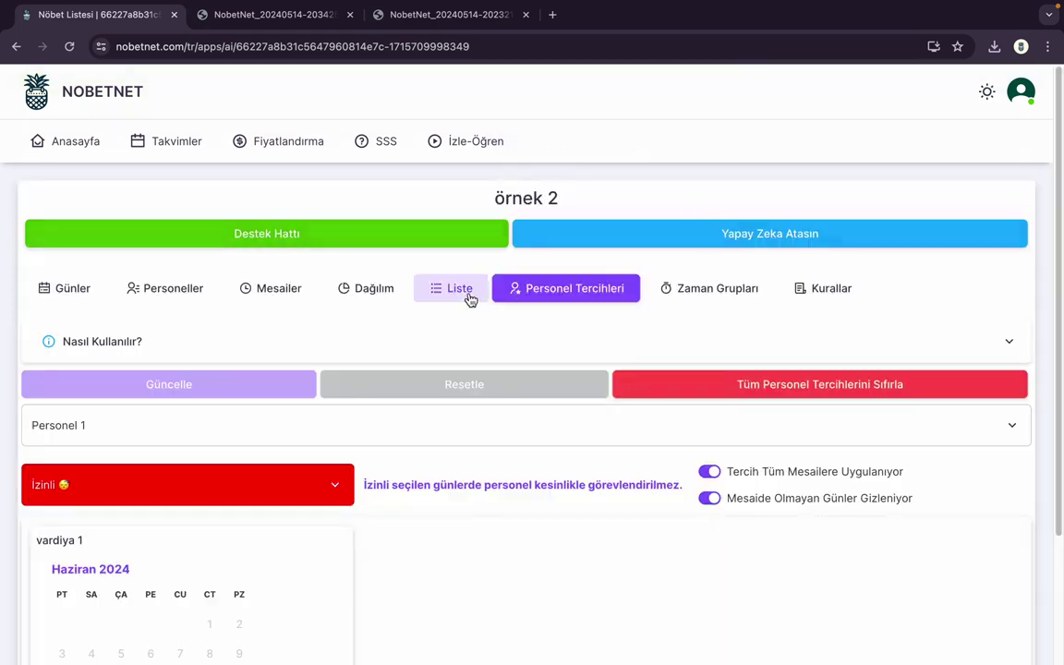
pyautogui.click(462, 291)
pyautogui.click(738, 240)
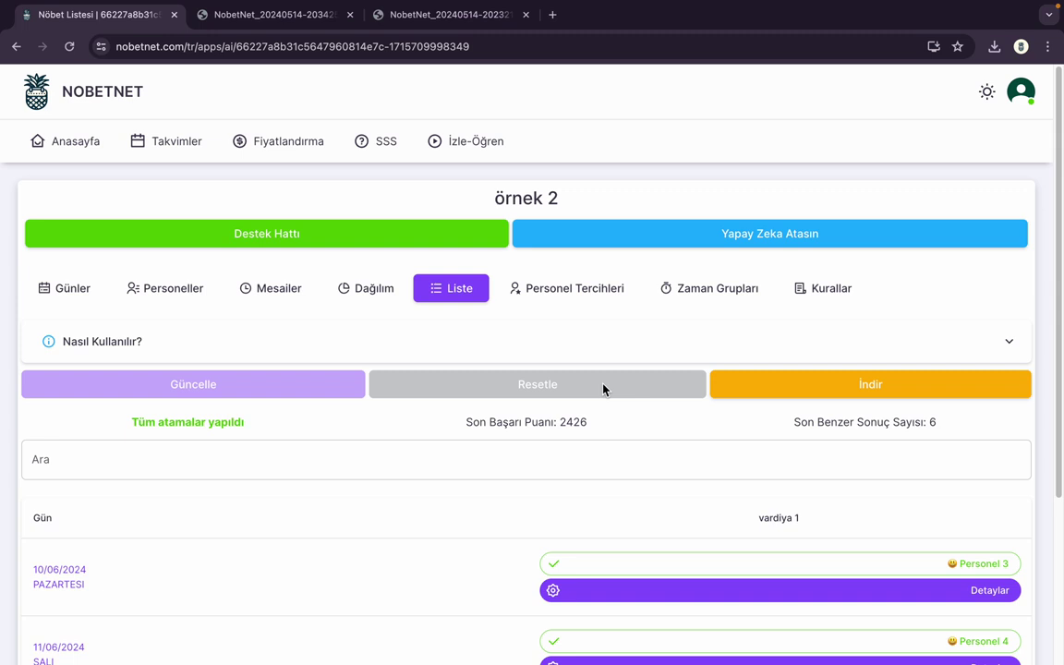
# Step: Examine the vardiya 1 preference calendars and assigned days of Personel 1, 2, 3 and 4 one after another
pyautogui.click(581, 292)
pyautogui.scroll(-2, 399, 449)
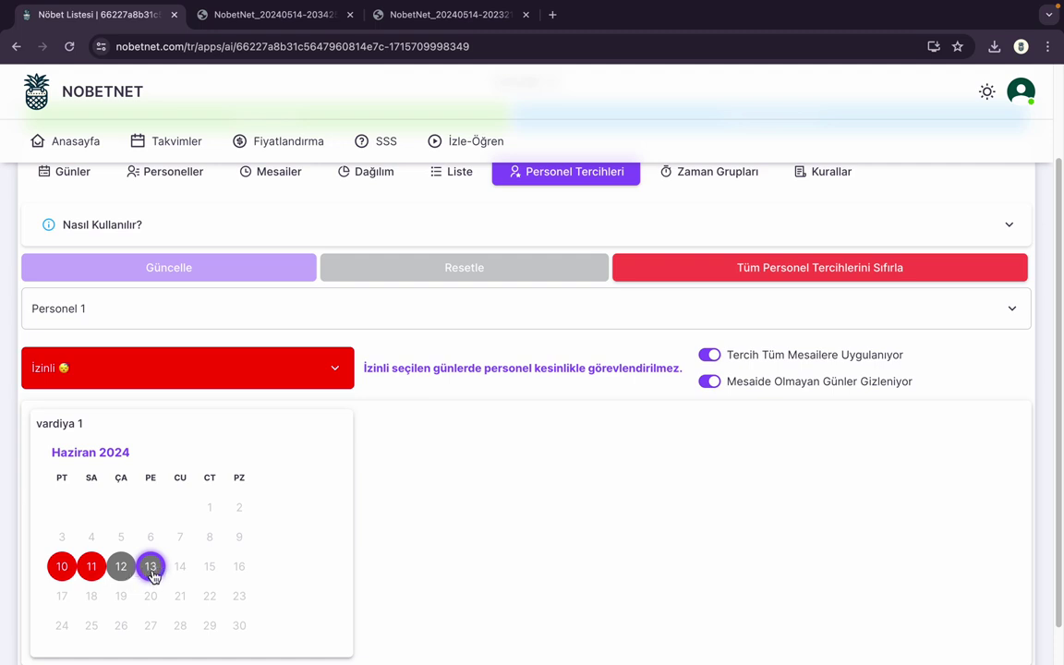
pyautogui.click(277, 307)
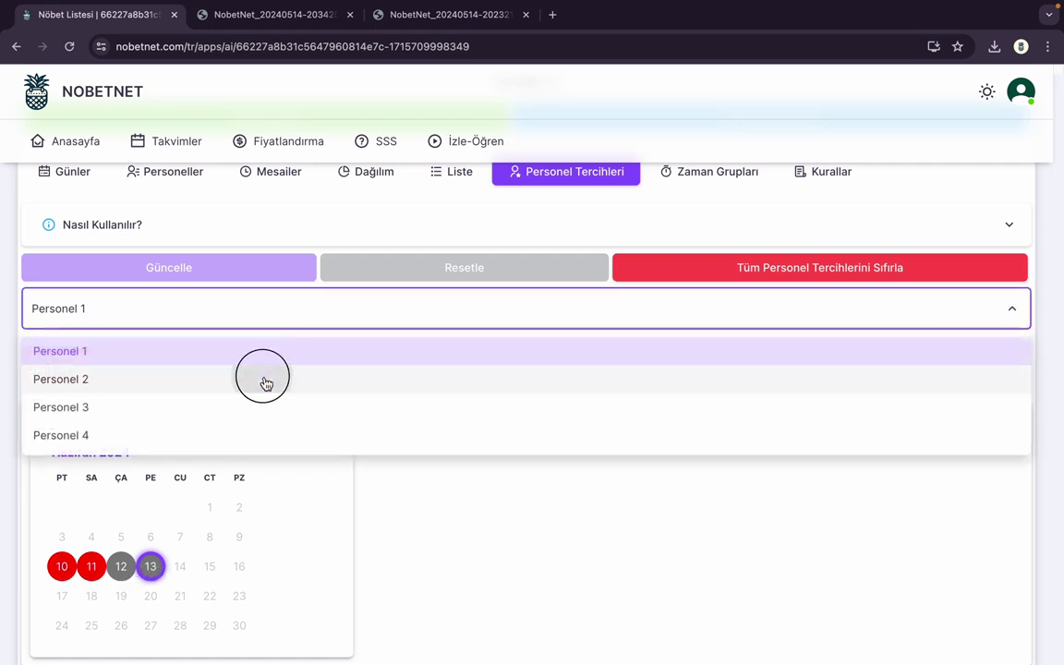
pyautogui.click(265, 380)
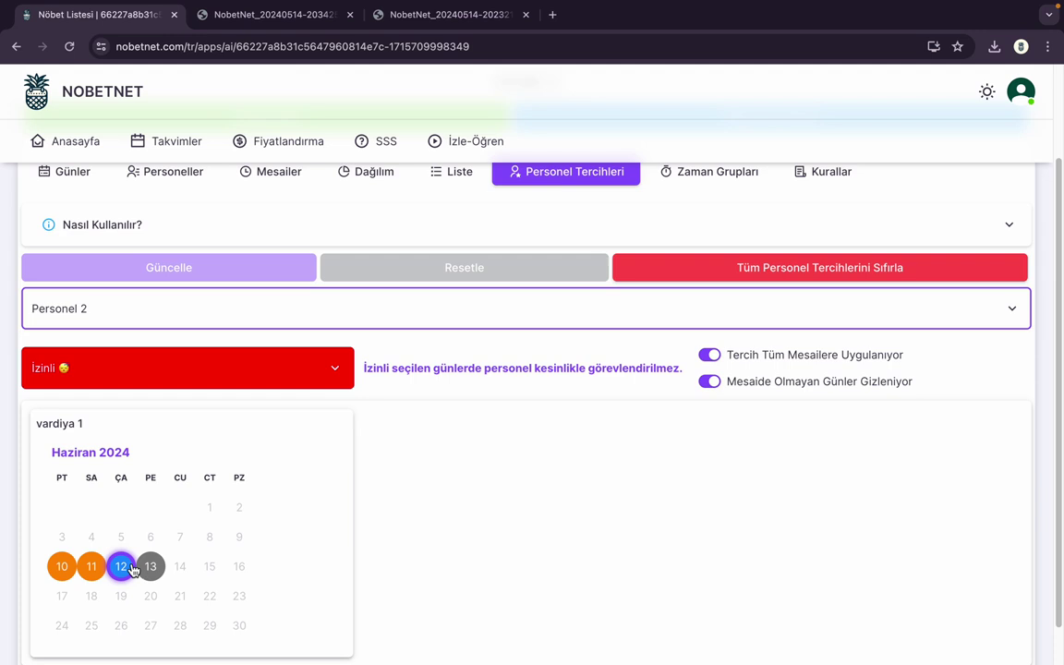
pyautogui.click(328, 311)
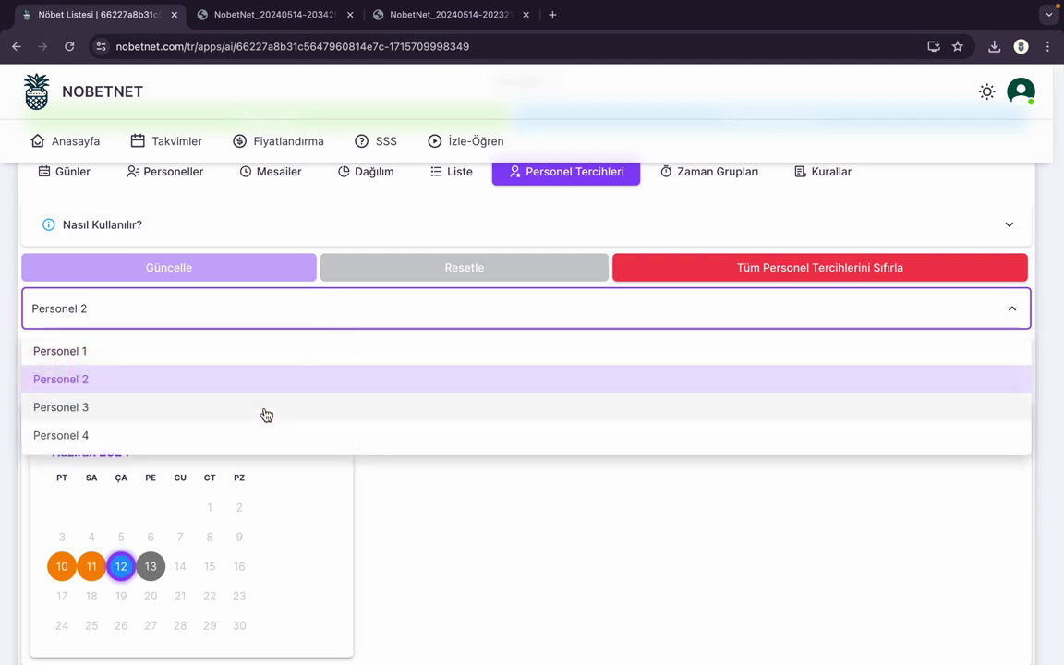
pyautogui.click(266, 414)
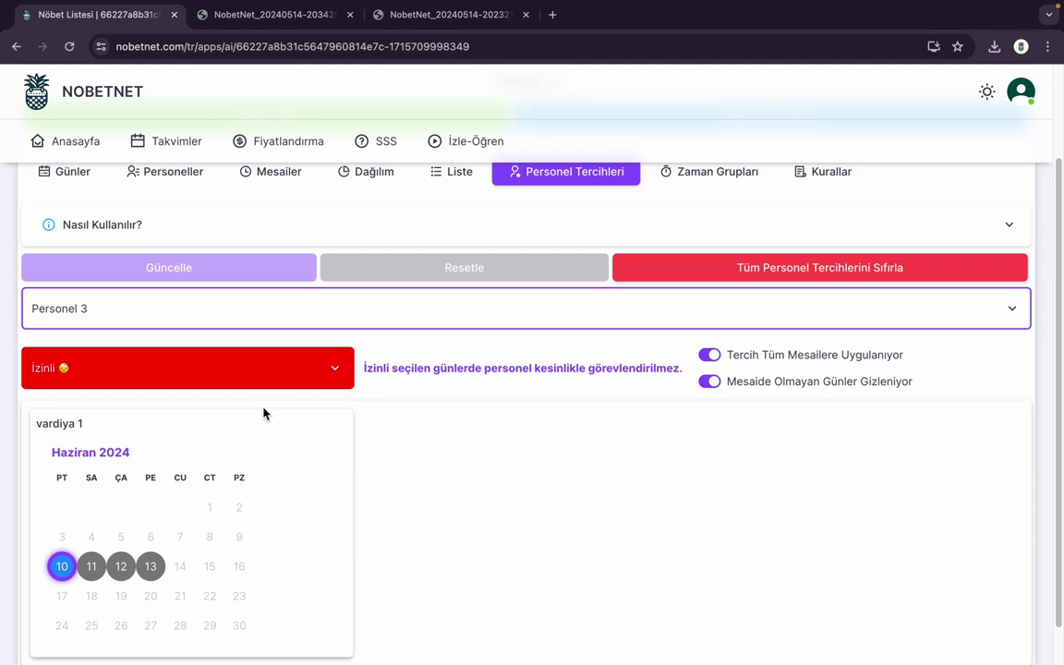
pyautogui.click(328, 312)
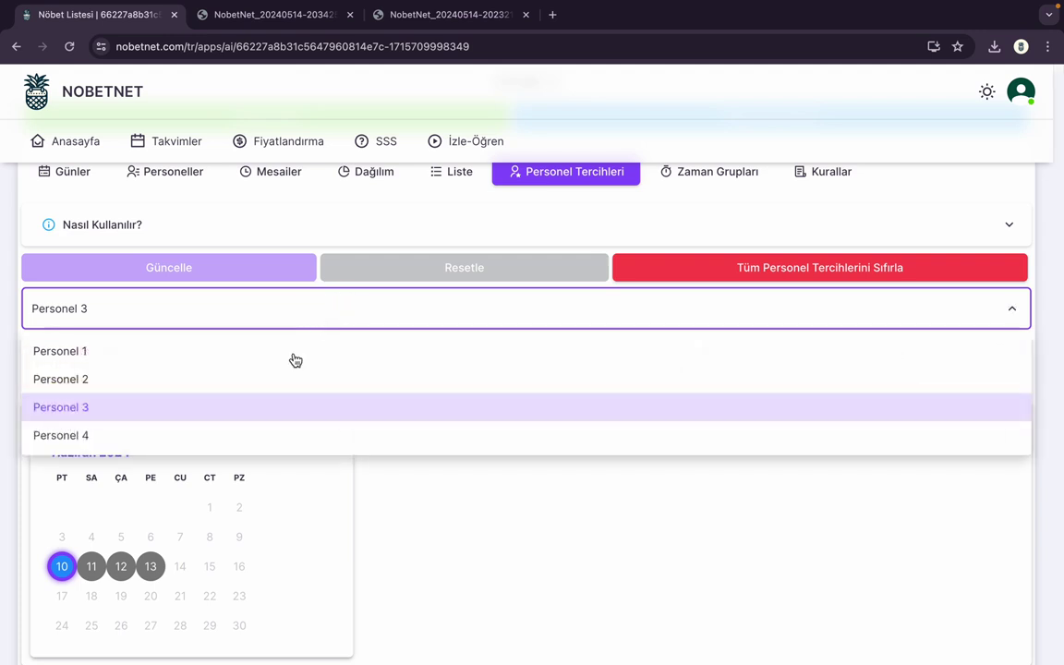
pyautogui.click(236, 437)
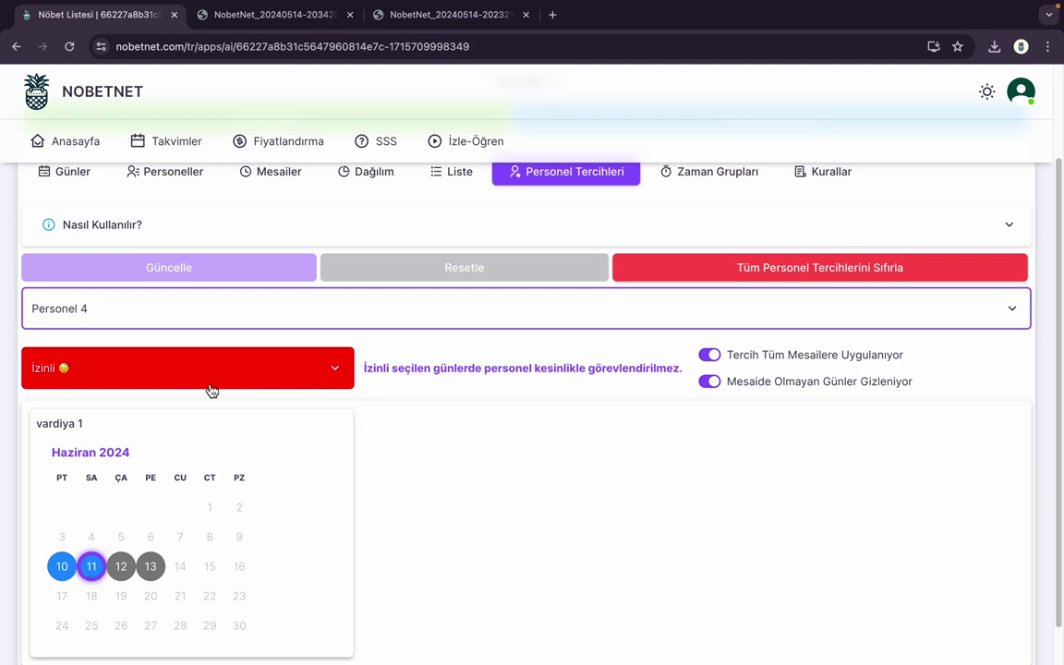
# Step: Change Personel 4's preference for 11 June 2024 in vardiya 1 to İsteksiz
pyautogui.click(91, 572)
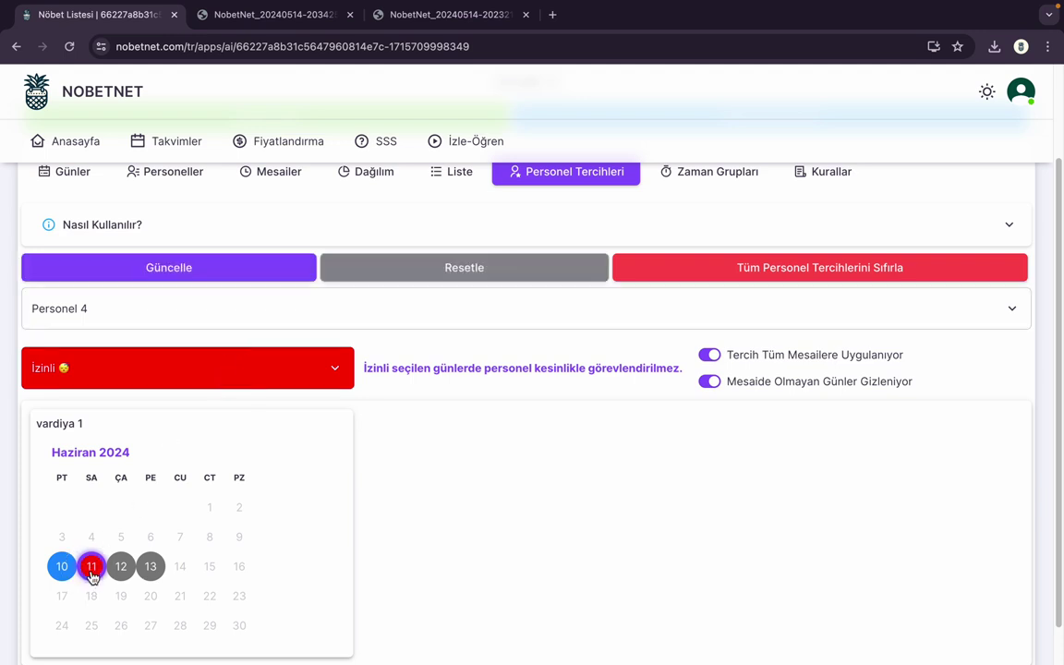
pyautogui.click(199, 317)
pyautogui.click(137, 442)
pyautogui.click(176, 373)
pyautogui.click(139, 440)
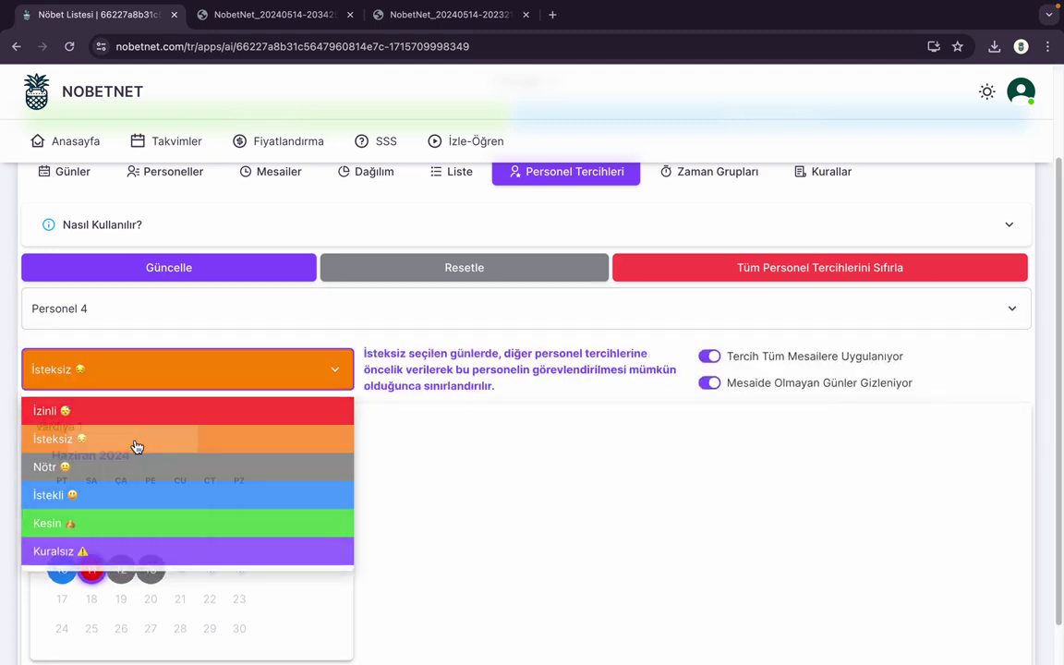
pyautogui.click(91, 569)
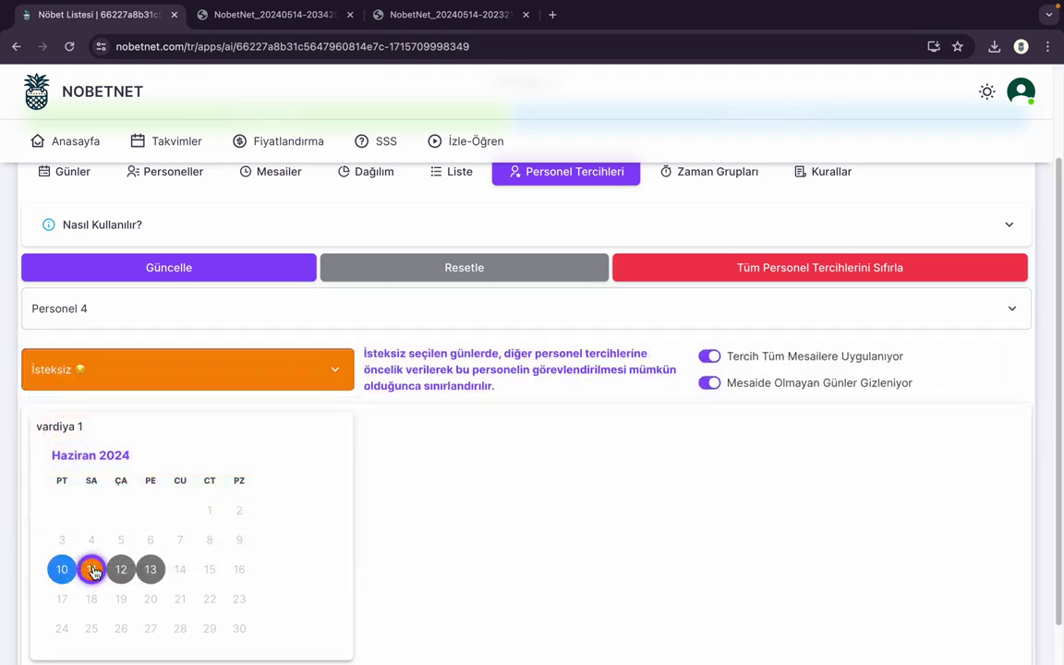
# Step: Save Personel 4's changed preference and rerun the AI assignment
pyautogui.click(219, 273)
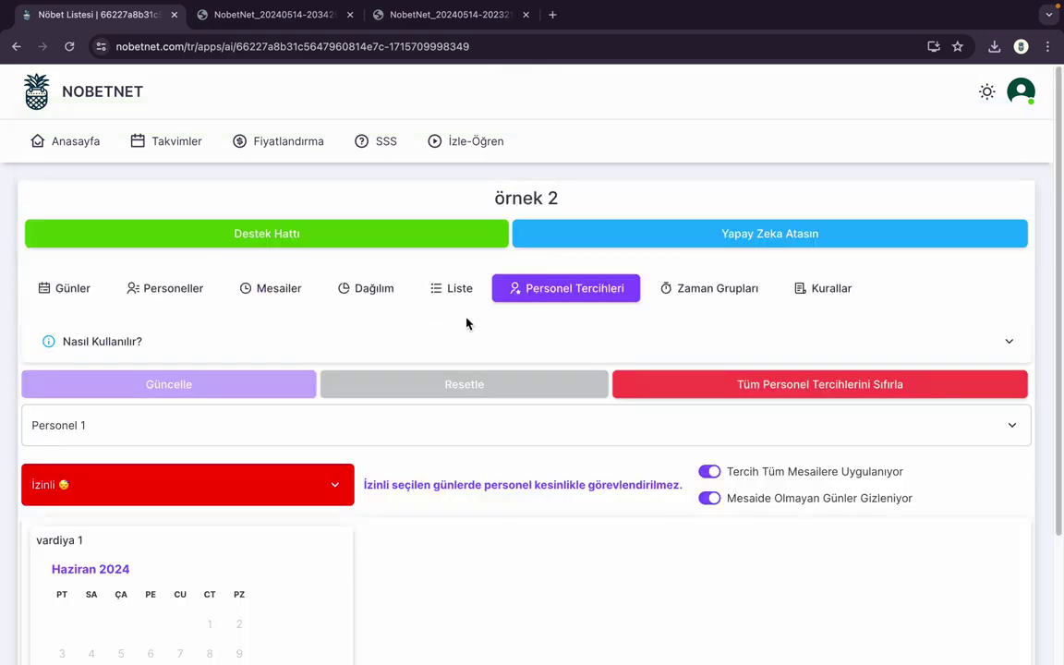
pyautogui.click(452, 287)
pyautogui.click(717, 244)
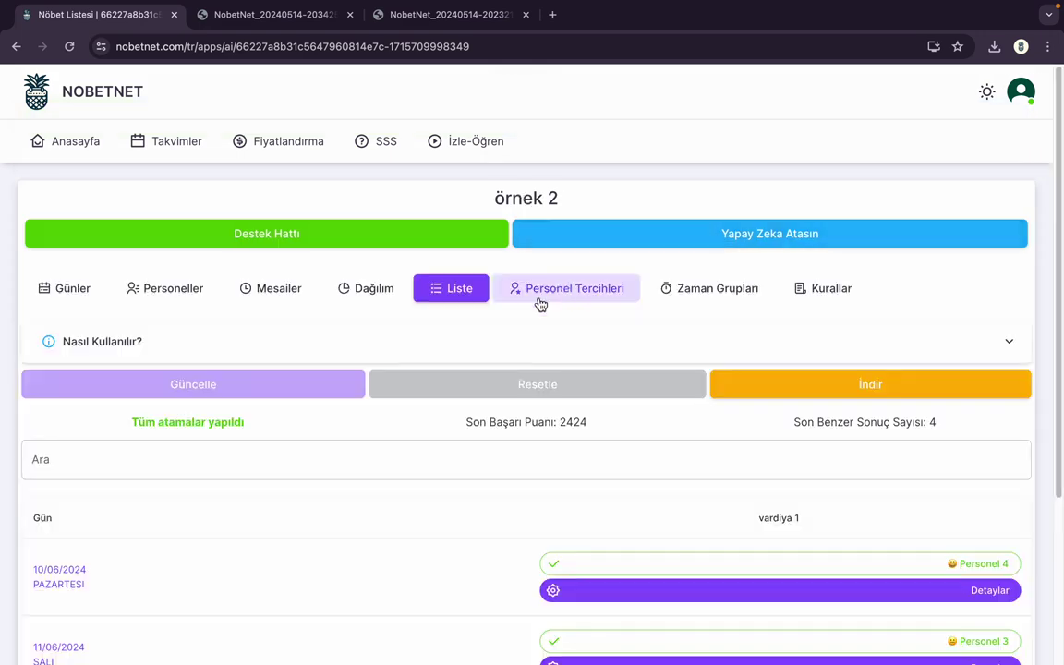
# Step: Compare the vardiya 1 preference calendars and assigned days of Personel 3 and Personel 4 for 10–13 June 2024
pyautogui.click(540, 299)
pyautogui.click(226, 427)
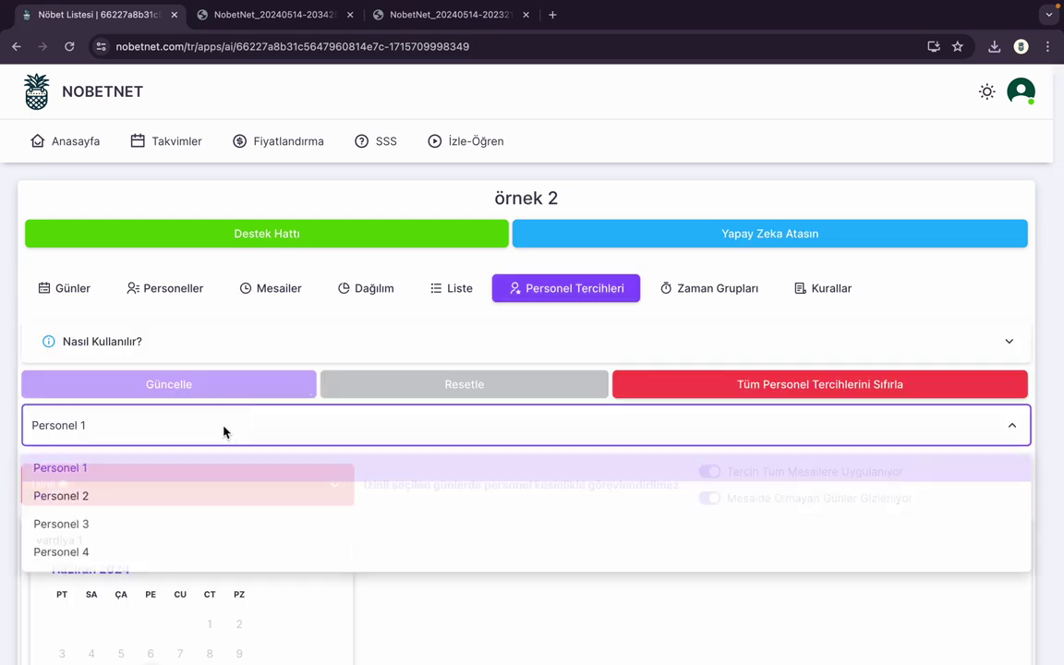
pyautogui.click(154, 552)
pyautogui.scroll(-2, 150, 557)
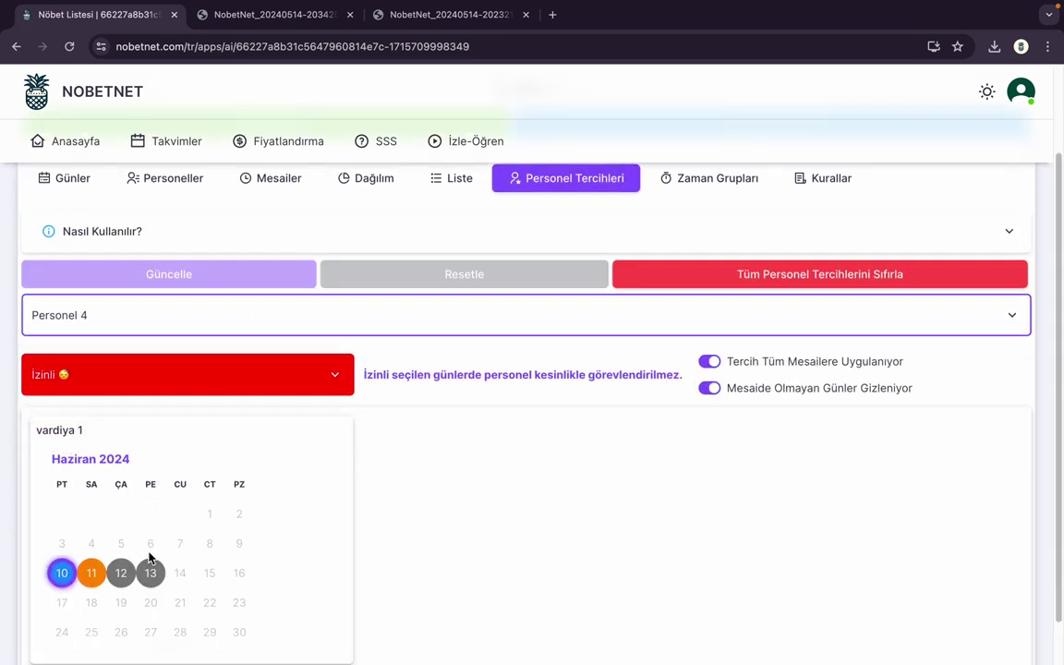
pyautogui.click(263, 322)
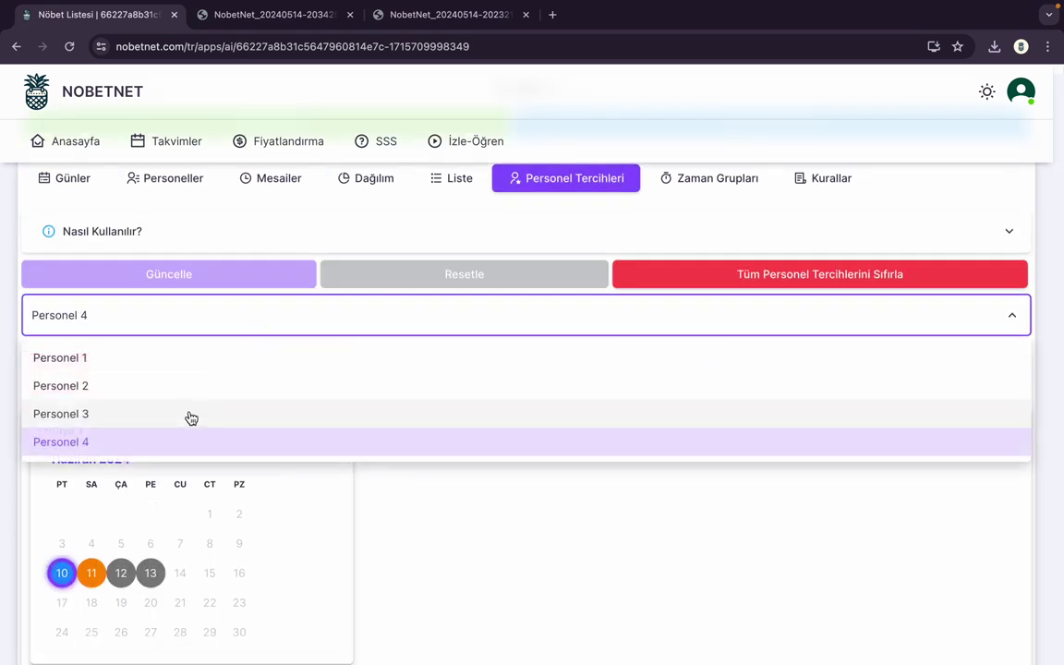
pyautogui.click(191, 416)
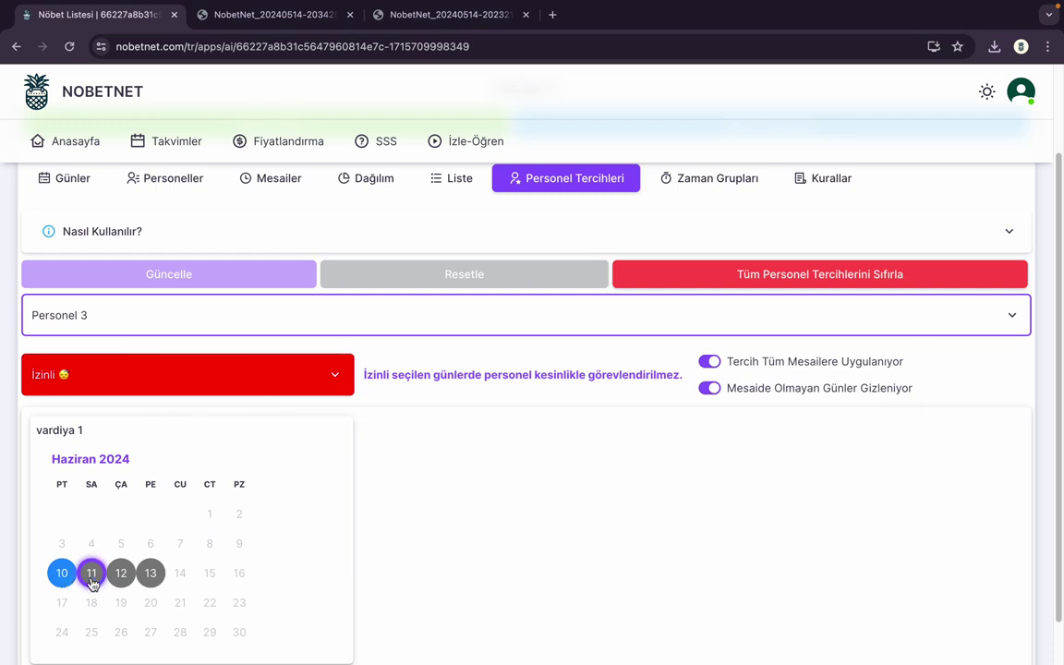
pyautogui.click(208, 332)
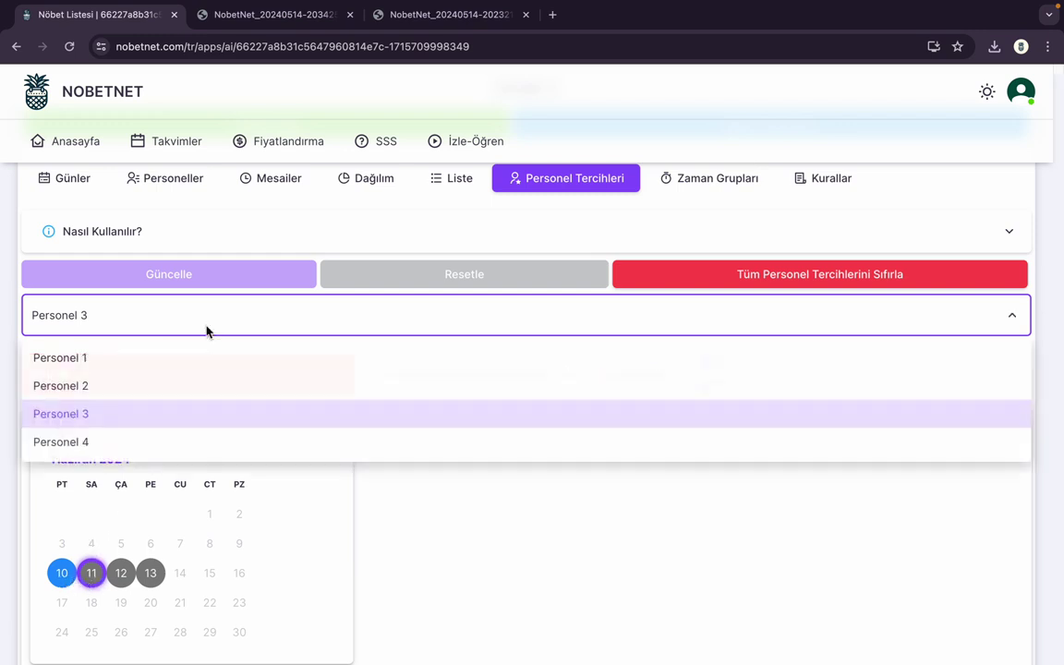
pyautogui.click(158, 444)
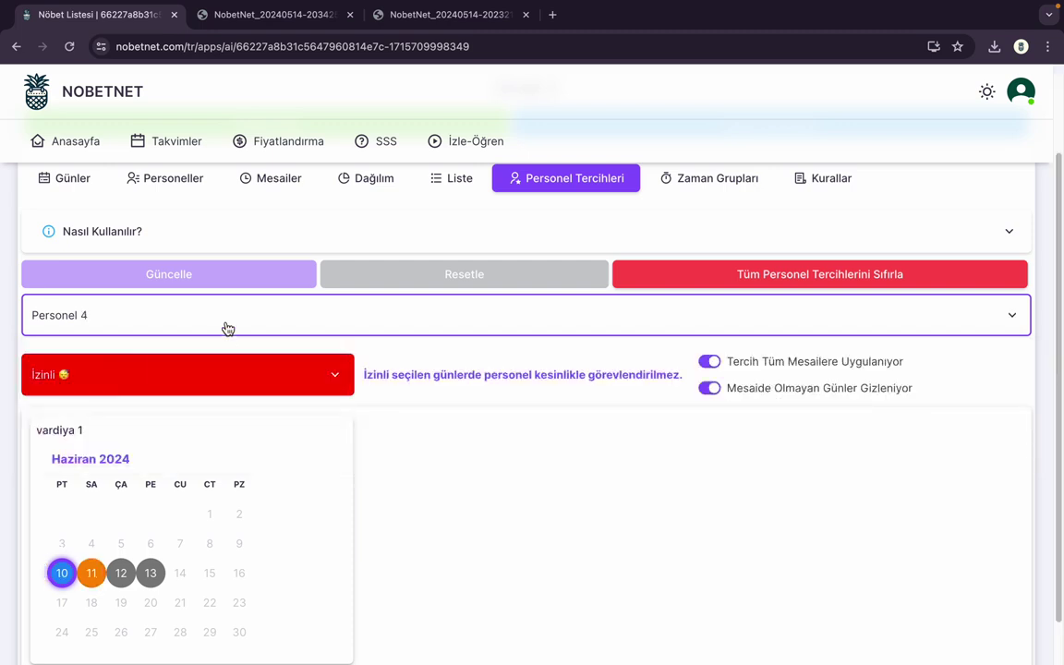
pyautogui.click(225, 328)
pyautogui.click(173, 420)
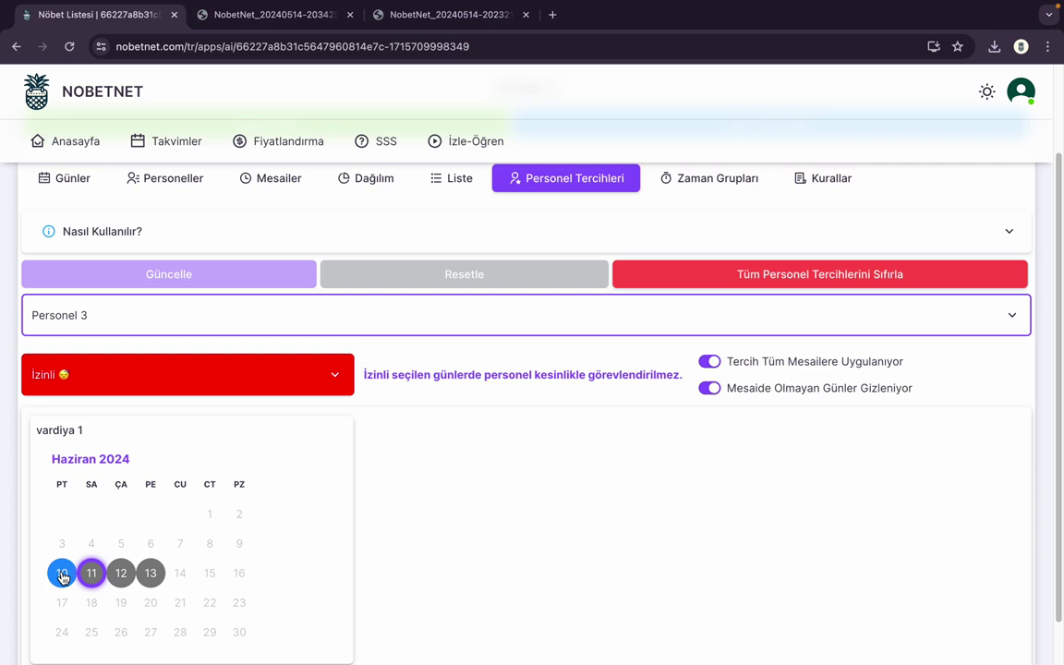
pyautogui.click(296, 335)
pyautogui.click(219, 452)
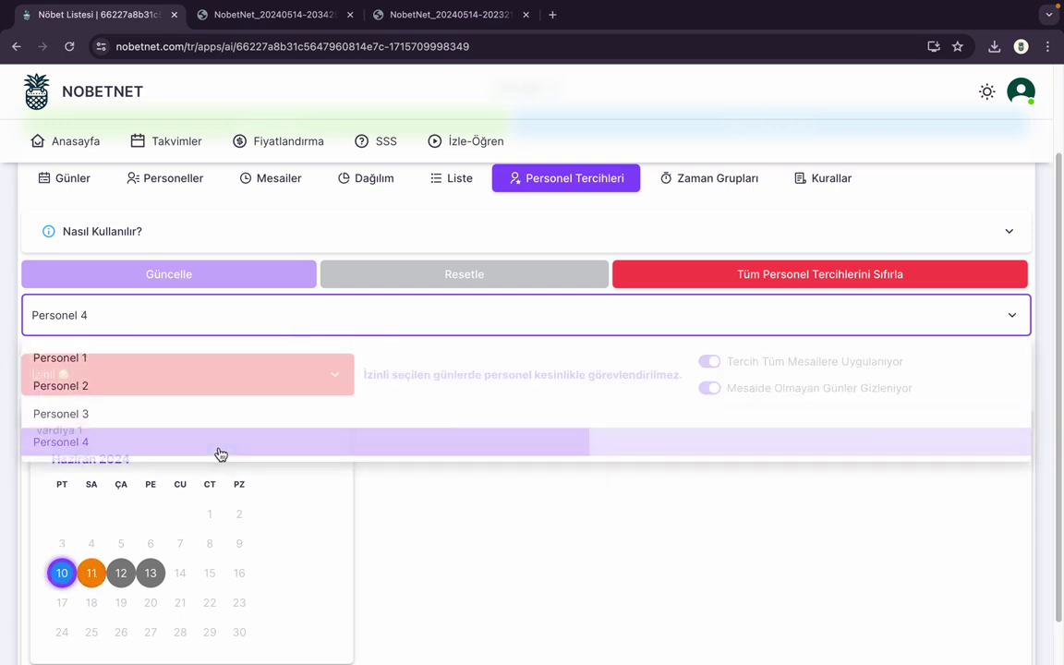
pyautogui.click(287, 322)
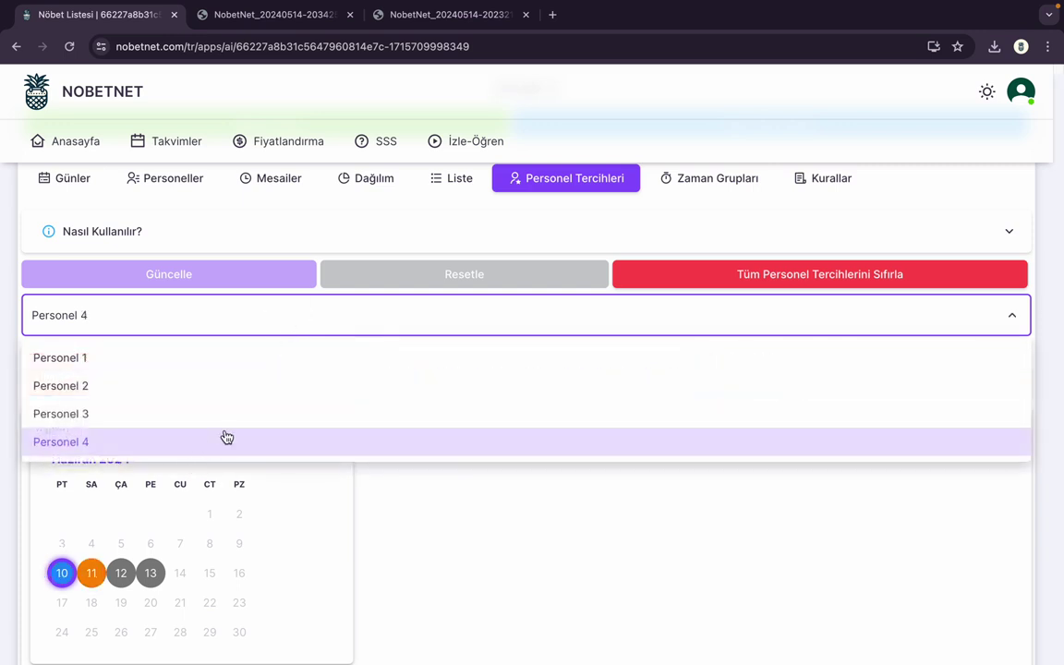
pyautogui.click(250, 417)
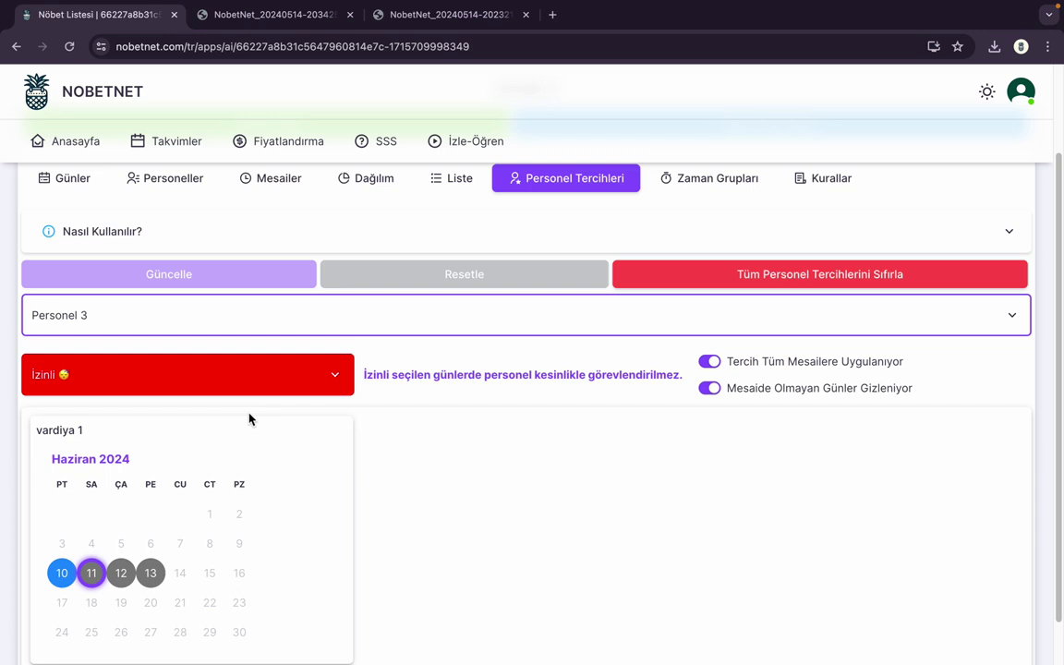
# Step: Clear all staff preferences, save the change, and check the vardiya 1 duty list
pyautogui.click(314, 330)
pyautogui.click(230, 362)
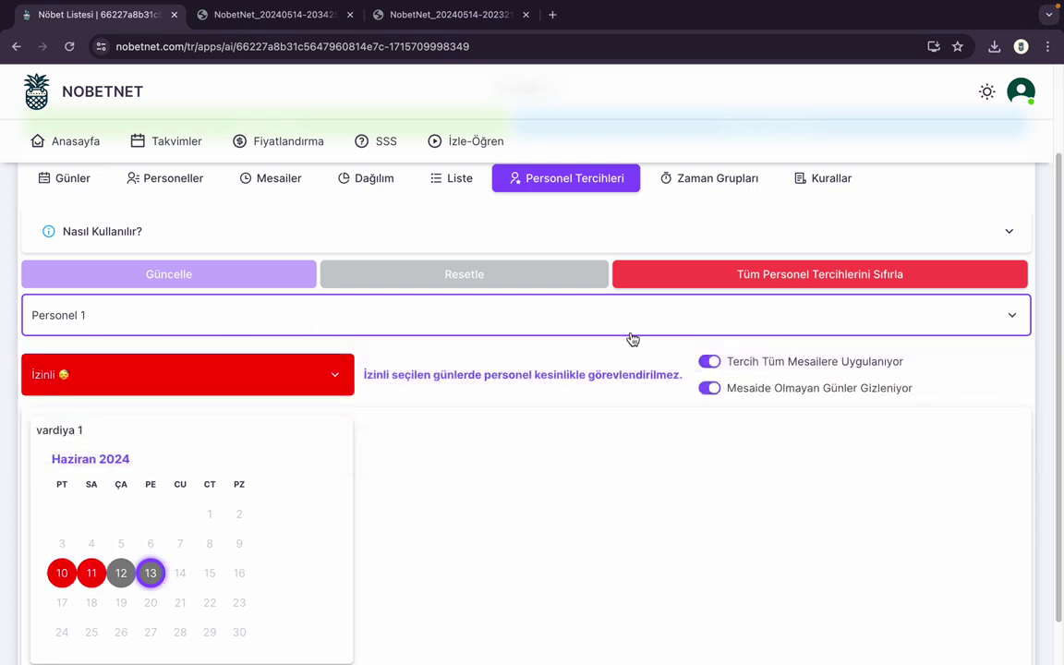
pyautogui.click(754, 280)
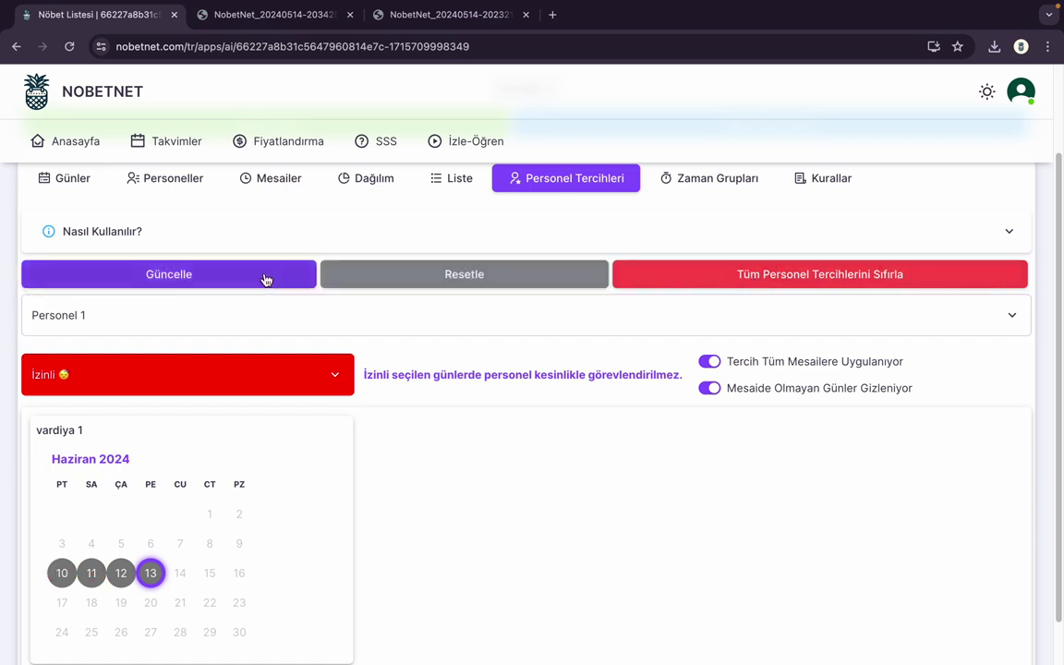
pyautogui.click(669, 331)
pyautogui.click(567, 385)
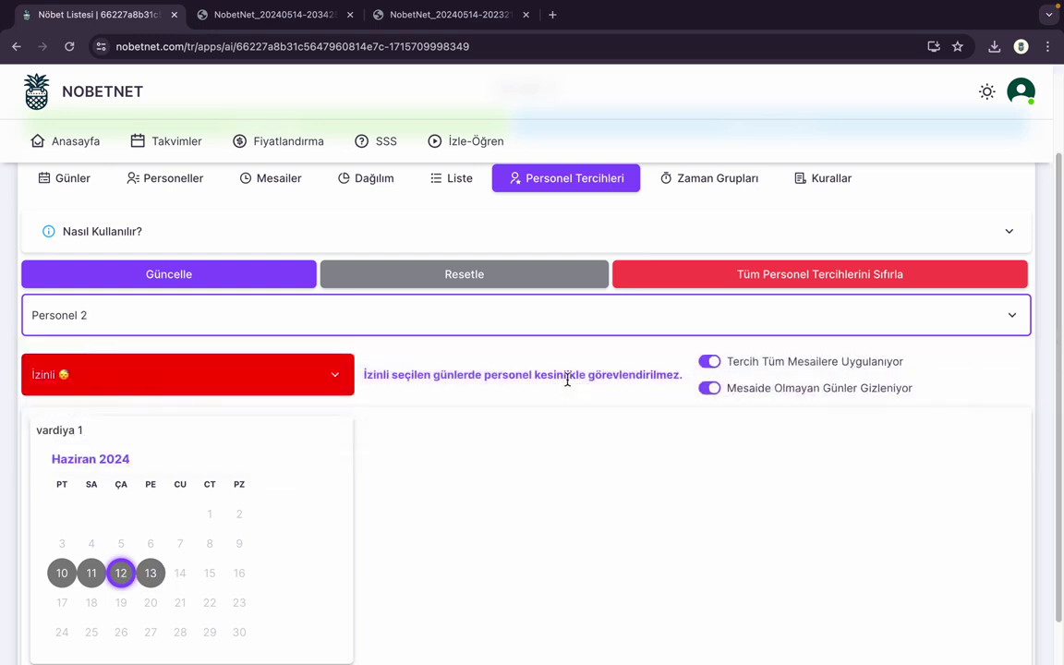
pyautogui.click(264, 282)
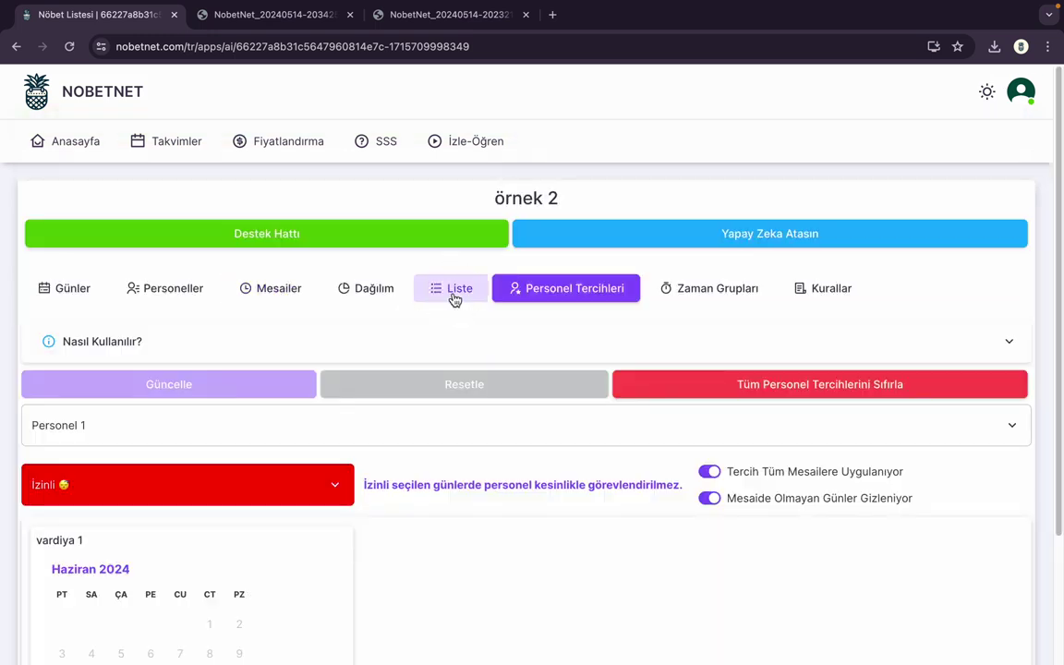
pyautogui.click(455, 294)
pyautogui.scroll(-3, 352, 519)
pyautogui.scroll(3, 353, 518)
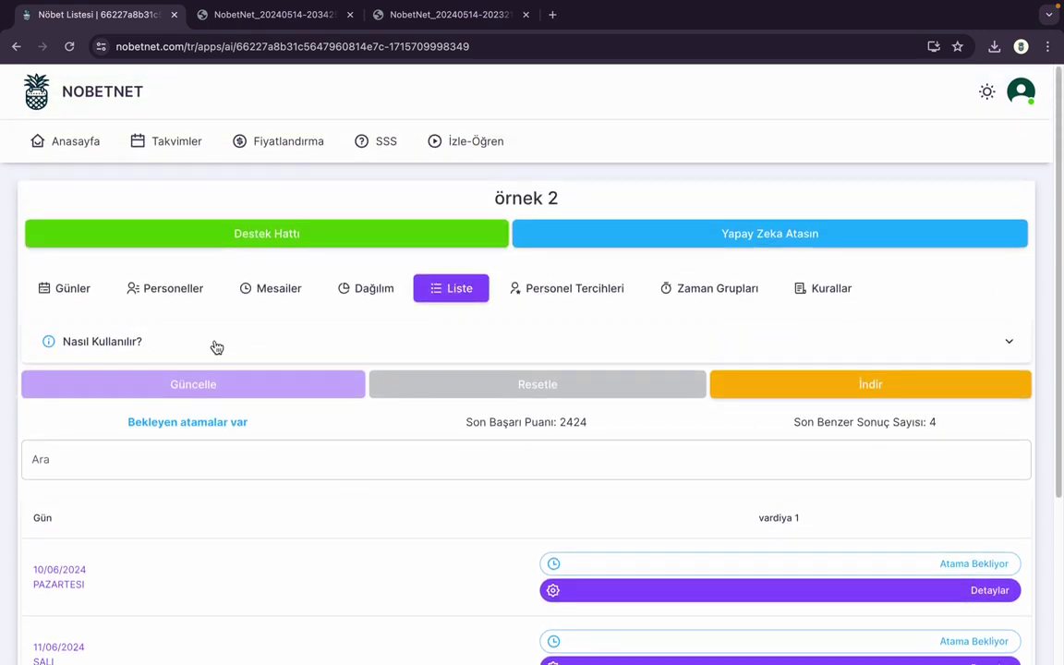
# Step: Extend the roster's days to 1–30 June 2024 and save the new date range
pyautogui.click(73, 289)
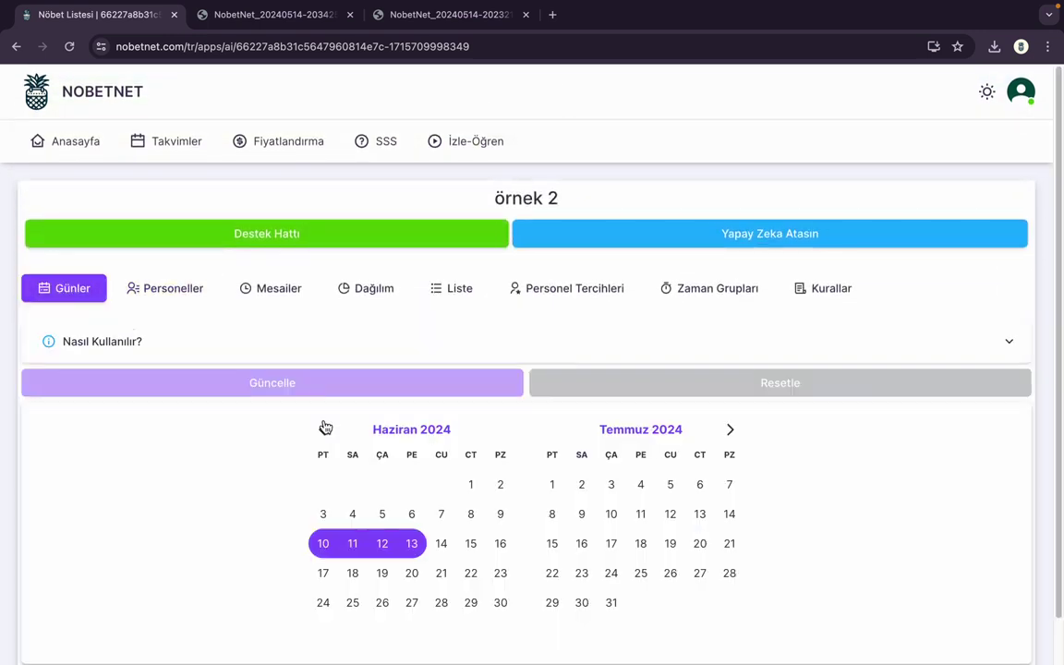
pyautogui.moveTo(474, 487); pyautogui.dragTo(483, 516)
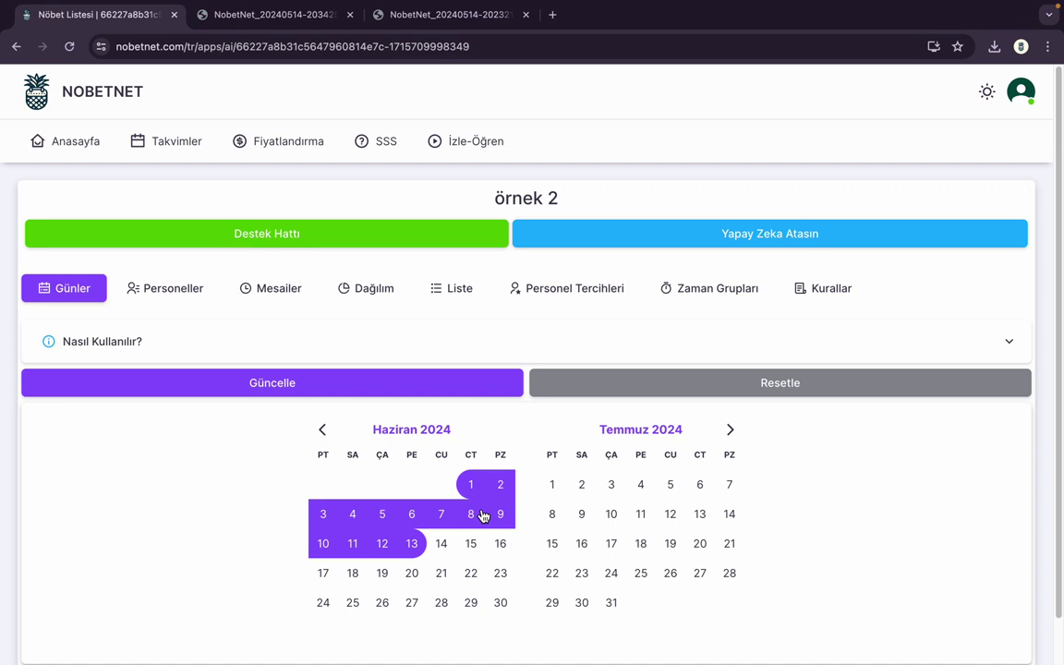
pyautogui.click(502, 605)
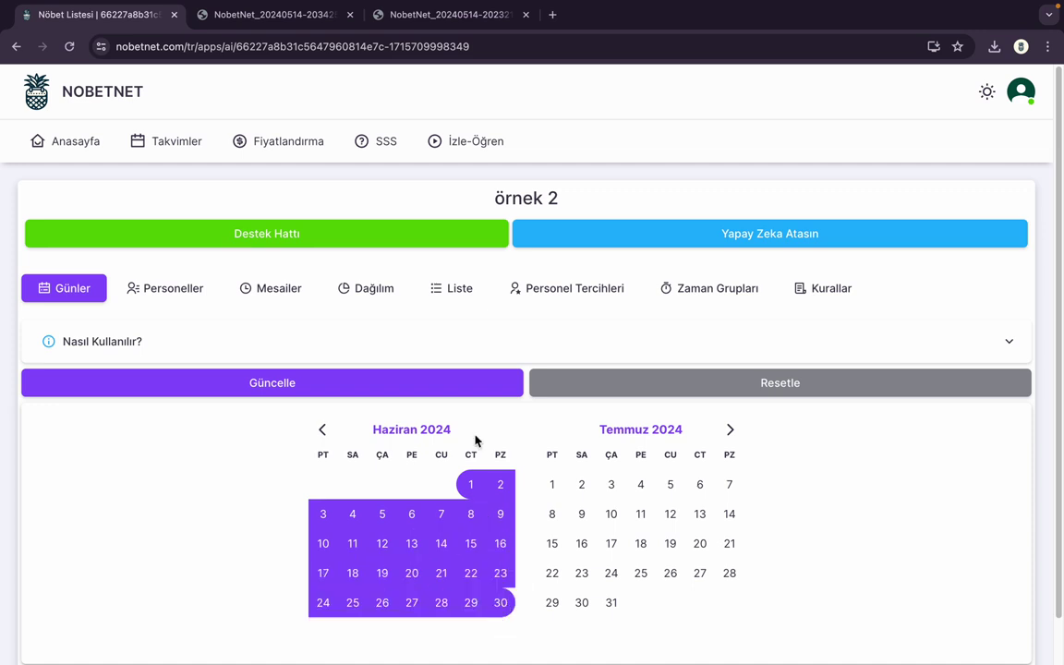
pyautogui.click(451, 384)
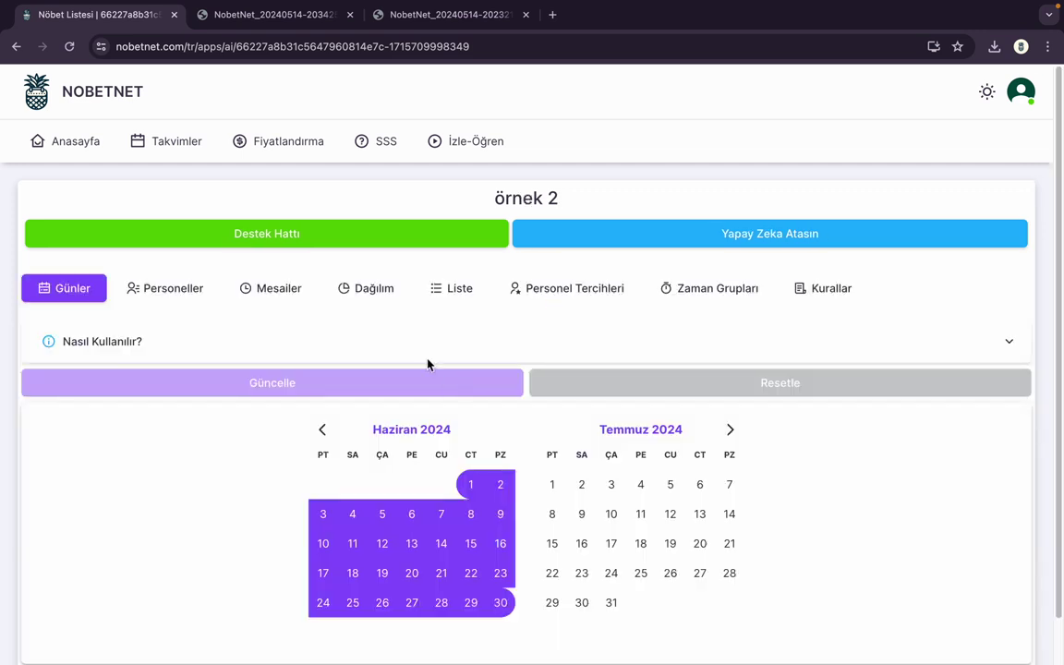
# Step: Review the staff list and the vardiya 1 shift settings with its June 2024 days
pyautogui.click(181, 292)
pyautogui.scroll(-2, 251, 451)
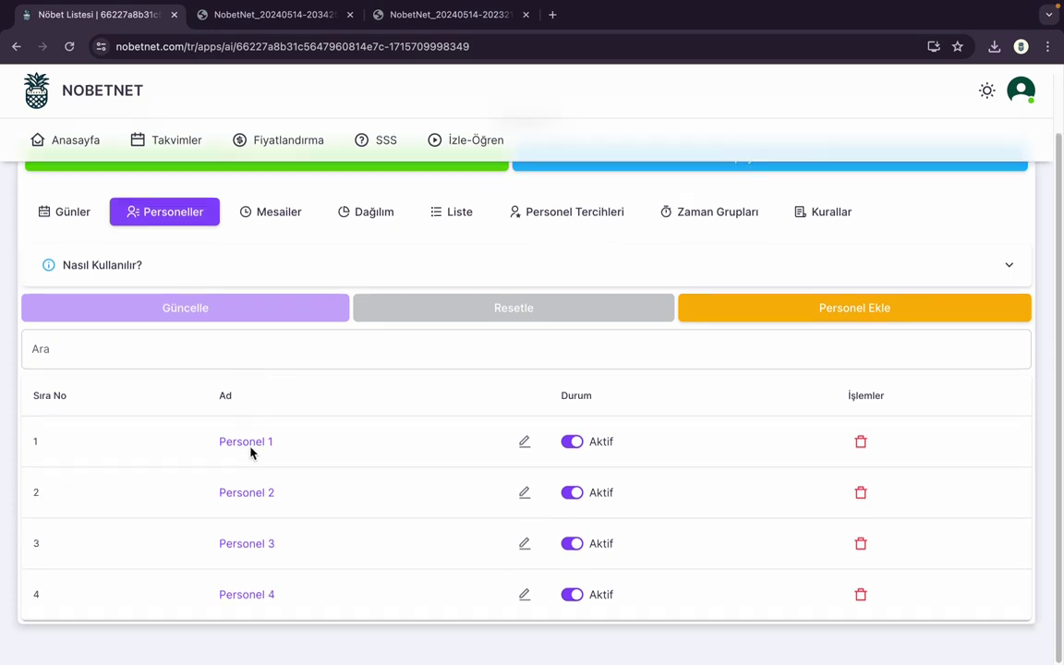
pyautogui.scroll(1, 252, 451)
pyautogui.click(289, 254)
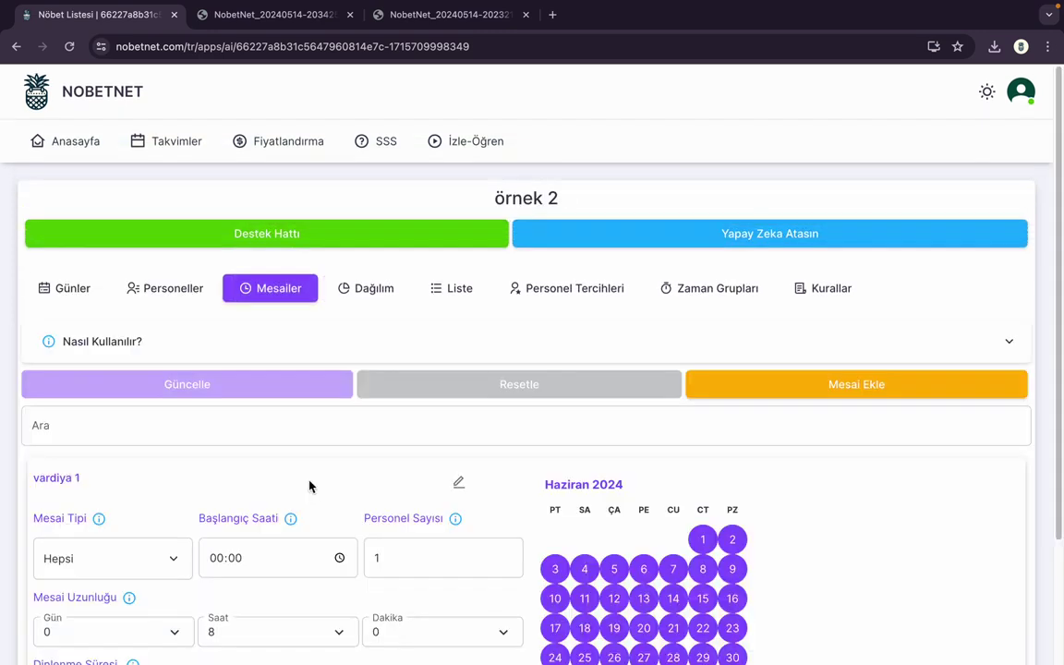
pyautogui.scroll(-3, 308, 487)
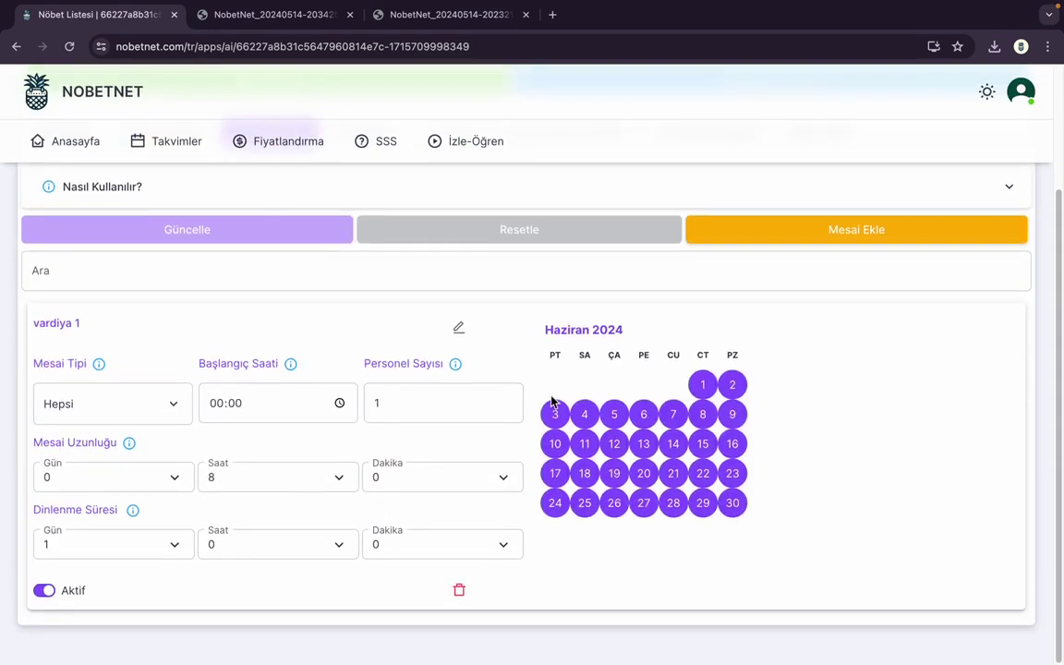
pyautogui.scroll(1, 551, 402)
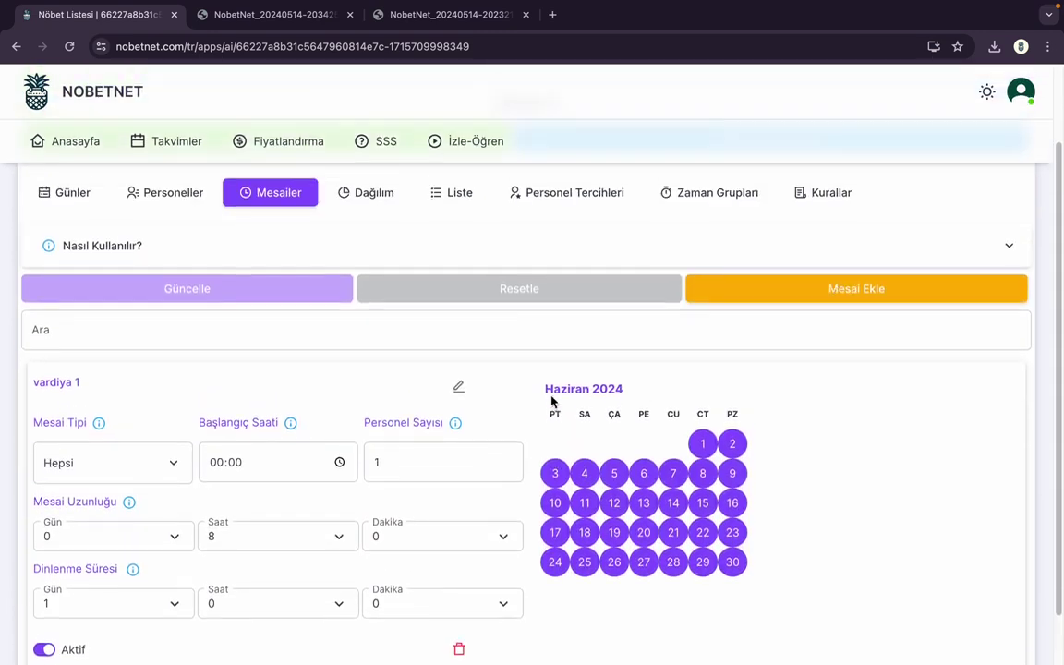
# Step: Add two new shifts below vardiya 1 and name the first of them "vardiya 2"
pyautogui.click(803, 293)
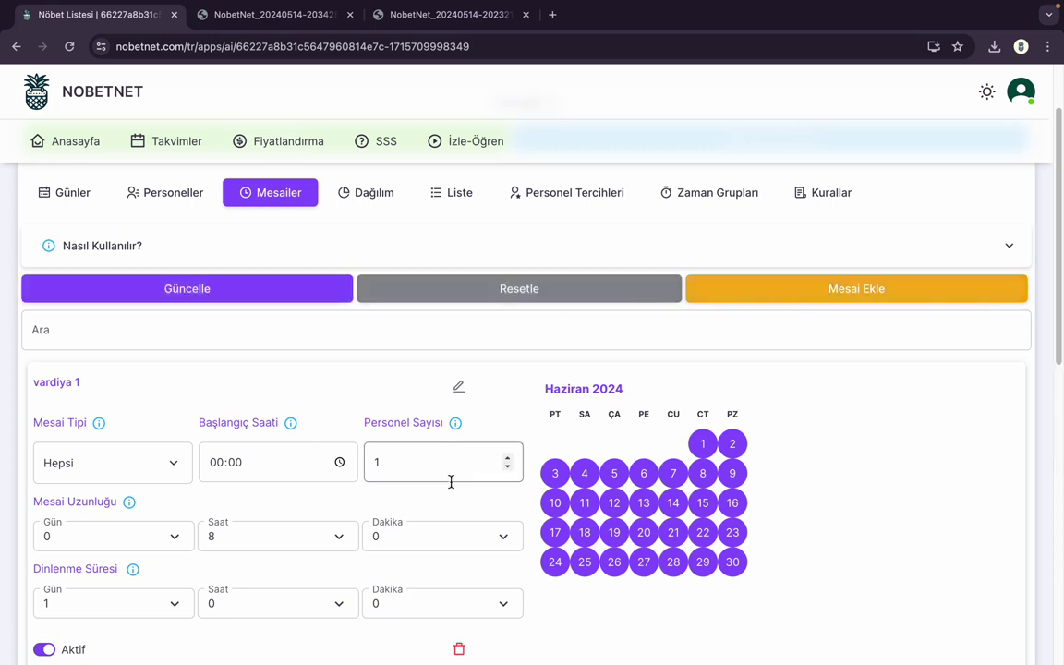
pyautogui.scroll(-3, 451, 479)
pyautogui.click(459, 411)
pyautogui.tripleClick(133, 437)
pyautogui.write('vardiya 2')
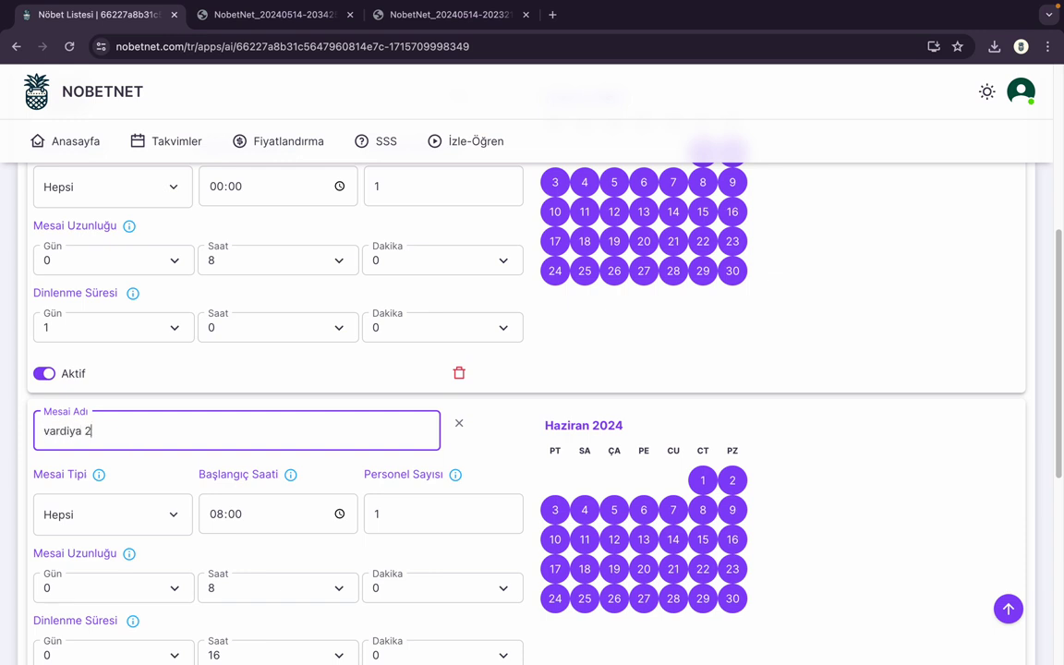
pyautogui.click(319, 475)
# Step: Set the rest period (Dinlenme Süresi) of vardiya 1 to 0 days and 16 hours
pyautogui.scroll(1, 318, 475)
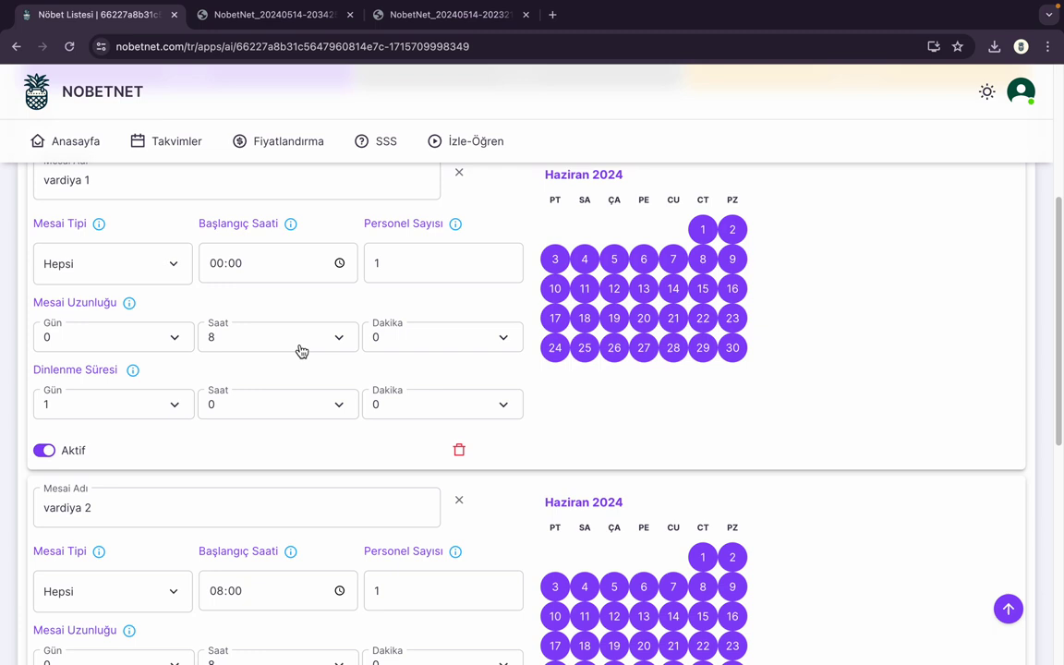
pyautogui.click(185, 407)
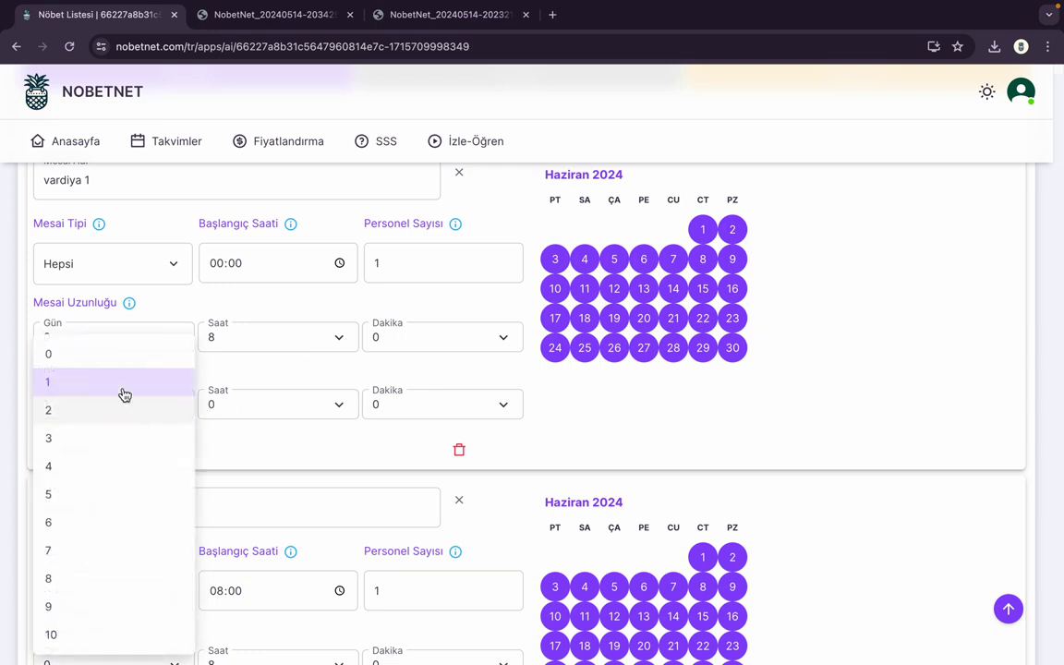
pyautogui.click(120, 360)
pyautogui.click(307, 406)
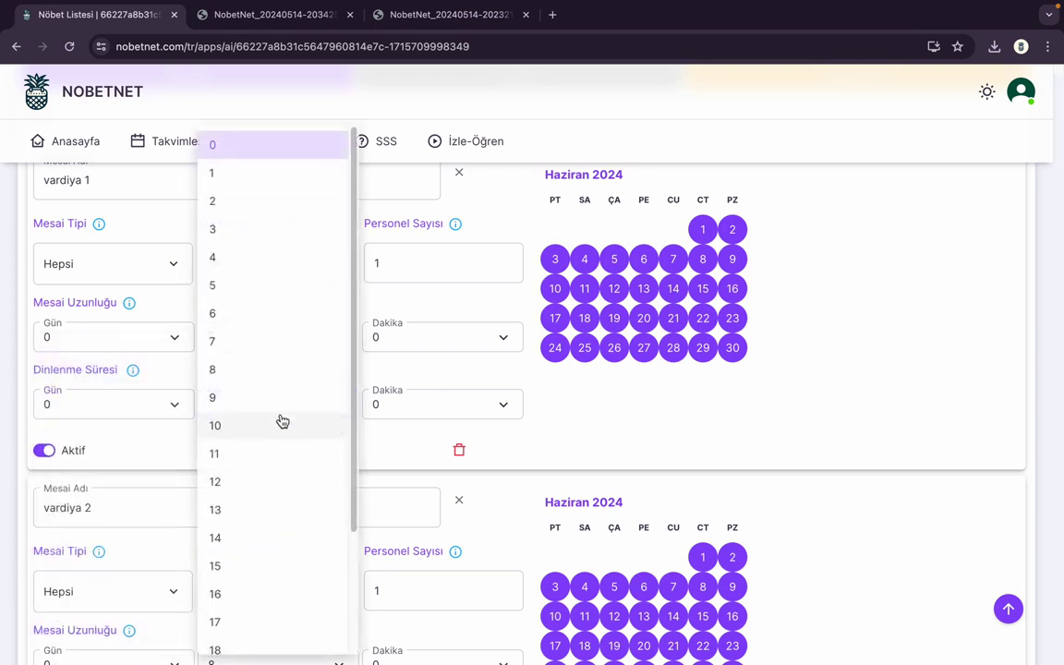
pyautogui.click(242, 593)
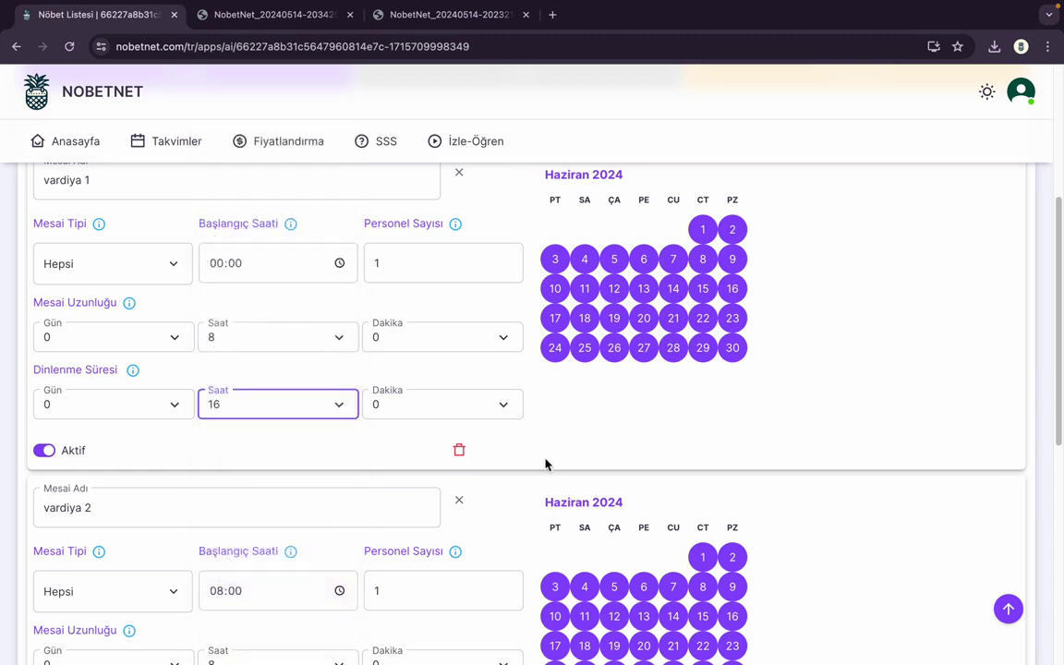
# Step: Rename the last added shift, below vardiya 2, as "vardiya 3"
pyautogui.scroll(-2, 545, 464)
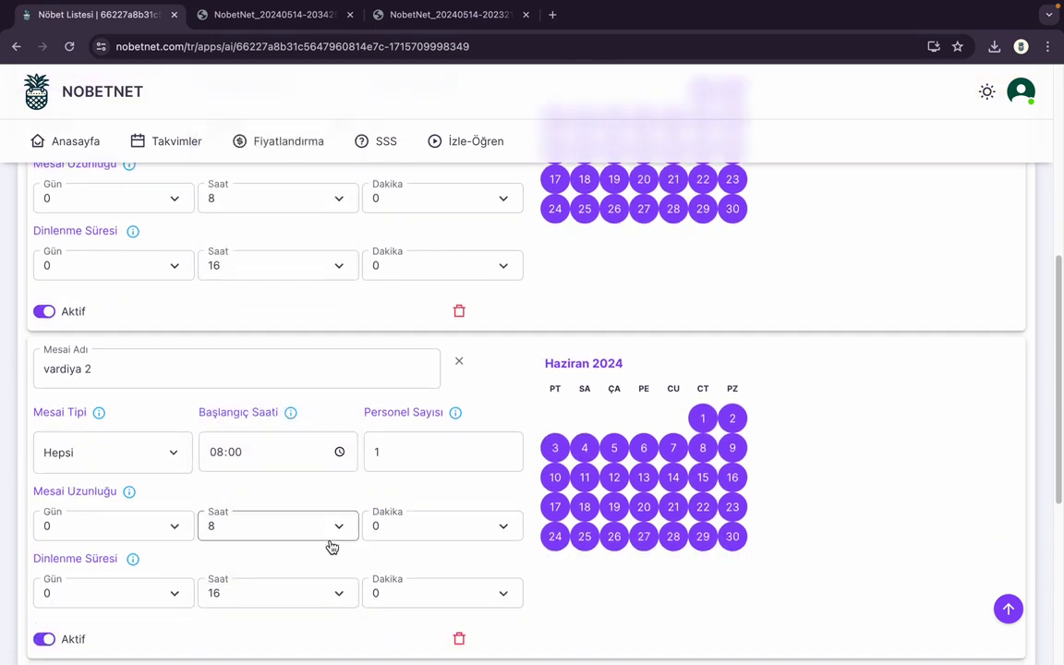
pyautogui.scroll(-1, 334, 541)
pyautogui.click(162, 608)
pyautogui.tripleClick(162, 607)
pyautogui.write('vardiya 3')
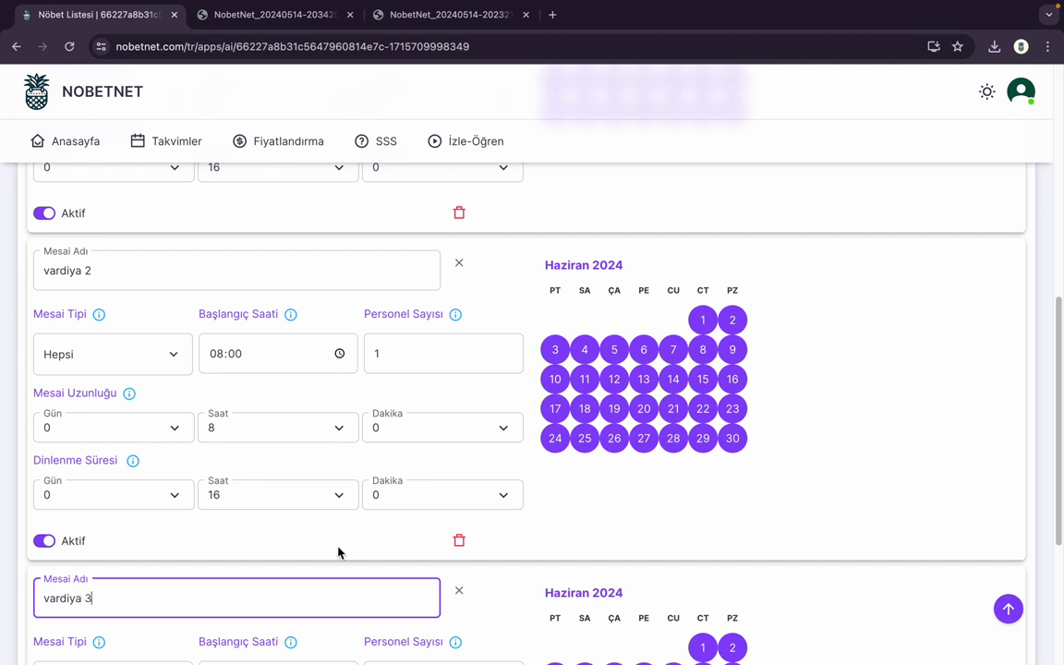
pyautogui.click(318, 557)
# Step: Set the start time (Başlangıç Saati) of vardiya 3 to 16:00
pyautogui.scroll(-1, 320, 562)
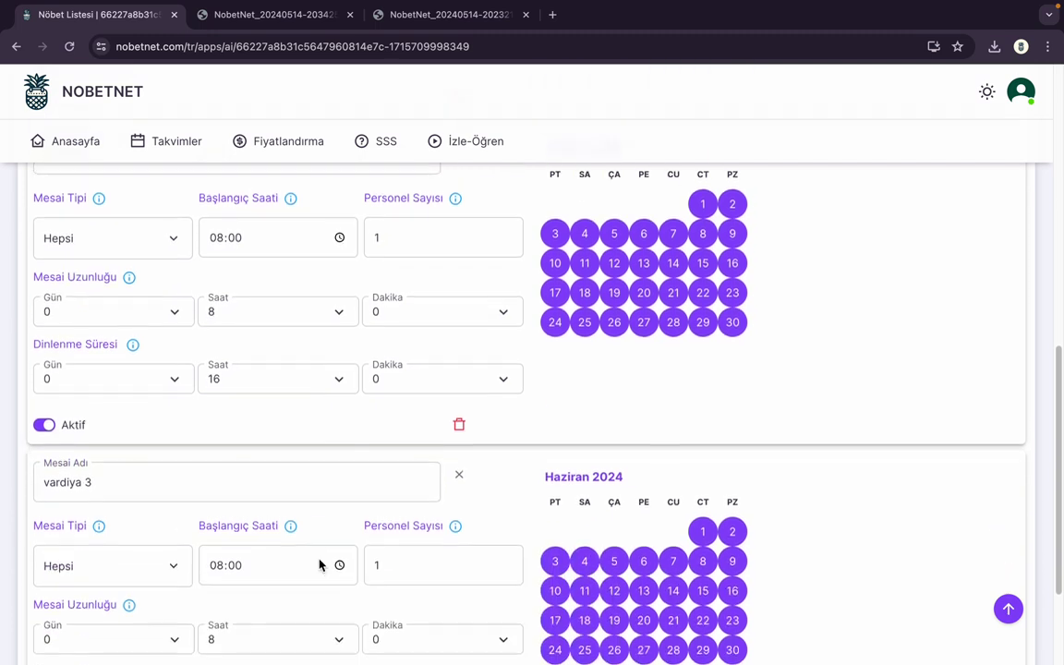
pyautogui.click(328, 564)
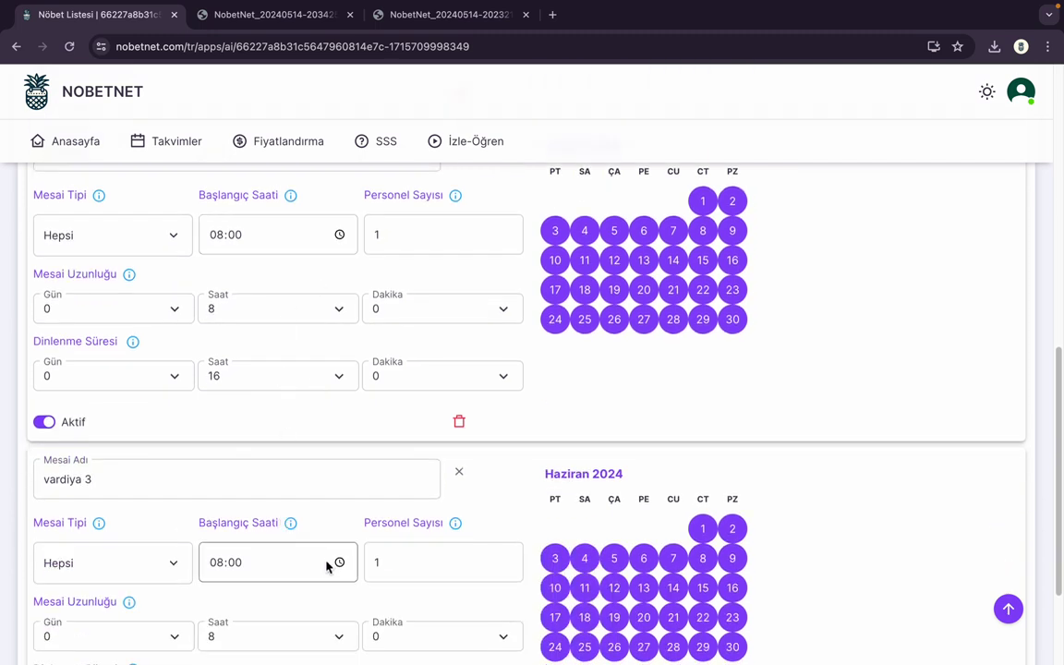
pyautogui.click(339, 561)
pyautogui.scroll(-2, 225, 490)
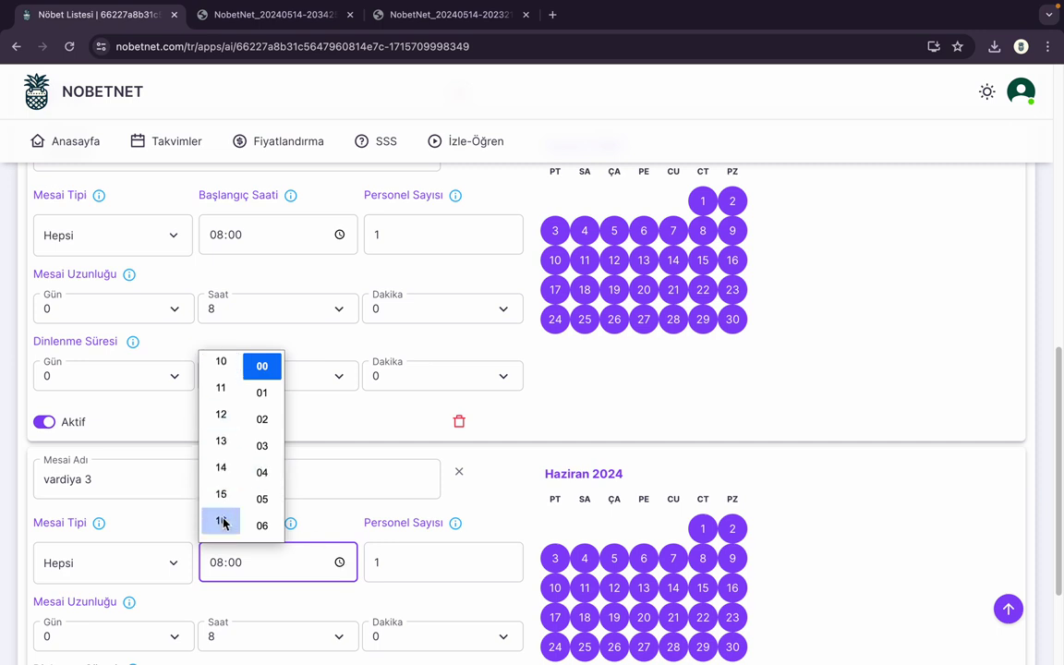
pyautogui.click(221, 520)
pyautogui.click(333, 522)
pyautogui.scroll(-1, 332, 522)
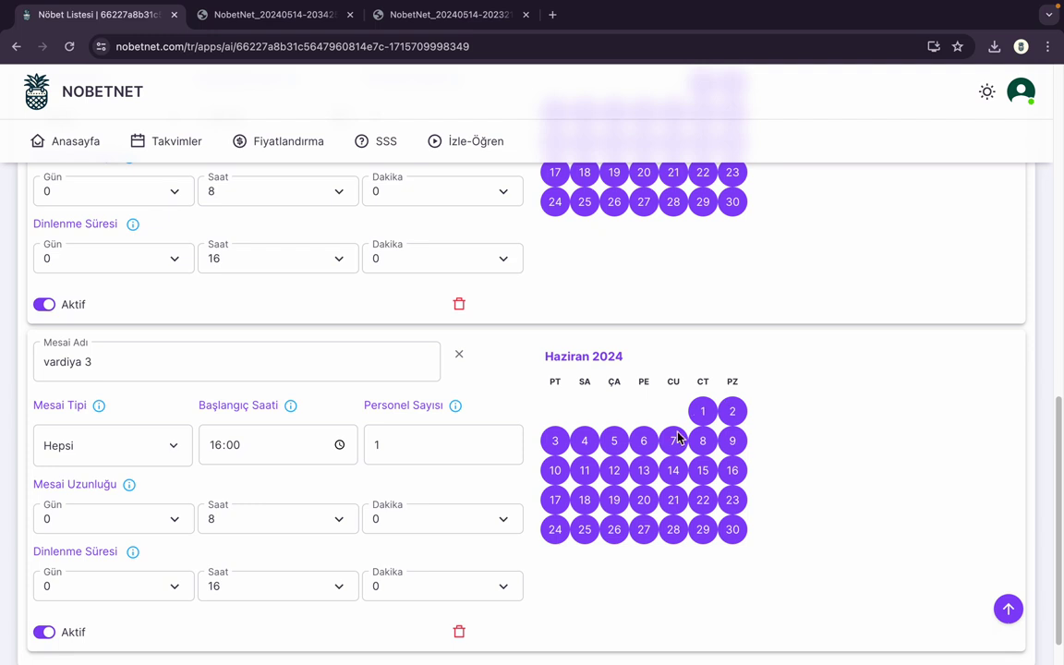
# Step: Save the shift settings and check the three shift columns in the roster list (Liste)
pyautogui.scroll(8, 678, 438)
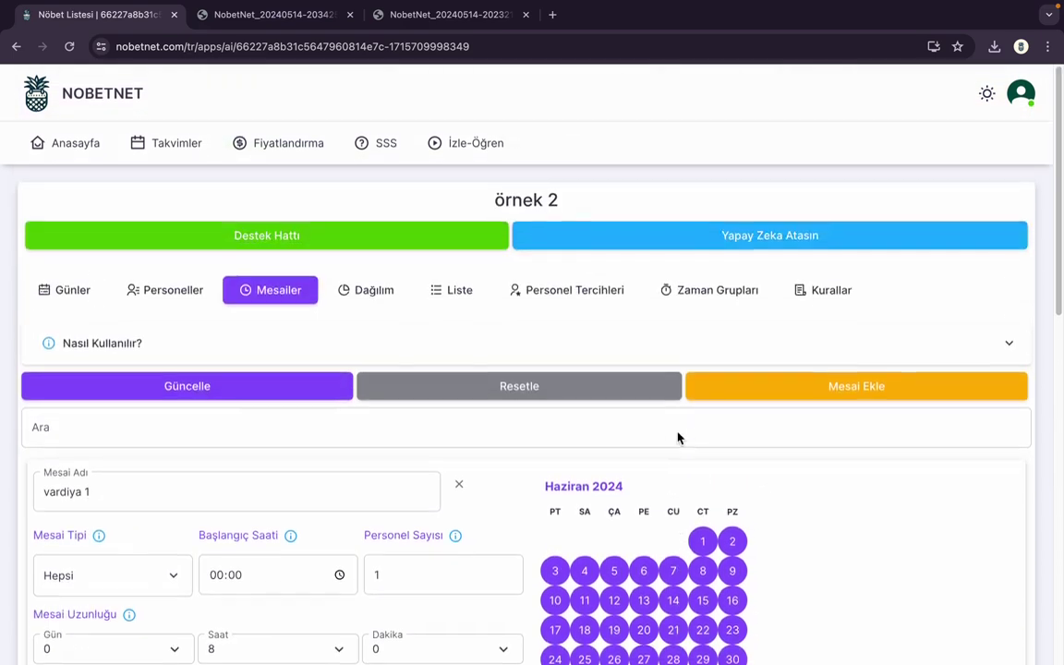
pyautogui.click(266, 396)
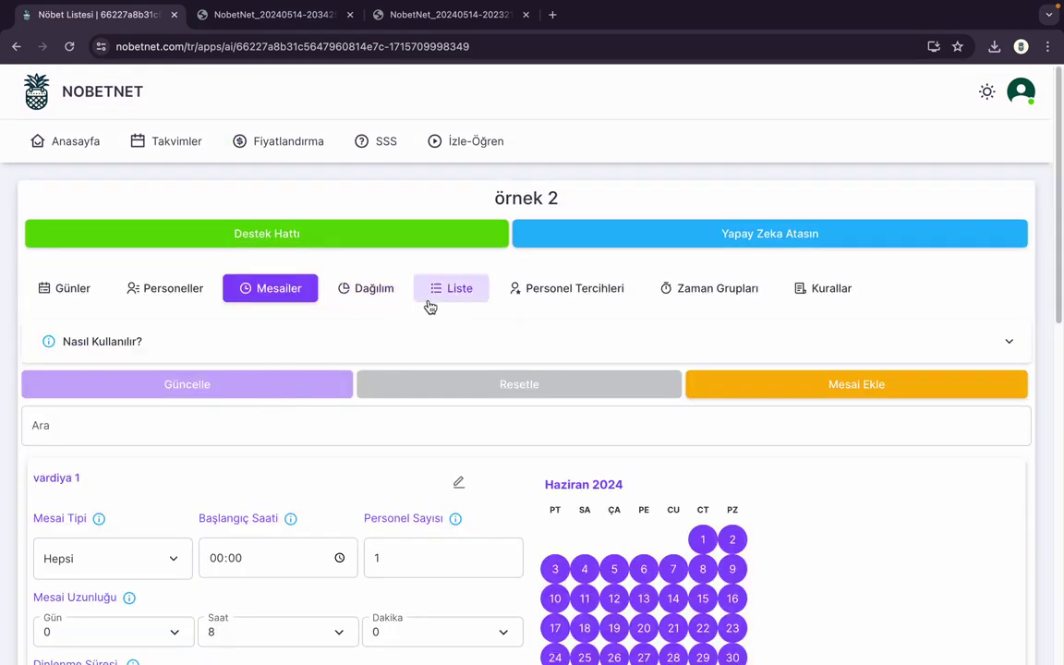
pyautogui.click(436, 303)
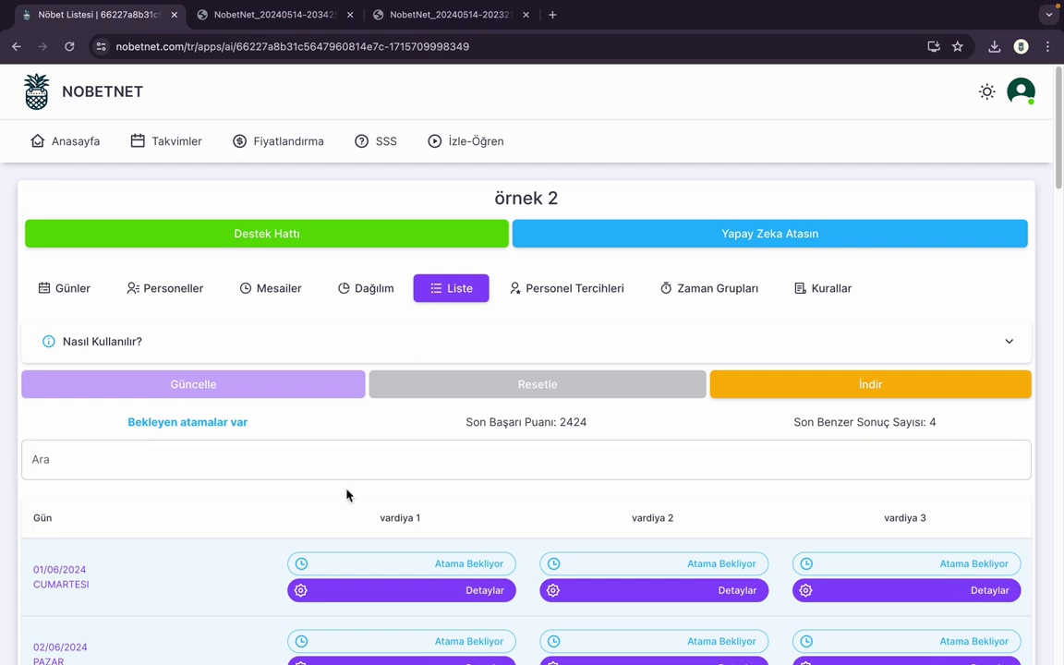
pyautogui.scroll(-3, 703, 570)
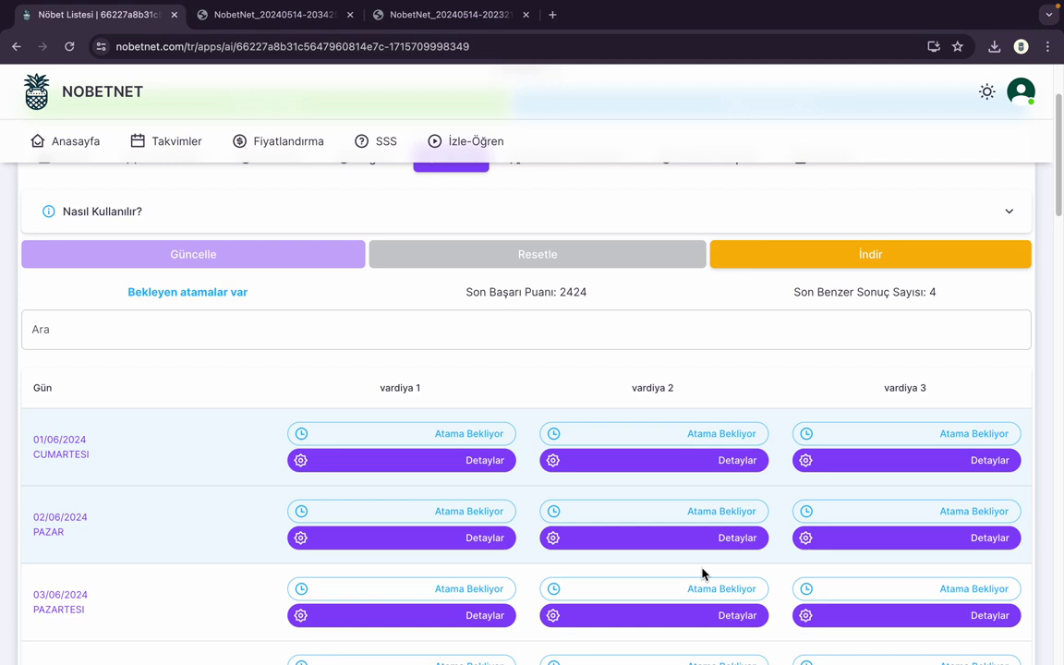
pyautogui.scroll(2, 702, 574)
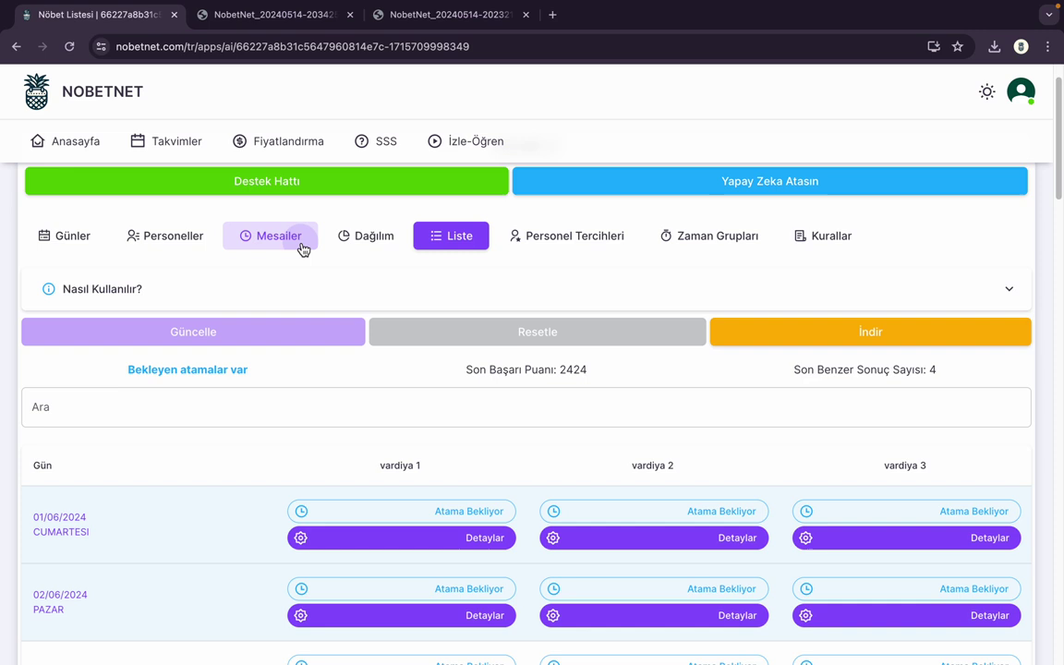
# Step: Set the staff count (Personel Sayısı) of vardiya 1 to 2, save it and check the roster list
pyautogui.click(303, 246)
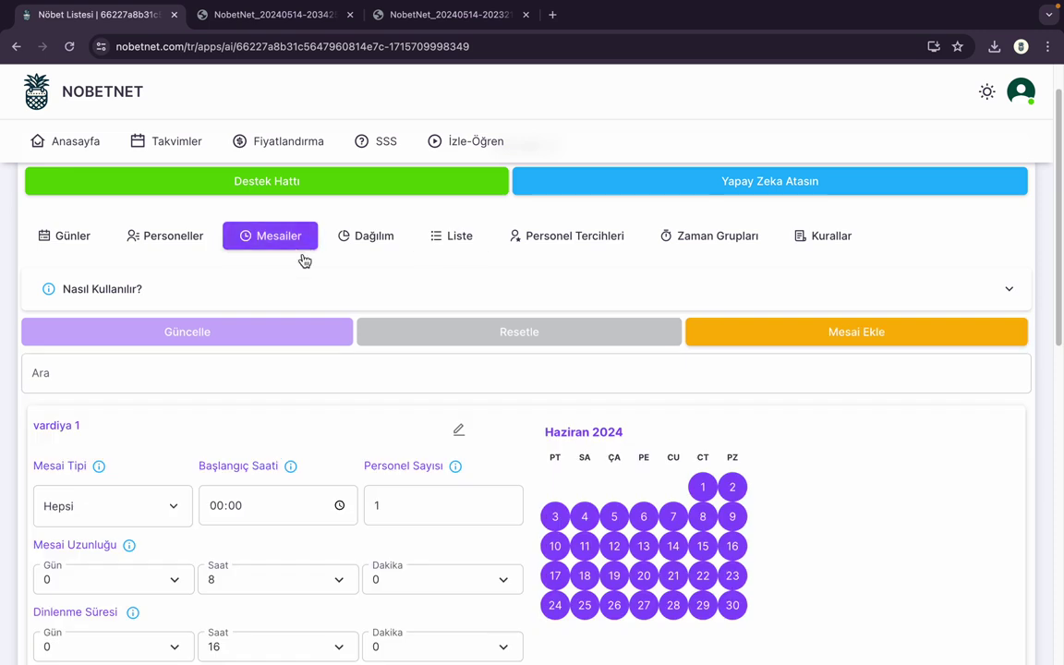
pyautogui.click(508, 504)
pyautogui.click(257, 337)
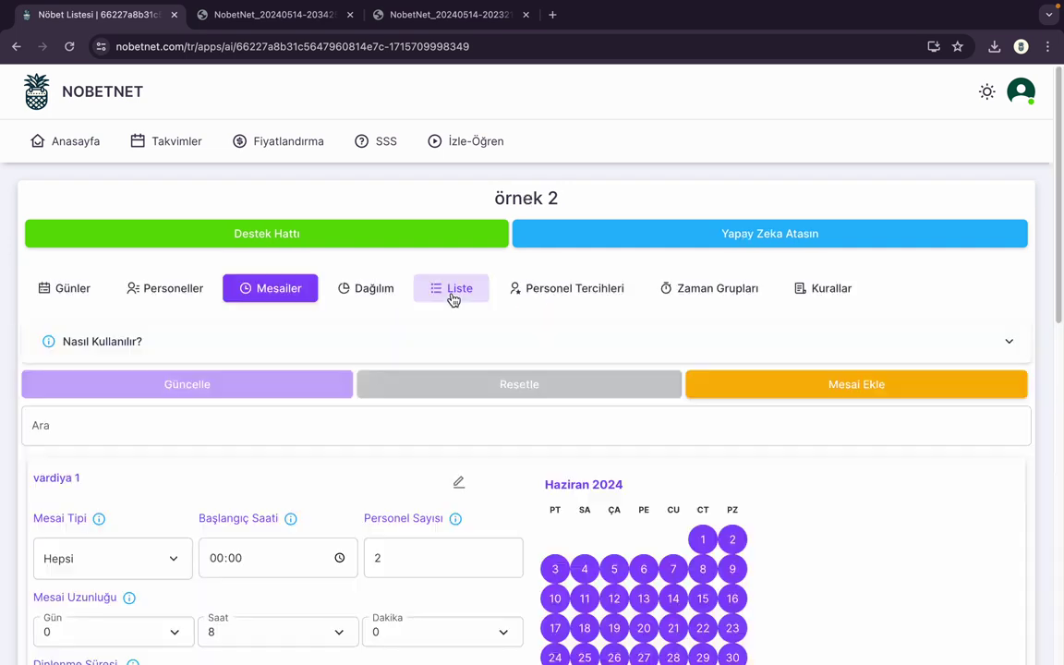
pyautogui.click(451, 297)
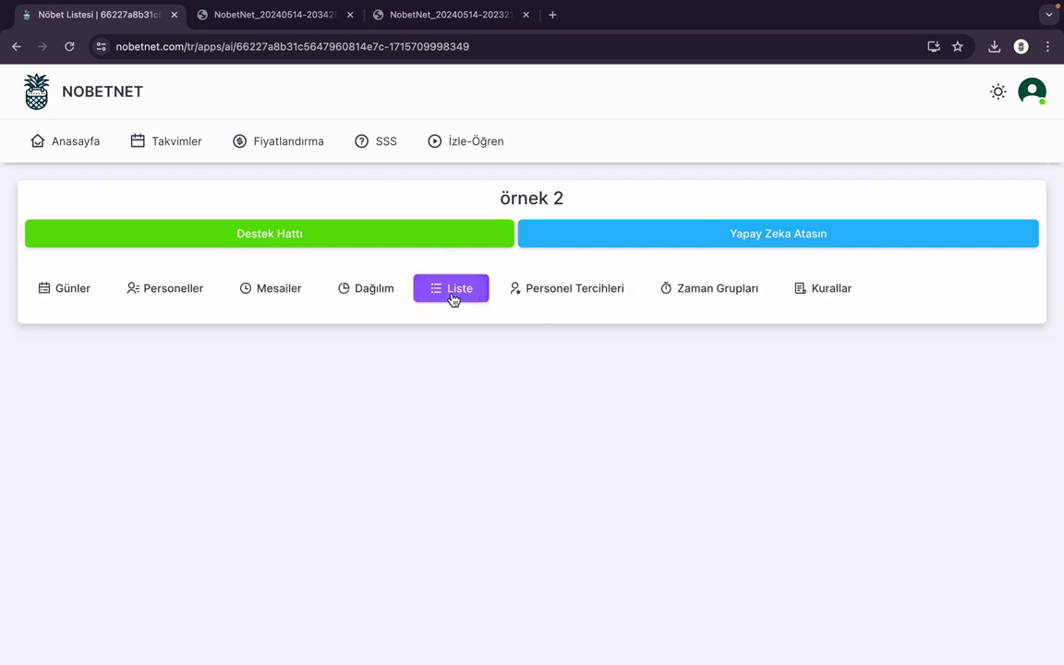
pyautogui.scroll(-3, 482, 496)
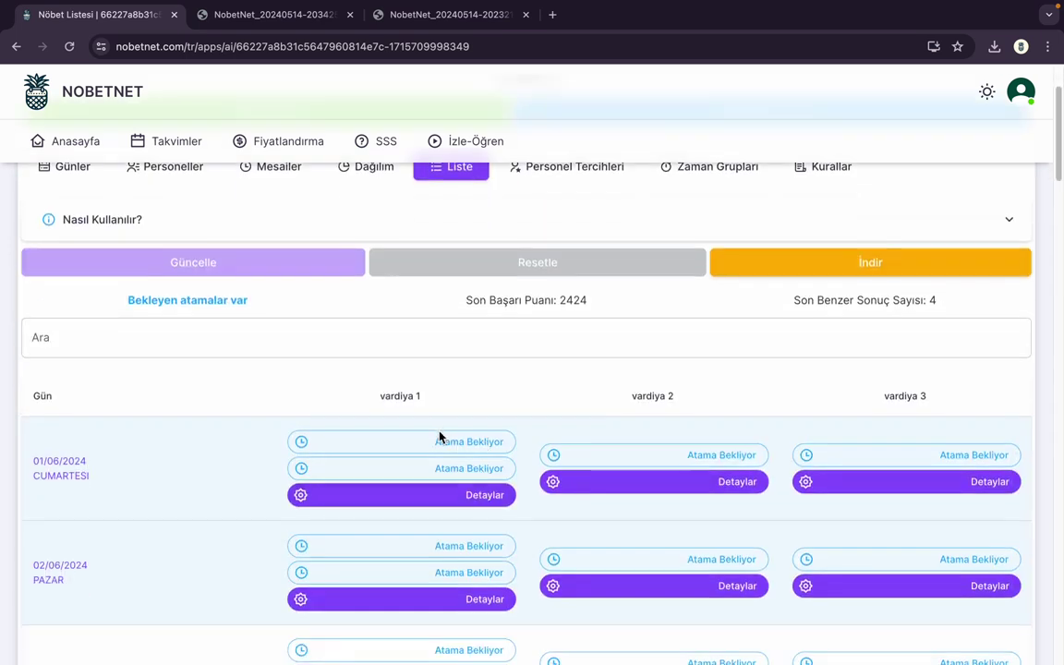
pyautogui.scroll(1, 450, 466)
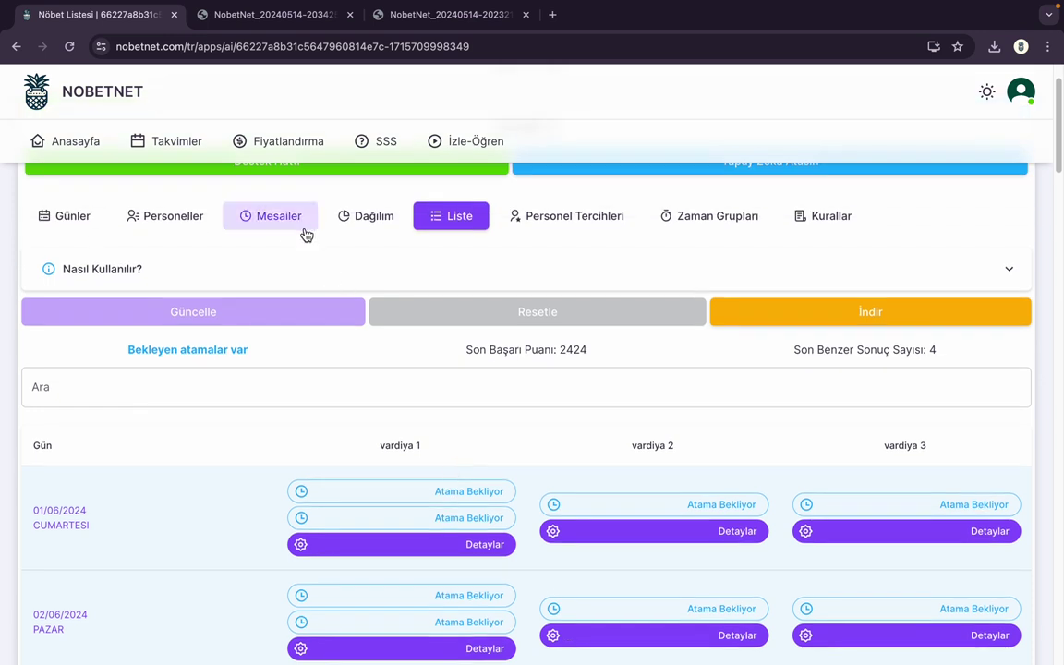
# Step: Set the staff count (Personel Sayısı) of vardiya 1 back to 1, save it and recheck the roster list
pyautogui.click(305, 231)
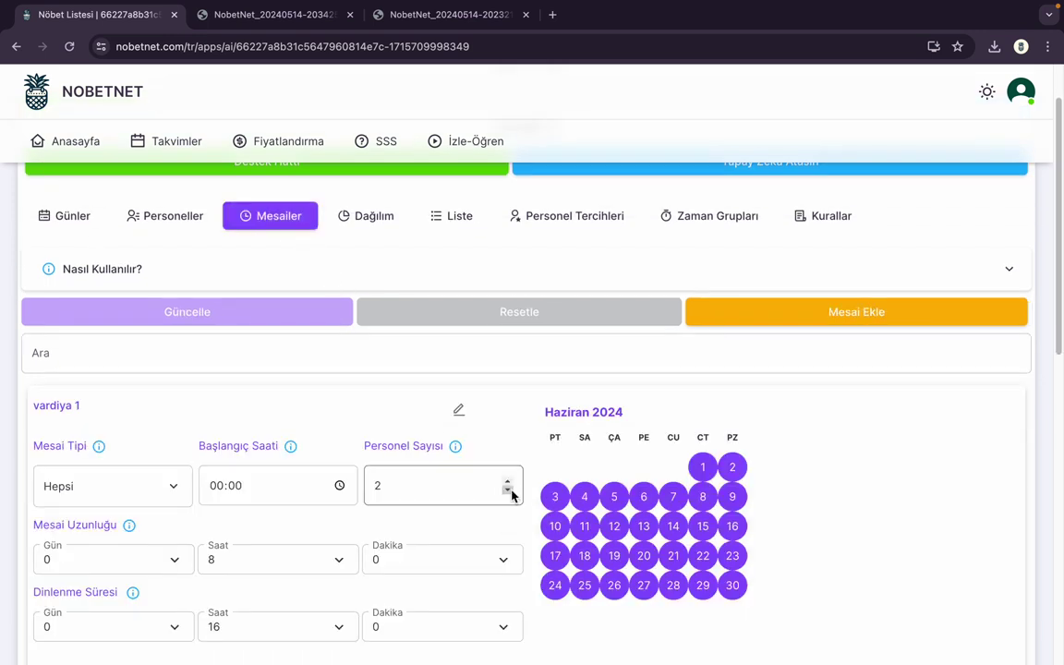
pyautogui.click(509, 492)
pyautogui.click(257, 325)
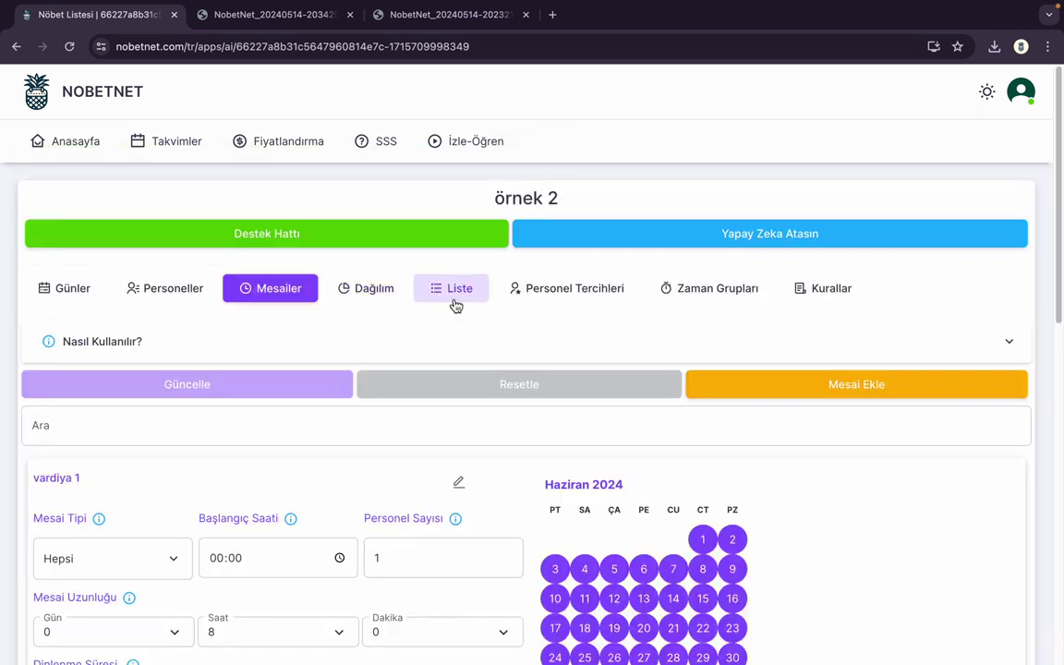
pyautogui.click(456, 305)
pyautogui.scroll(-2, 391, 499)
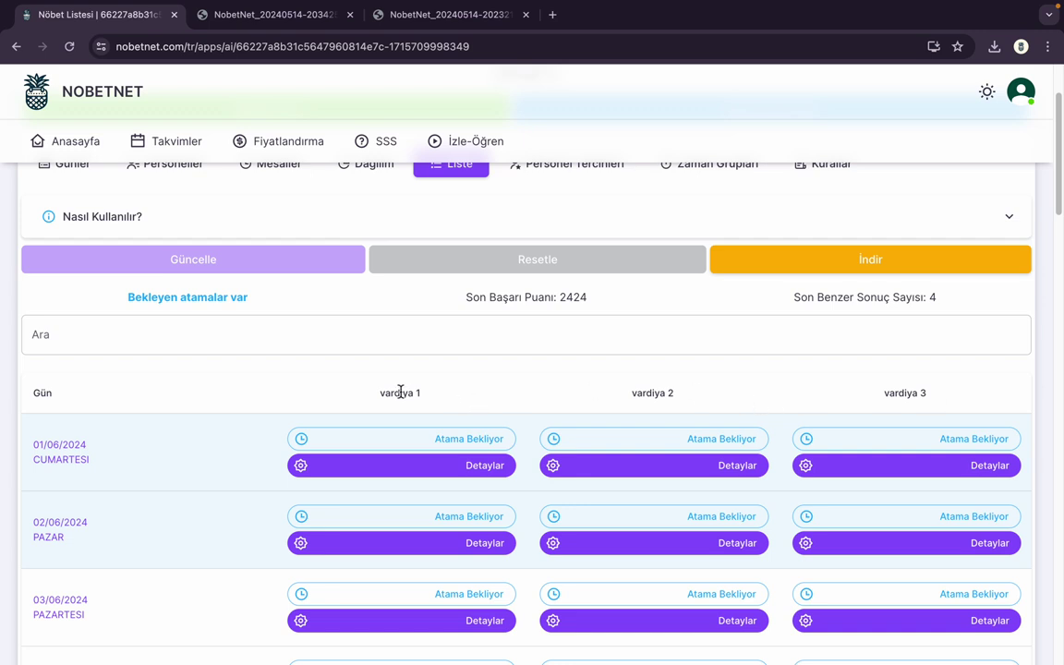
pyautogui.scroll(1, 400, 391)
# Step: Examine each staff member's shift counts for the three shifts in the distribution section (Dağılım)
pyautogui.click(390, 228)
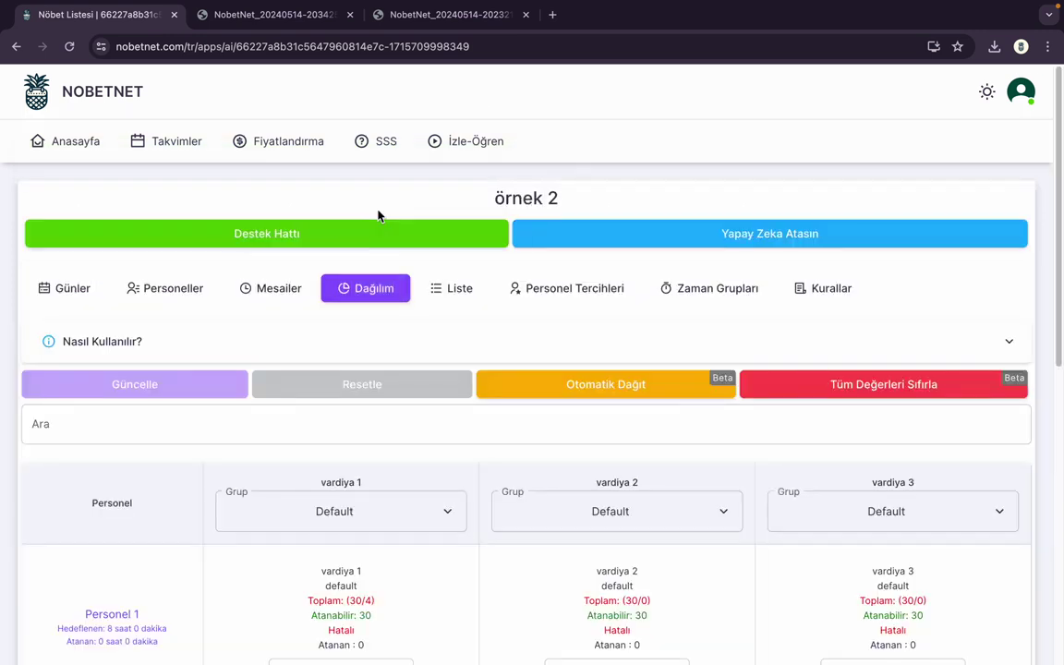
pyautogui.scroll(-2, 502, 487)
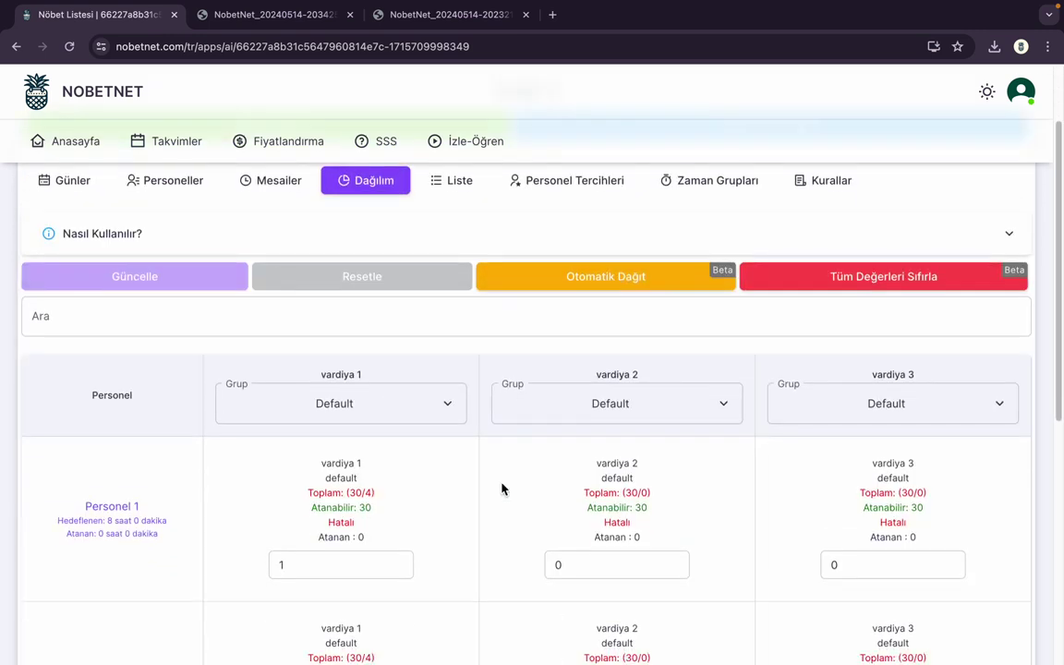
pyautogui.scroll(-2, 447, 527)
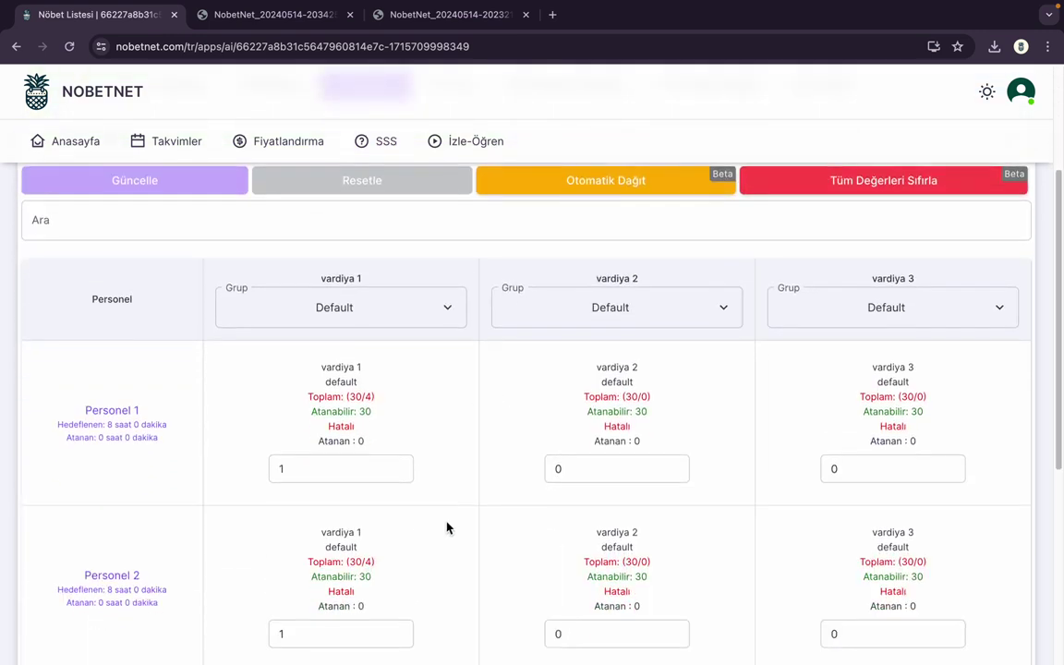
pyautogui.scroll(-1, 447, 528)
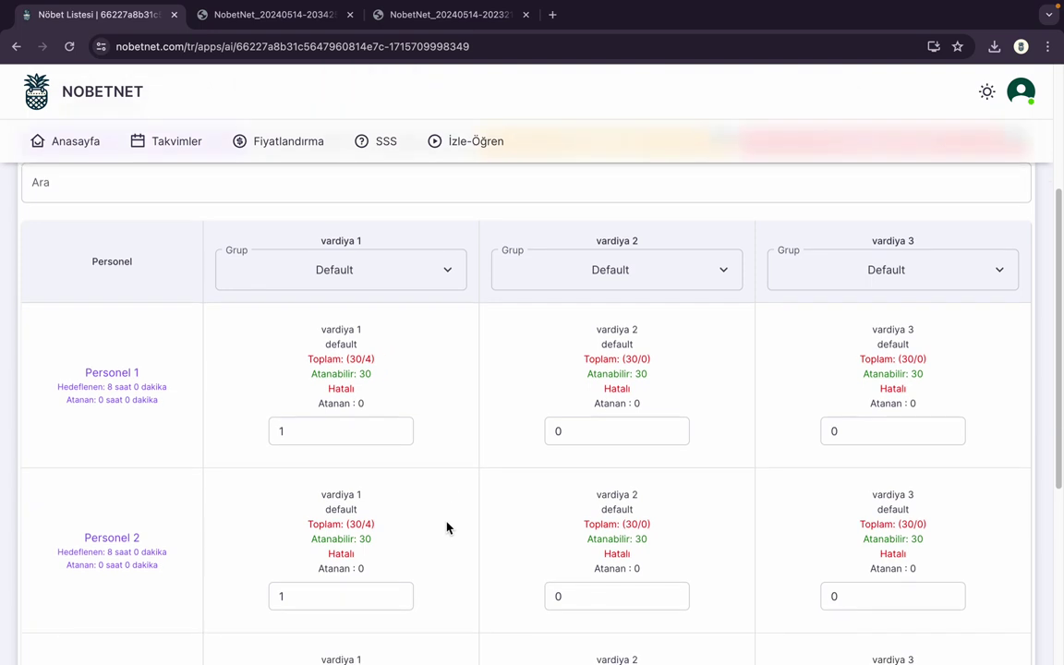
pyautogui.scroll(-3, 429, 460)
pyautogui.scroll(4, 429, 460)
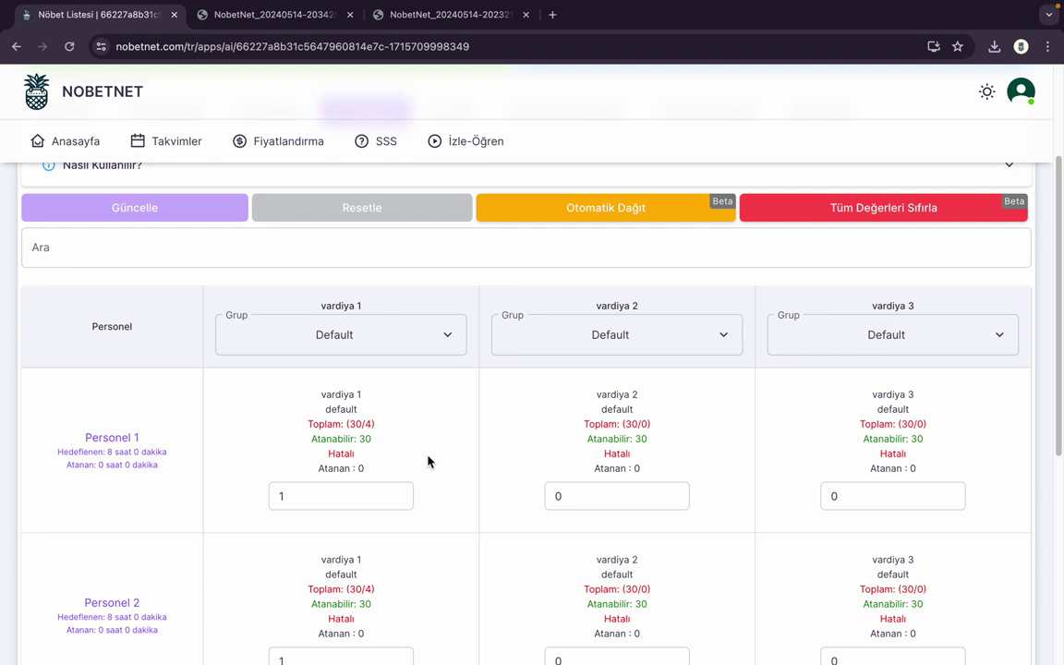
pyautogui.scroll(2, 428, 461)
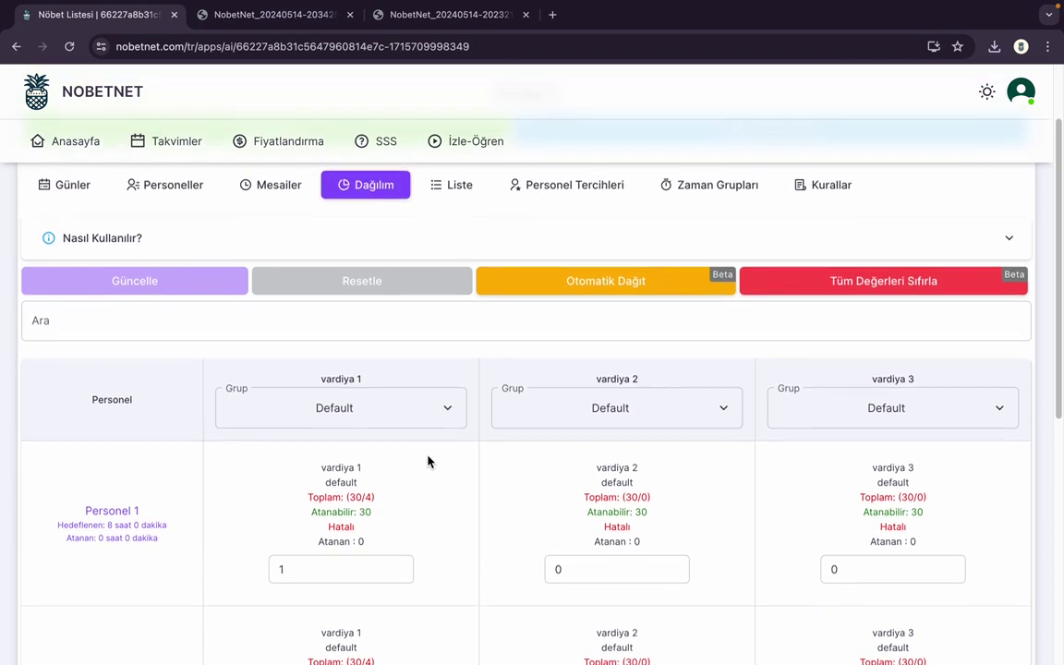
# Step: Set Personel 1's vardiya 1 count to 0 in the distribution table
pyautogui.click(280, 570)
pyautogui.write('0')
pyautogui.click(468, 532)
pyautogui.scroll(-1, 598, 567)
pyautogui.scroll(1, 599, 573)
# Step: Distribute the shifts automatically (Otomatik Dağıt) with Personel 1 excluded from vardiya 1
pyautogui.click(639, 309)
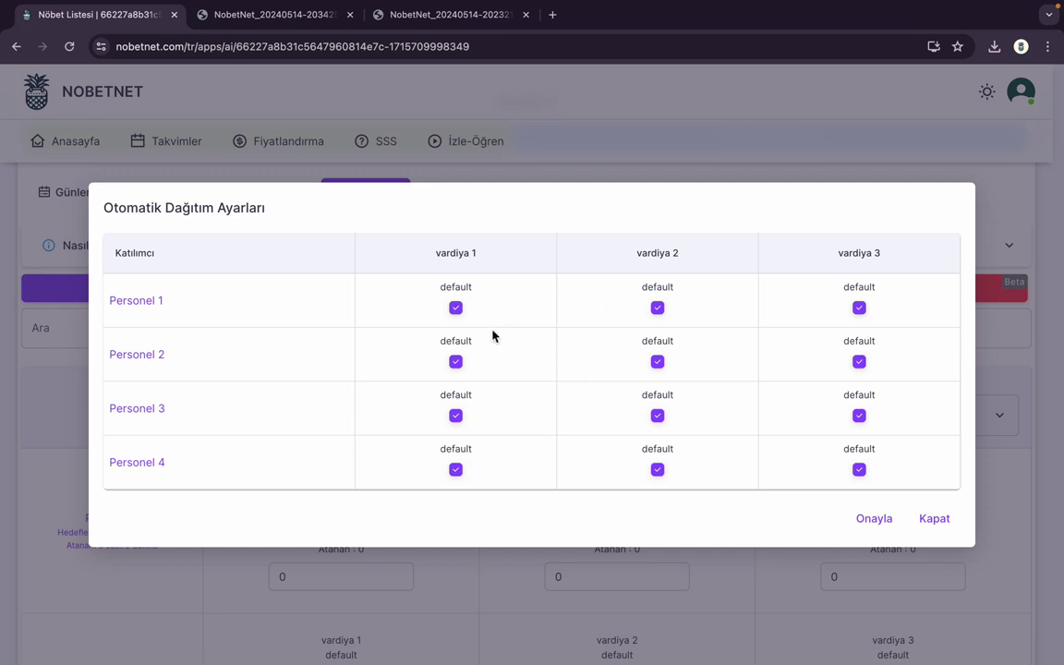
pyautogui.click(457, 310)
pyautogui.click(873, 519)
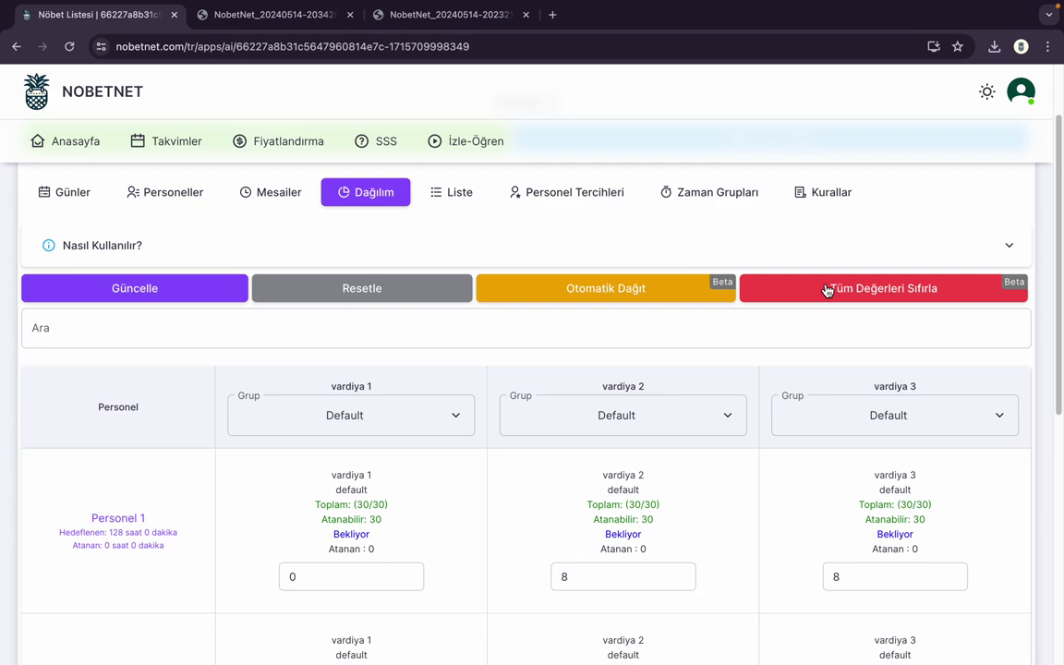
# Step: Reset all distribution values and distribute the shifts automatically with Personel 1 included in vardiya 1
pyautogui.click(785, 288)
pyautogui.click(679, 303)
pyautogui.click(455, 308)
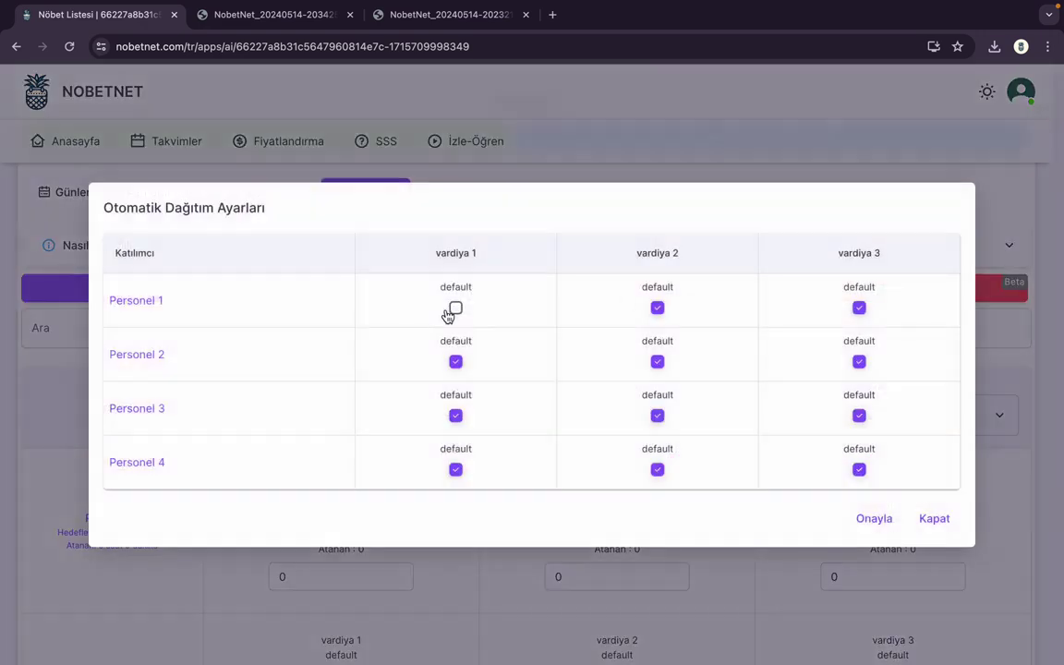
pyautogui.click(872, 519)
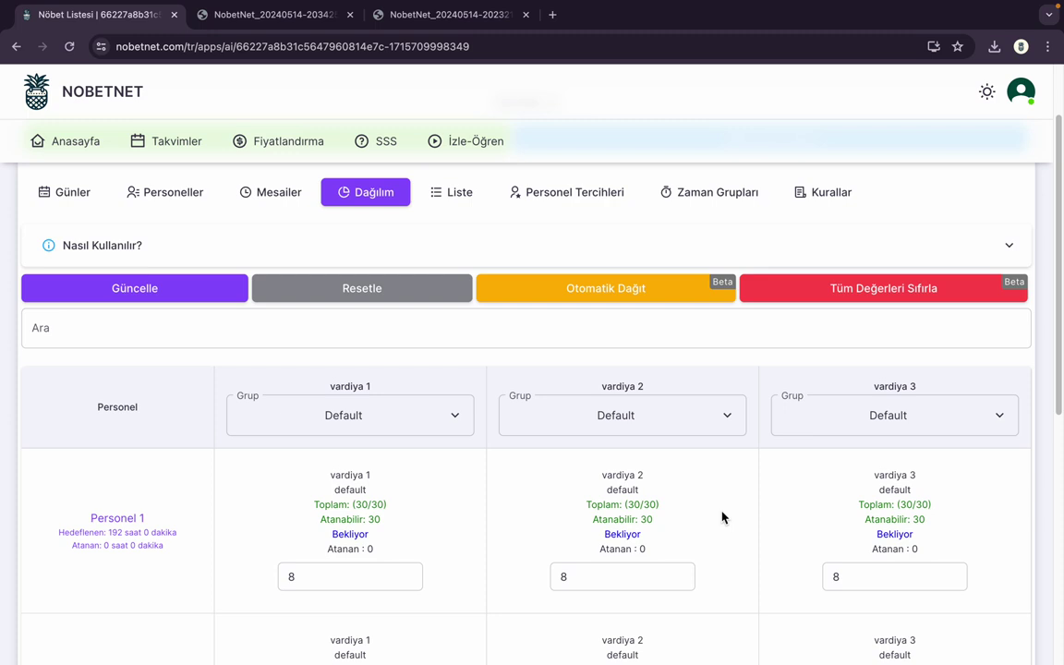
# Step: Review the distributed shift counts and targeted hours of Personel 1 to Personel 4
pyautogui.scroll(-2, 722, 517)
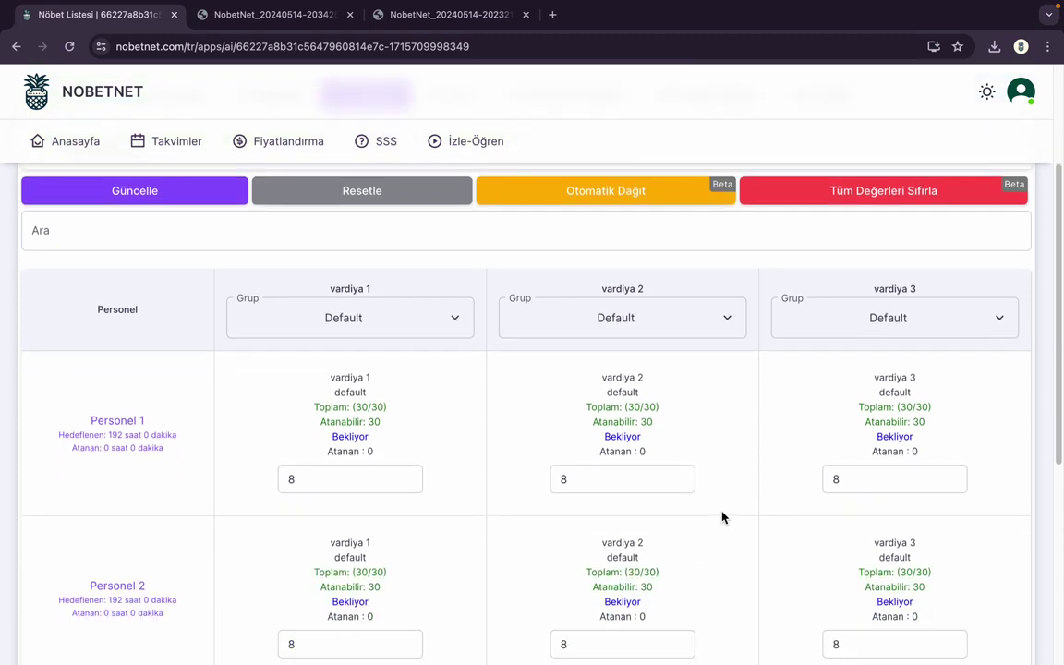
pyautogui.scroll(-3, 722, 518)
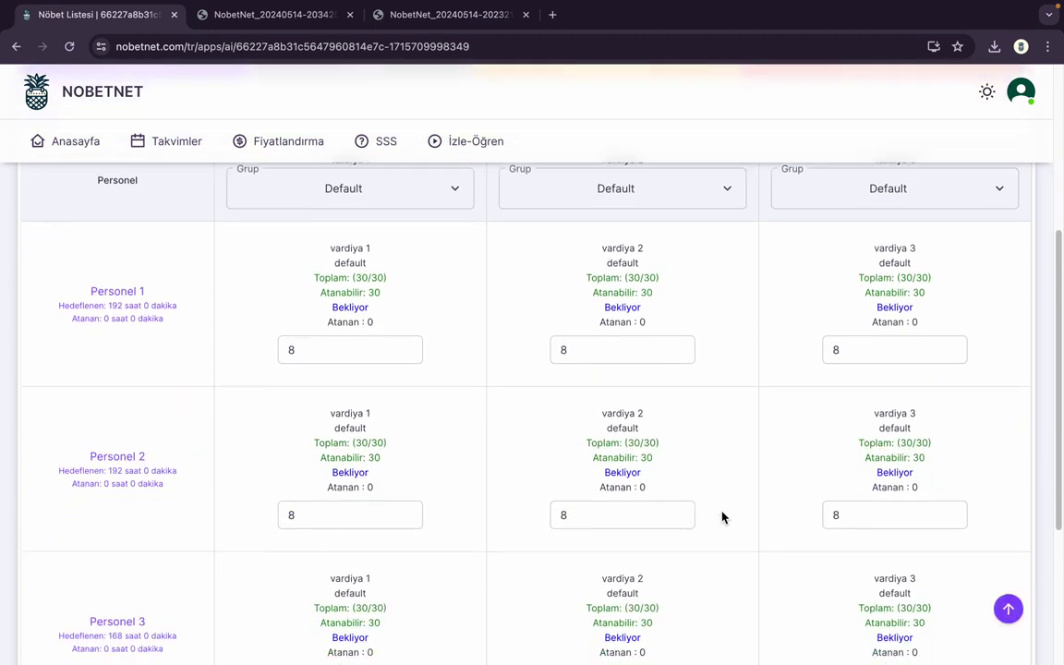
pyautogui.scroll(-3, 722, 518)
pyautogui.scroll(-3, 723, 517)
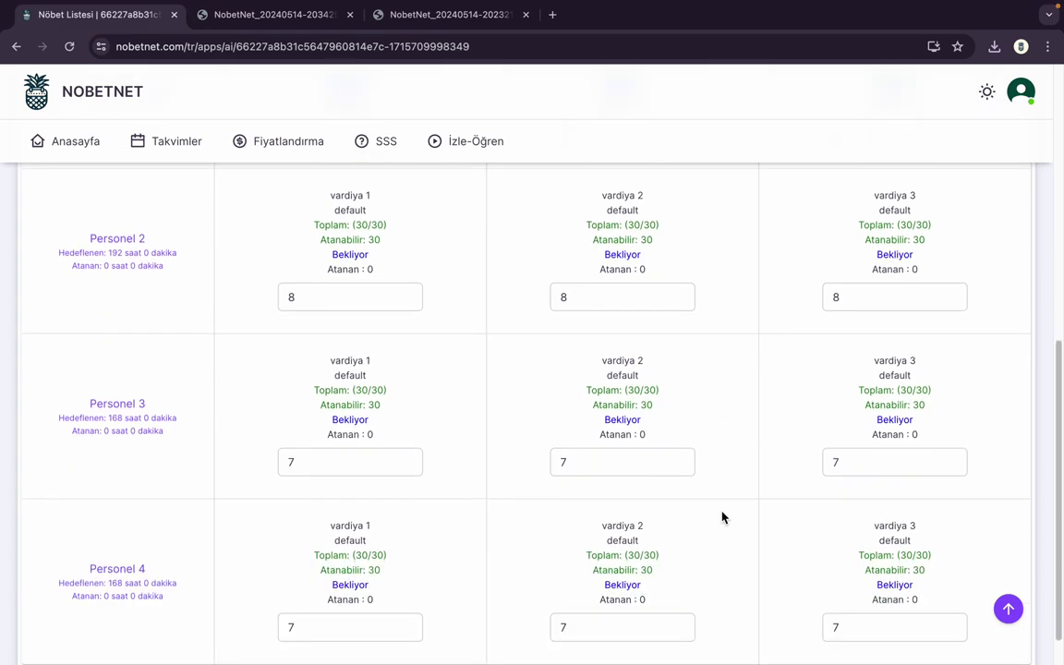
pyautogui.scroll(3, 722, 517)
pyautogui.scroll(-3, 445, 477)
pyautogui.scroll(4, 446, 477)
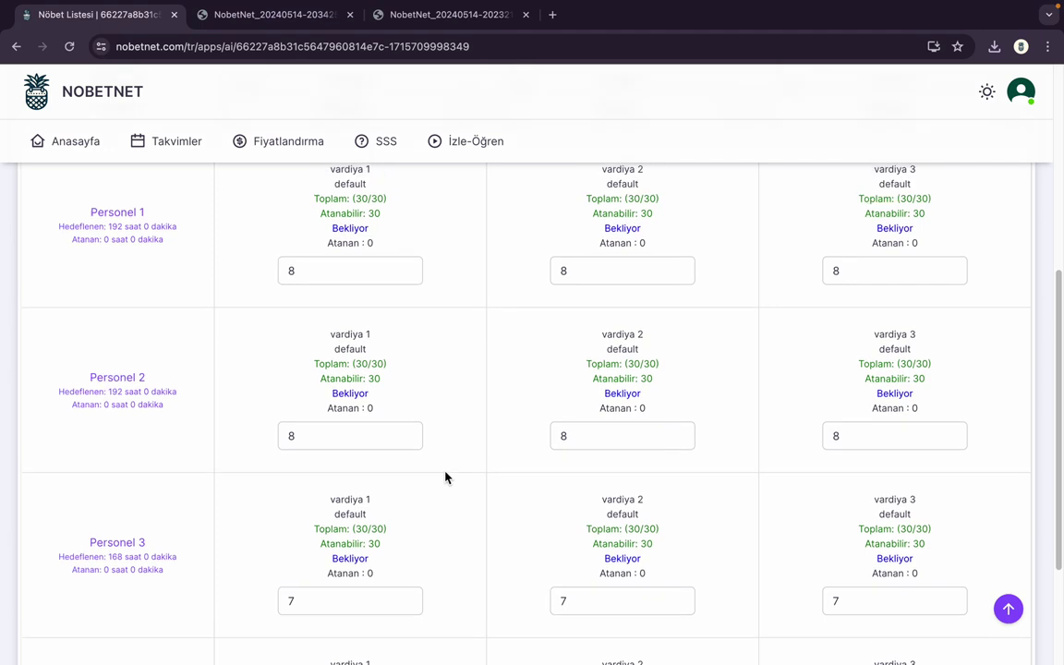
# Step: Set the vardiya 2 counts of Personel 1 and Personel 2 to 7
pyautogui.click(686, 277)
pyautogui.click(680, 276)
pyautogui.click(680, 440)
pyautogui.click(743, 399)
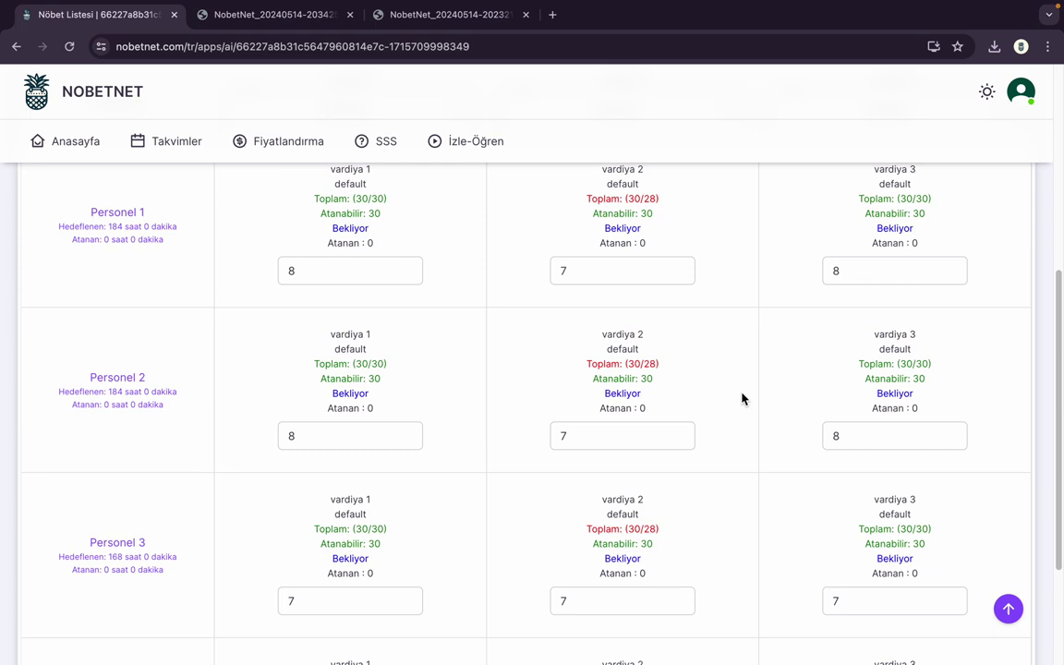
# Step: Set the vardiya 2 counts of Personel 3 and Personel 4 to 8
pyautogui.scroll(-3, 743, 399)
pyautogui.click(682, 468)
pyautogui.click(679, 466)
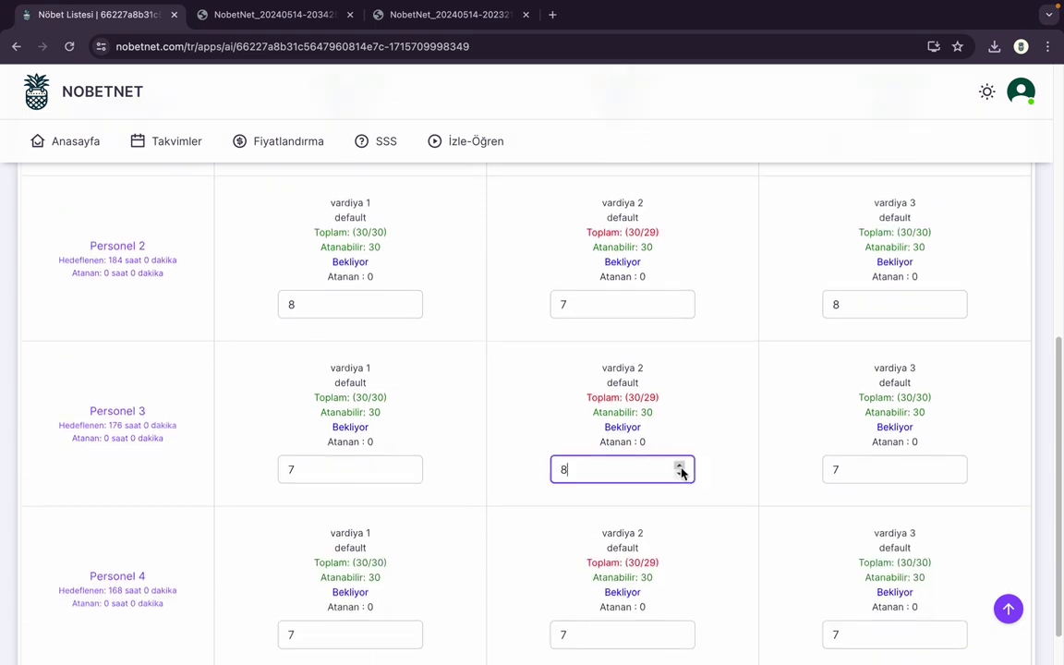
pyautogui.click(680, 632)
pyautogui.click(252, 563)
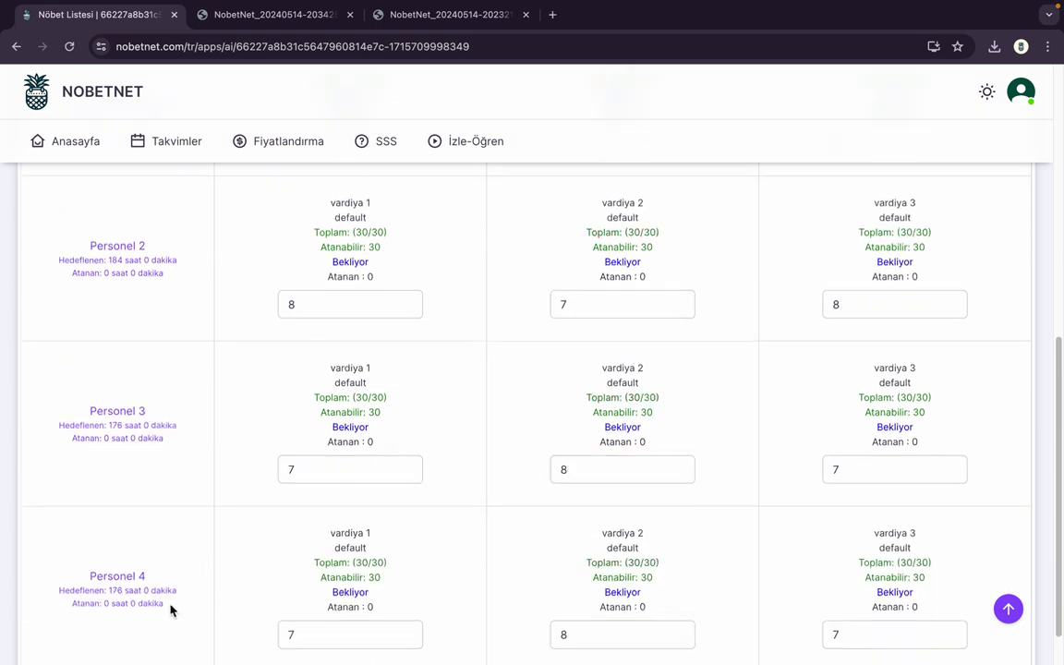
# Step: Set the vardiya 1 count of Personel 2 to 7 and that of Personel 3 to 8
pyautogui.scroll(-1, 170, 610)
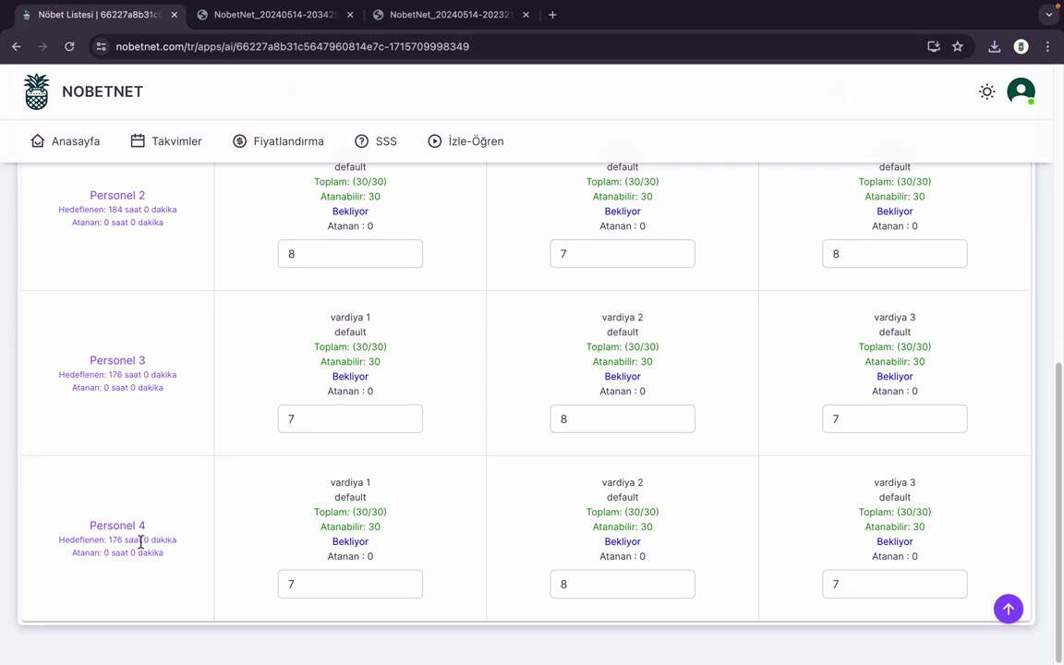
pyautogui.scroll(3, 138, 535)
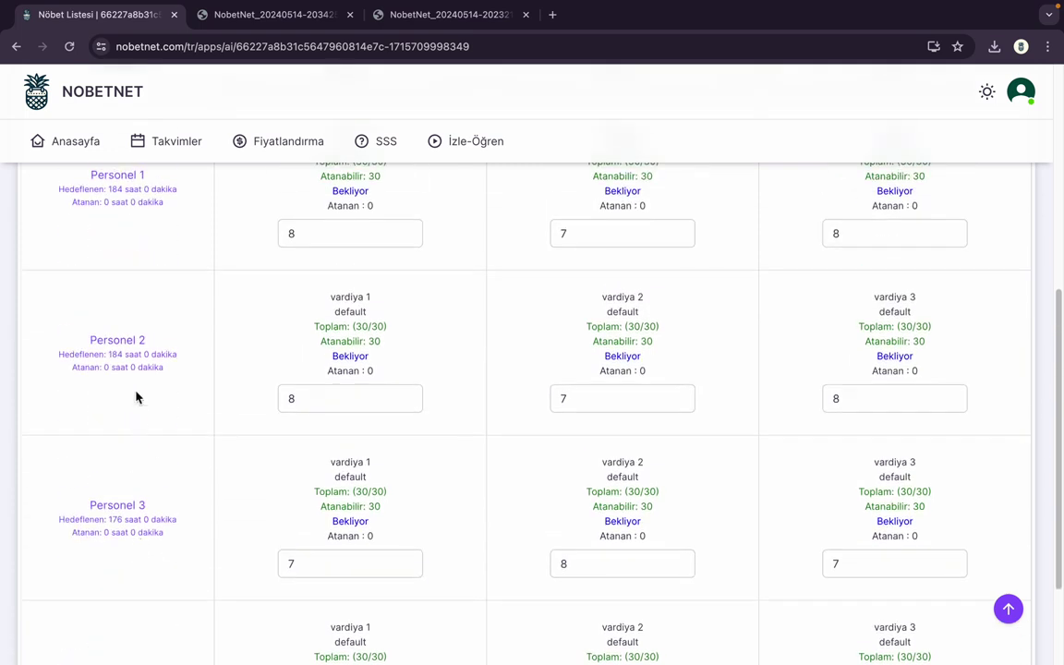
pyautogui.scroll(1, 135, 393)
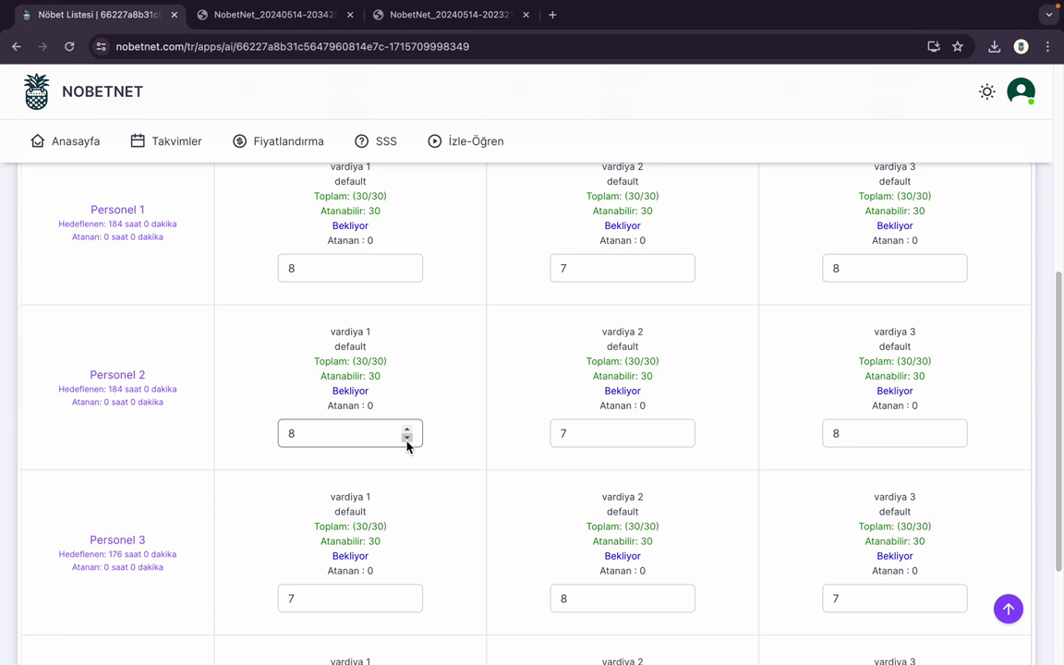
pyautogui.click(407, 438)
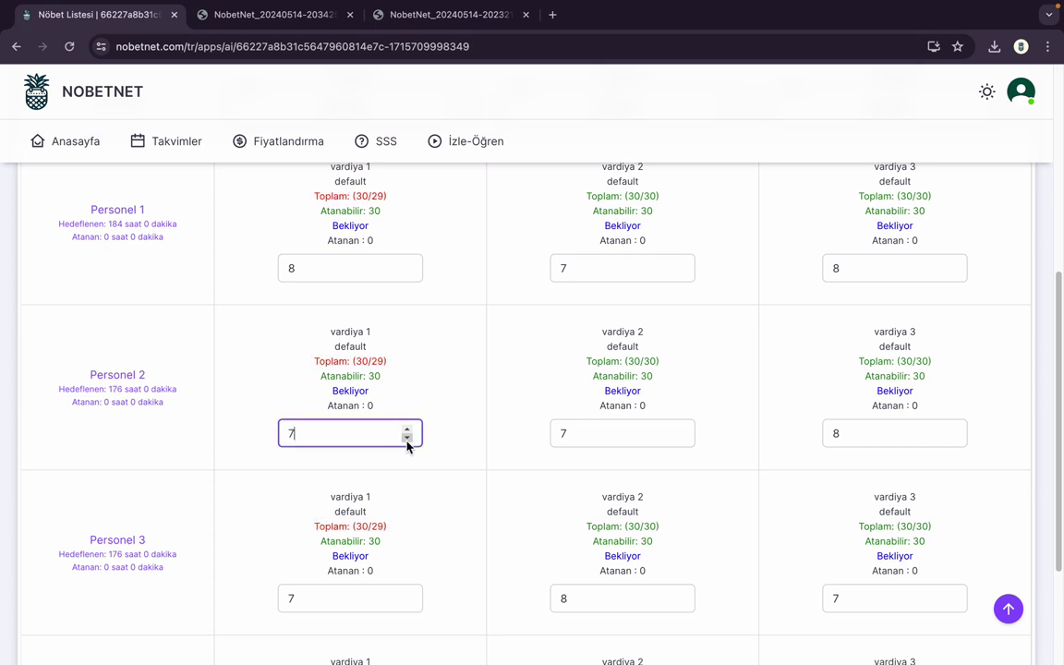
pyautogui.click(408, 596)
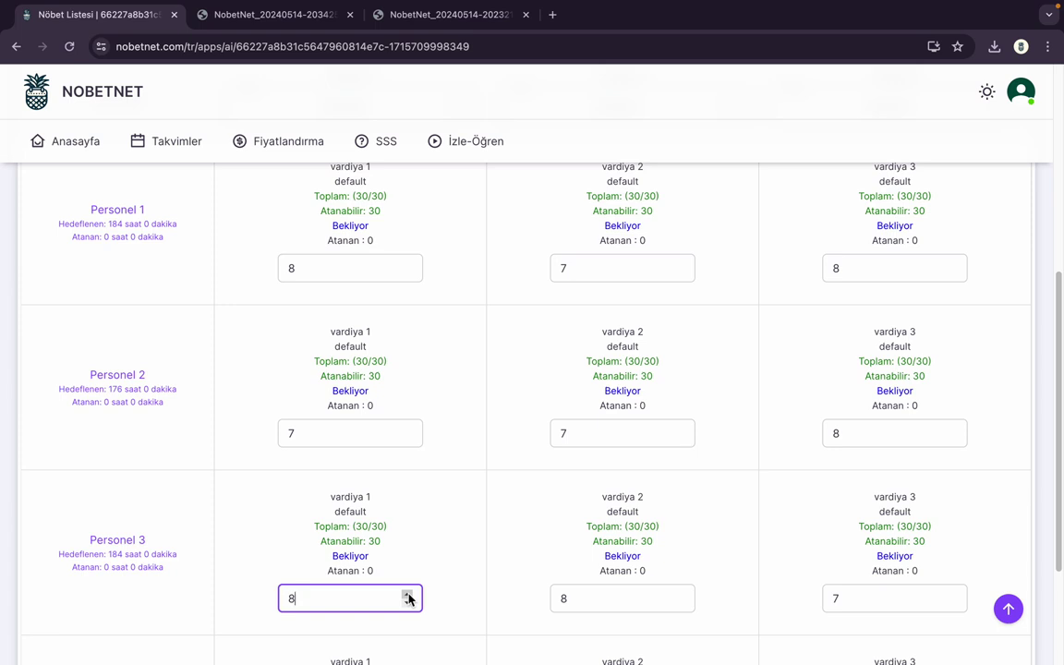
# Step: Set the vardiya 1 count of Personel 3 to 7 and that of Personel 2 to 8, and save the distribution
pyautogui.click(408, 602)
pyautogui.click(408, 431)
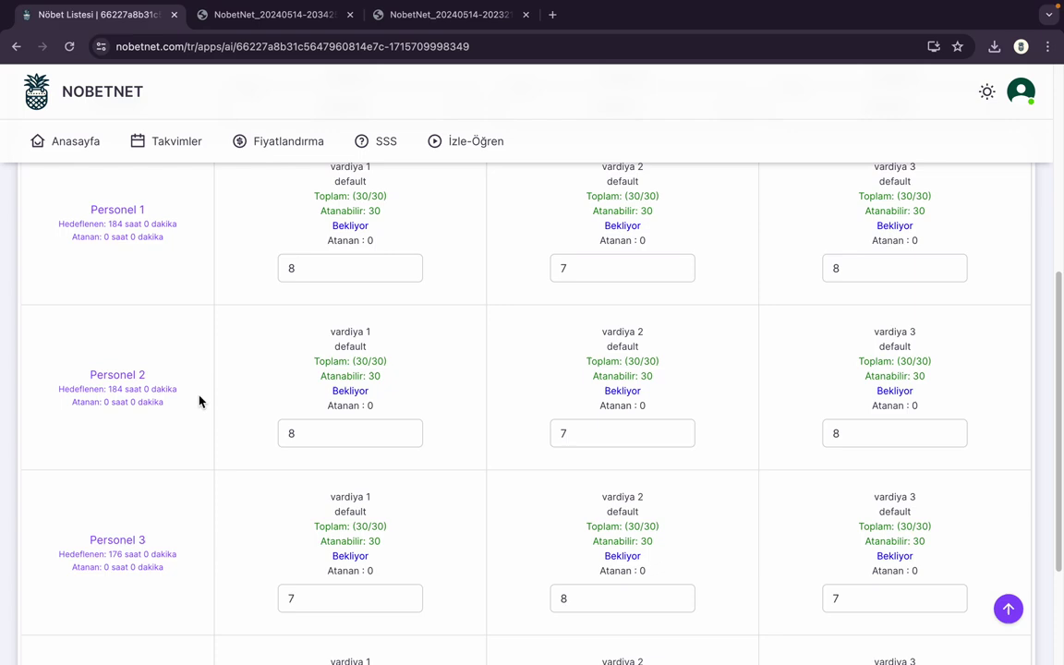
pyautogui.scroll(-1, 198, 401)
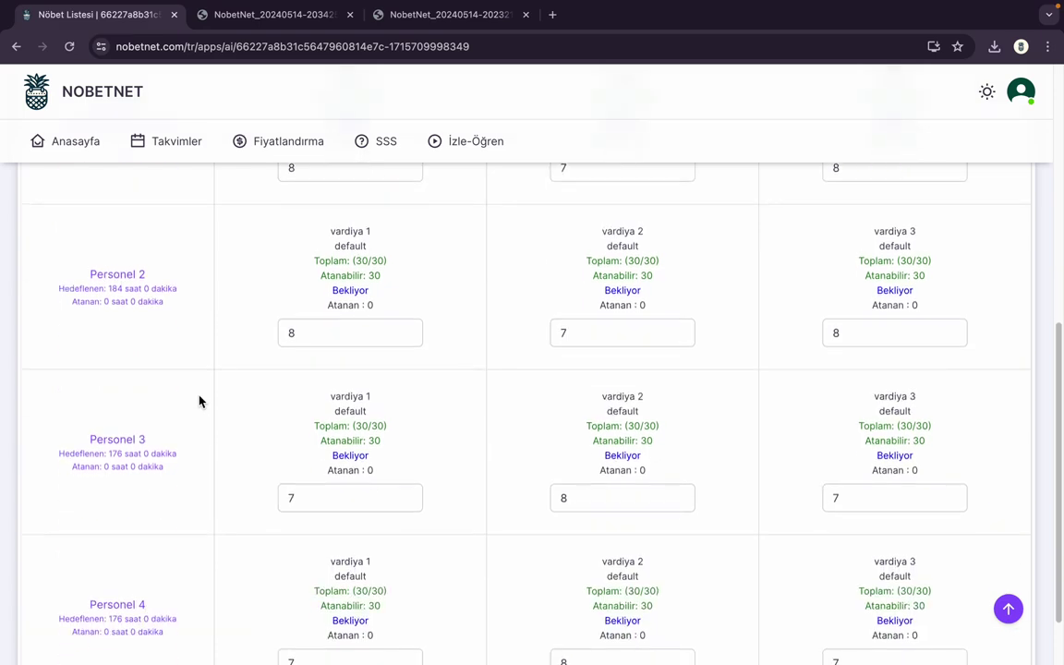
pyautogui.scroll(4, 199, 401)
pyautogui.scroll(1, 198, 401)
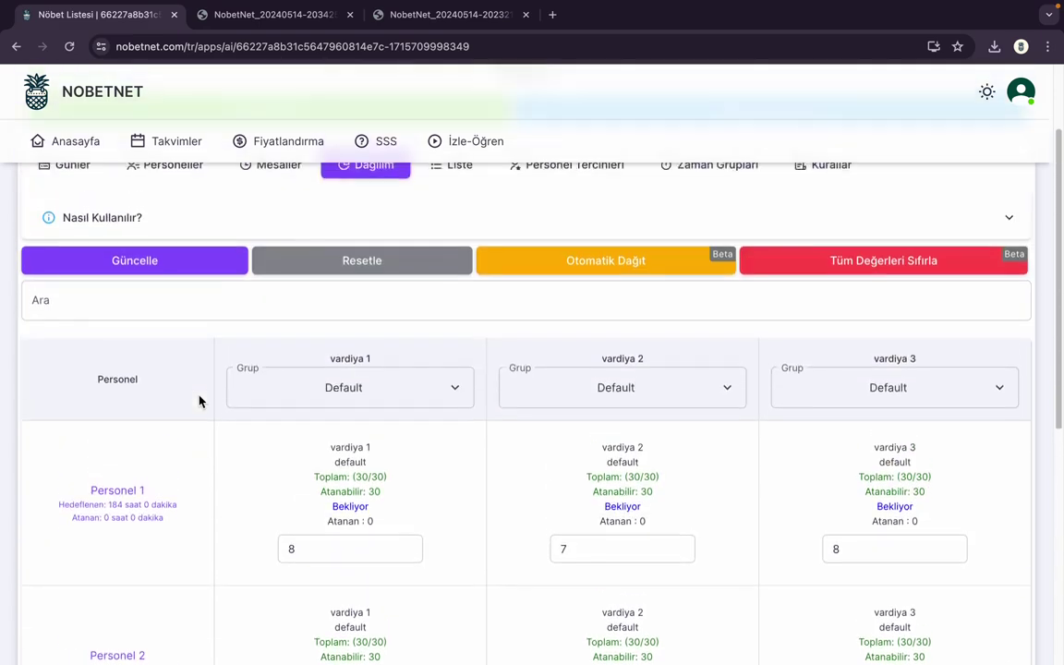
pyautogui.click(201, 266)
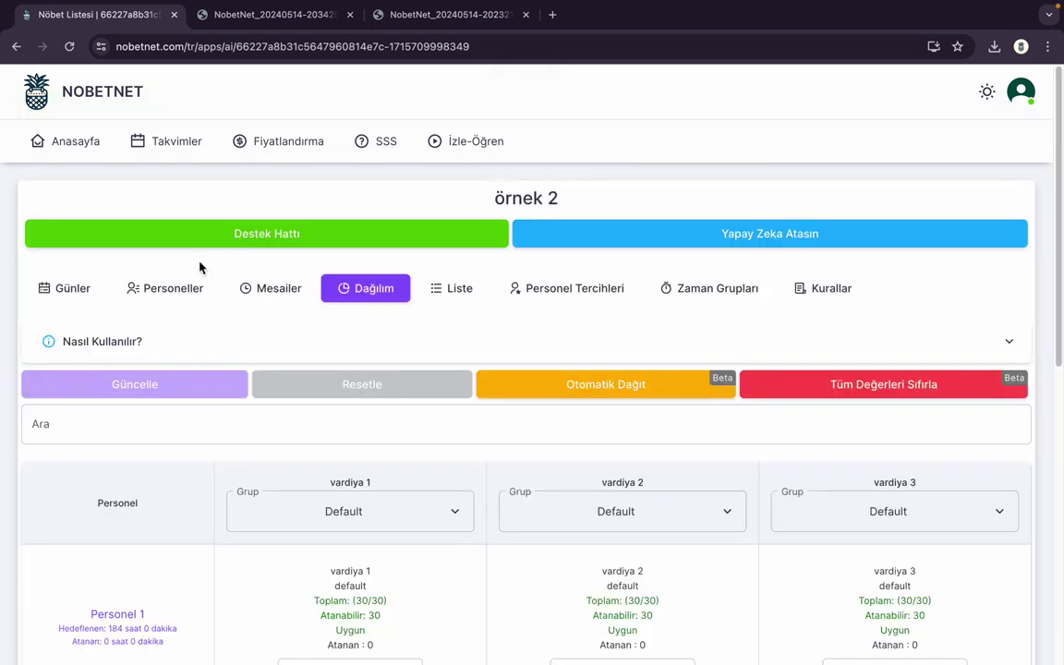
# Step: Have the AI assign the June 2024 shifts in the duty list and review the assignments across the month
pyautogui.click(454, 303)
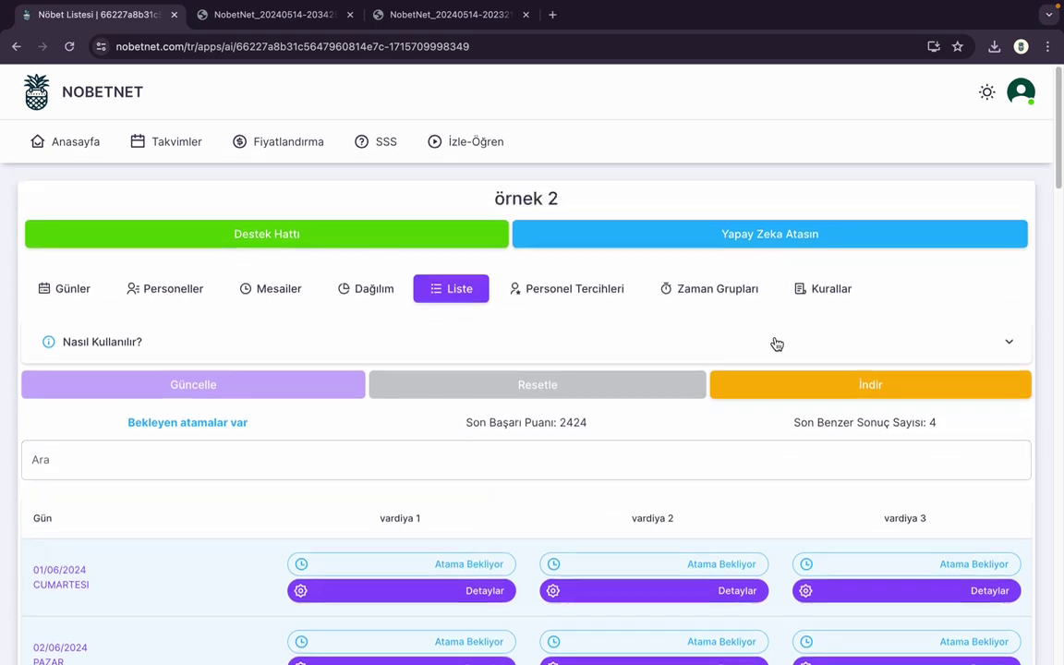
pyautogui.click(835, 248)
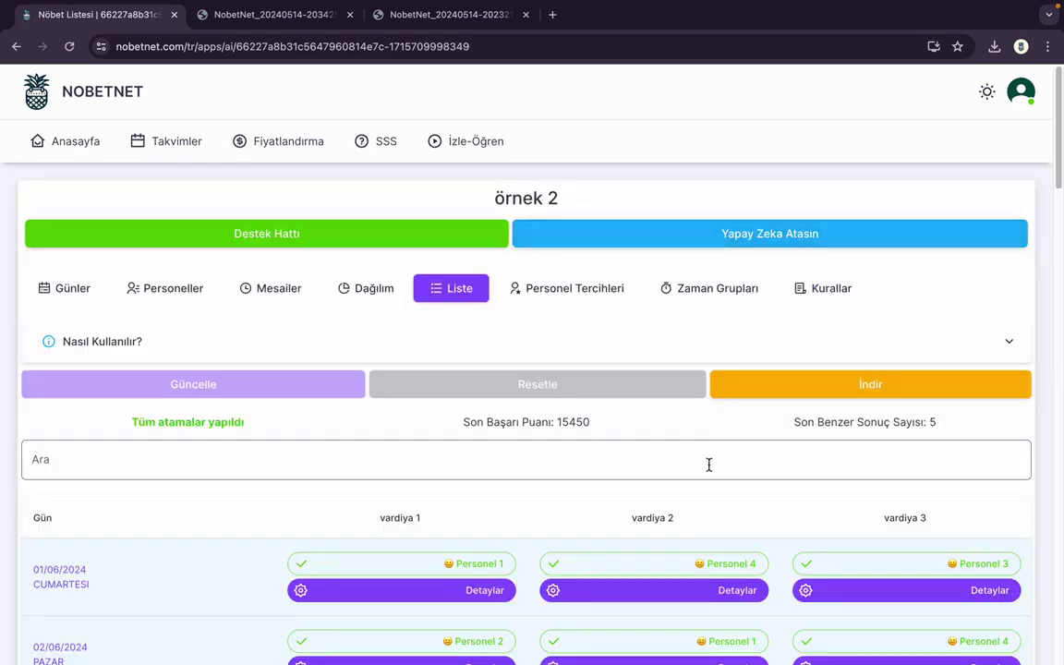
pyautogui.scroll(-15, 708, 465)
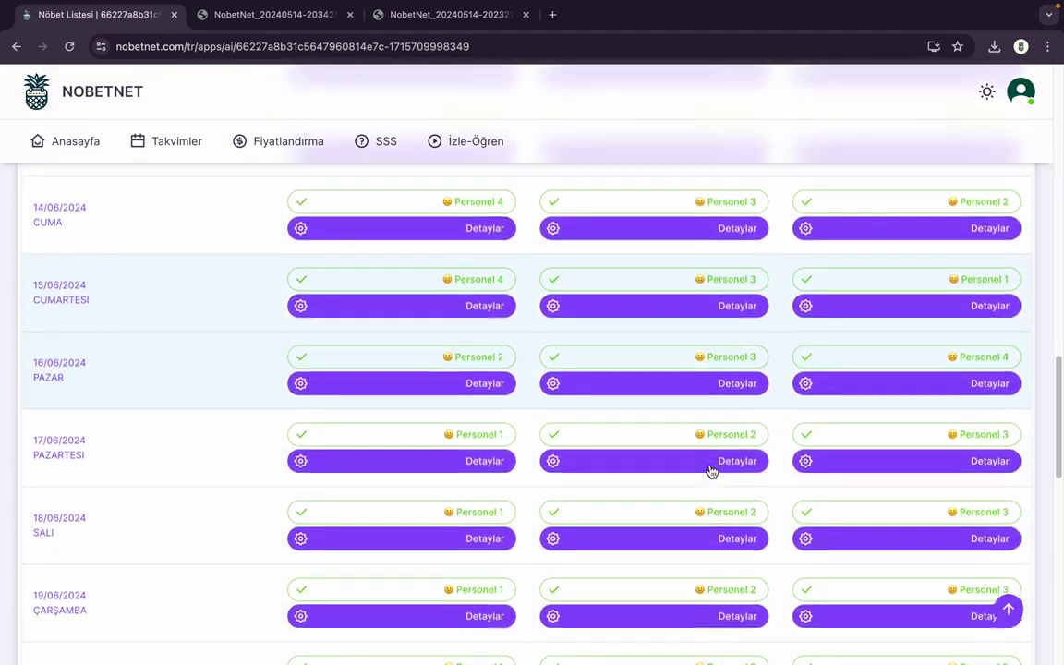
pyautogui.scroll(-10, 711, 471)
pyautogui.scroll(18, 711, 472)
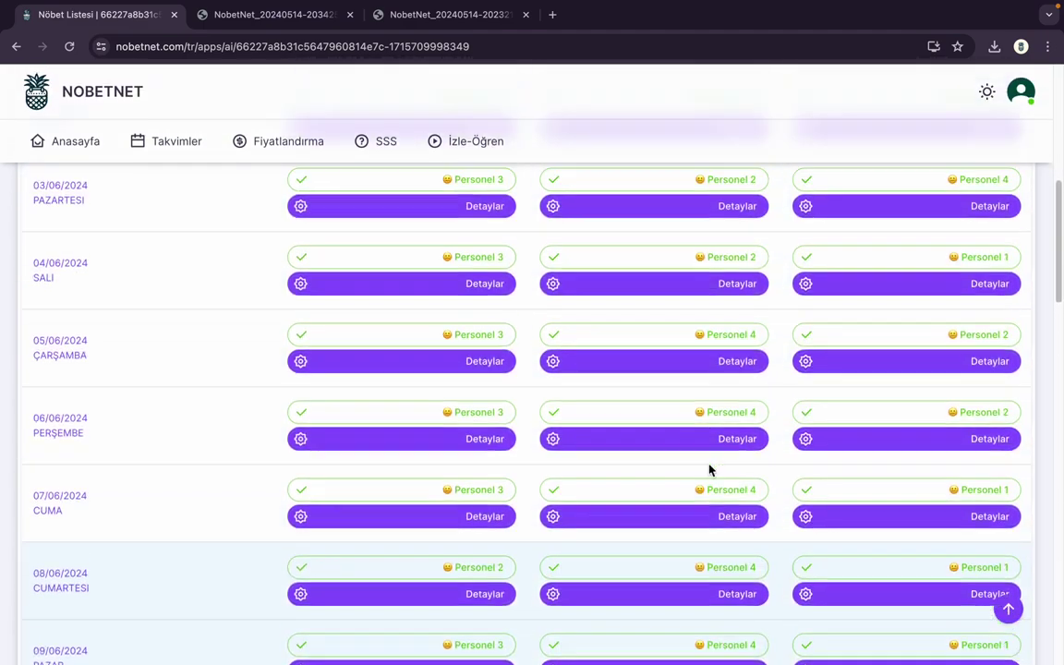
pyautogui.scroll(5, 708, 470)
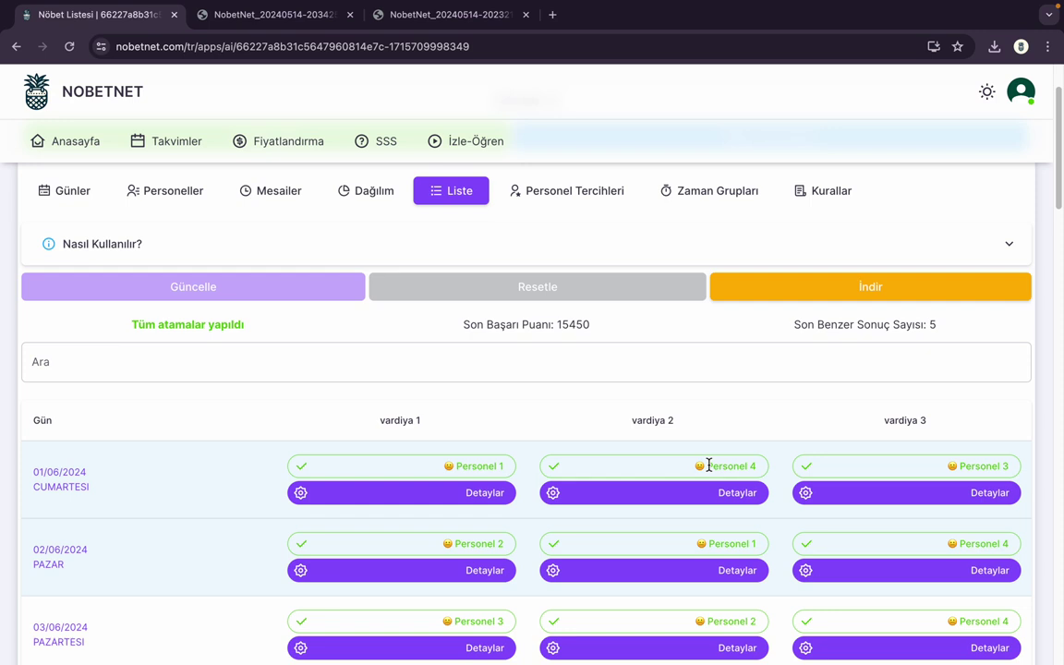
pyautogui.scroll(2, 708, 465)
# Step: Mark 3, 10, 17 and 24 June as İzinli in all shifts for Personel 1 in the staff preferences
pyautogui.click(555, 251)
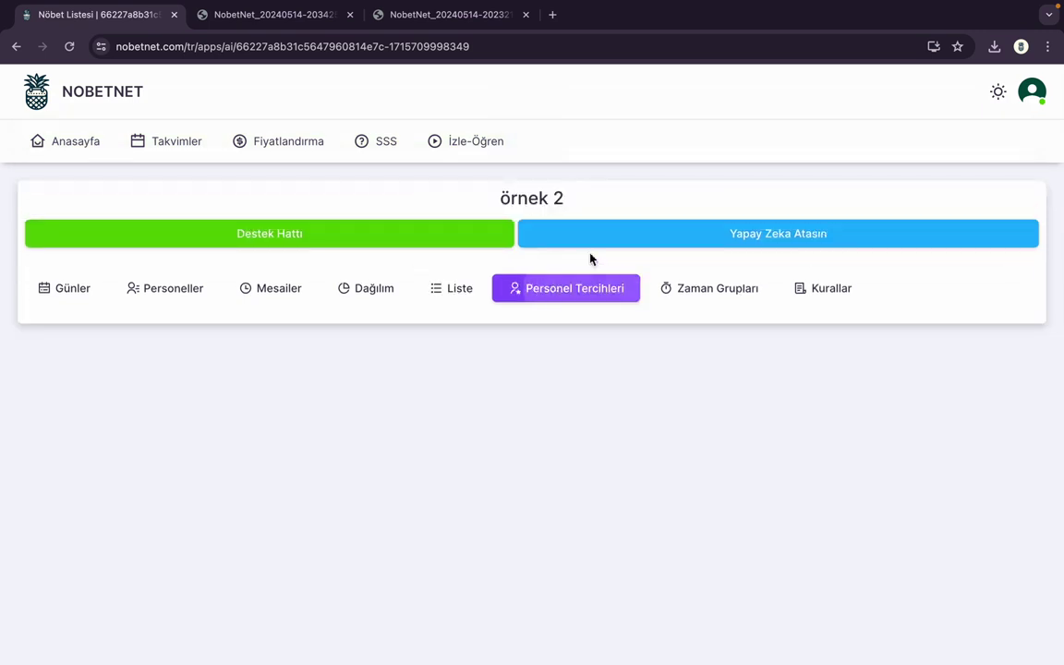
pyautogui.scroll(-2, 339, 420)
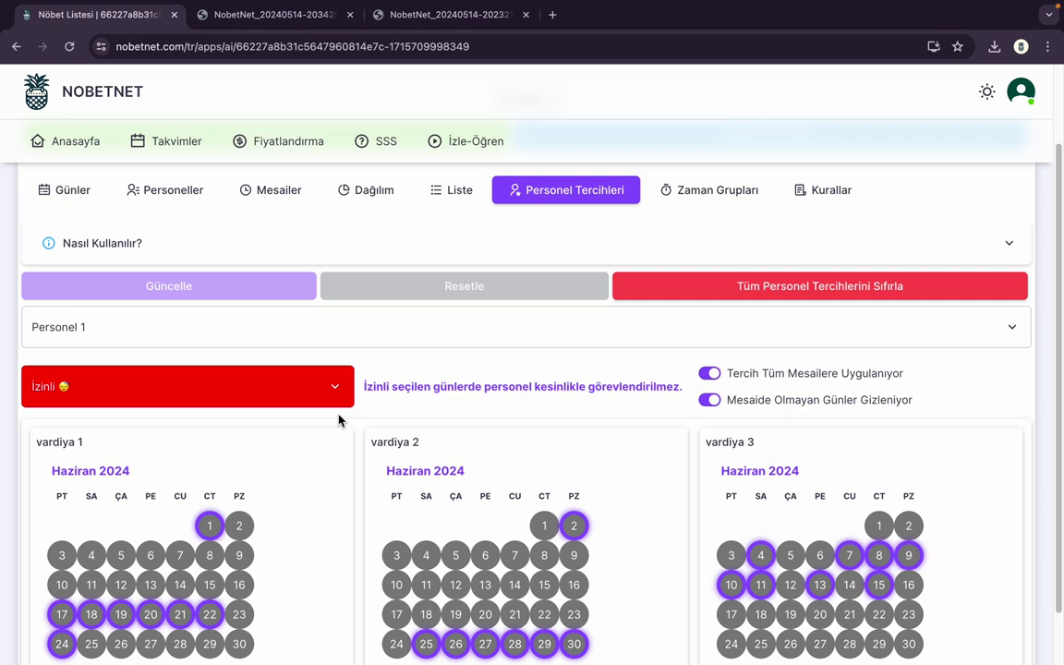
pyautogui.scroll(-1, 338, 420)
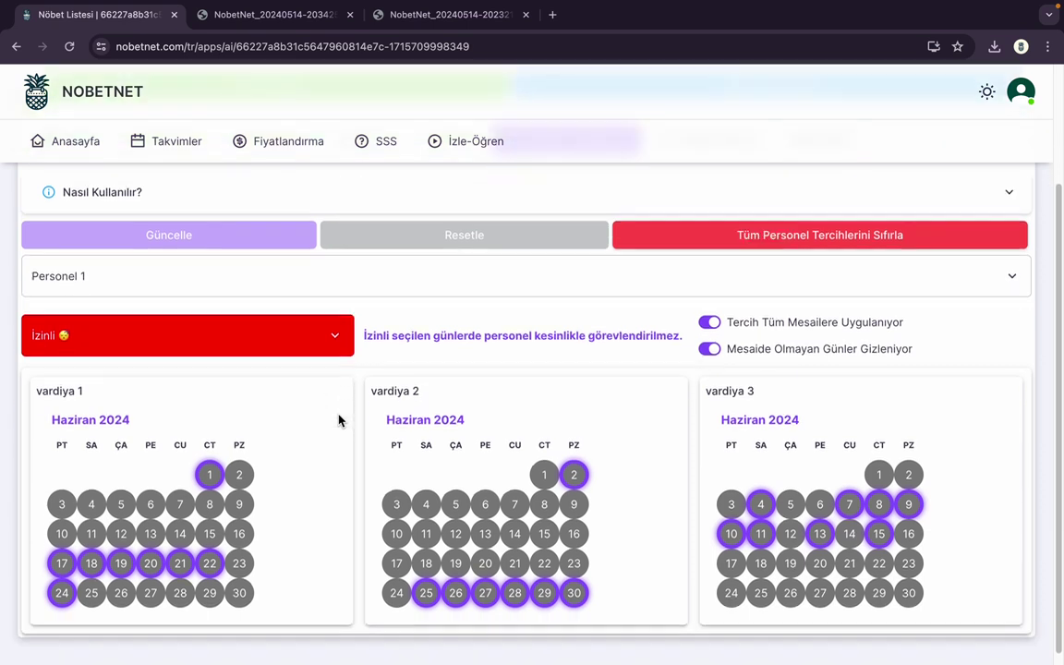
pyautogui.click(62, 504)
pyautogui.click(62, 534)
pyautogui.click(62, 563)
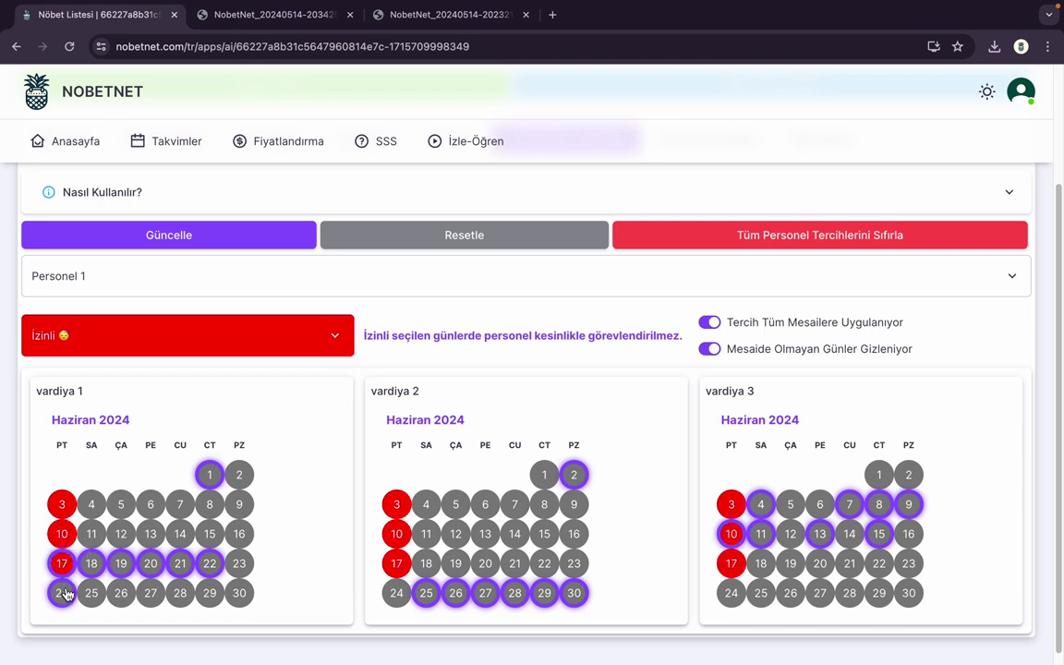
pyautogui.click(63, 593)
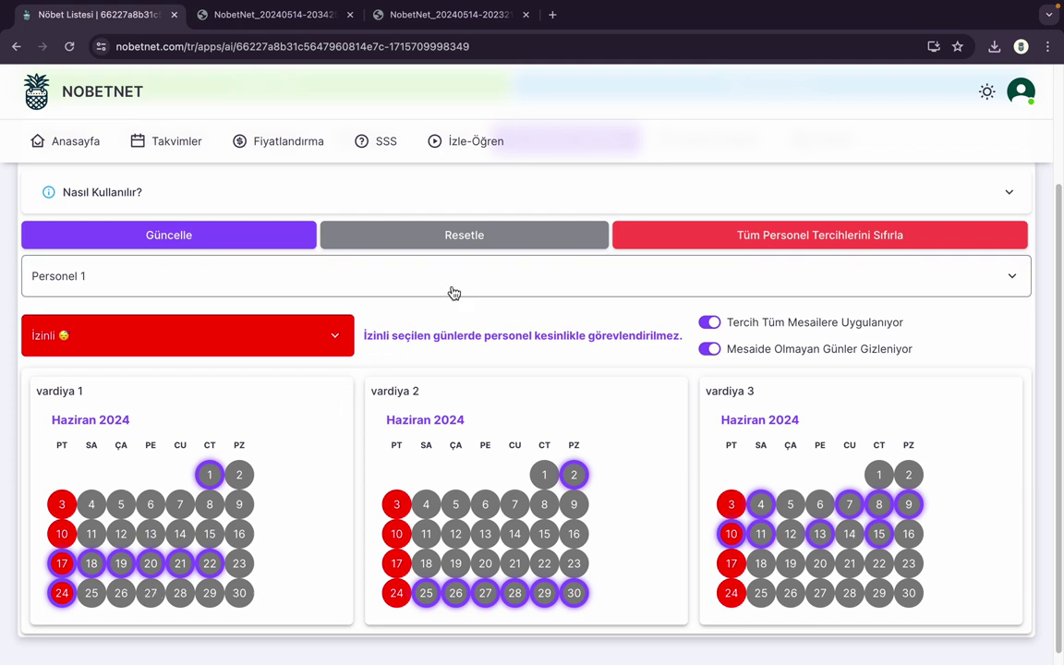
# Step: Mark 4, 11, 18 and 25 June as İzinli in all shifts for Personel 2
pyautogui.click(453, 293)
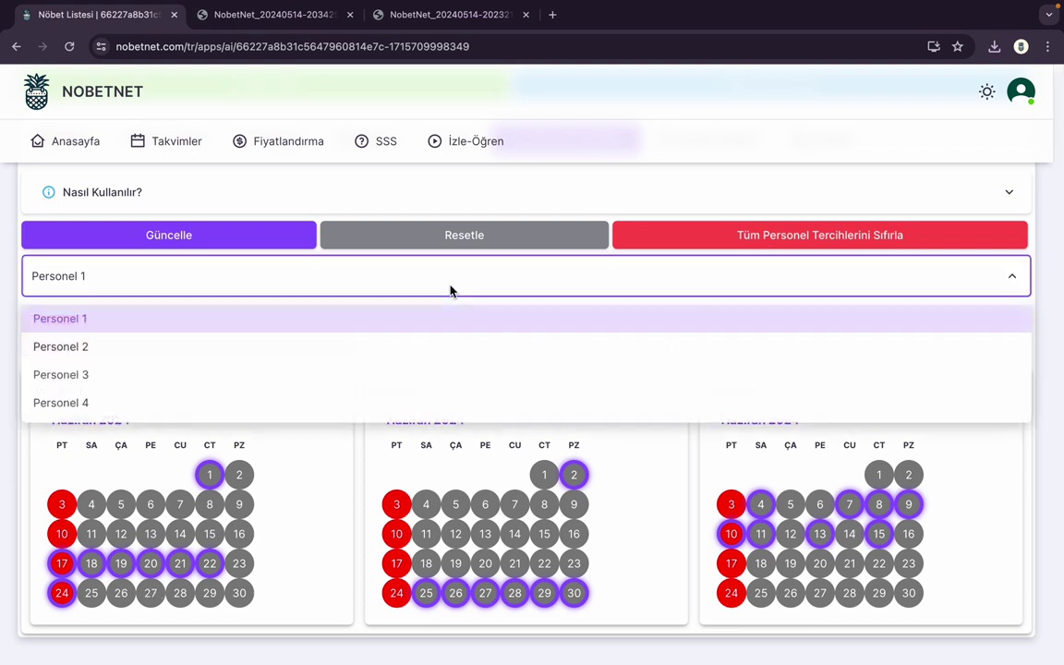
pyautogui.click(367, 351)
pyautogui.click(91, 504)
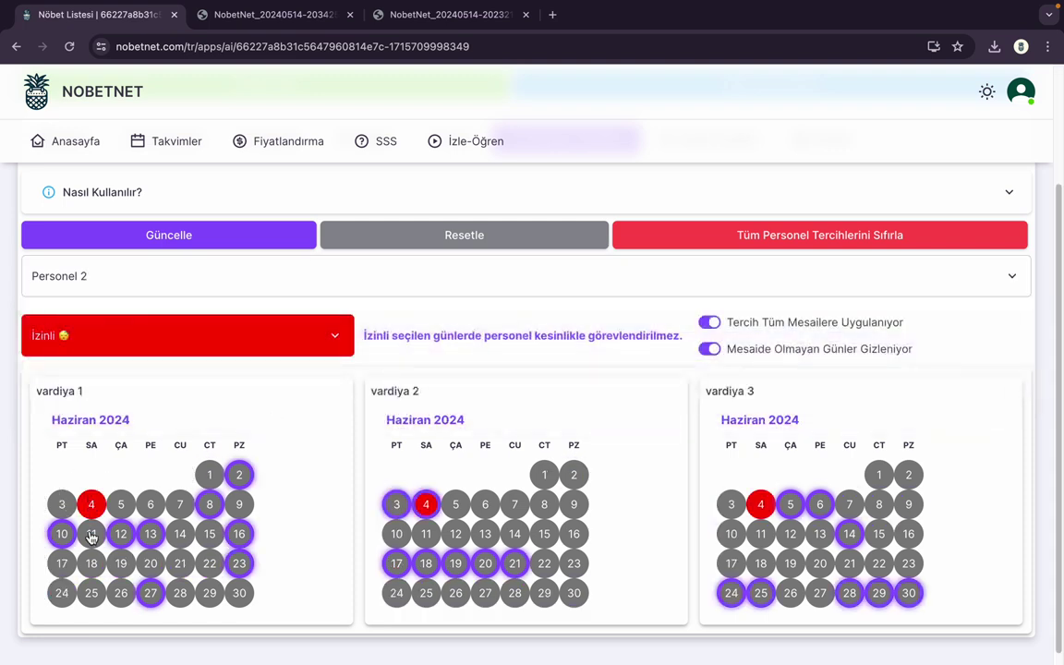
pyautogui.click(92, 534)
pyautogui.click(91, 563)
pyautogui.click(91, 593)
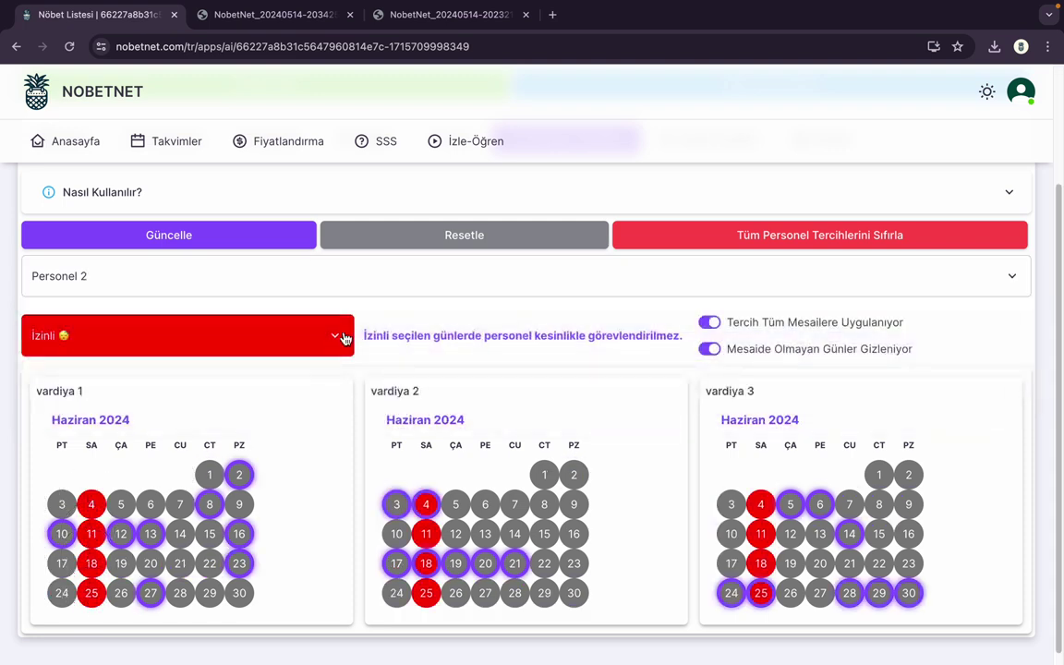
# Step: Mark 5, 12, 19 and 26 June as İzinli in all shifts for Personel 3
pyautogui.click(399, 292)
pyautogui.click(255, 386)
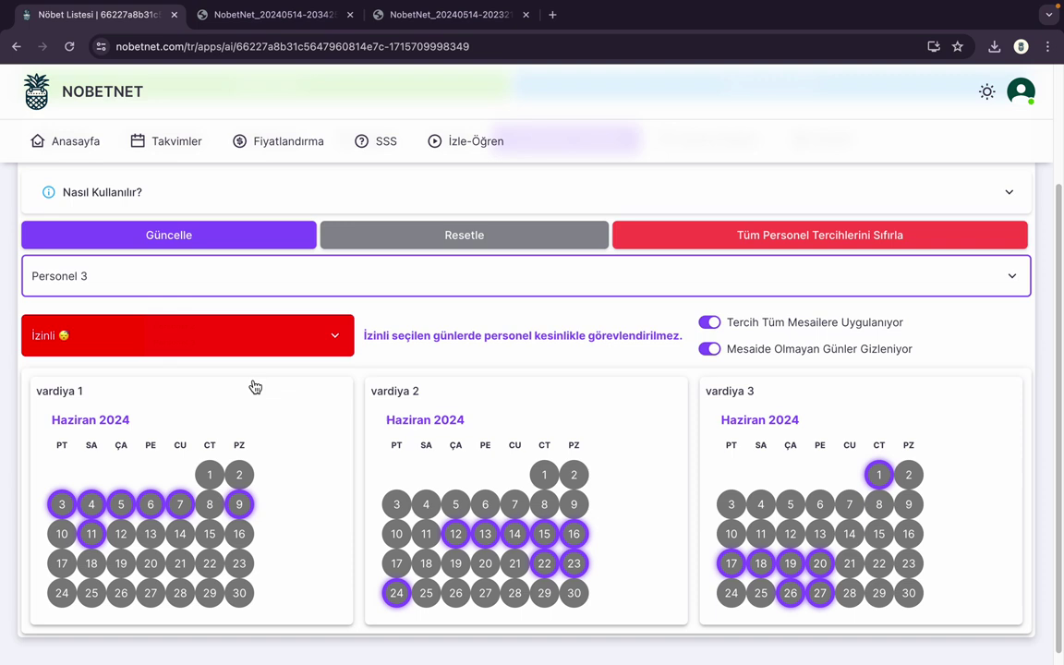
pyautogui.click(121, 505)
pyautogui.click(121, 534)
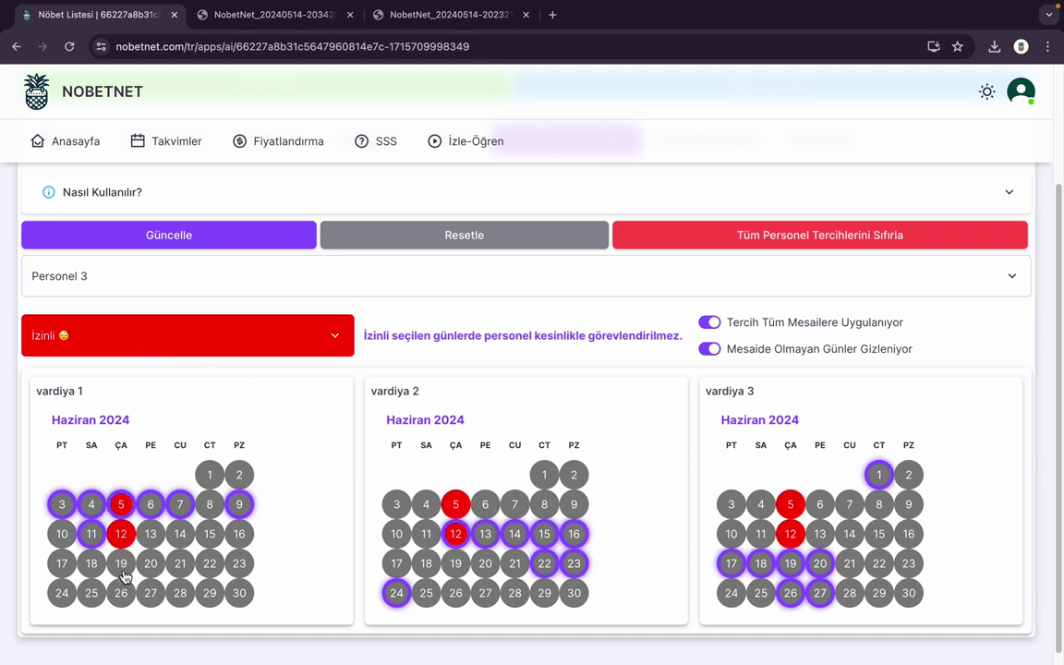
pyautogui.click(121, 563)
pyautogui.click(121, 593)
# Step: Mark 6, 13, 20 and 27 June as İzinli in all shifts for Personel 4
pyautogui.click(371, 285)
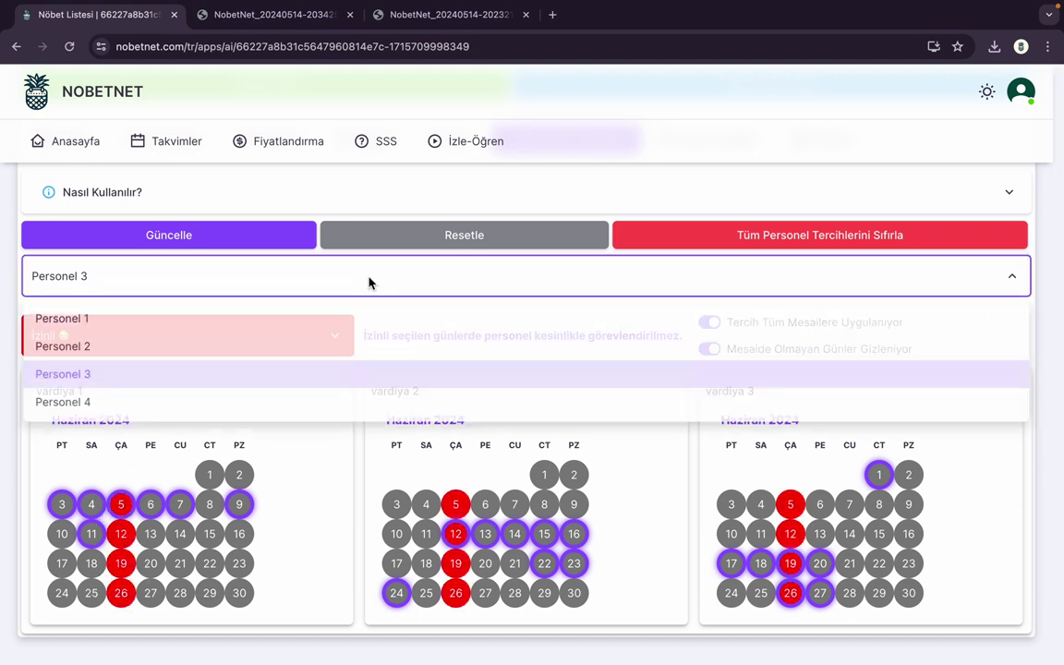
pyautogui.click(238, 404)
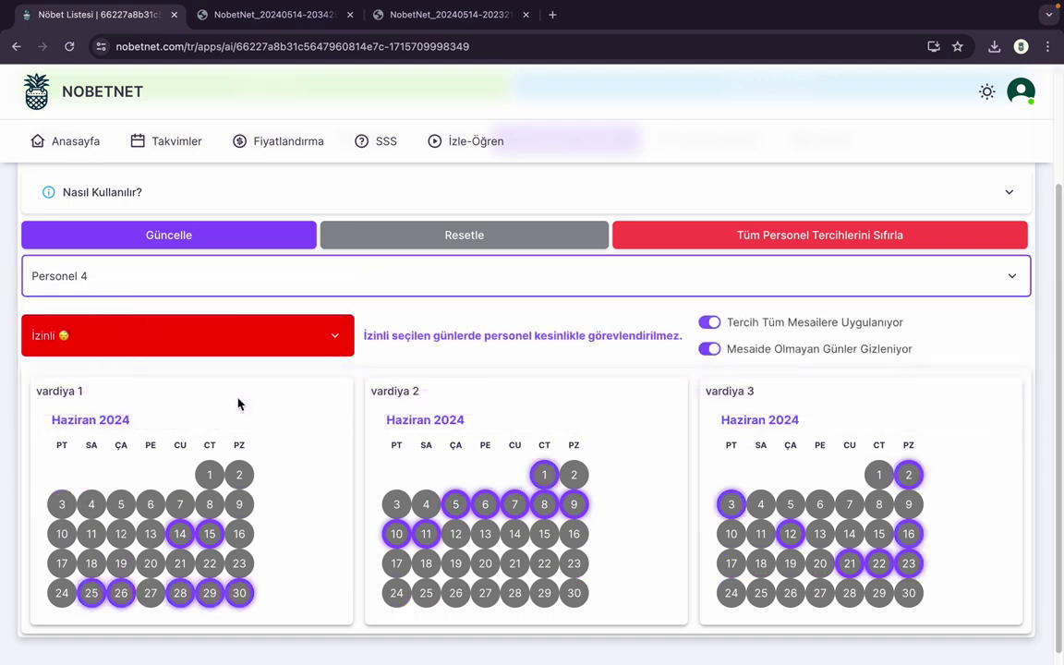
pyautogui.click(150, 505)
pyautogui.click(150, 534)
pyautogui.click(150, 563)
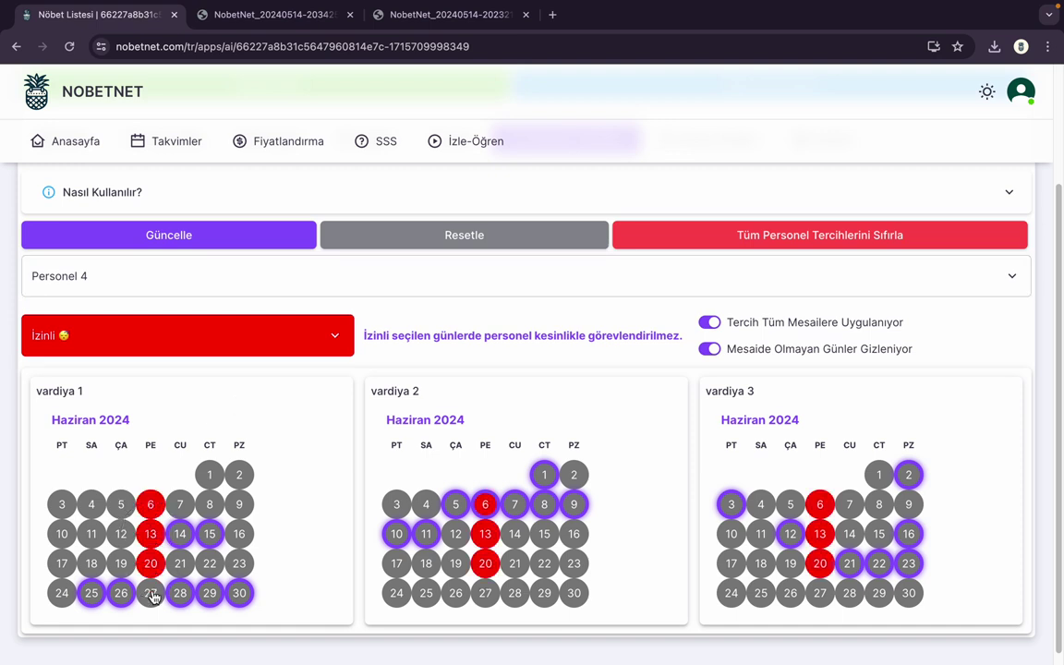
pyautogui.click(152, 593)
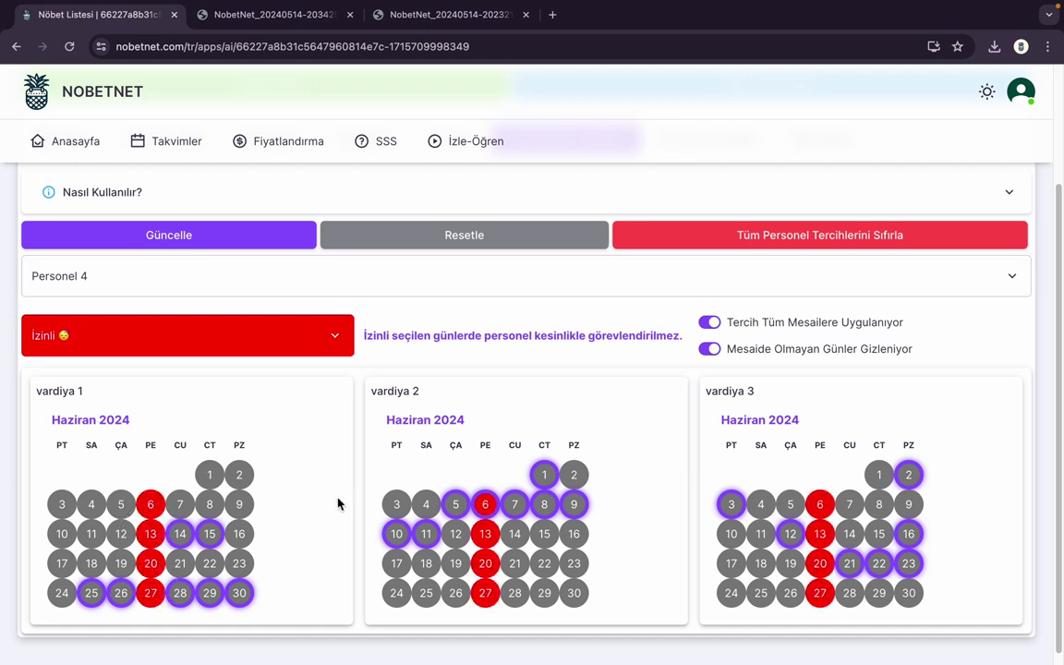
# Step: Try the single-shift preference mode by marking 7 June as İzinli only in Personel 4's vardiya 3, and return that day to Nötr
pyautogui.scroll(1, 338, 504)
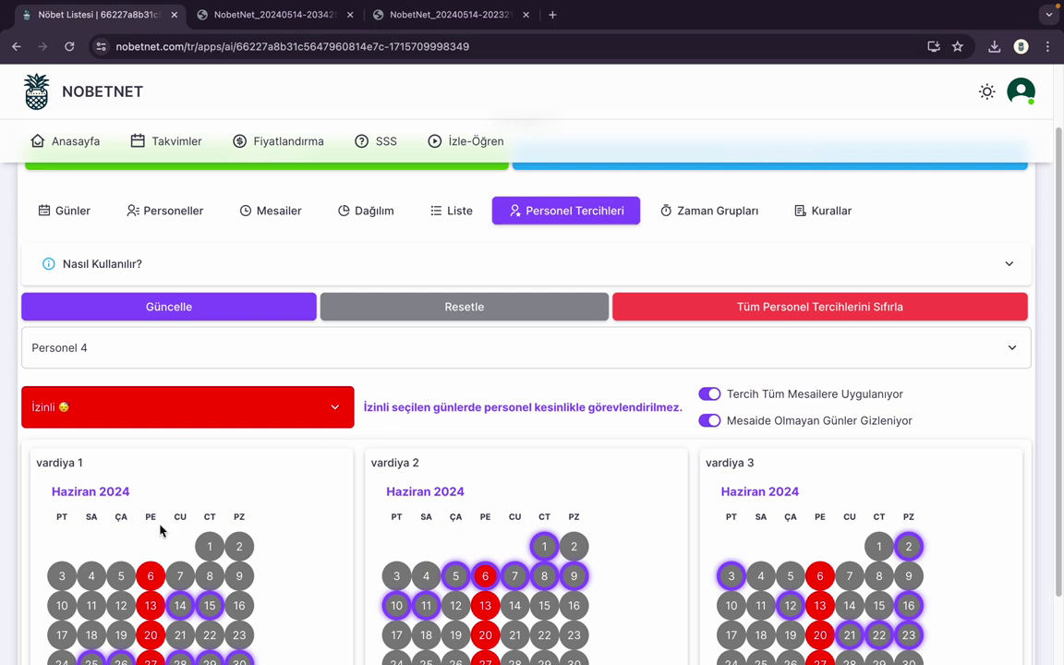
pyautogui.scroll(-1, 160, 529)
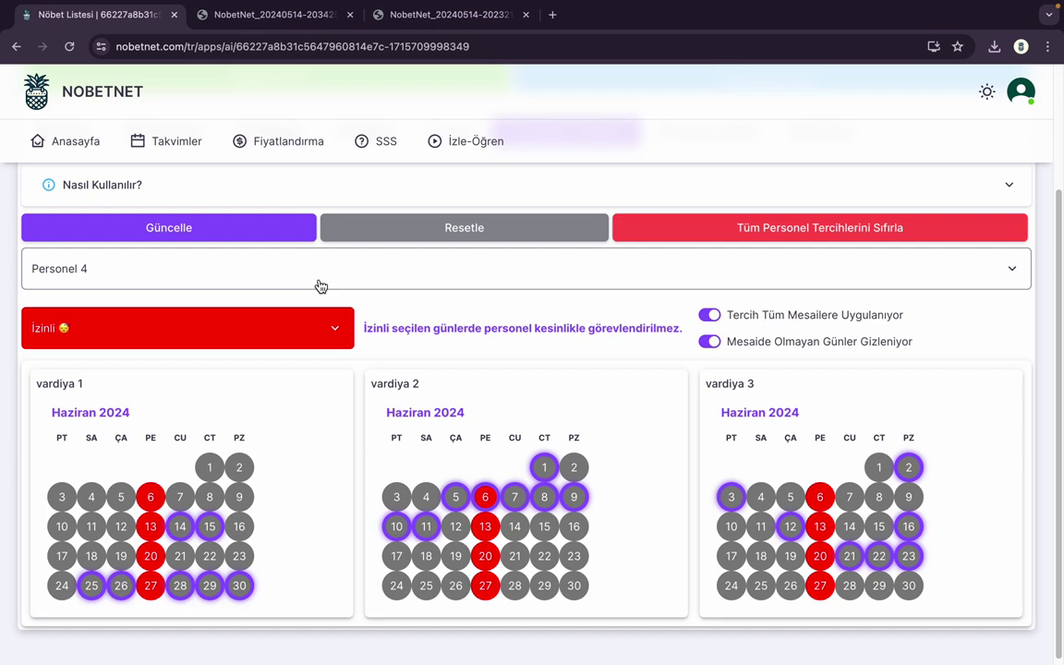
pyautogui.click(711, 315)
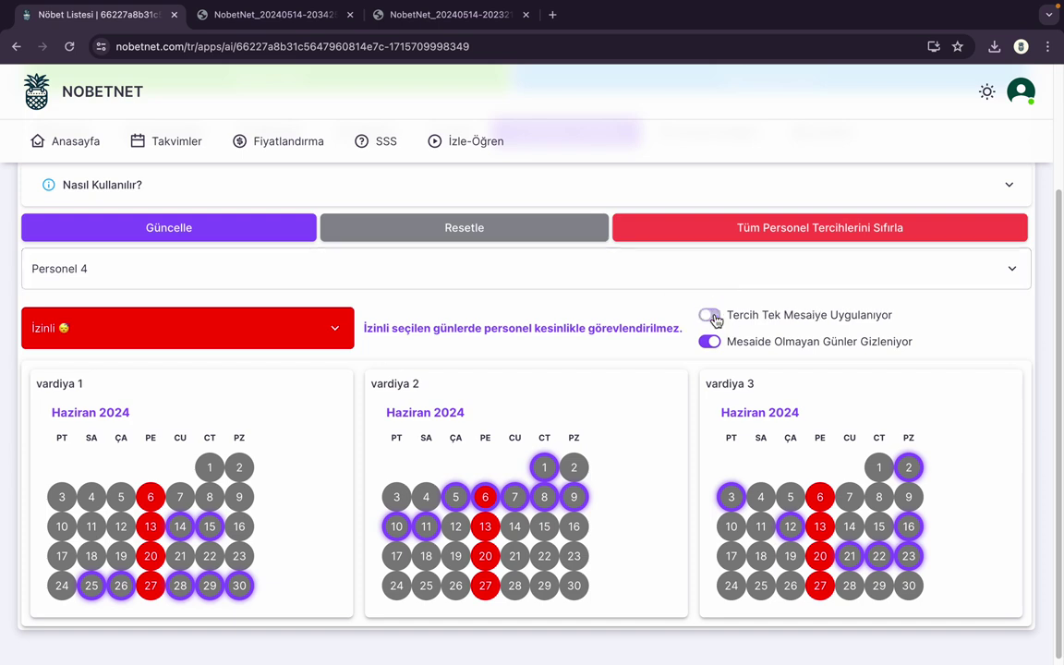
pyautogui.click(850, 498)
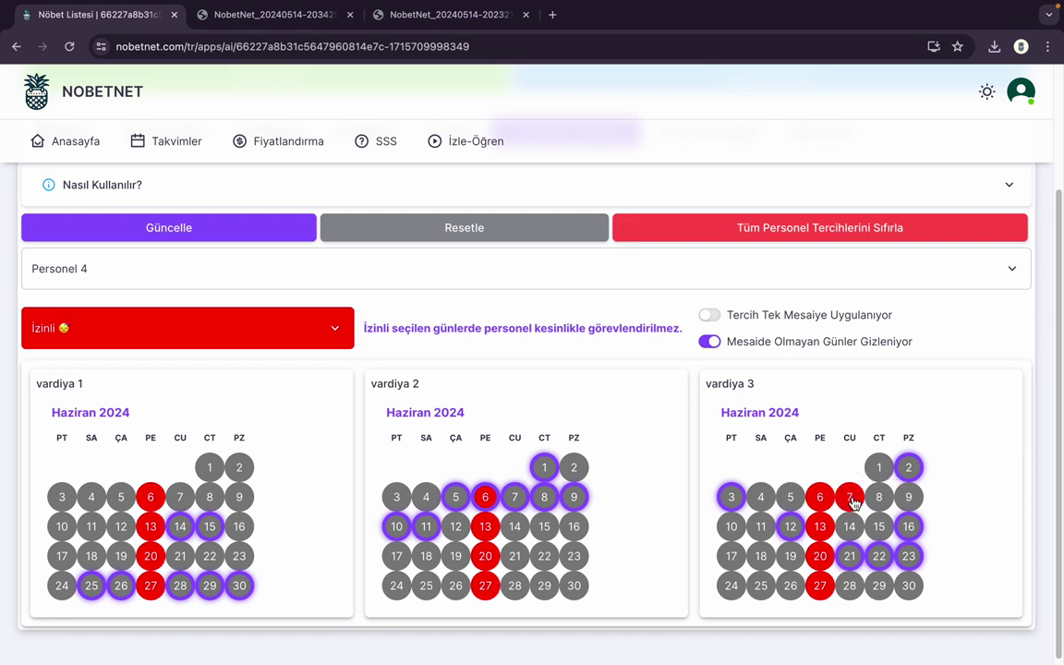
pyautogui.click(318, 335)
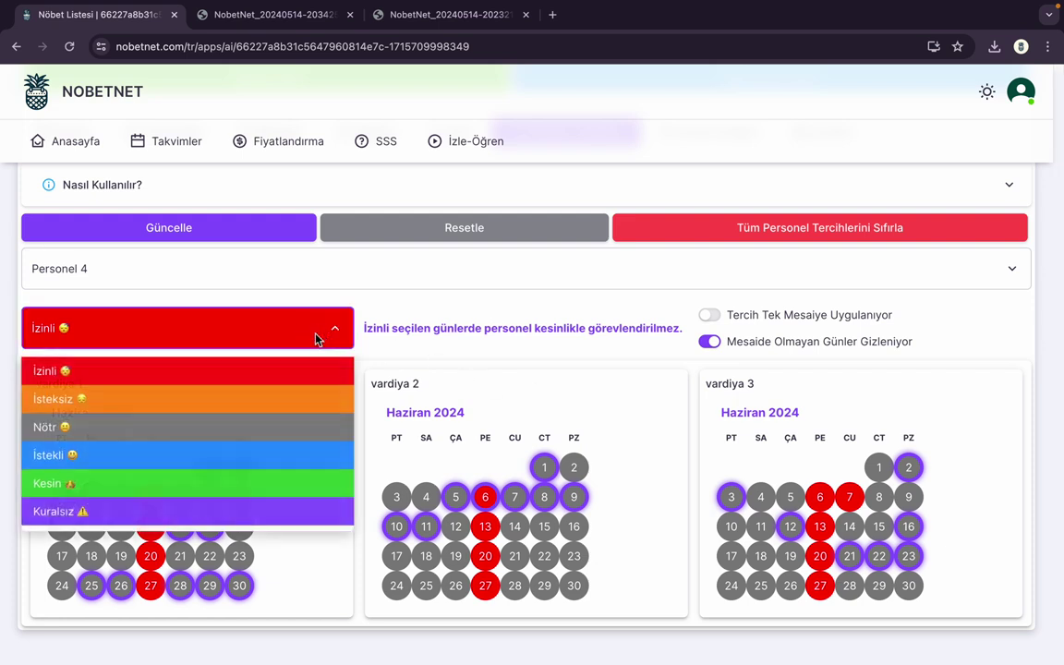
pyautogui.click(238, 425)
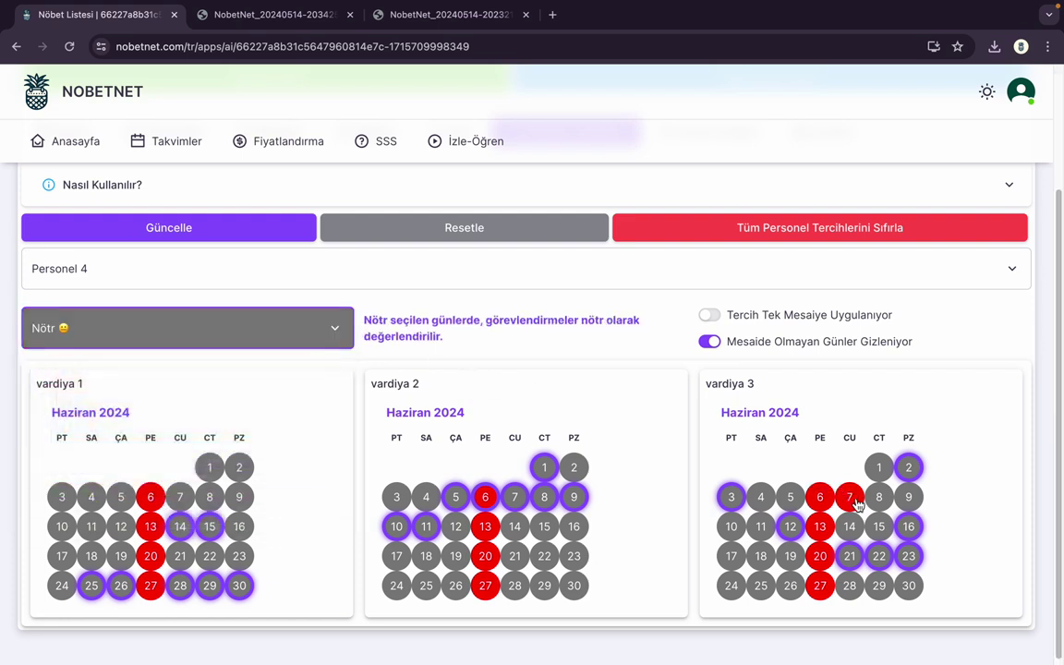
pyautogui.click(770, 447)
# Step: Save the staff preferences and have the AI assign the shifts in the duty list again
pyautogui.click(258, 232)
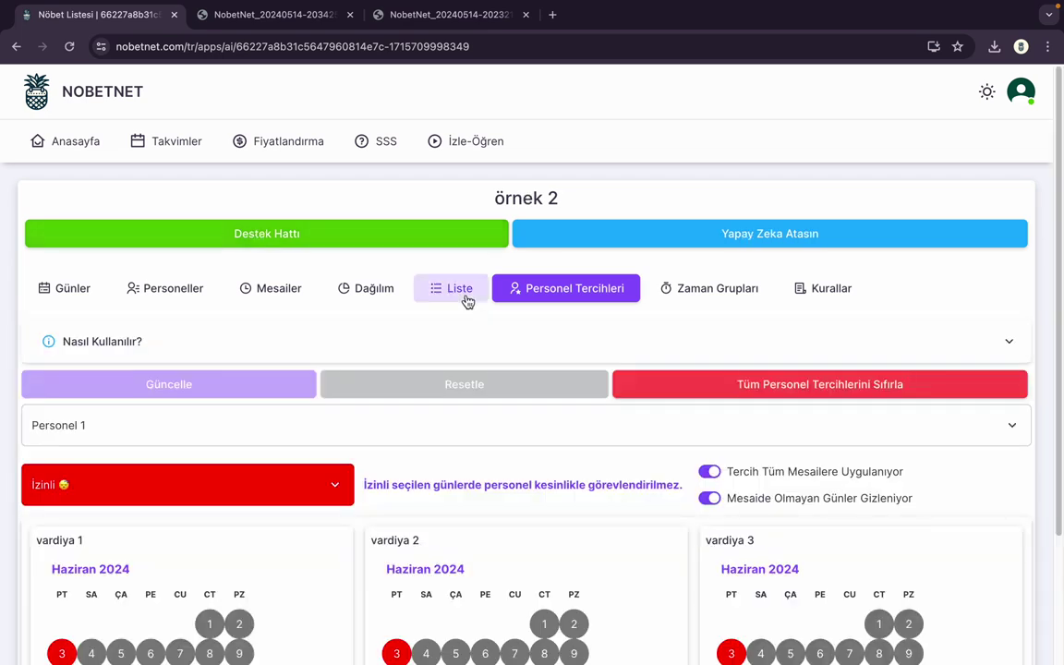
pyautogui.click(462, 291)
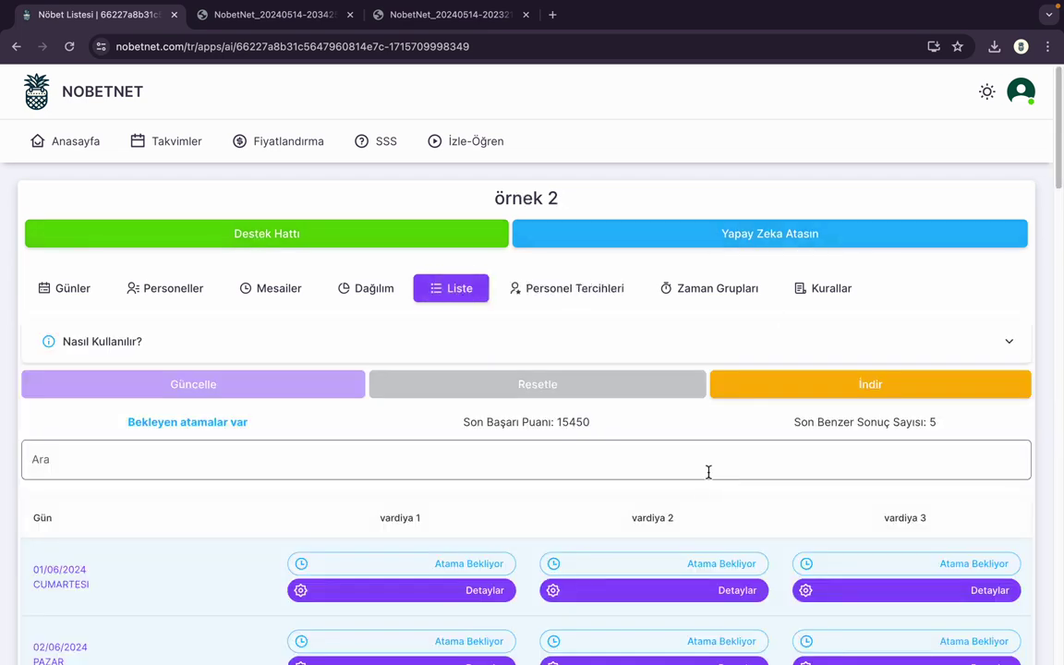
pyautogui.click(854, 240)
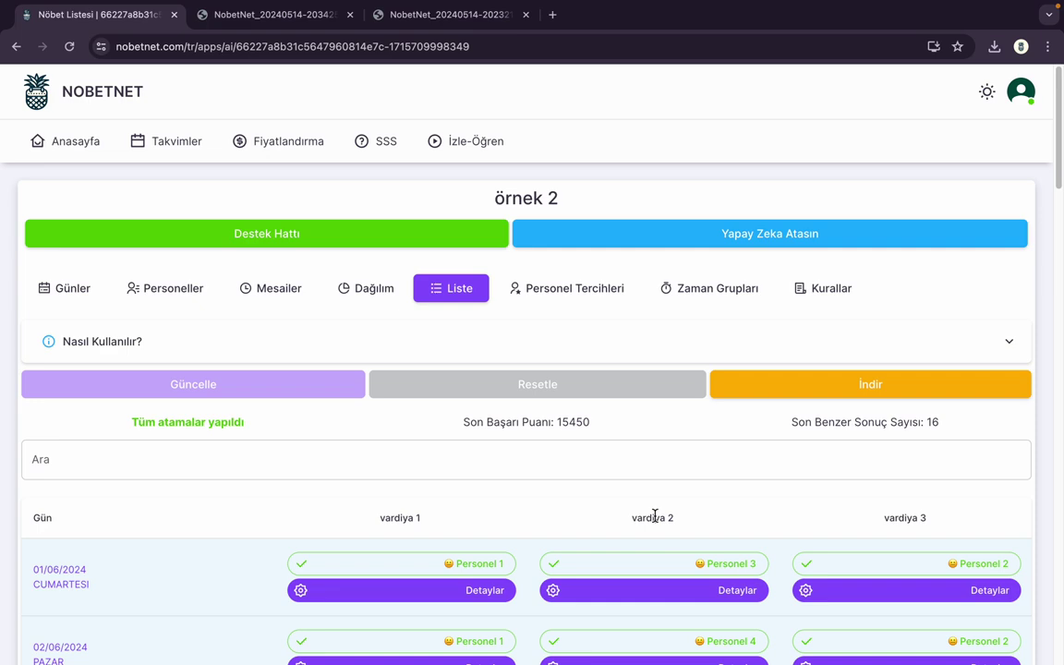
pyautogui.scroll(-2, 654, 517)
pyautogui.scroll(-2, 654, 520)
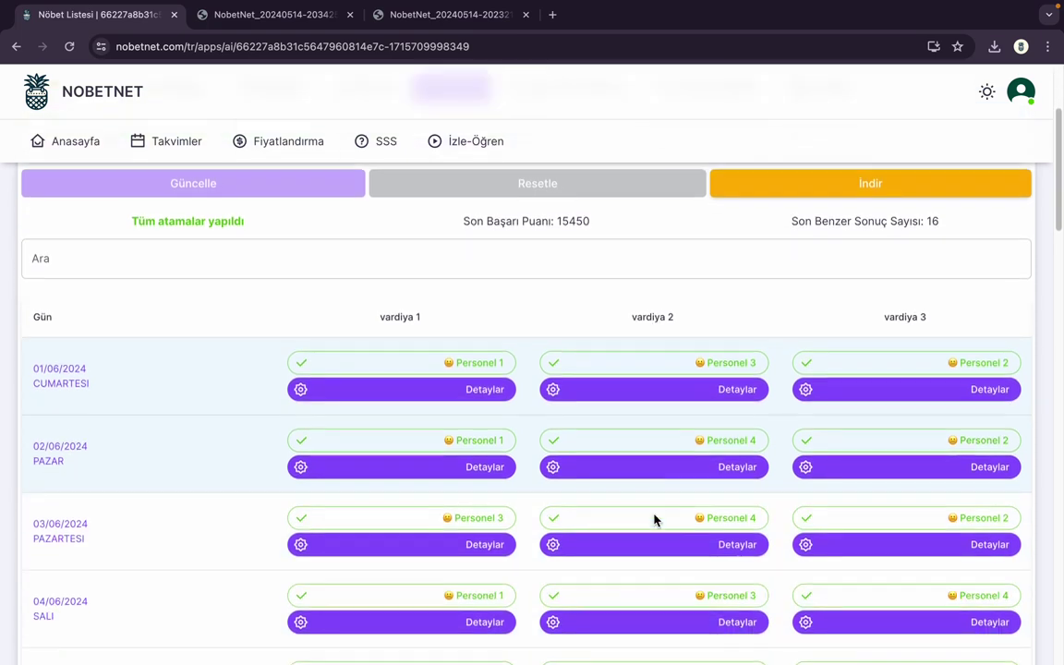
pyautogui.scroll(3, 656, 520)
# Step: Review the İzinli days and assigned shifts of Personel 1 through Personel 4 in the staff preference calendars
pyautogui.click(576, 279)
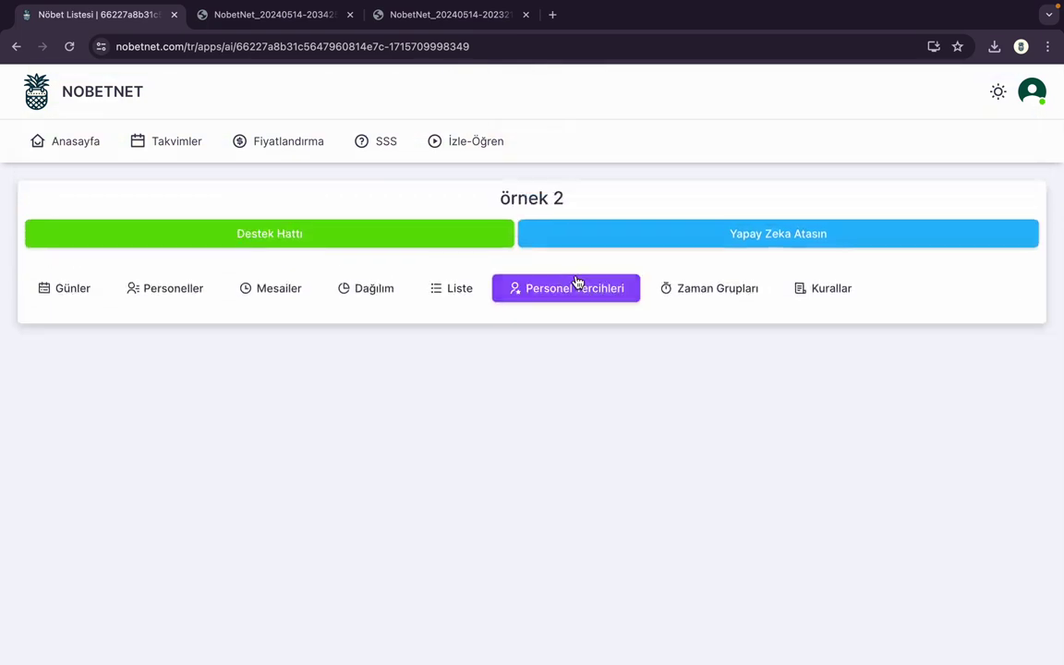
pyautogui.scroll(-3, 325, 479)
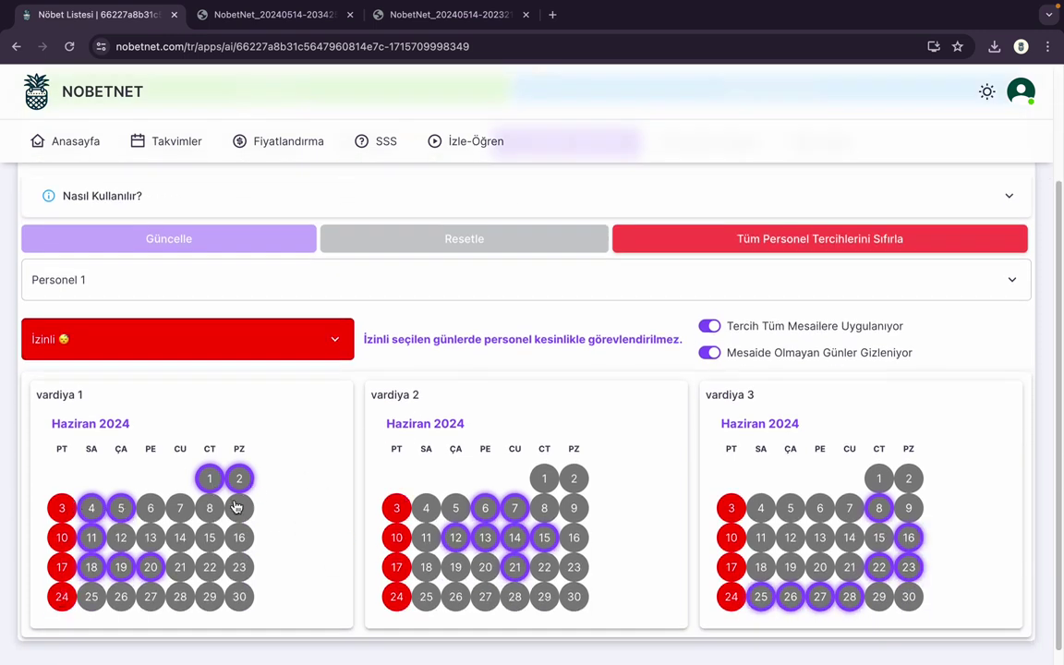
pyautogui.click(354, 283)
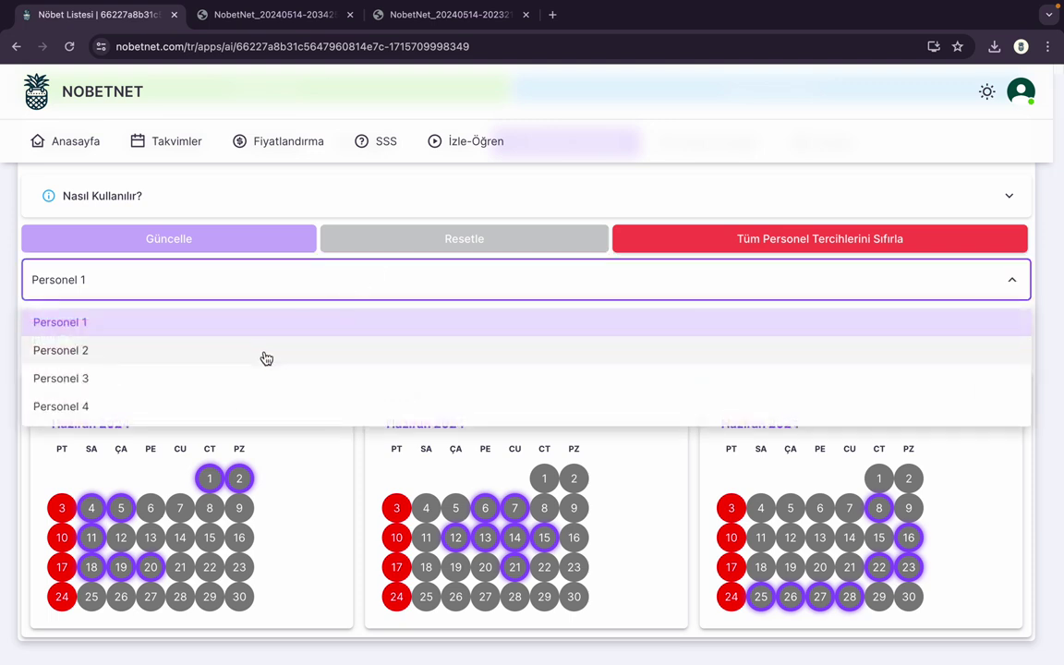
pyautogui.click(266, 358)
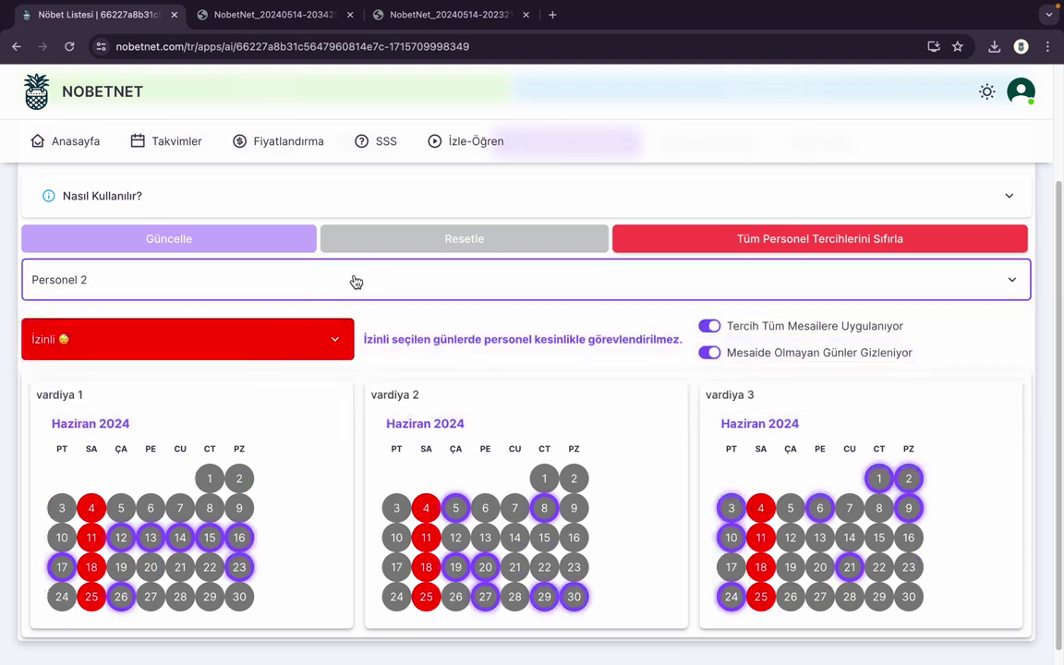
pyautogui.click(356, 282)
pyautogui.click(270, 381)
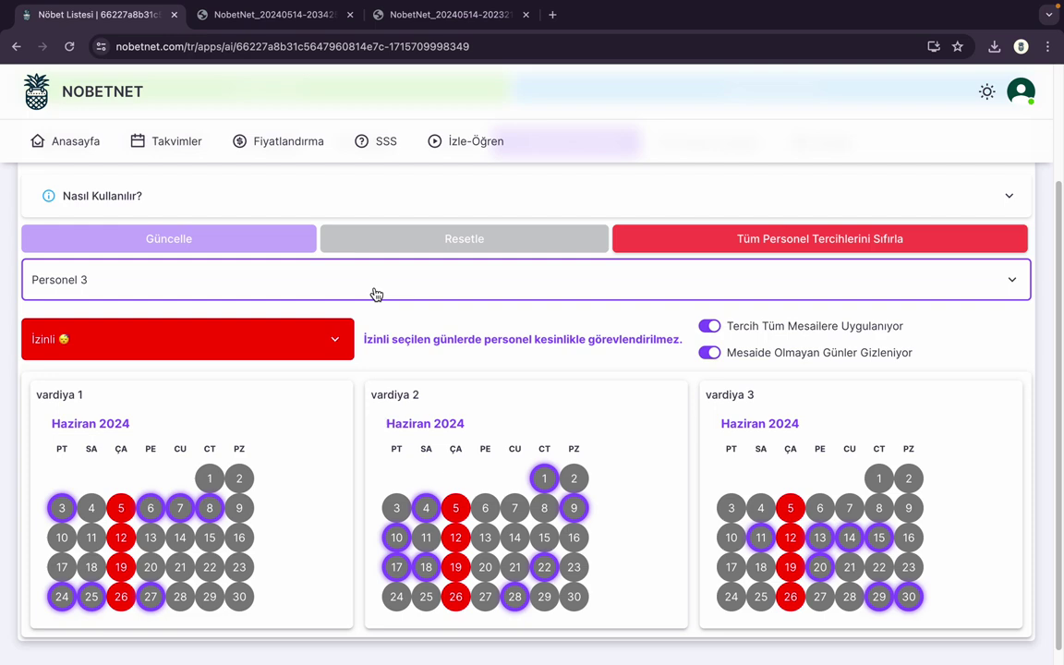
pyautogui.click(351, 281)
pyautogui.click(277, 408)
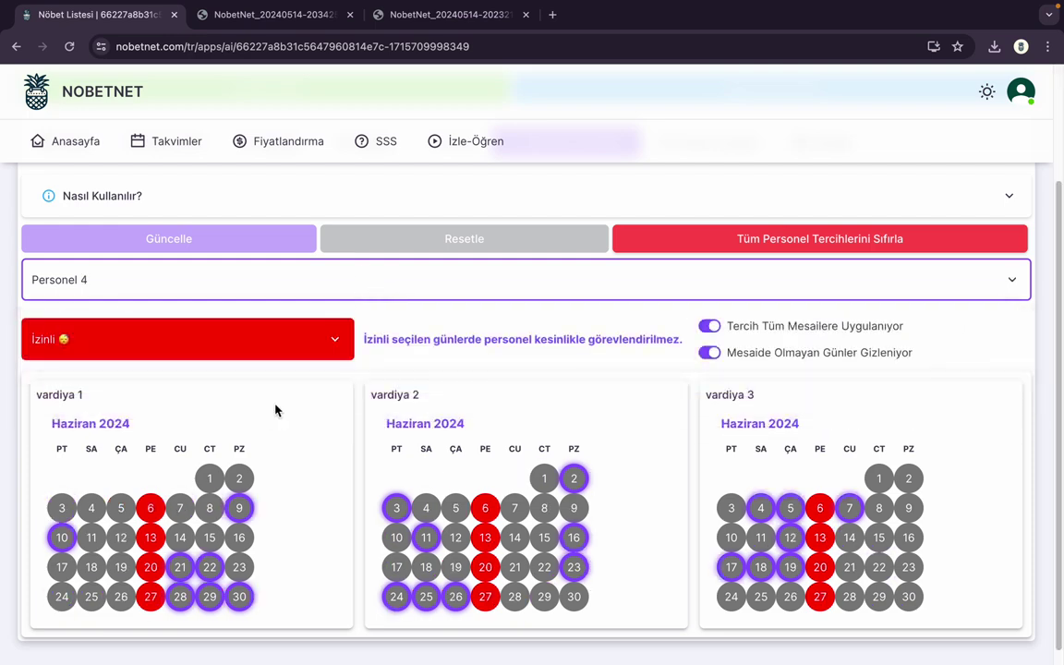
# Step: Check the assignment status of the duty list
pyautogui.scroll(3, 277, 408)
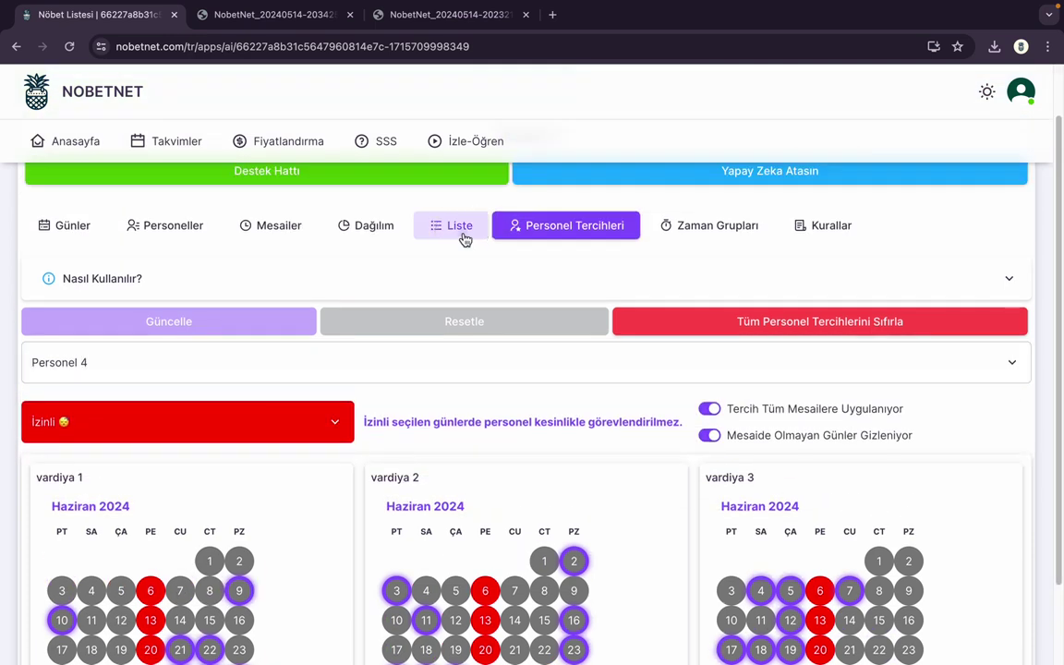
pyautogui.click(450, 225)
pyautogui.moveTo(257, 359); pyautogui.dragTo(135, 362)
pyautogui.click(299, 356)
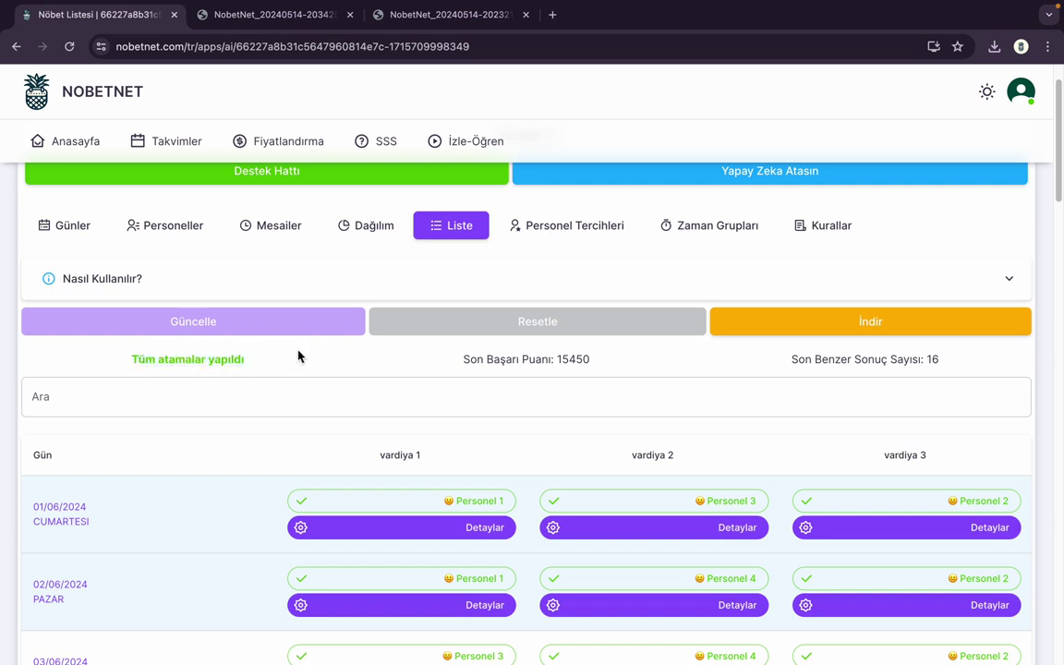
# Step: Return to Personel 1's preferences and choose İstekli as the preference to apply
pyautogui.click(588, 225)
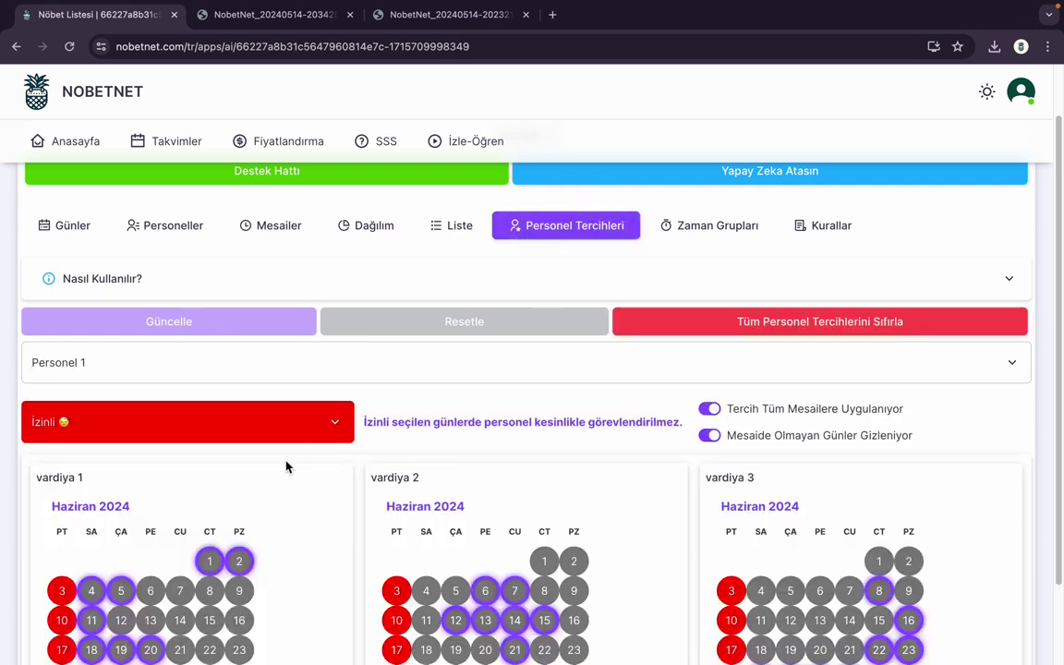
pyautogui.scroll(-2, 286, 466)
pyautogui.click(331, 351)
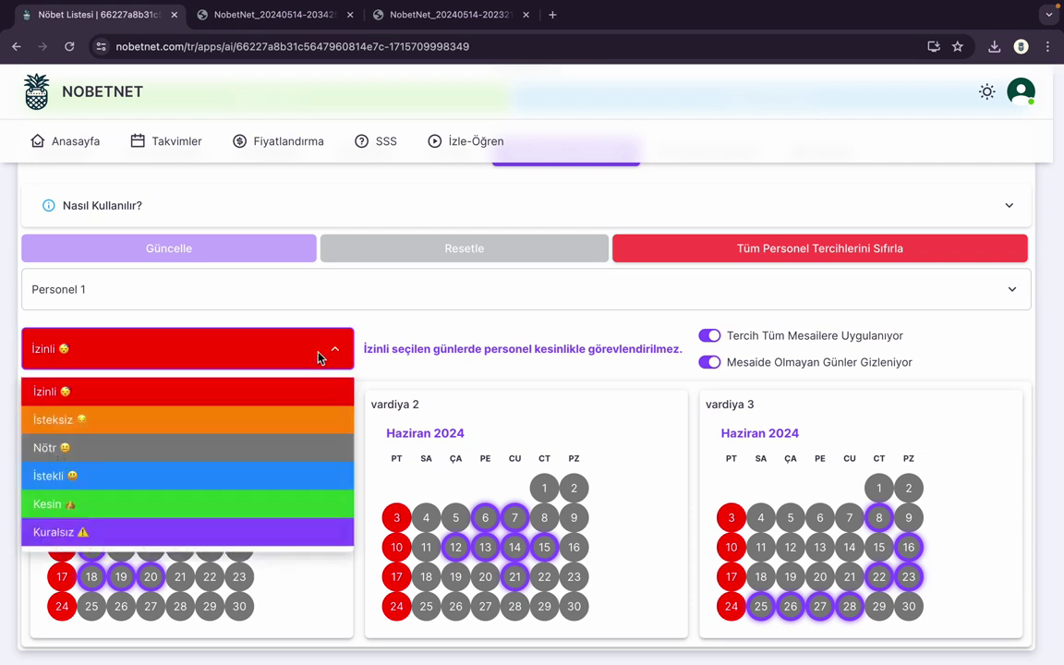
pyautogui.click(209, 476)
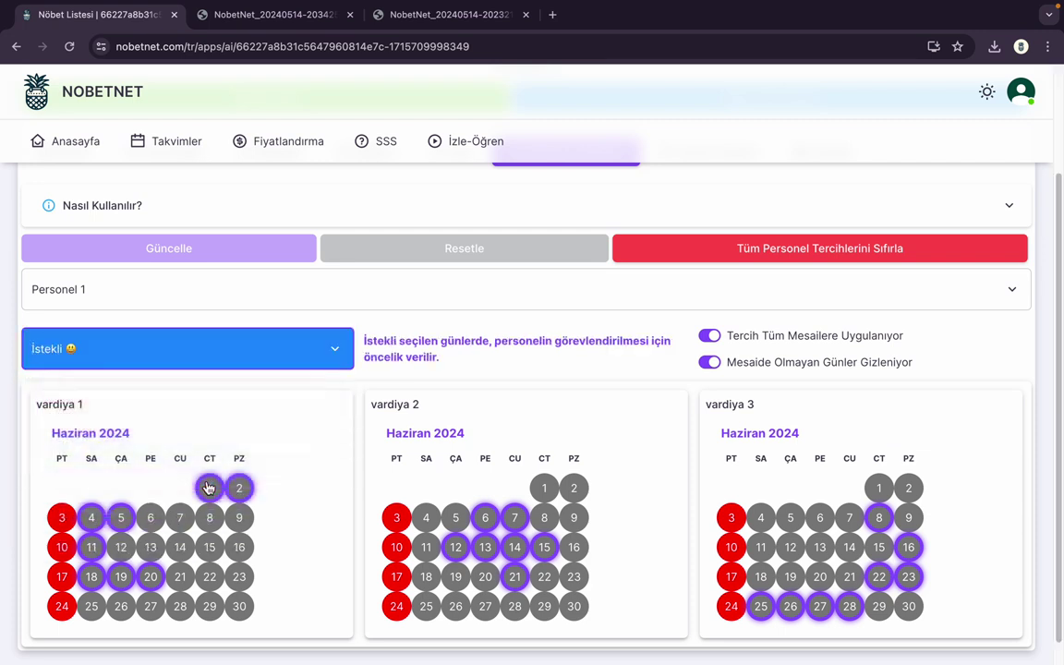
pyautogui.click(149, 518)
pyautogui.click(120, 547)
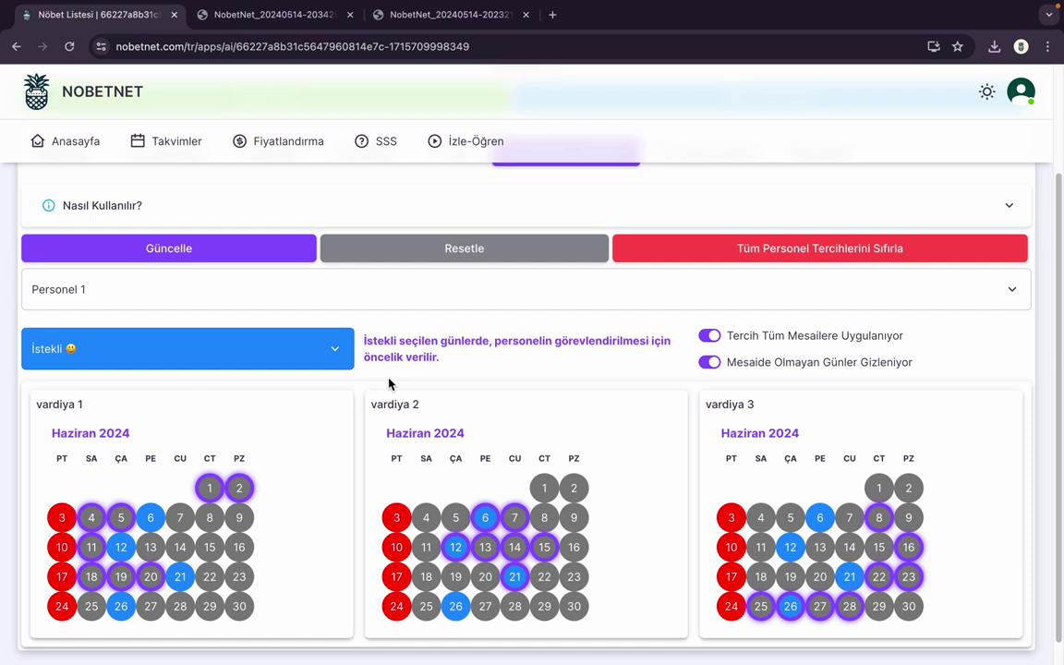
pyautogui.click(473, 246)
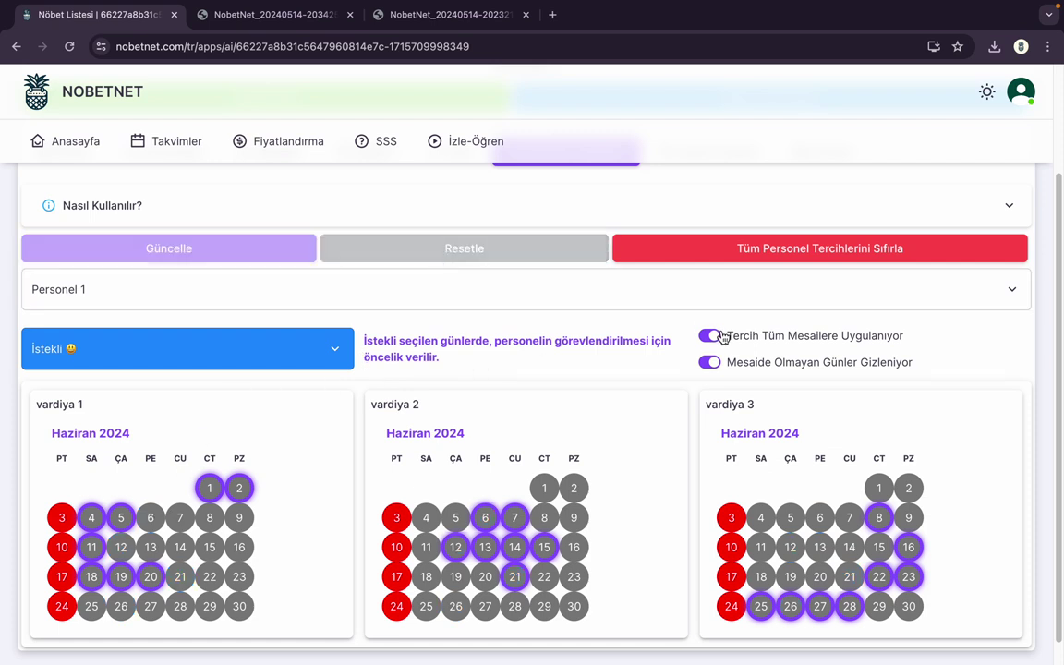
pyautogui.click(151, 518)
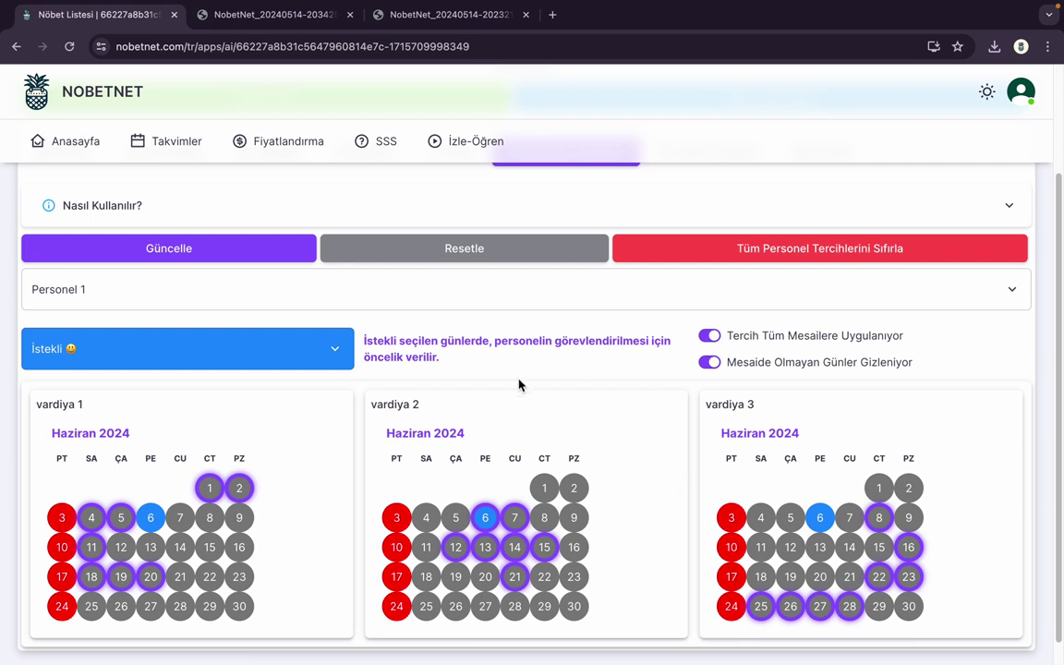
pyautogui.click(467, 248)
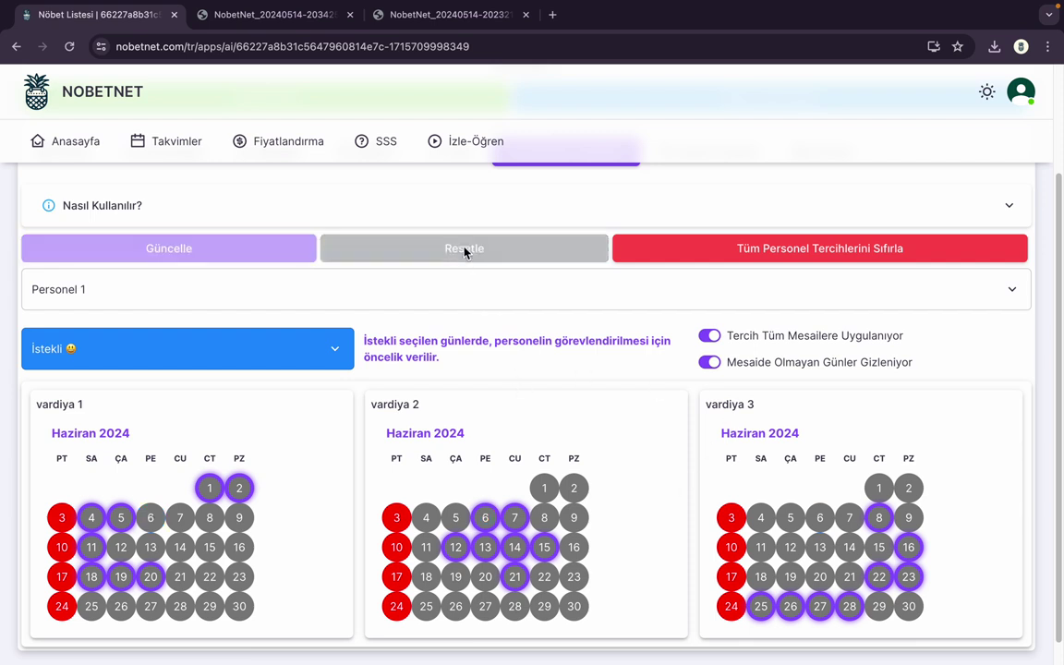
# Step: Apply preferences to a single shift and mark 6, 14, 19 and 28 June as İstekli in vardiya 1 for Personel 1
pyautogui.click(709, 340)
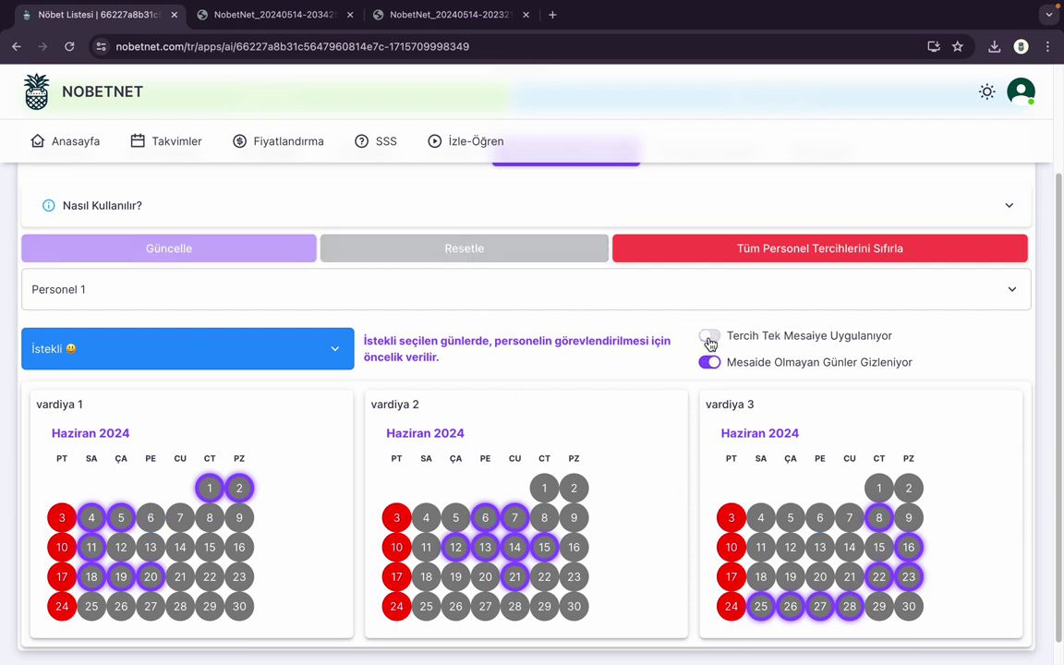
pyautogui.click(151, 519)
pyautogui.click(180, 547)
pyautogui.click(122, 579)
pyautogui.click(181, 607)
# Step: Mark 9, 20 and 30 June in vardiya 2 and 5, 14 and 27 June in vardiya 3 as İstekli for Personel 1
pyautogui.click(574, 518)
pyautogui.click(485, 578)
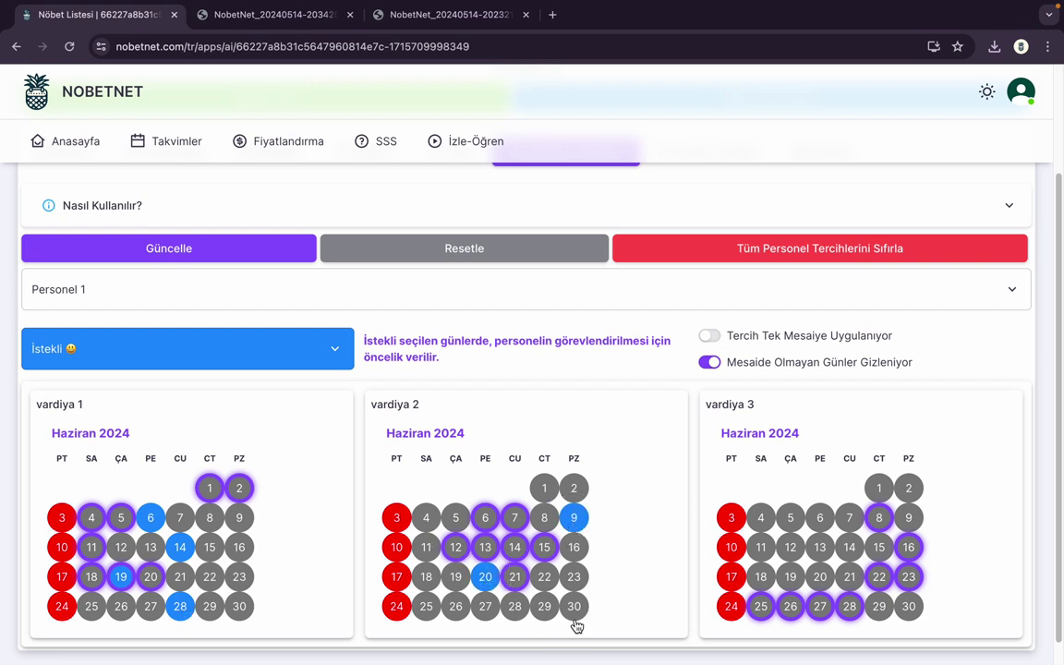
pyautogui.click(789, 518)
pyautogui.click(850, 547)
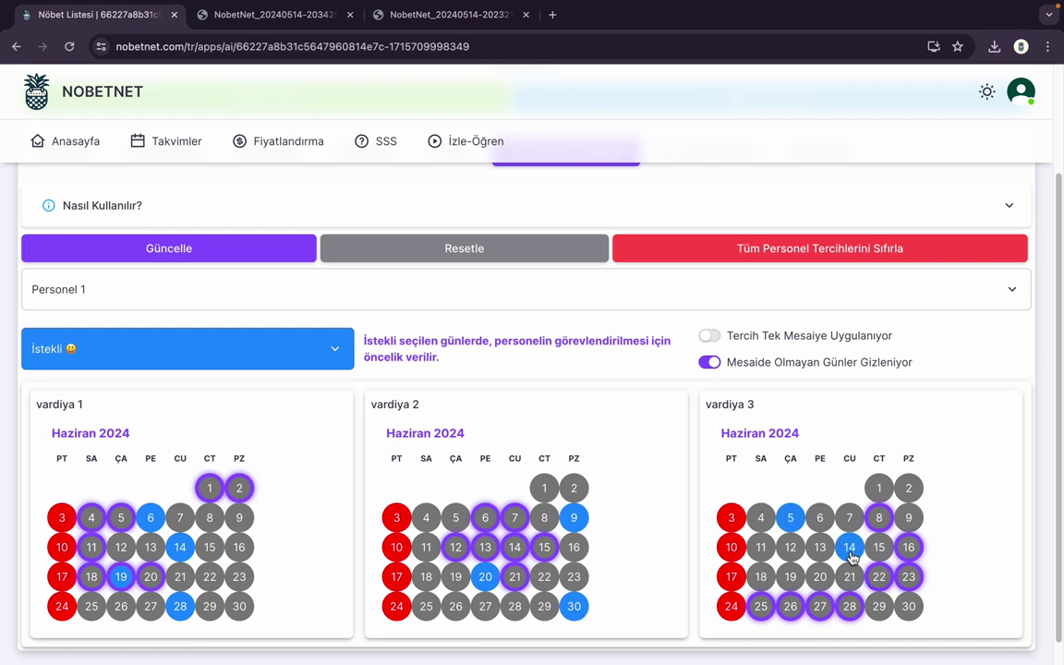
pyautogui.click(819, 606)
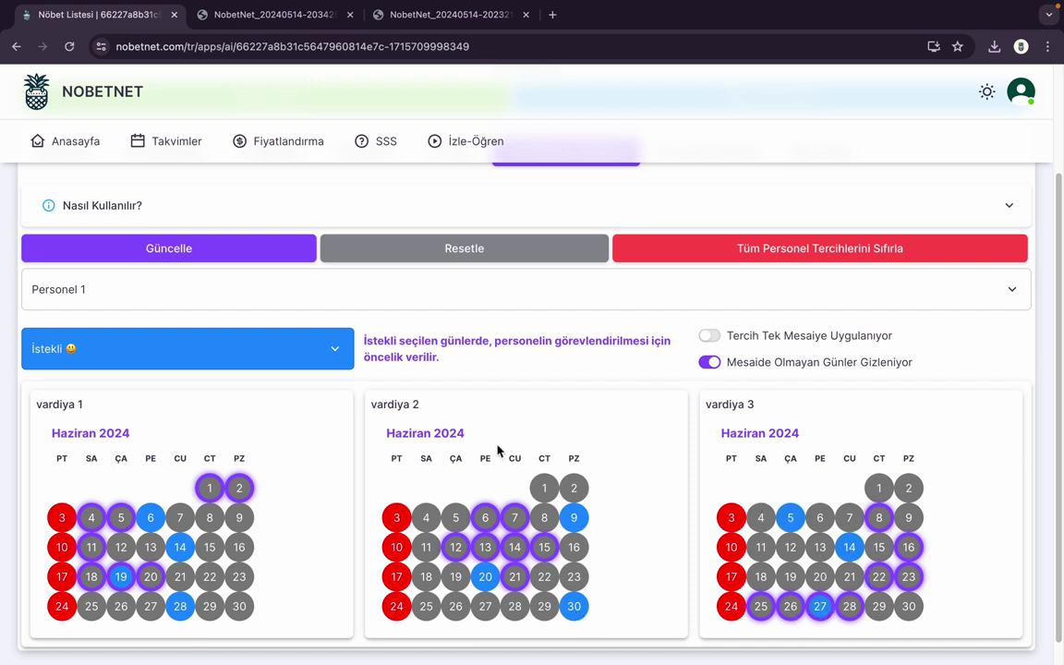
pyautogui.click(460, 525)
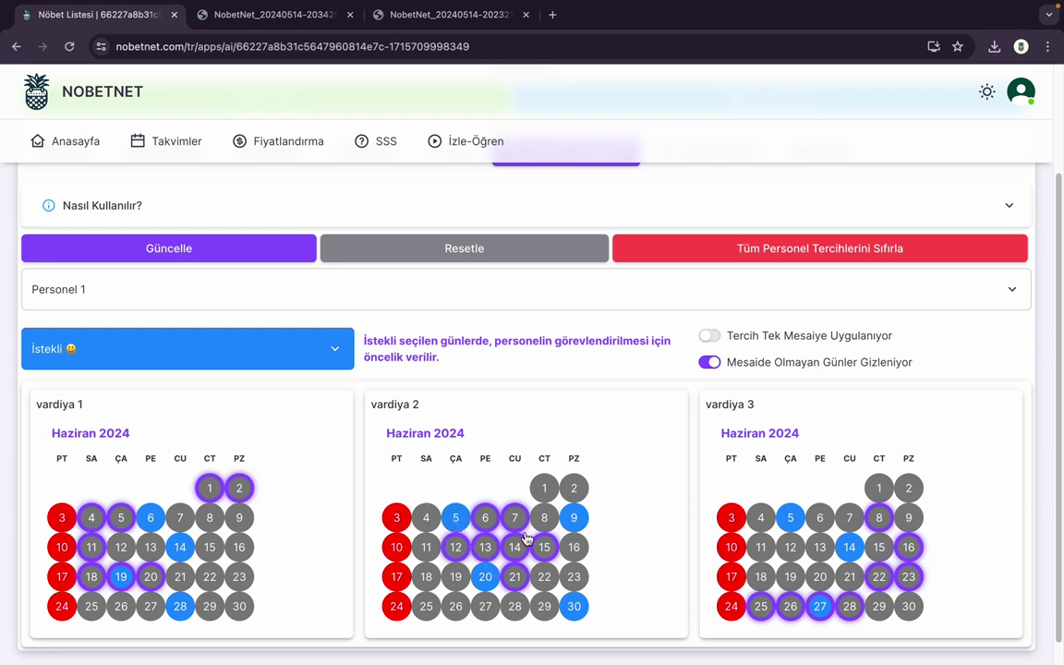
pyautogui.click(314, 349)
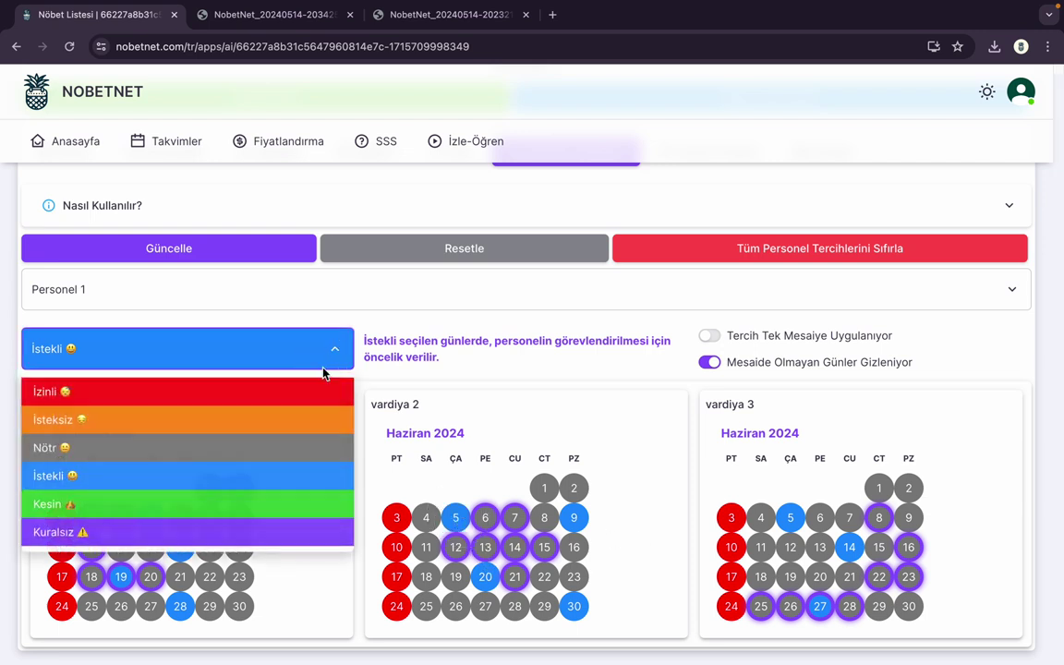
pyautogui.click(239, 452)
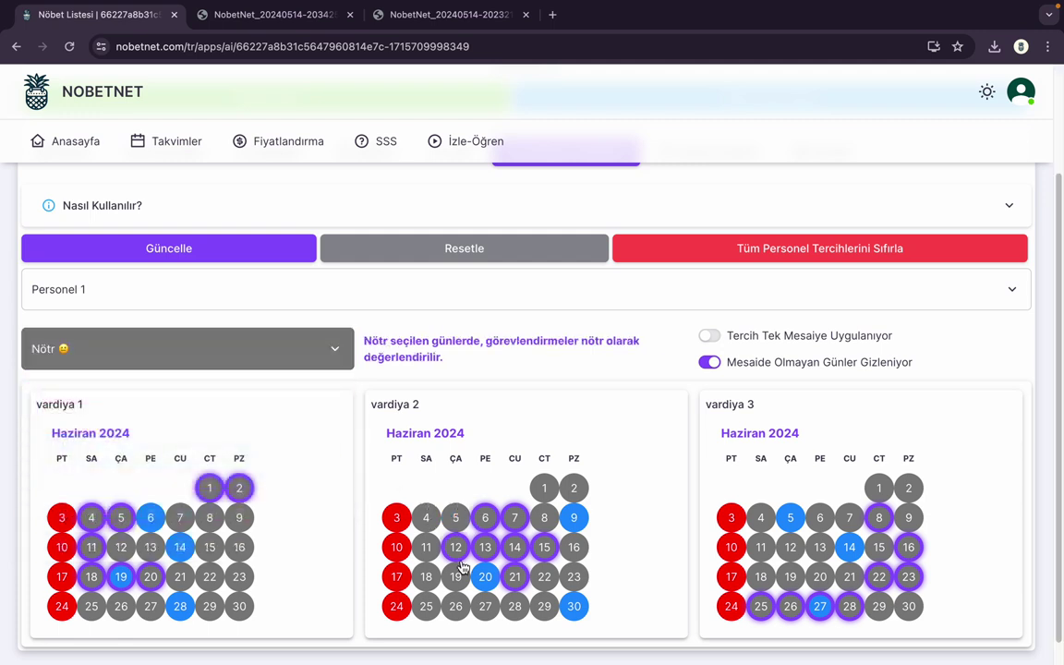
pyautogui.click(316, 360)
pyautogui.click(237, 477)
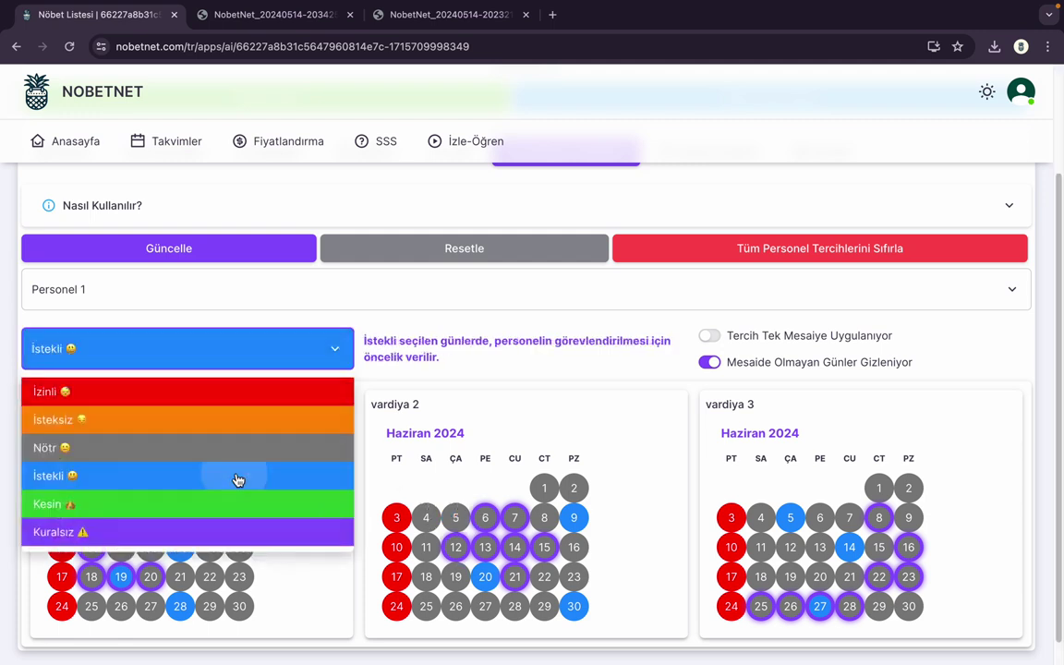
# Step: Mark 11 June in vardiya 2 and 1 June in vardiya 3 as İstekli for Personel 1
pyautogui.click(428, 550)
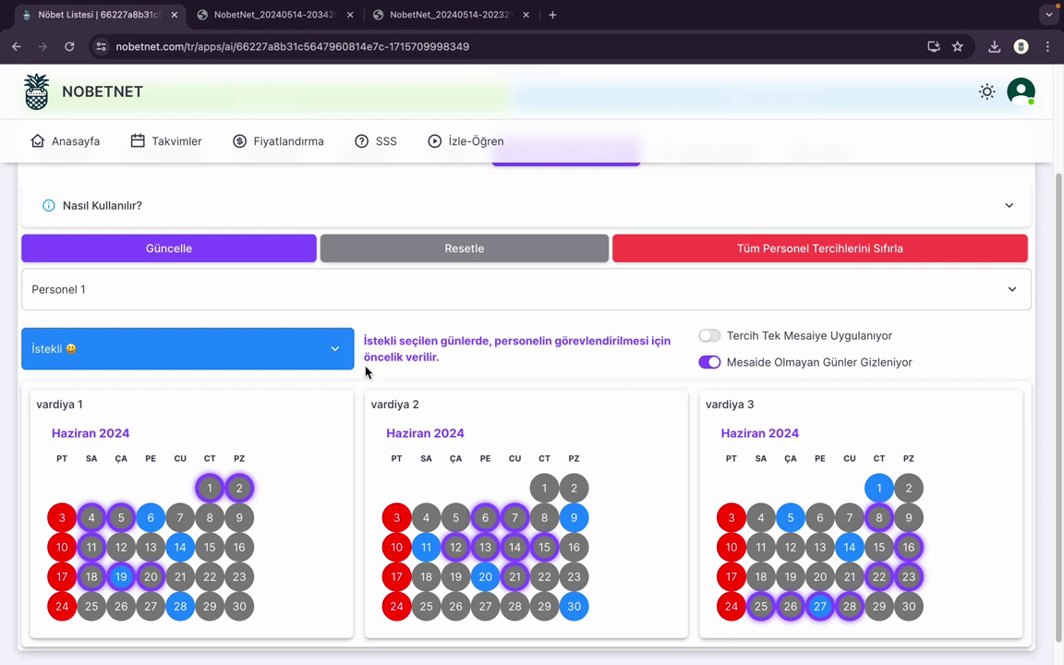
pyautogui.click(434, 293)
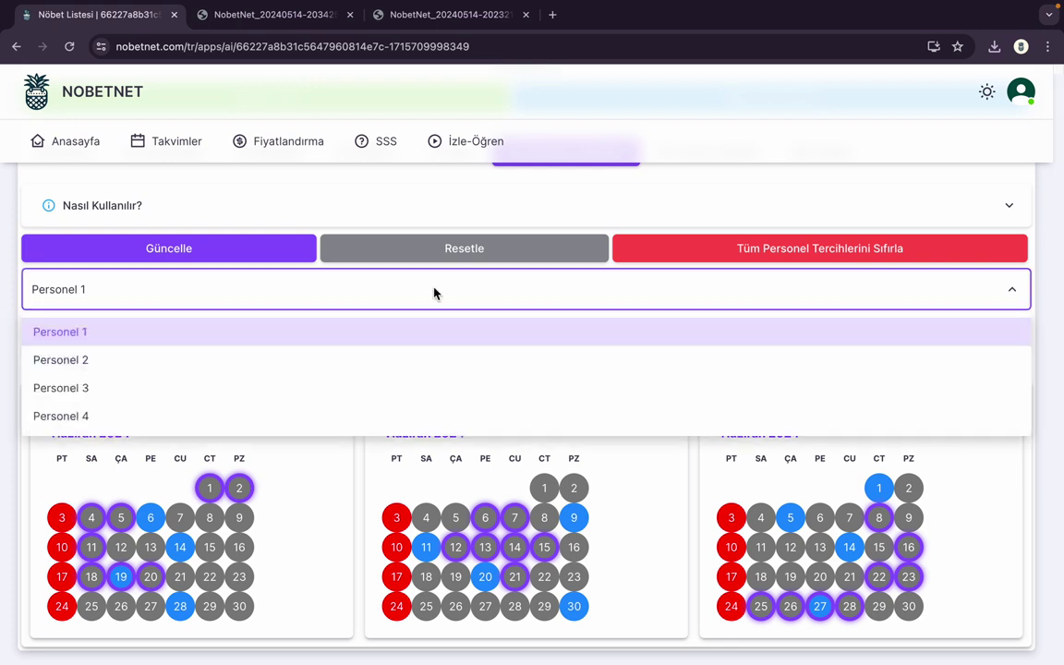
pyautogui.click(434, 293)
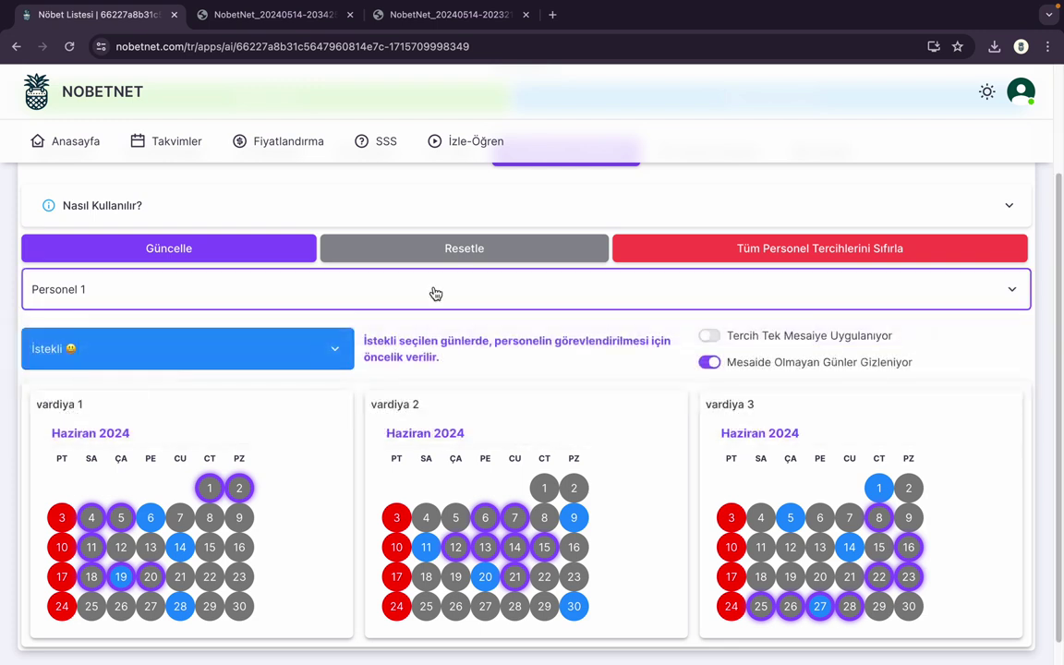
# Step: Mark 16 June in vardiya 1 and 22 June in vardiya 2 as İsteksiz for Personel 1
pyautogui.click(309, 348)
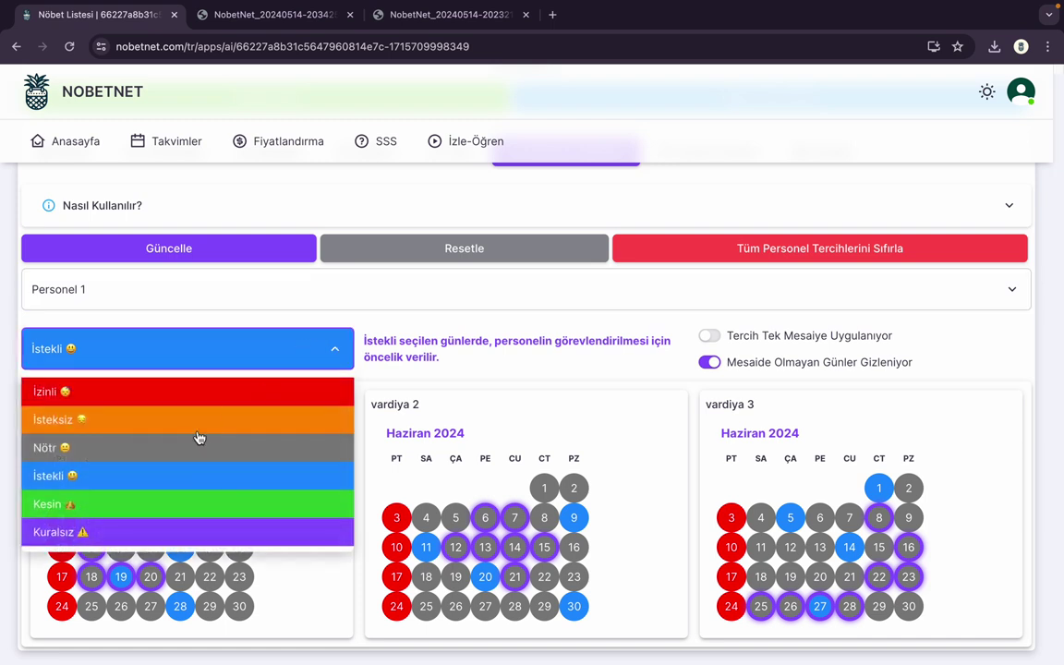
pyautogui.click(210, 427)
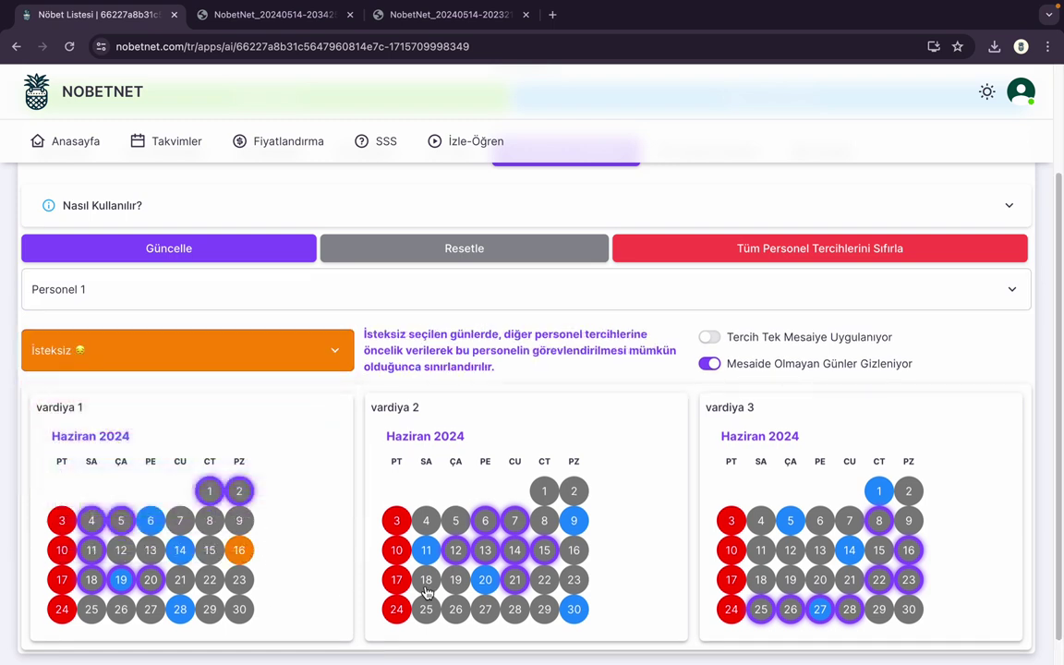
pyautogui.click(544, 579)
# Step: Save Personel 1's preferences and have the AI assign the shifts in the duty list again
pyautogui.click(229, 253)
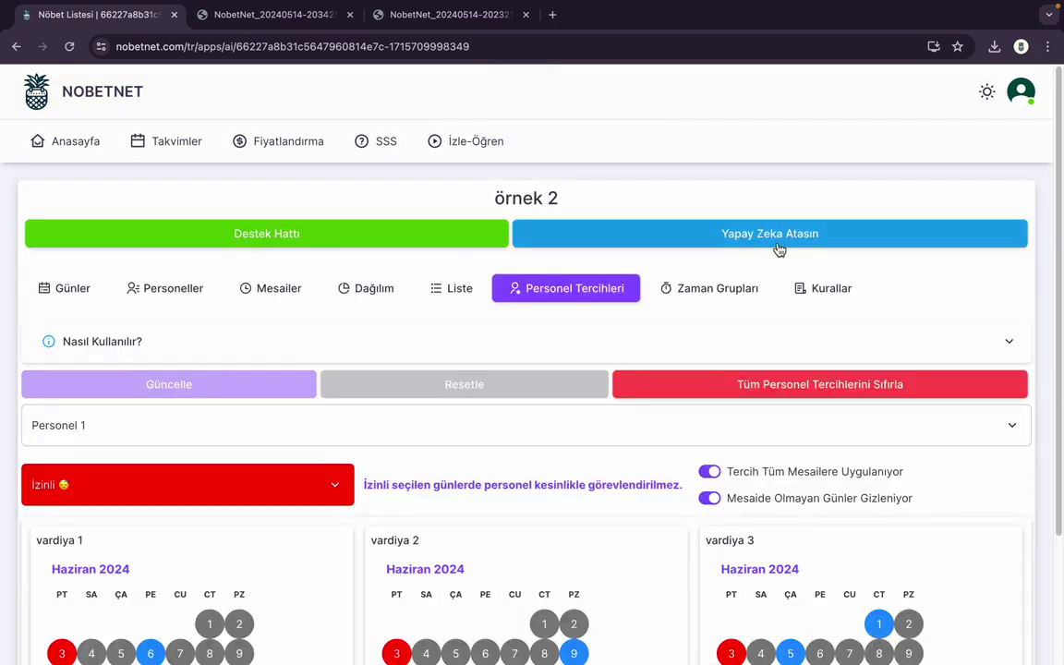
pyautogui.click(451, 294)
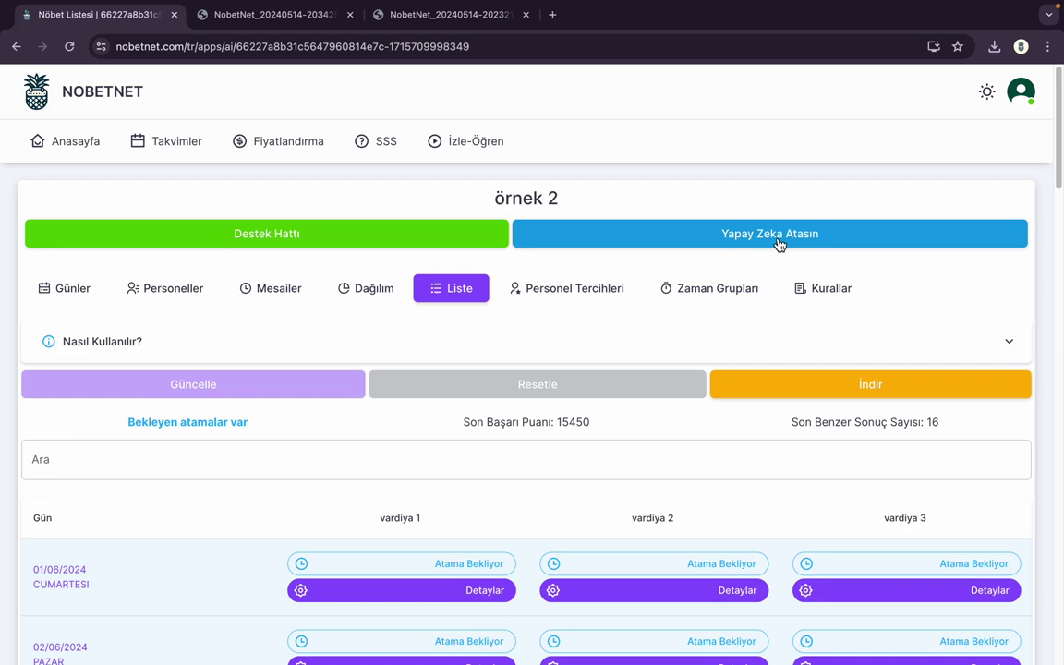
pyautogui.click(778, 242)
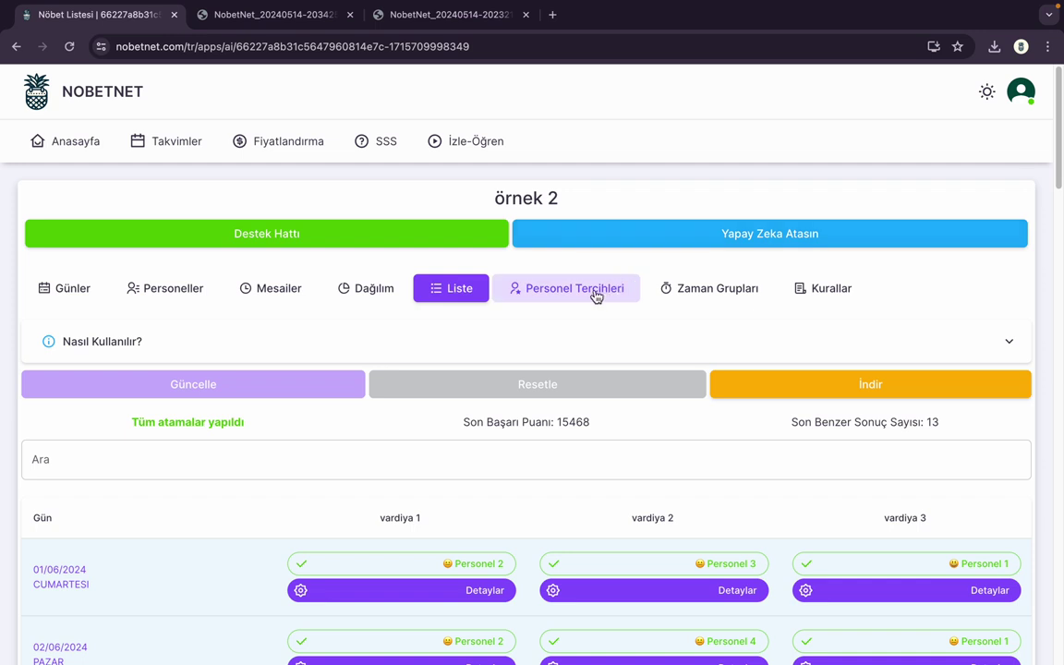
# Step: Mark 1 June in vardiya 1 and vardiya 2 as Kesin for Personel 2, applying preferences to single shifts only
pyautogui.click(596, 293)
pyautogui.scroll(-3, 549, 345)
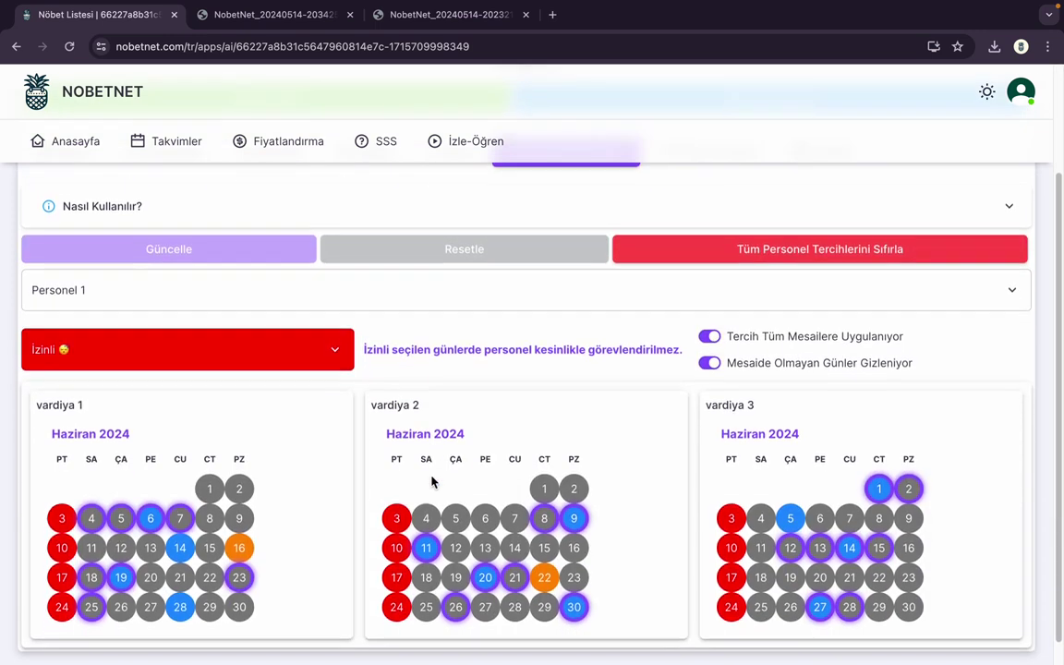
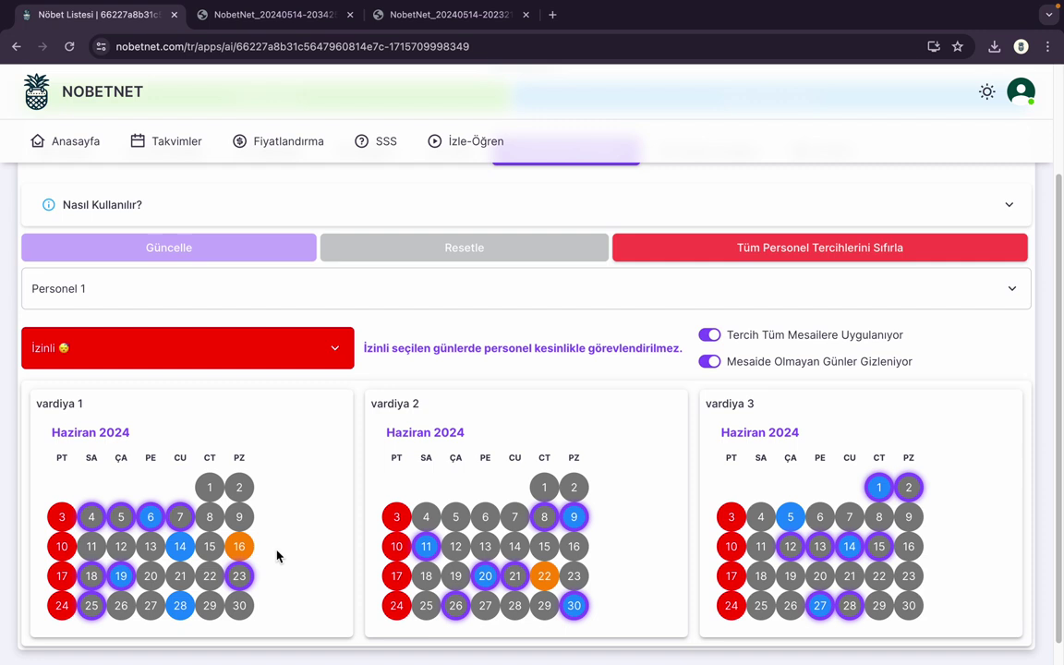
pyautogui.click(427, 297)
pyautogui.click(350, 362)
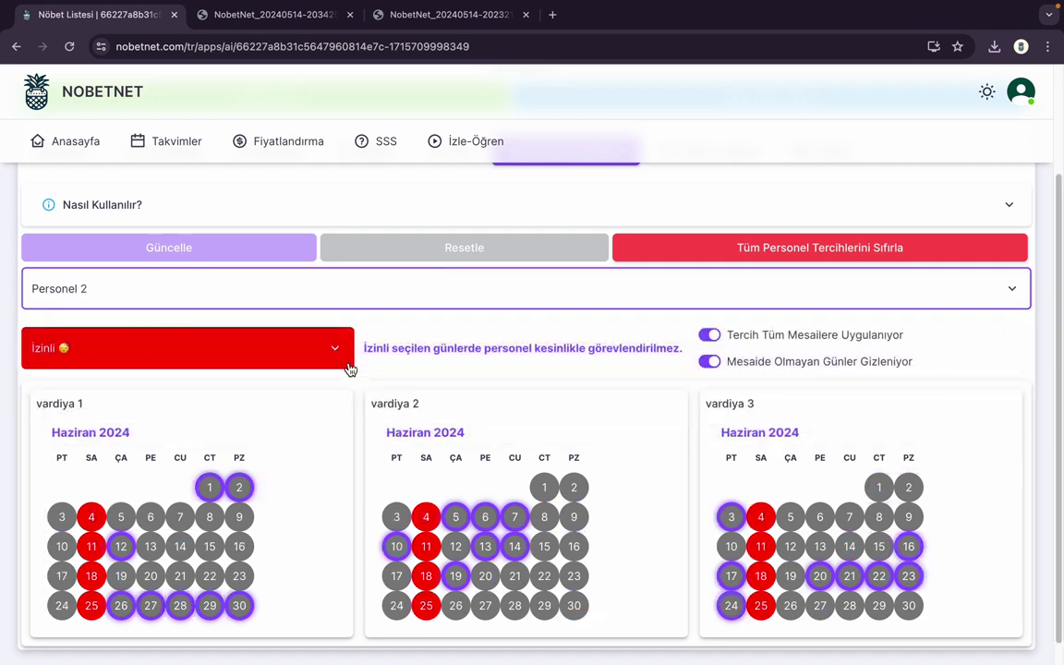
pyautogui.click(710, 334)
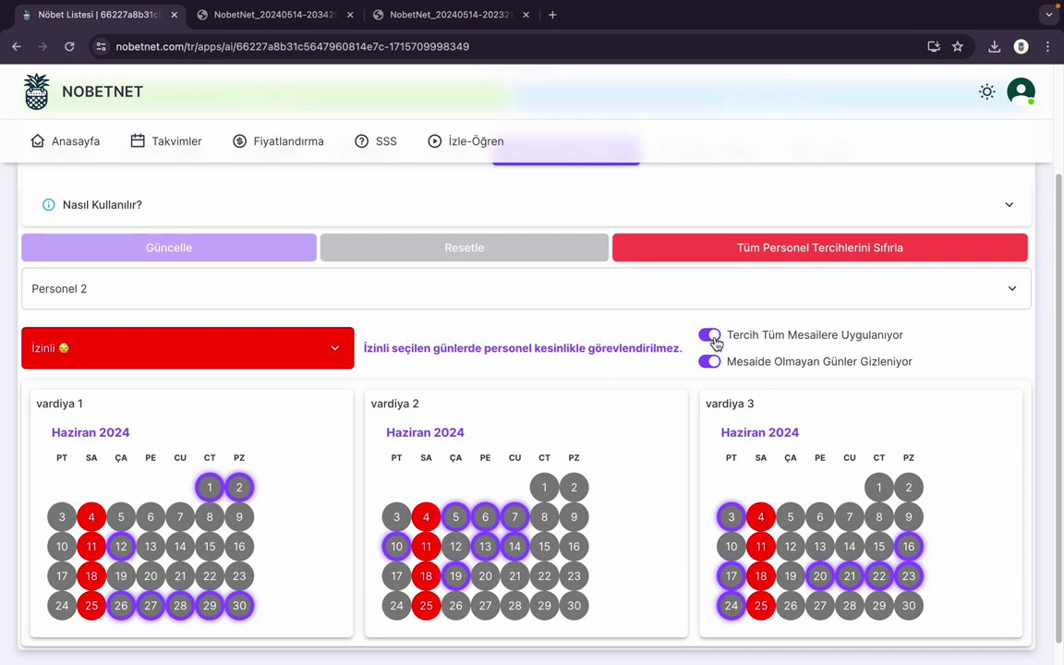
pyautogui.click(334, 348)
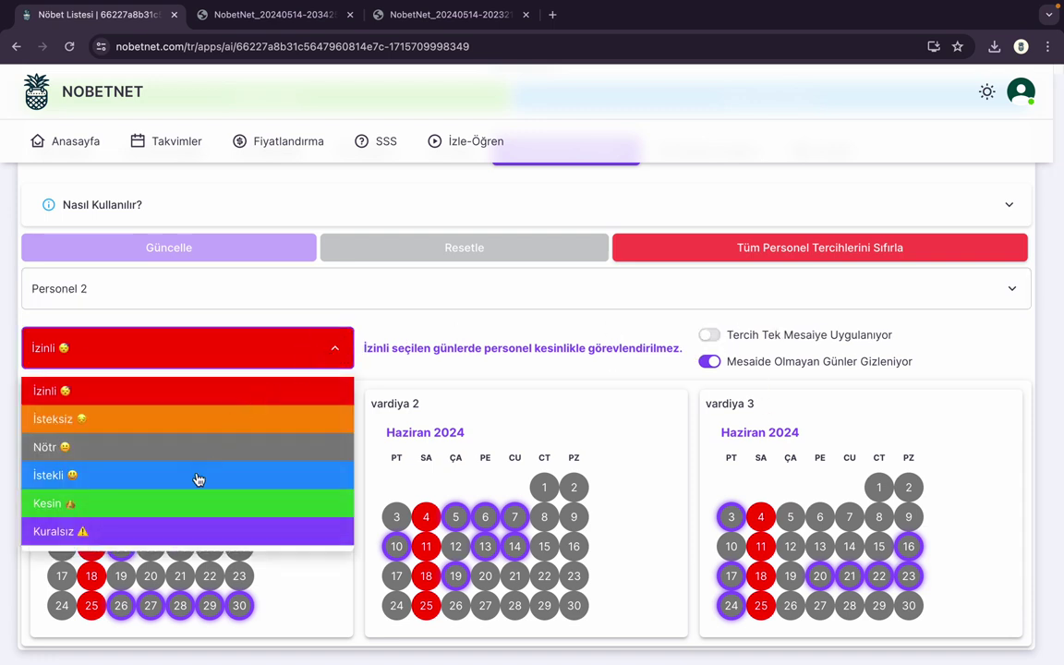
pyautogui.click(183, 506)
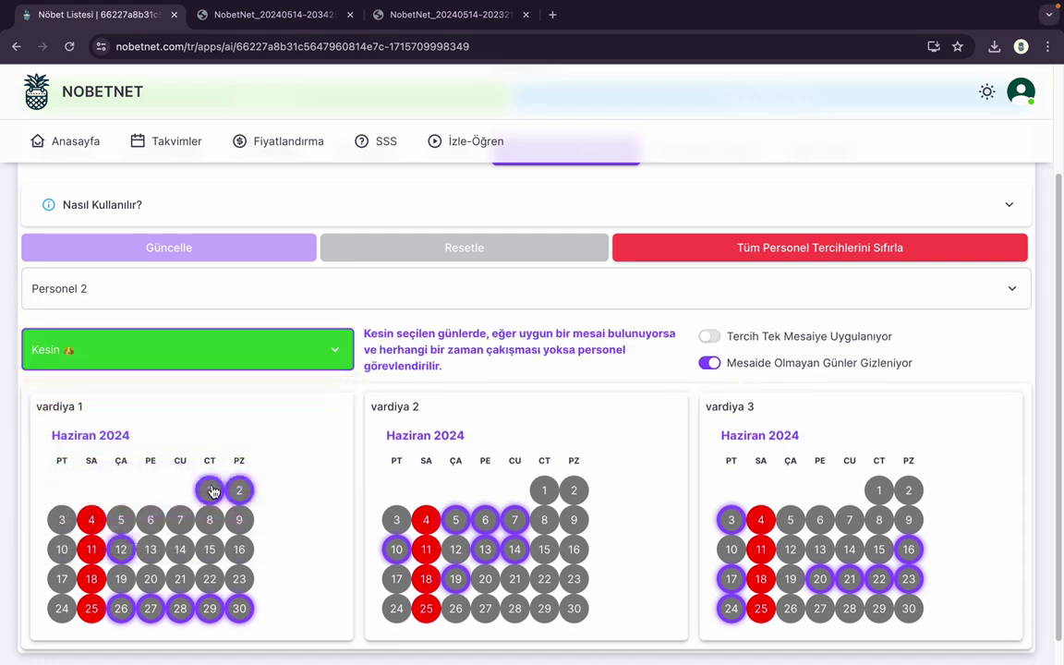
pyautogui.click(210, 490)
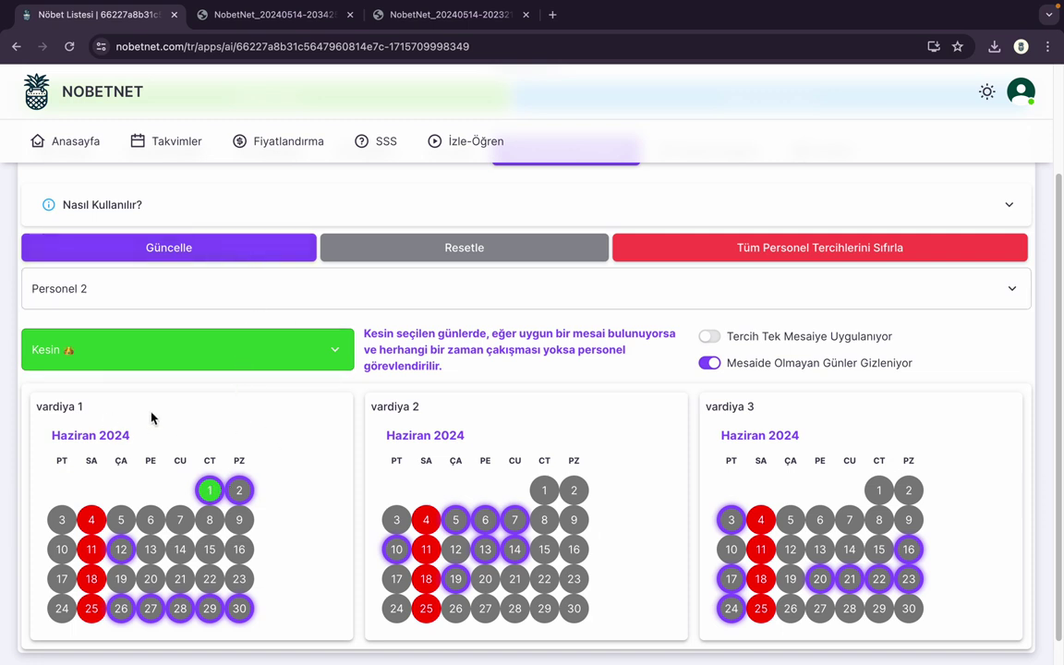
pyautogui.click(545, 493)
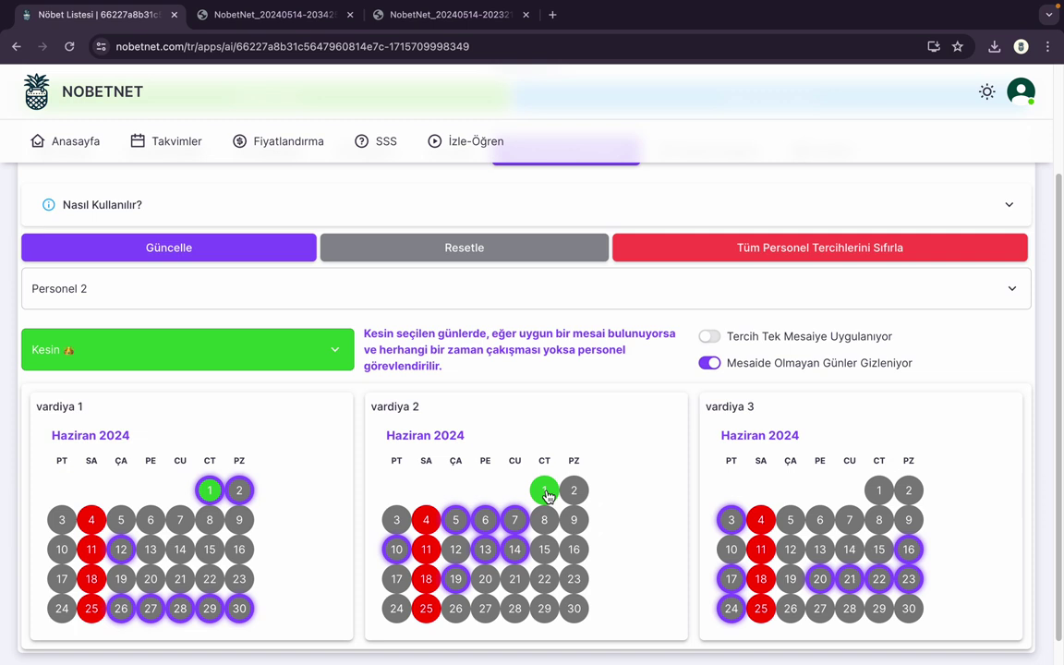
# Step: Save Personel 2's Kesin preferences and have the AI assign the shifts in the duty list again
pyautogui.click(251, 250)
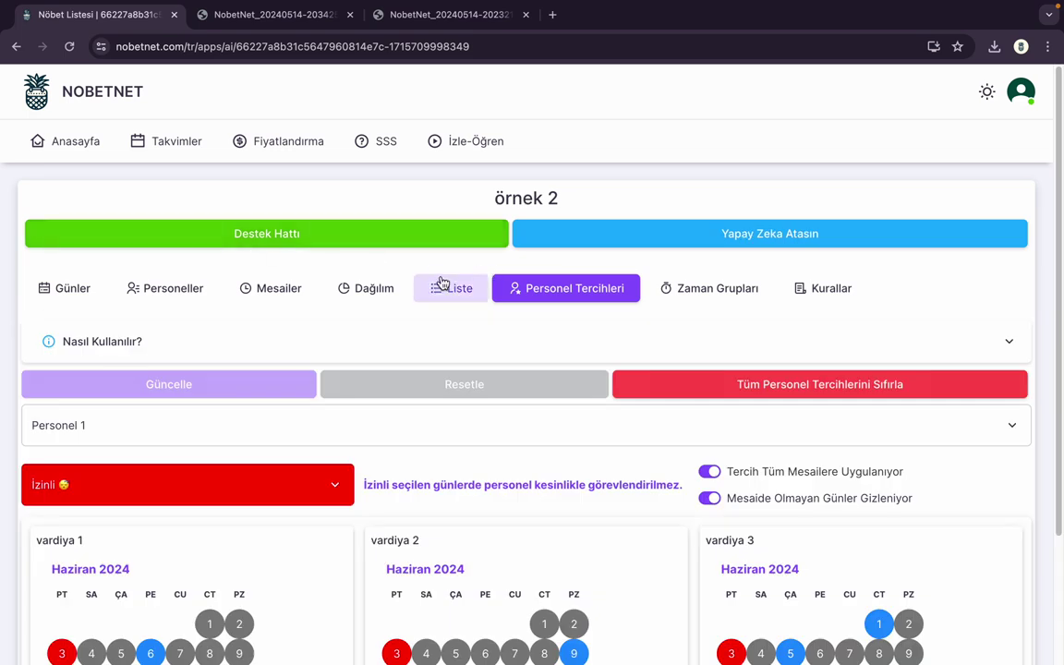
pyautogui.click(442, 284)
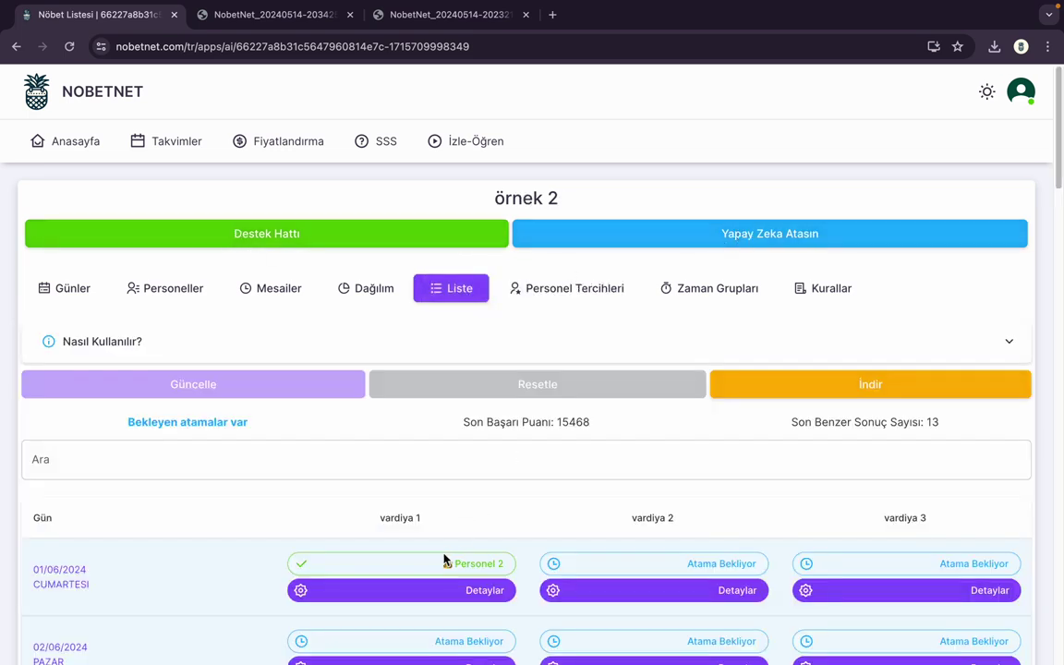
pyautogui.click(782, 237)
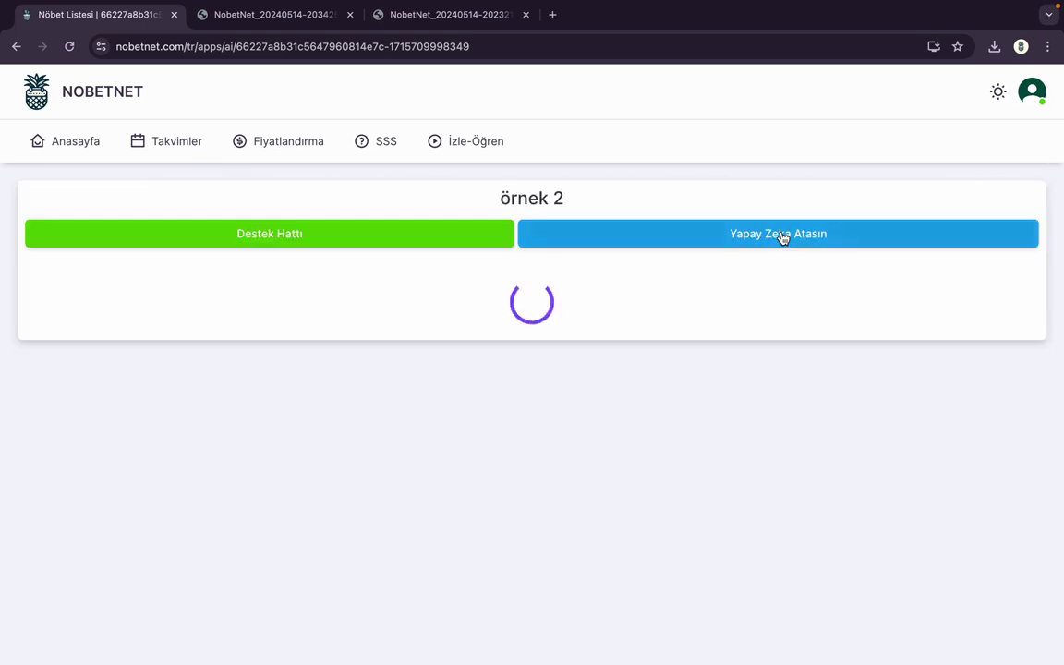
pyautogui.scroll(-1, 629, 453)
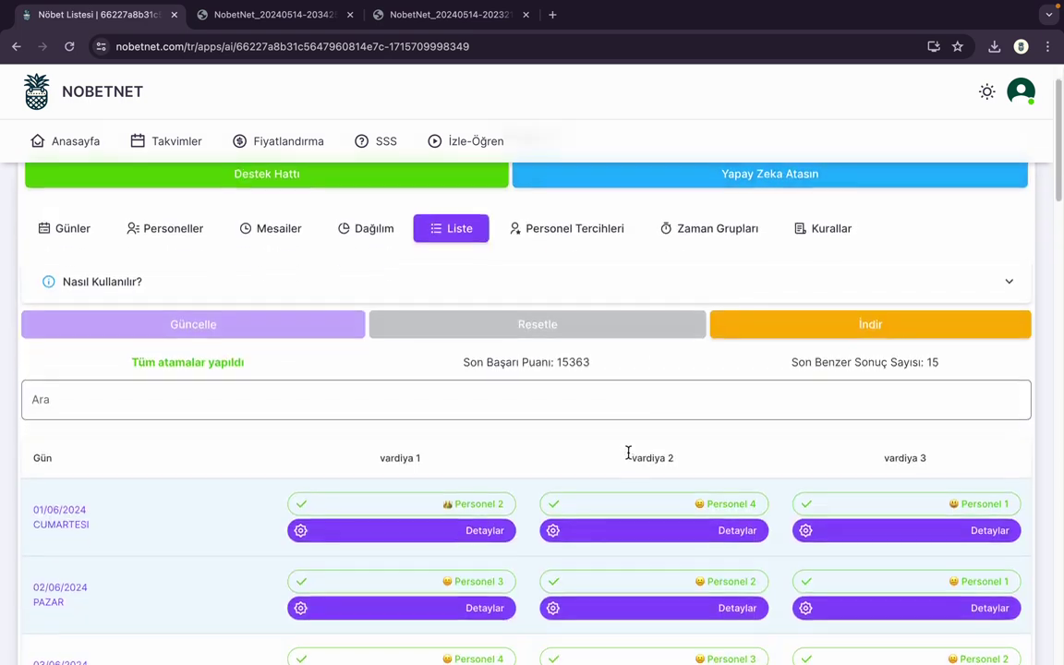
# Step: Change 1 June in vardiya 1 and vardiya 2 to Kuralsız for Personel 2
pyautogui.click(582, 233)
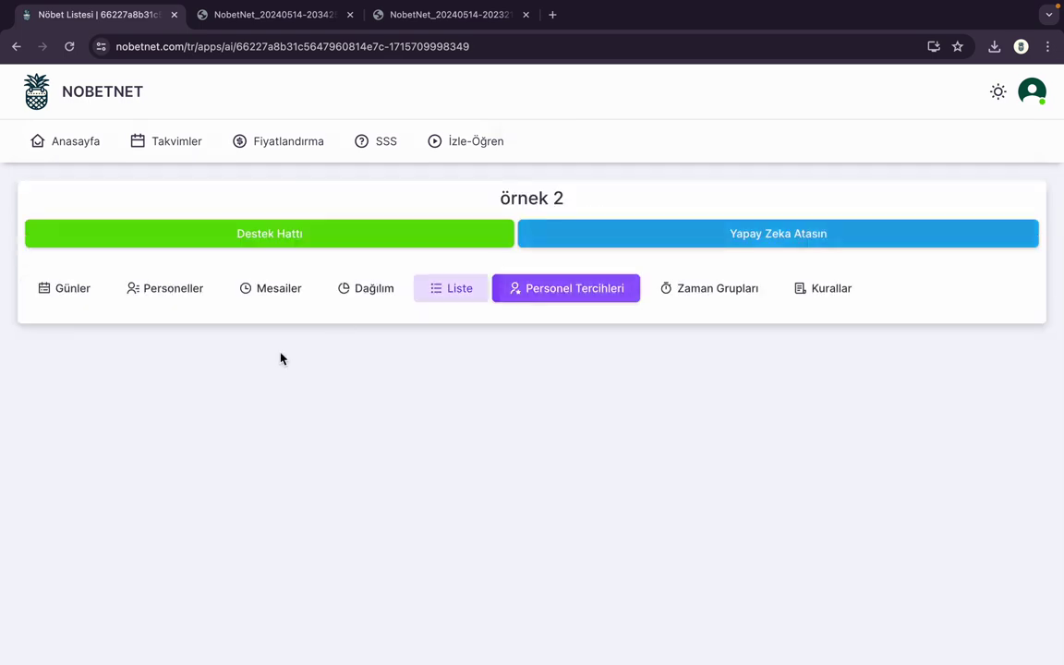
pyautogui.click(201, 430)
pyautogui.click(148, 499)
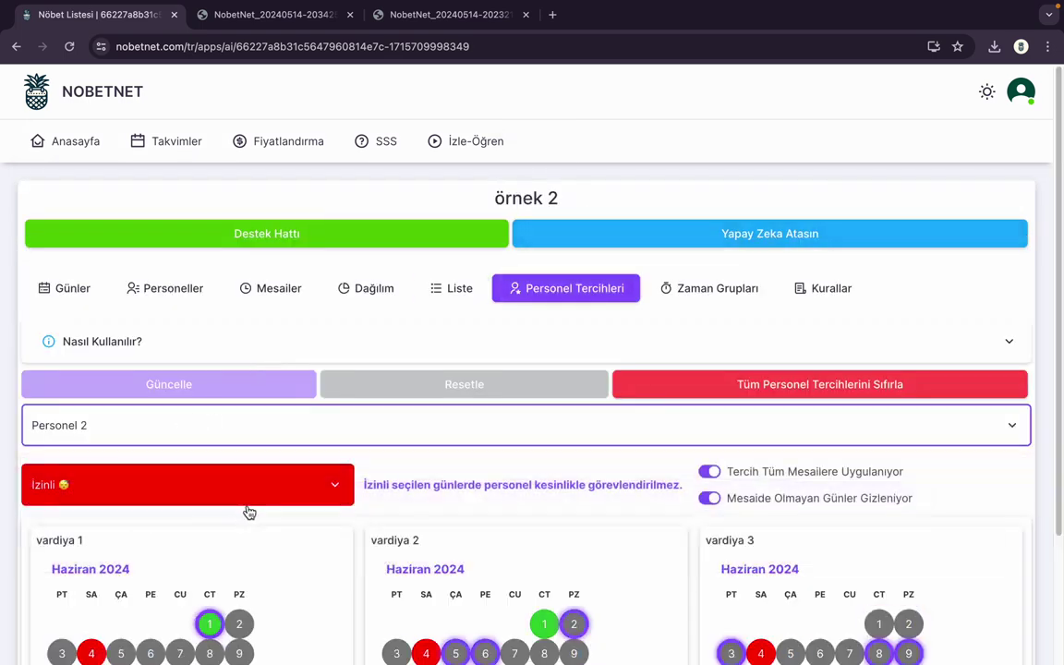
pyautogui.scroll(-2, 231, 517)
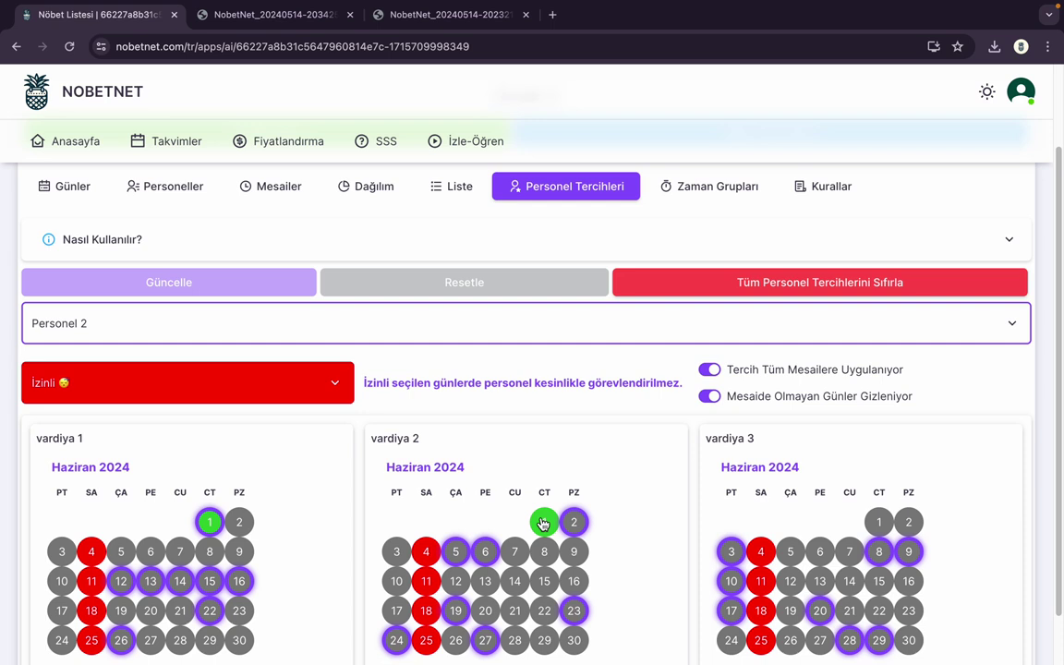
pyautogui.click(336, 386)
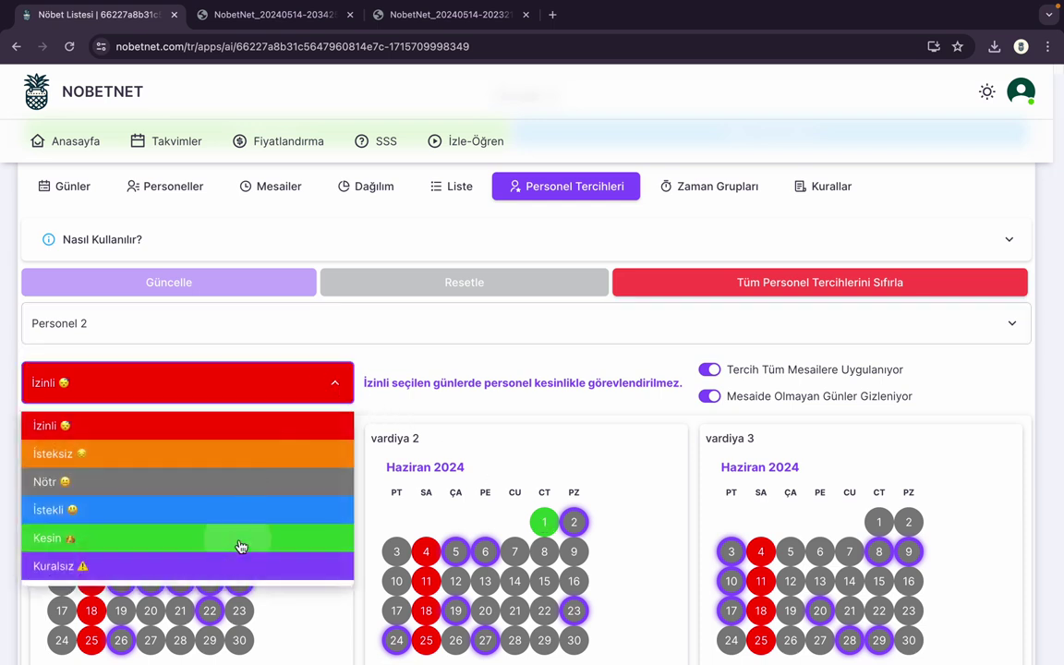
pyautogui.click(239, 545)
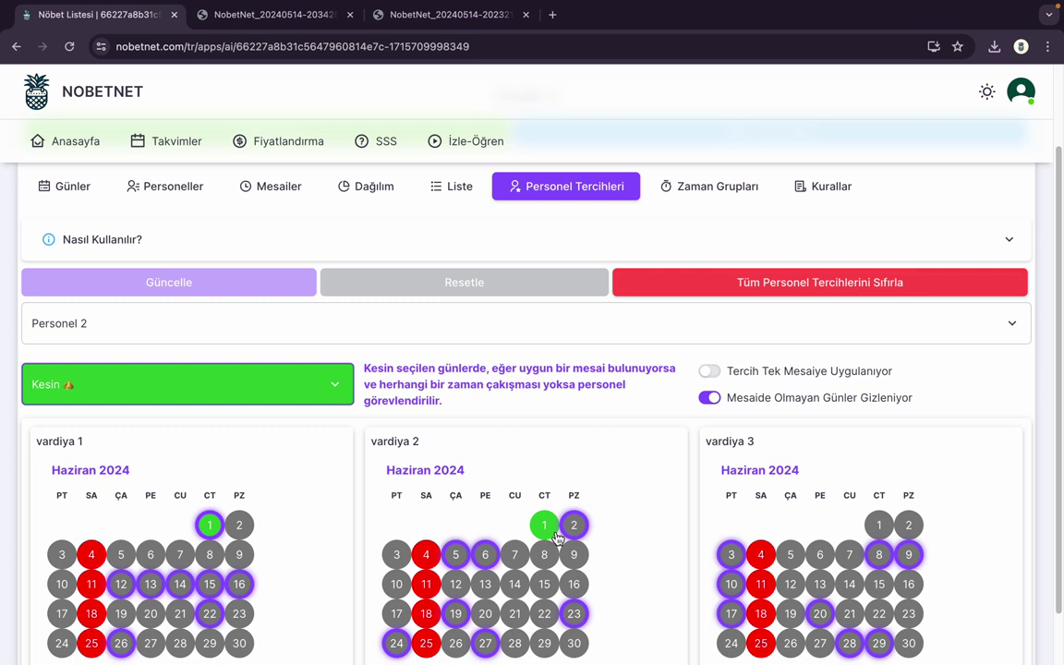
pyautogui.click(342, 387)
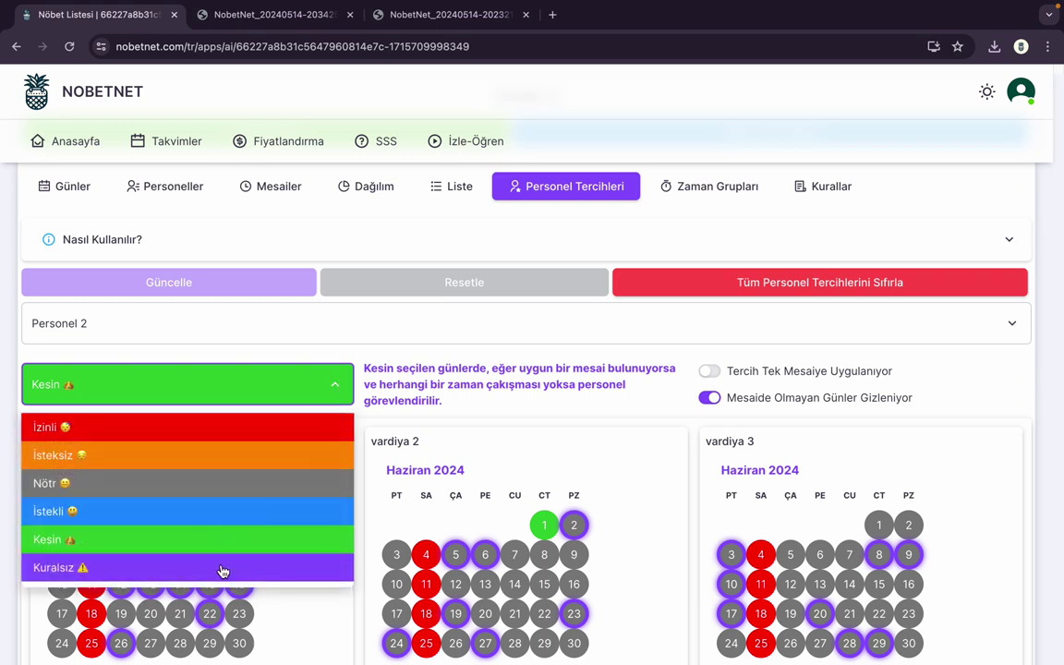
pyautogui.click(222, 569)
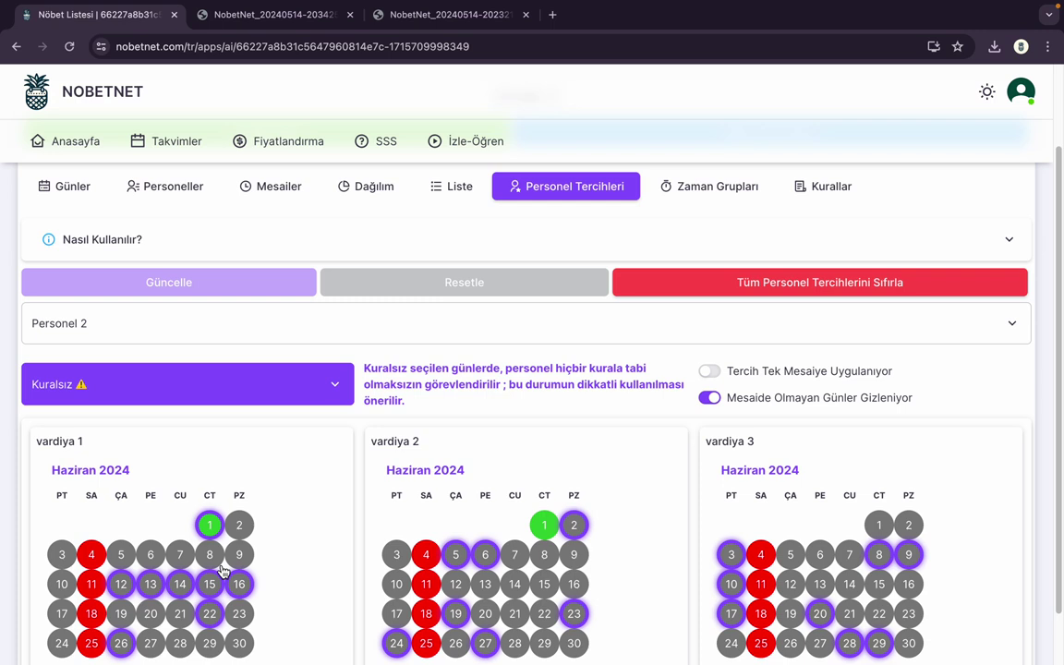
pyautogui.click(210, 524)
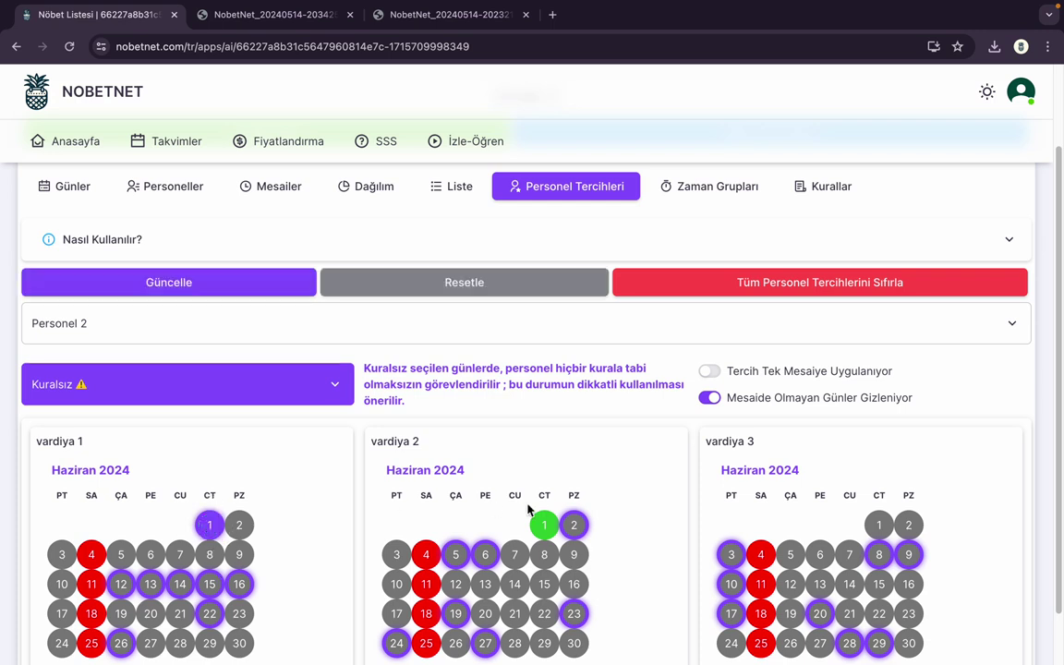
pyautogui.click(546, 528)
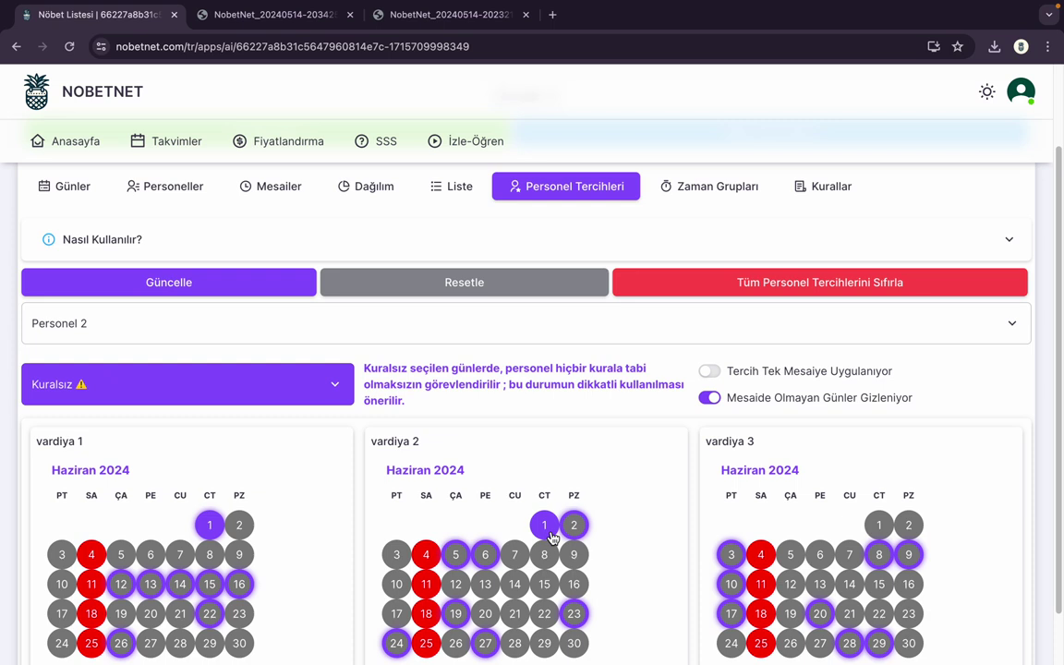
# Step: Save Personel 2's Kuralsız preferences for the two shifts and have the AI reassign the duty list
pyautogui.click(245, 288)
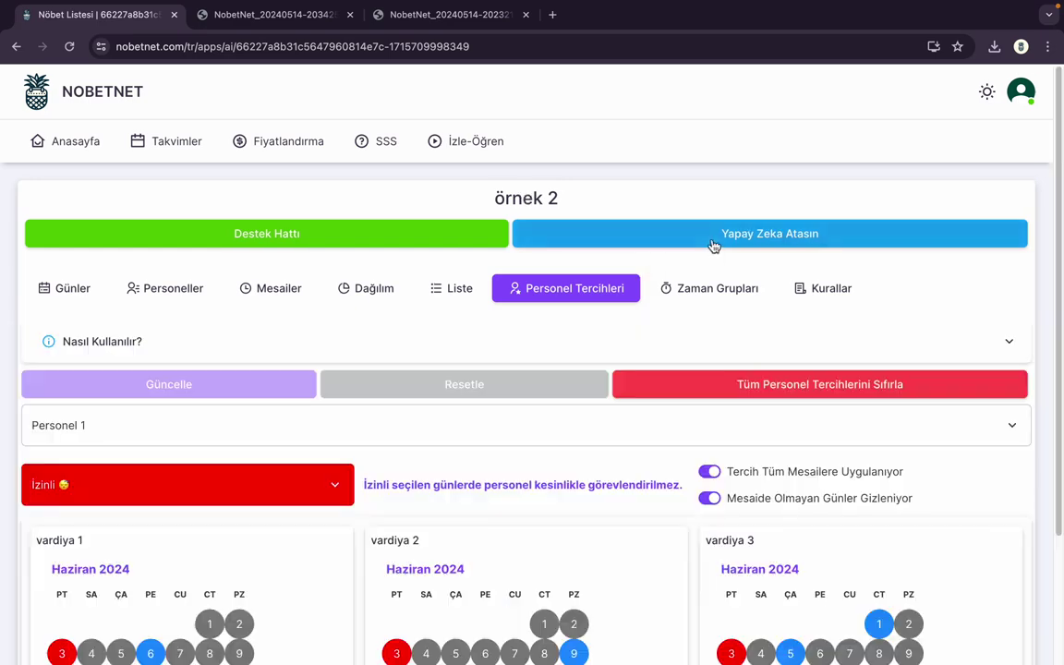
pyautogui.click(731, 240)
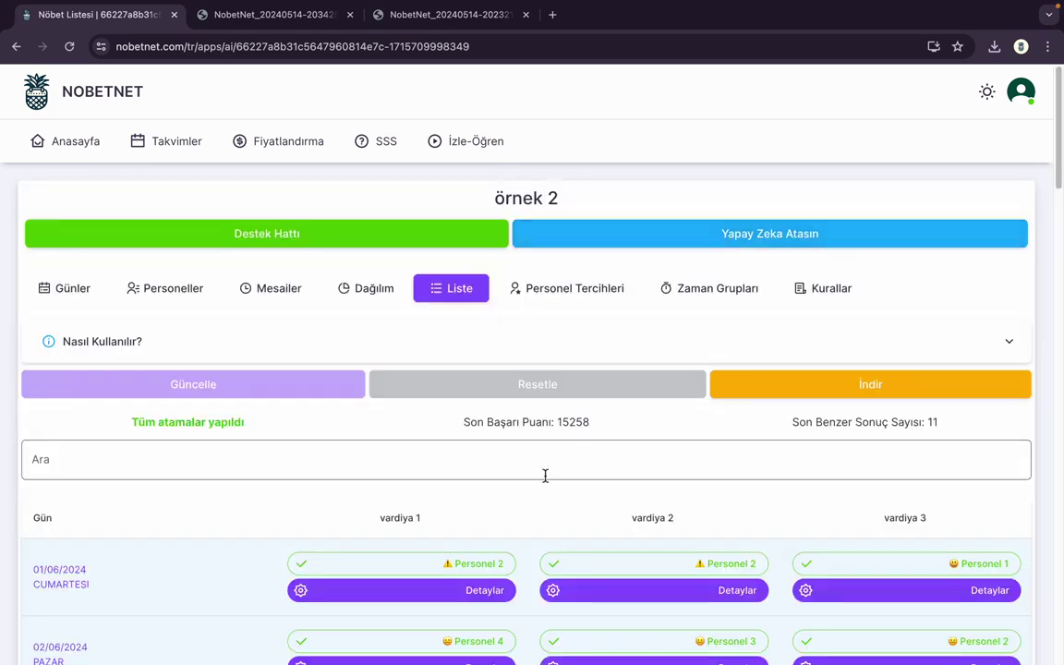
pyautogui.scroll(-1, 545, 478)
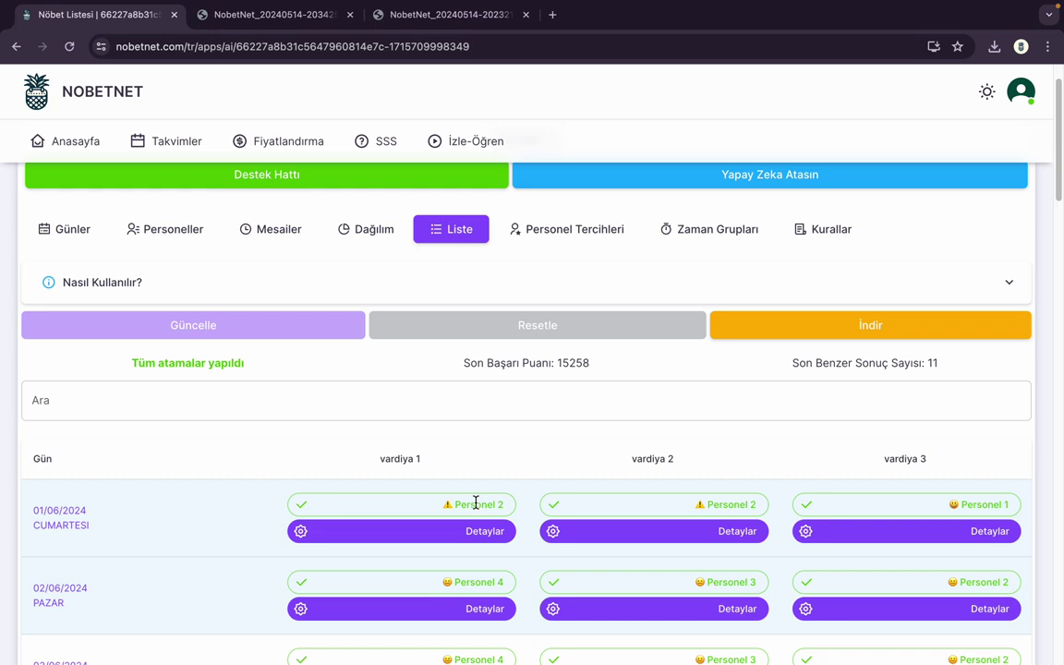
# Step: Mark 1 June in vardiya 3 as Kuralsız for Personel 2
pyautogui.click(565, 229)
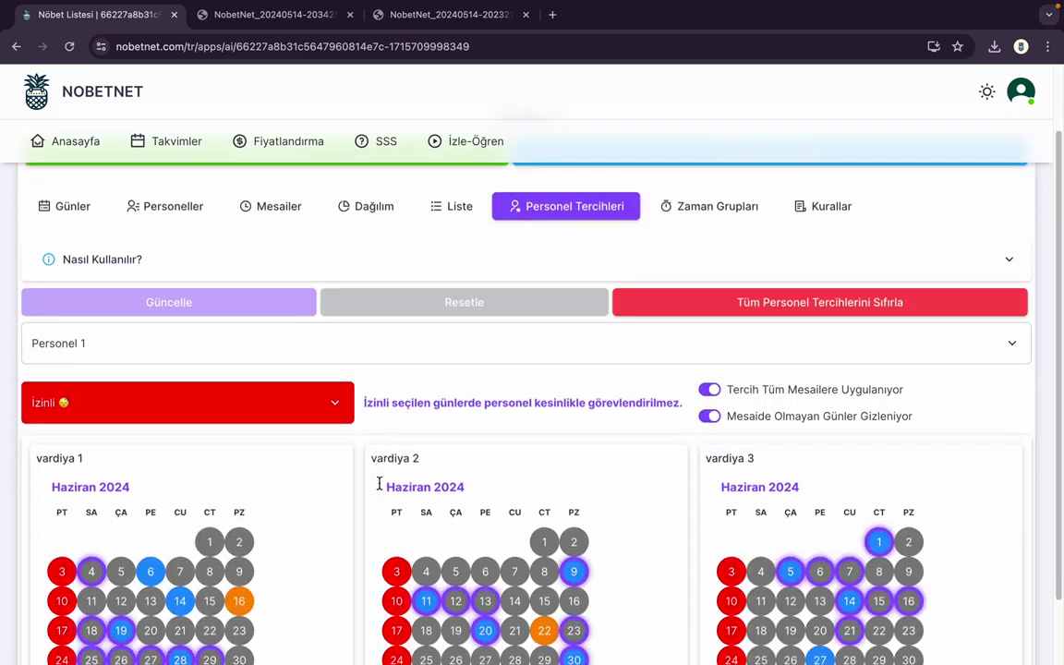
pyautogui.click(309, 356)
pyautogui.click(257, 416)
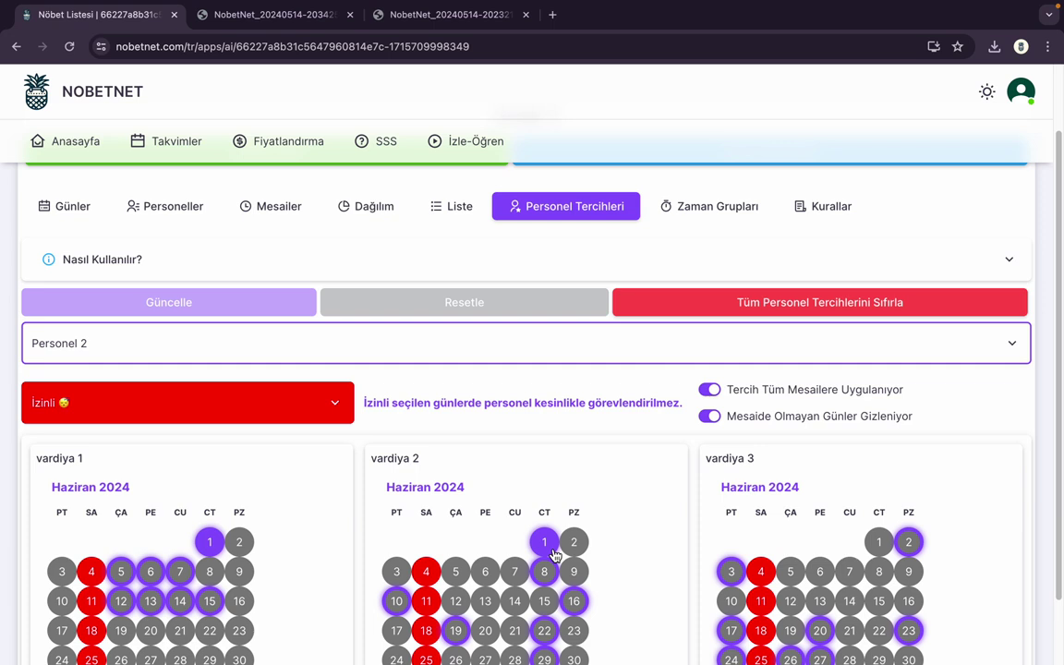
pyautogui.click(337, 403)
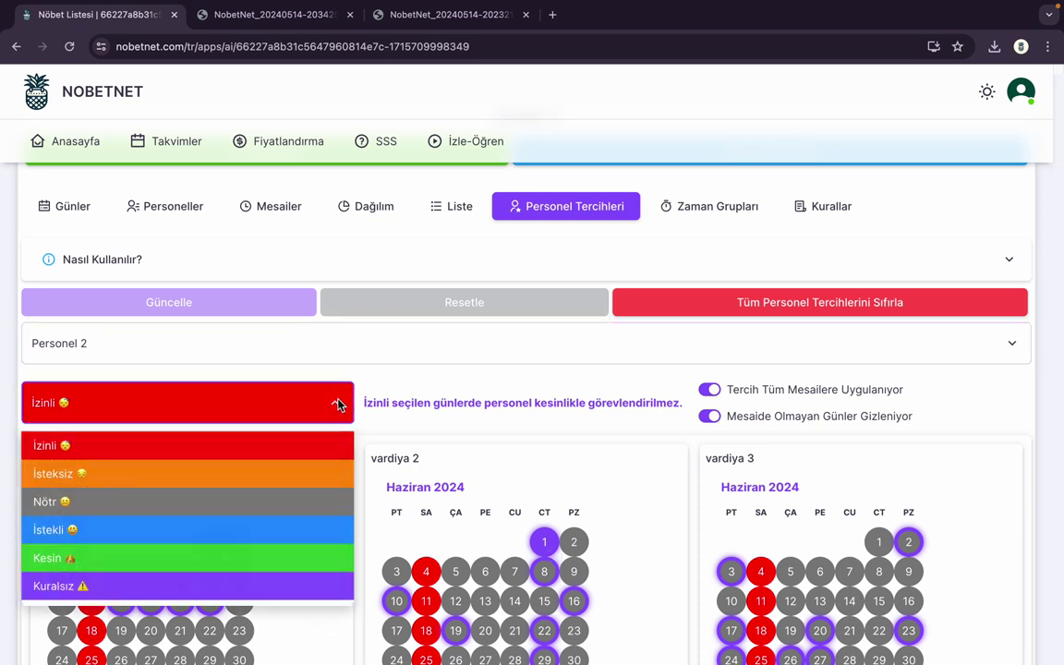
pyautogui.click(223, 589)
pyautogui.click(878, 543)
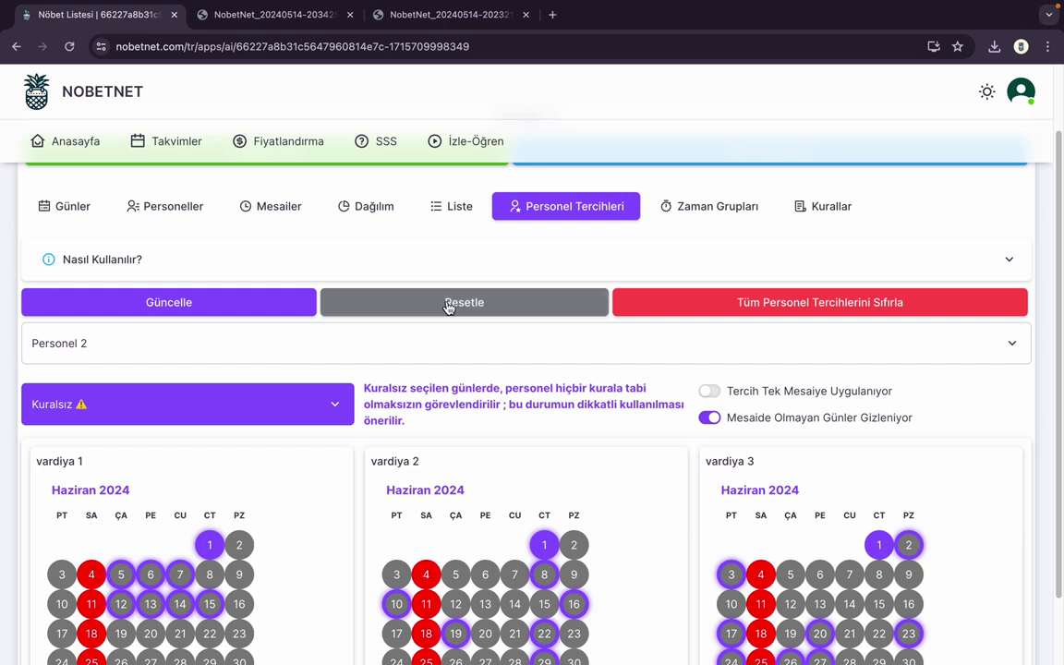
# Step: Save the vardiya 3 preference for Personel 2 and run the AI assignment of the duty list again
pyautogui.click(274, 303)
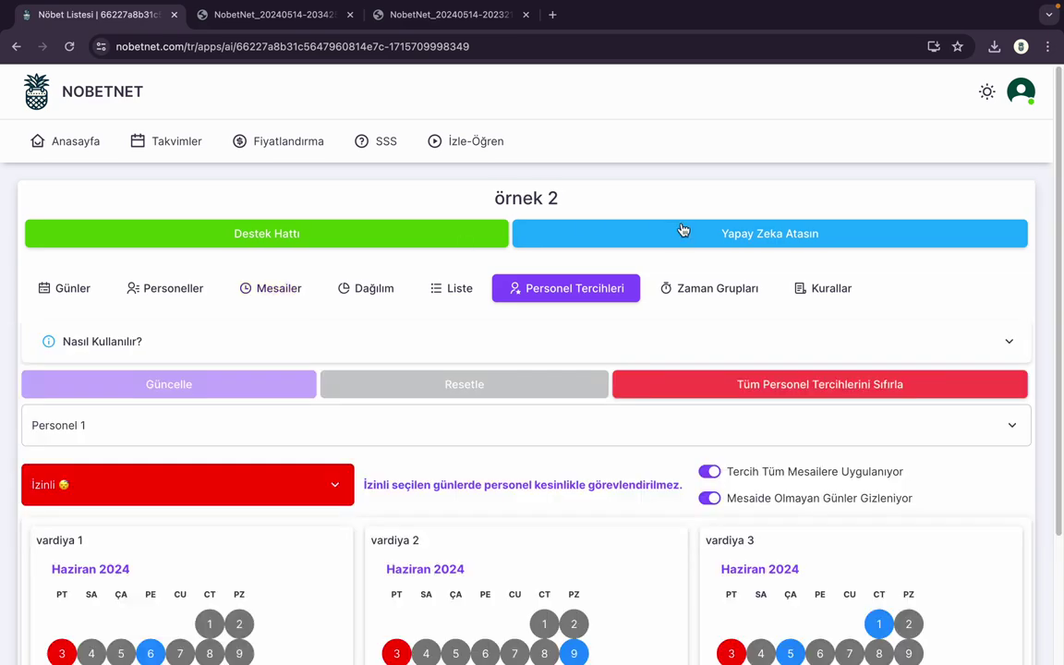
pyautogui.click(756, 231)
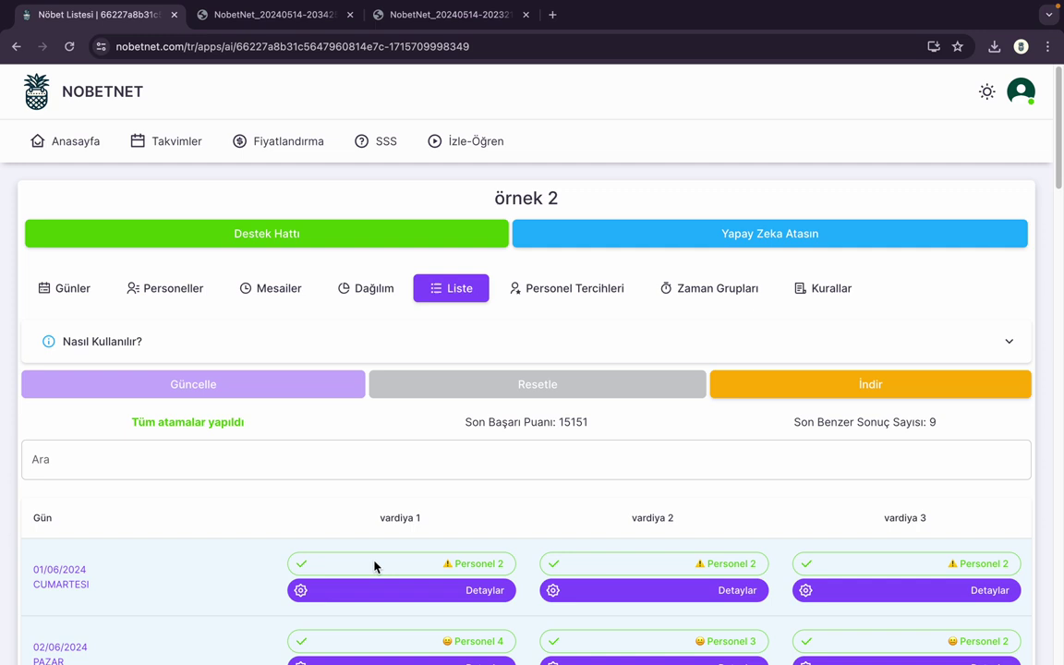
pyautogui.scroll(-1, 374, 566)
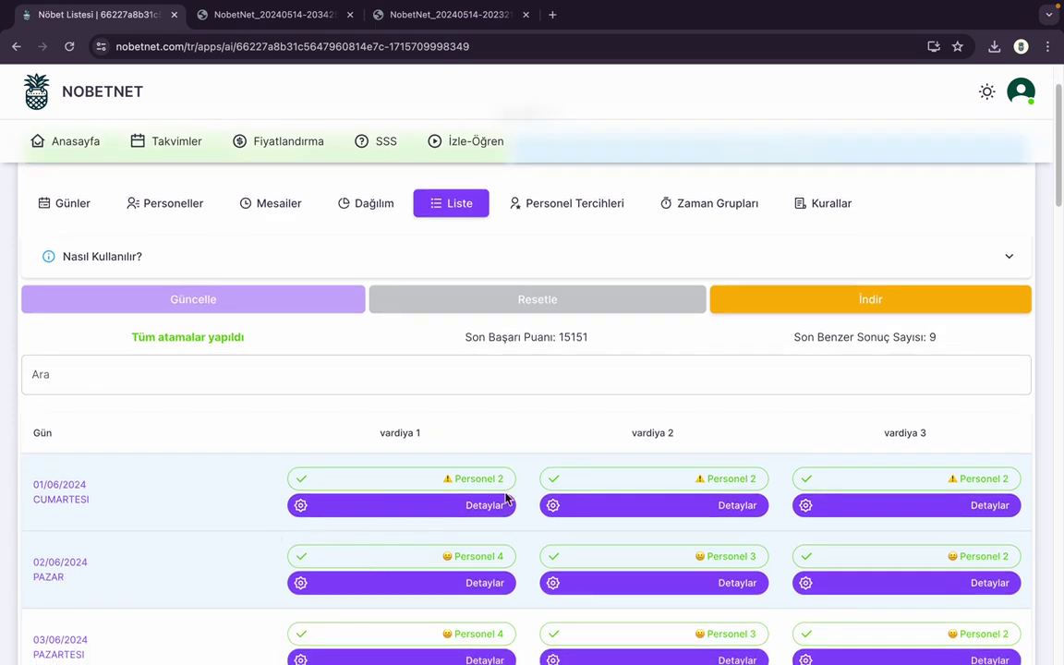
pyautogui.scroll(2, 952, 498)
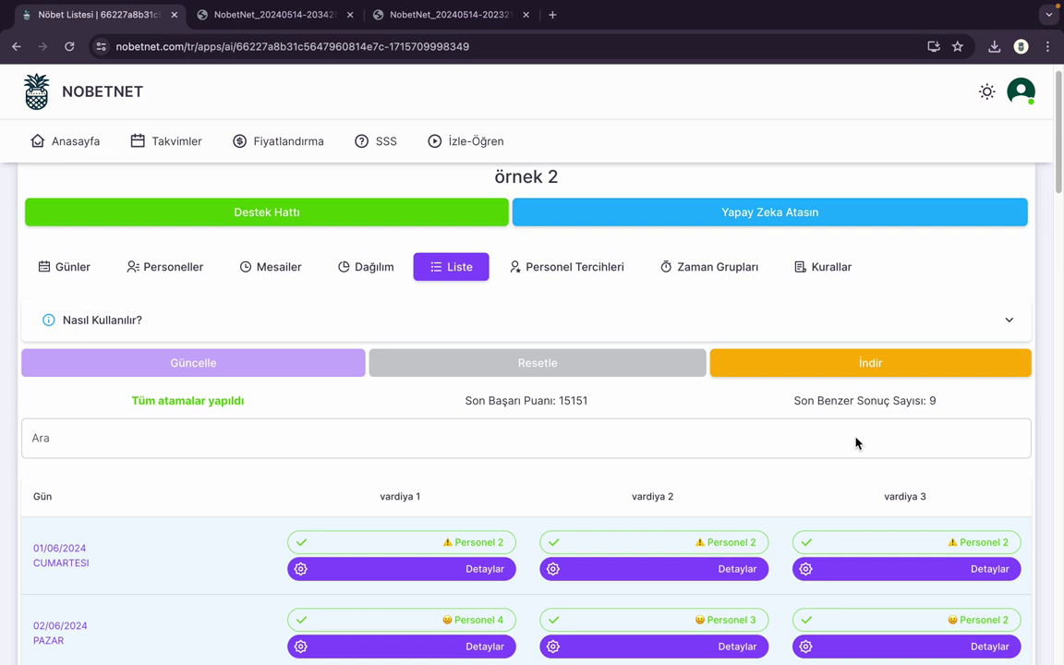
# Step: Set 1 June back to Nötr in all three shifts for Personel 2 and save the preferences
pyautogui.click(564, 268)
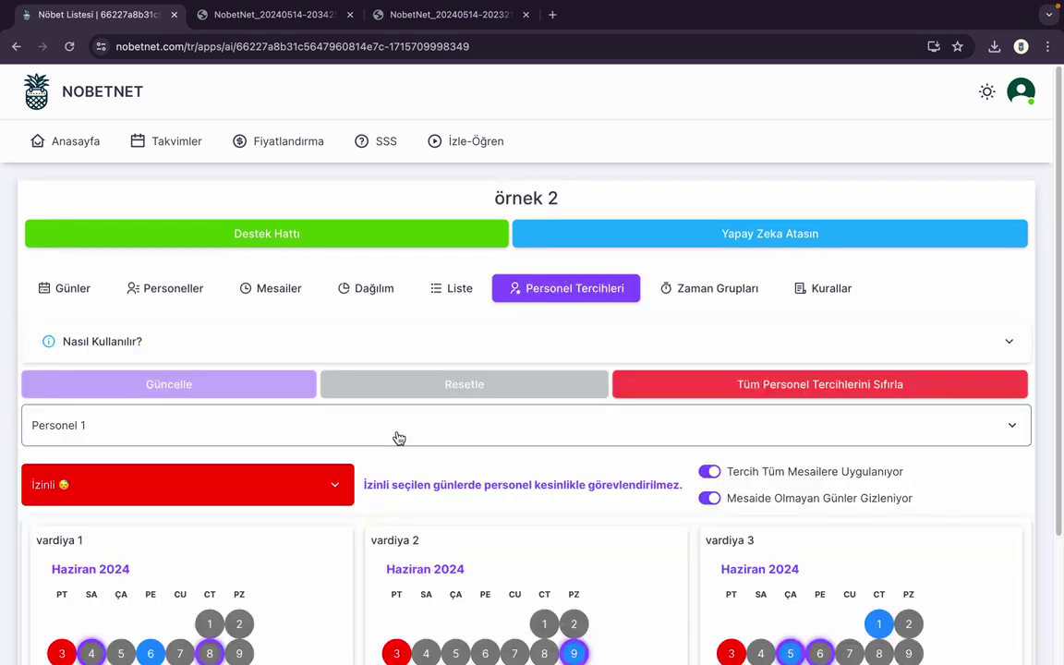
pyautogui.scroll(-1, 399, 438)
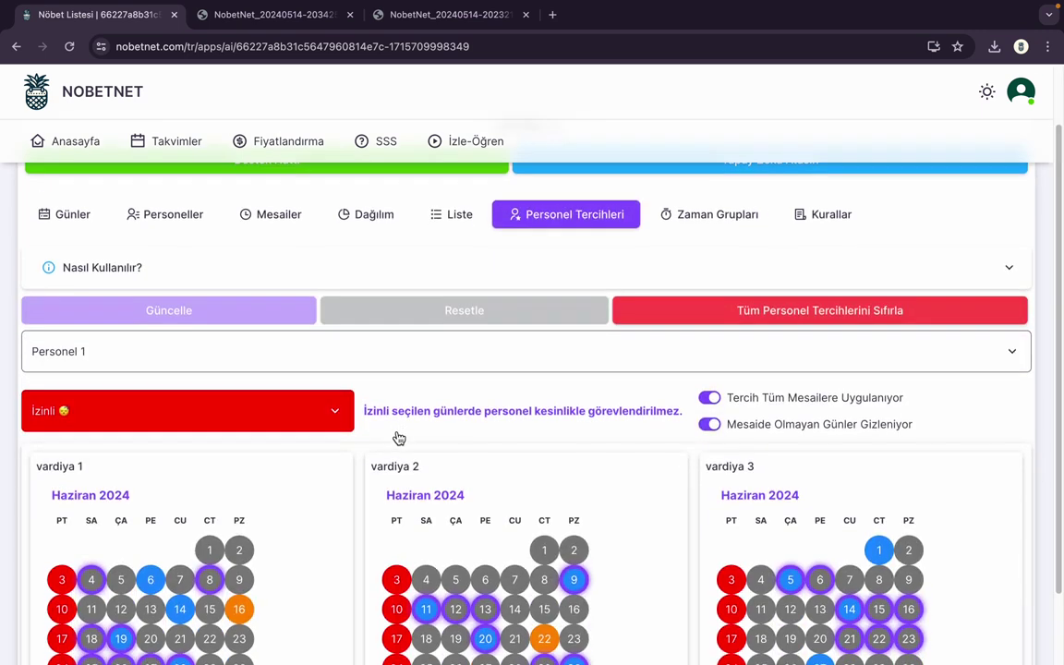
pyautogui.click(342, 421)
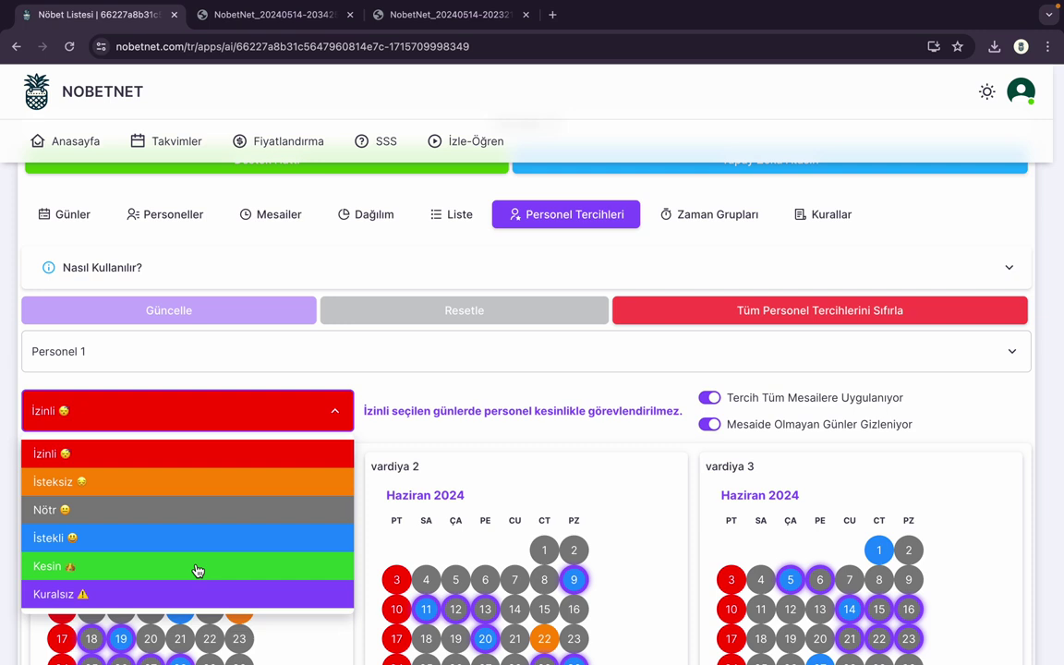
pyautogui.click(236, 510)
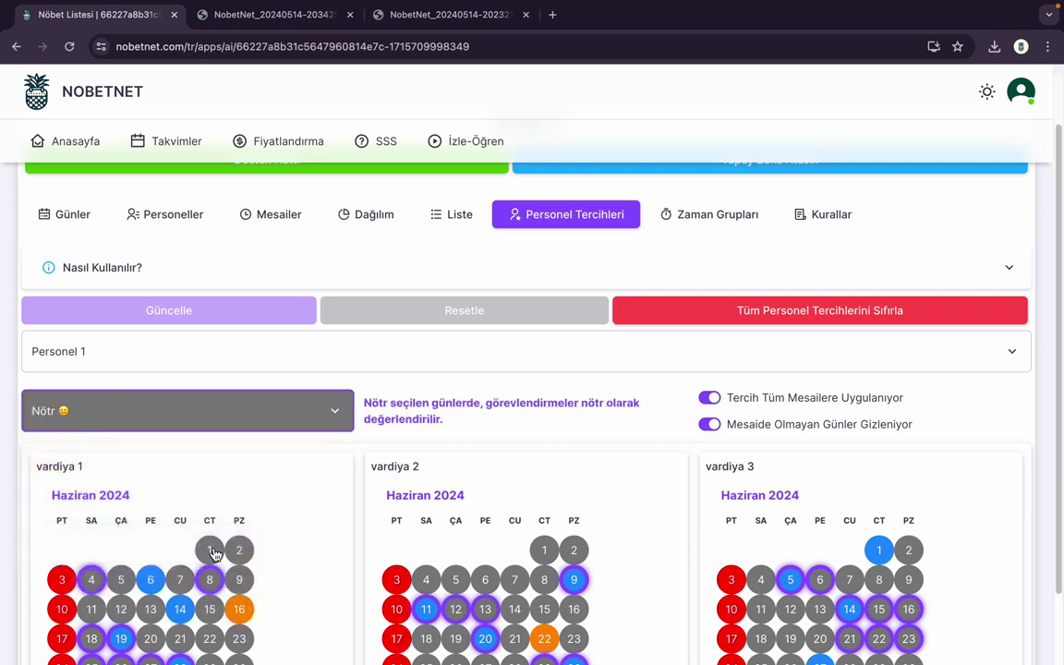
pyautogui.click(332, 351)
pyautogui.click(264, 422)
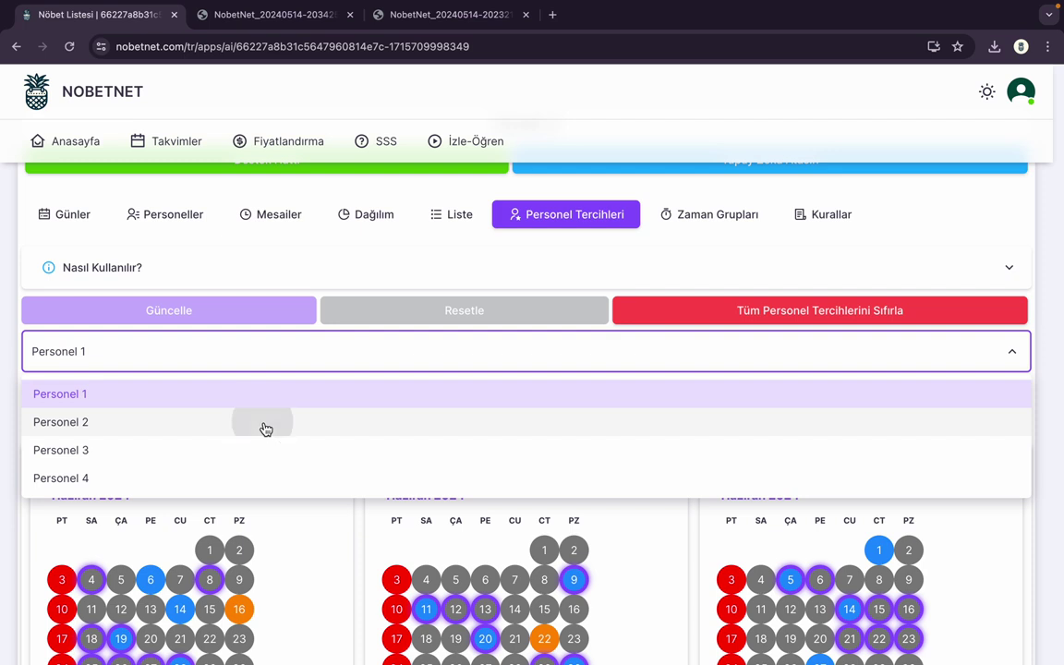
pyautogui.click(210, 550)
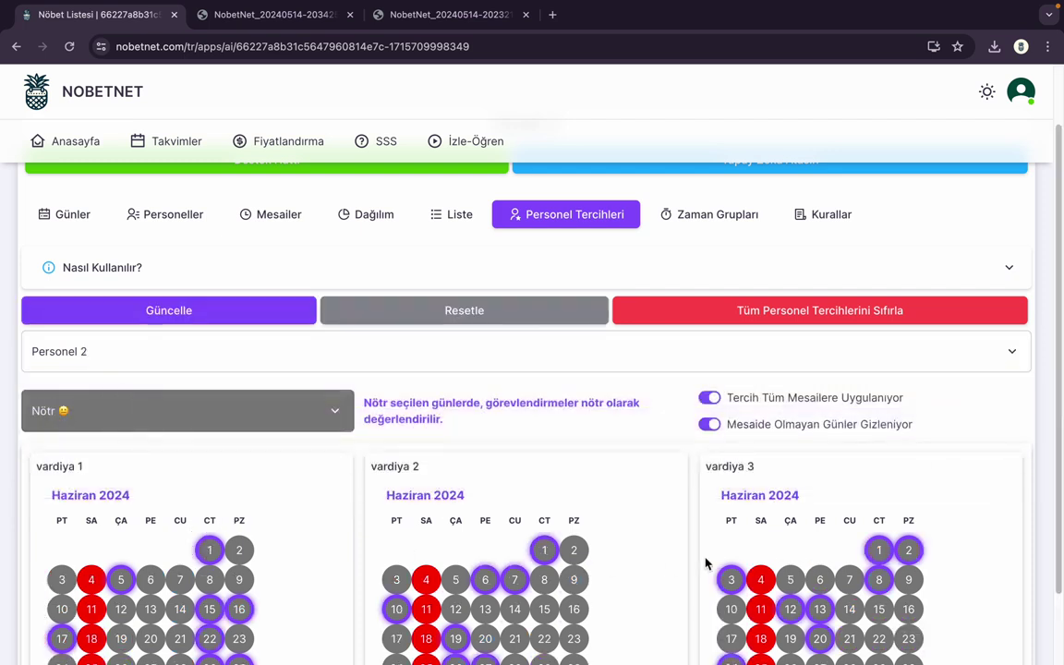
pyautogui.scroll(-2, 651, 525)
pyautogui.scroll(1, 651, 524)
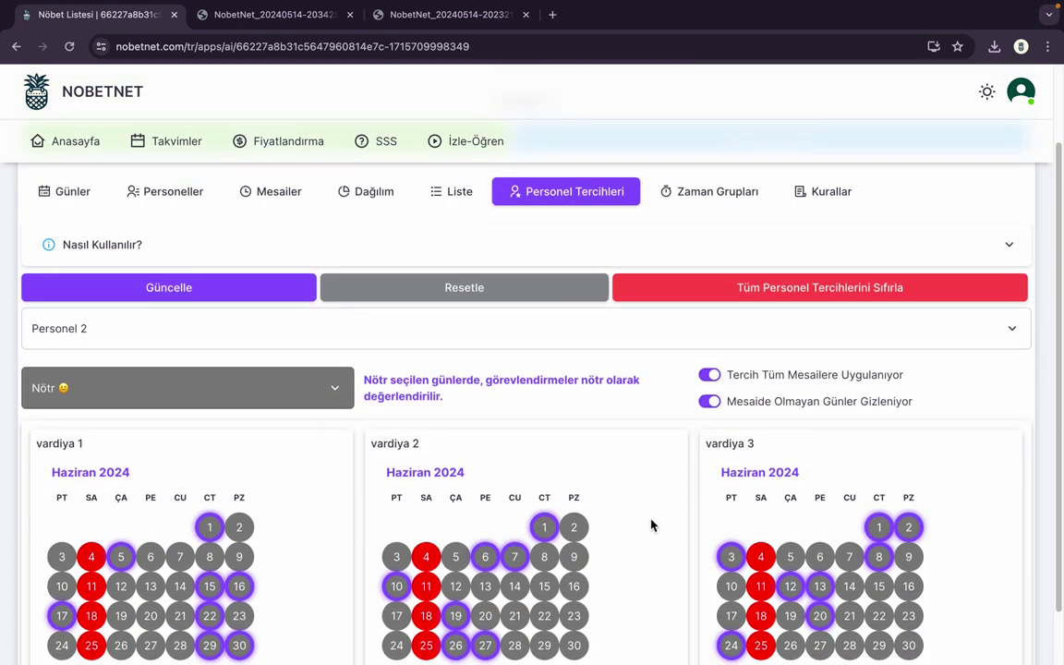
pyautogui.click(231, 282)
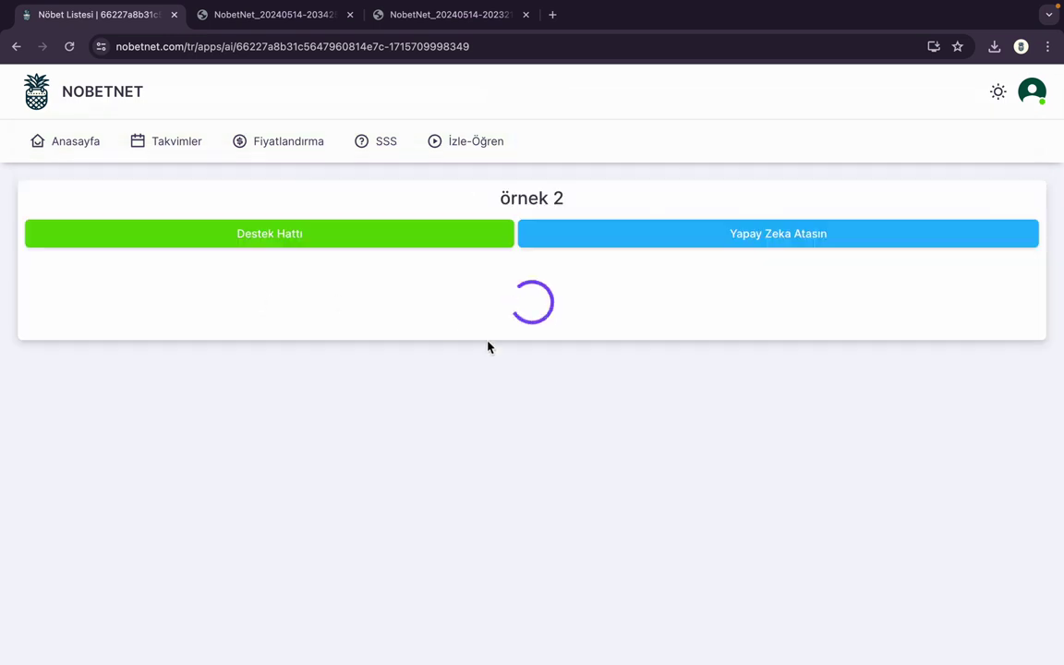
# Step: Review the June 2024 shift preference calendars of Personel 1, Personel 2, Personel 3 and Personel 4
pyautogui.scroll(-2, 408, 469)
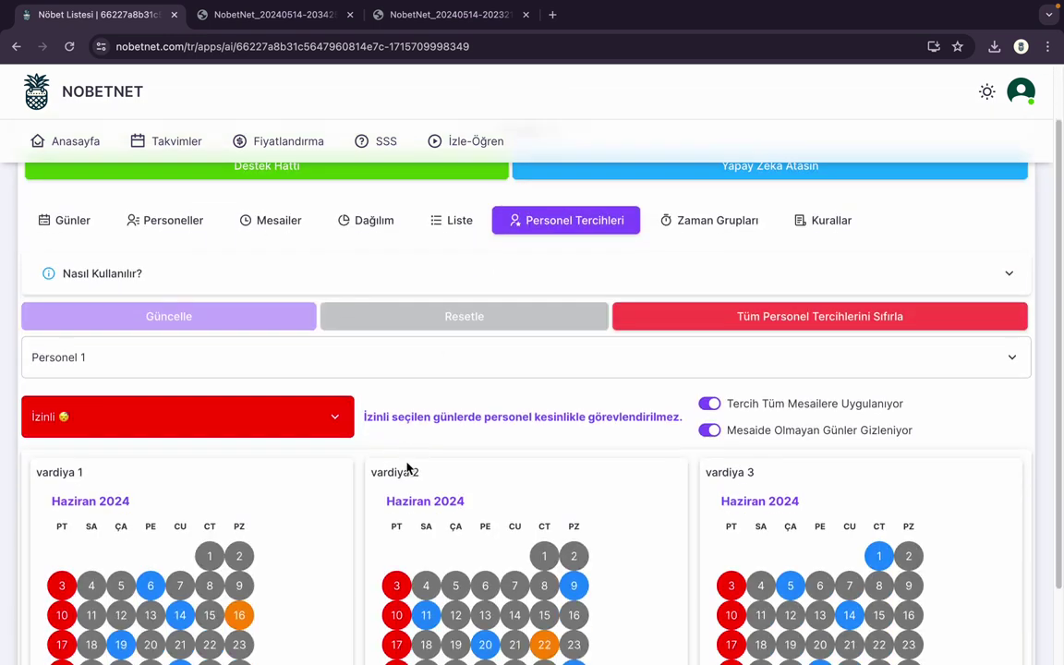
pyautogui.scroll(-1, 410, 462)
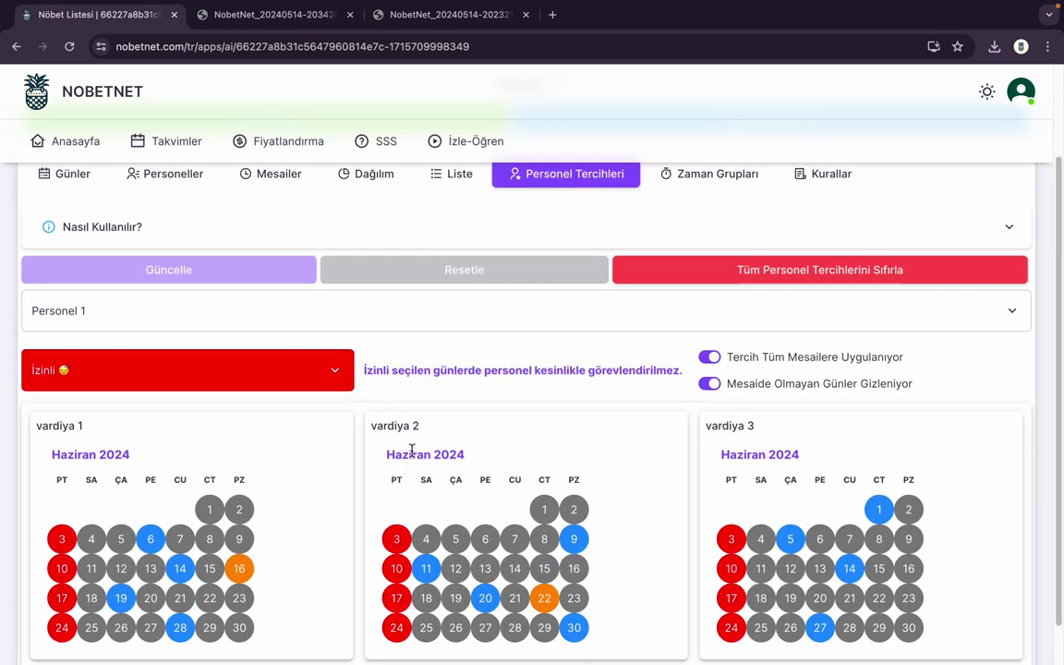
pyautogui.click(484, 312)
pyautogui.click(408, 381)
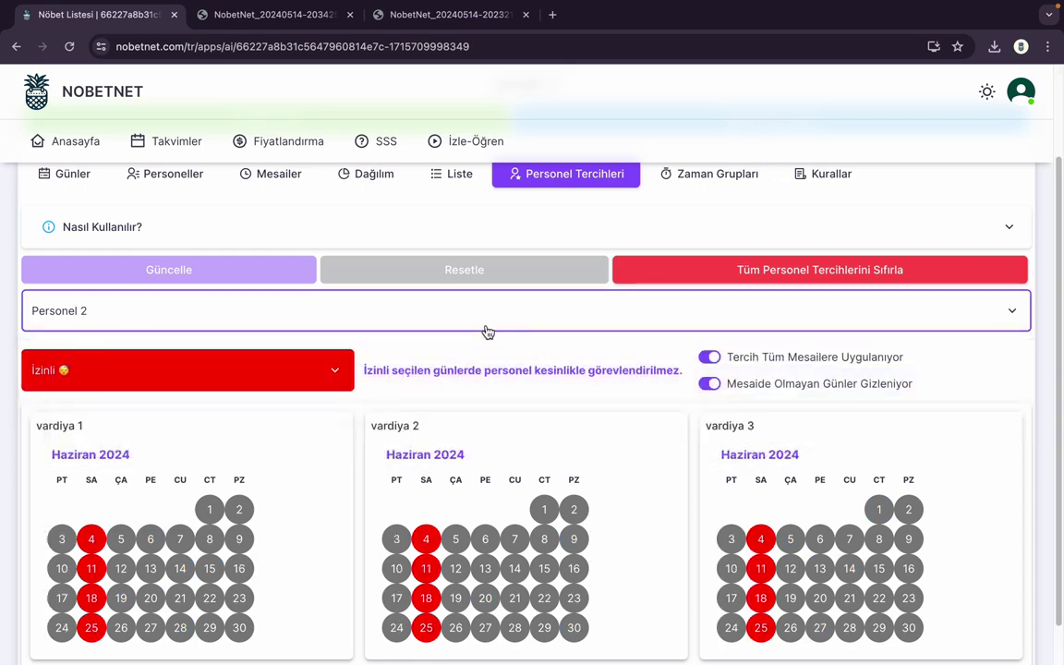
pyautogui.click(488, 326)
pyautogui.click(409, 418)
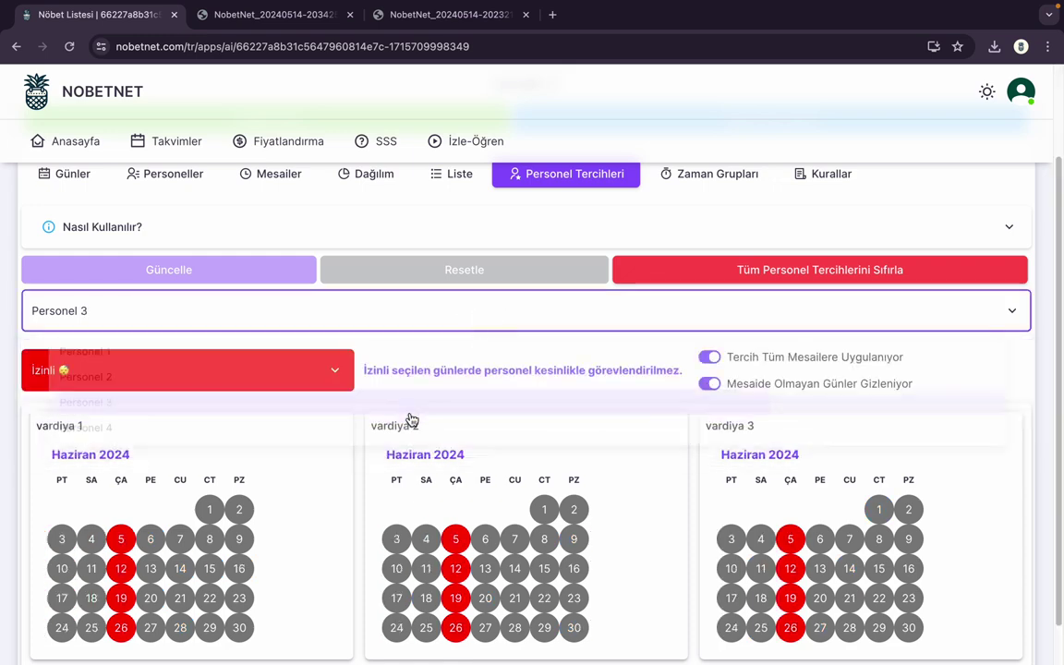
pyautogui.click(516, 319)
pyautogui.click(420, 439)
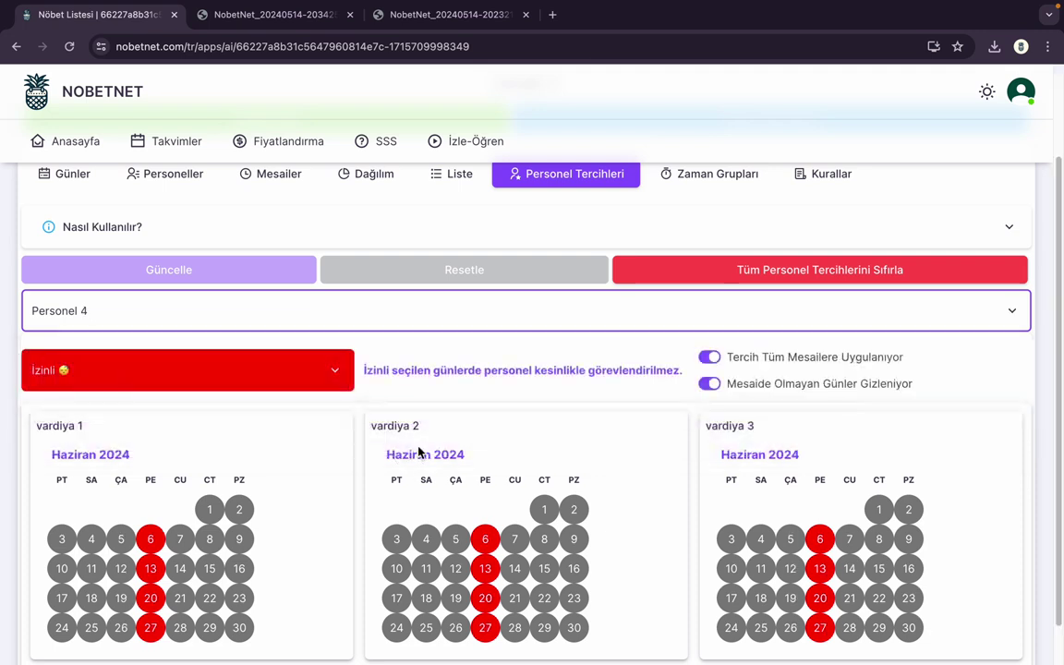
# Step: Return to the duty list and have the AI assign its pending shifts
pyautogui.scroll(2, 418, 452)
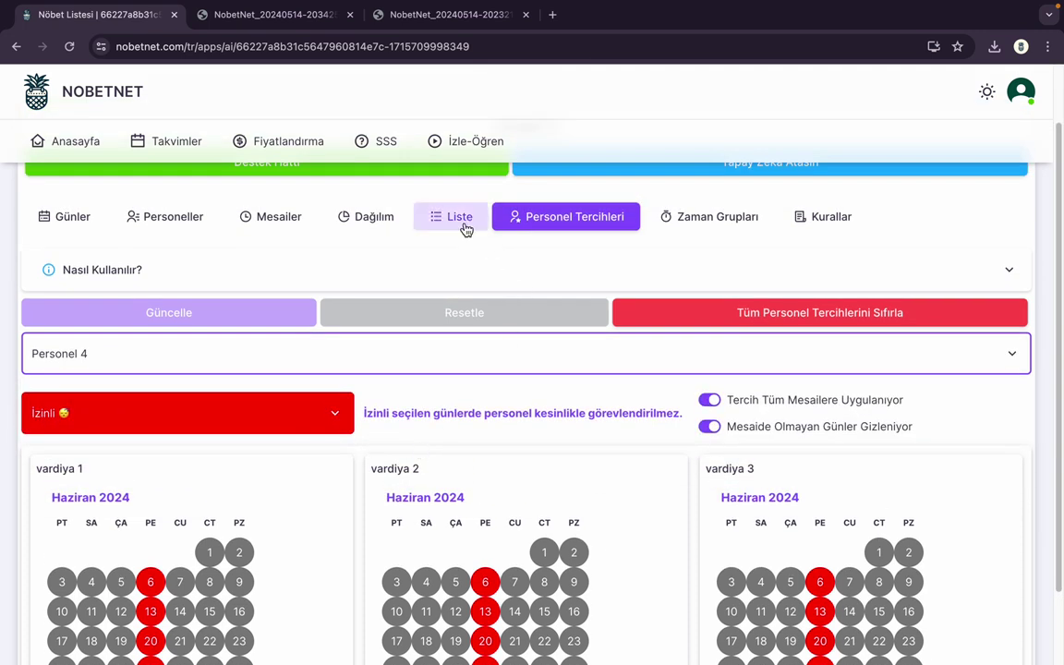
pyautogui.click(448, 218)
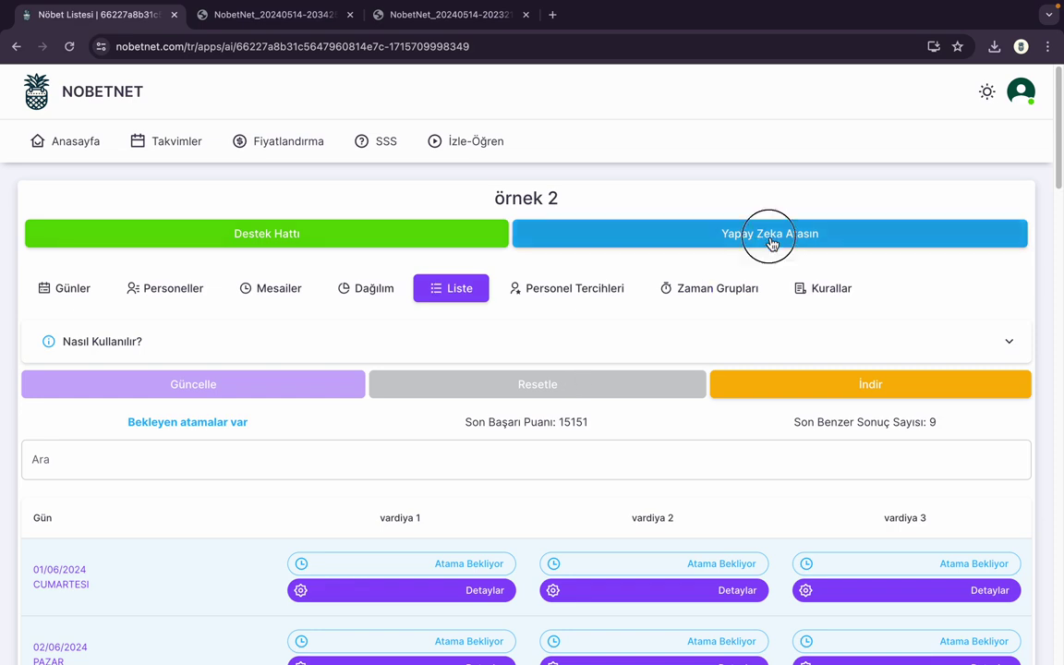
pyautogui.click(772, 242)
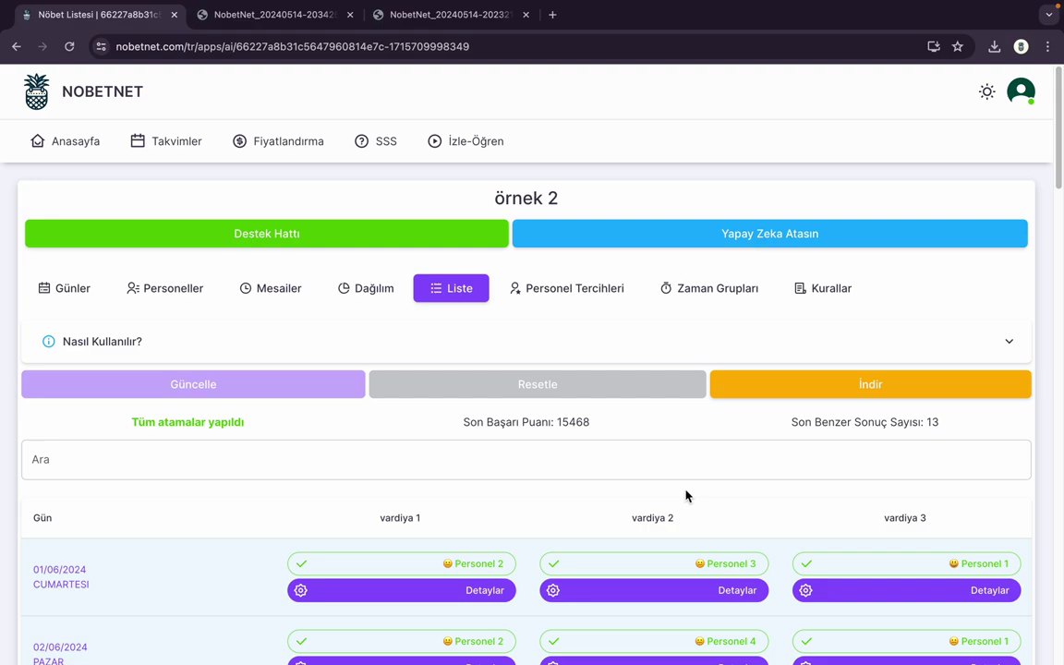
# Step: Examine the AI-assigned June duty list across vardiya 1, vardiya 2 and vardiya 3
pyautogui.scroll(-1, 686, 495)
pyautogui.scroll(-20, 686, 495)
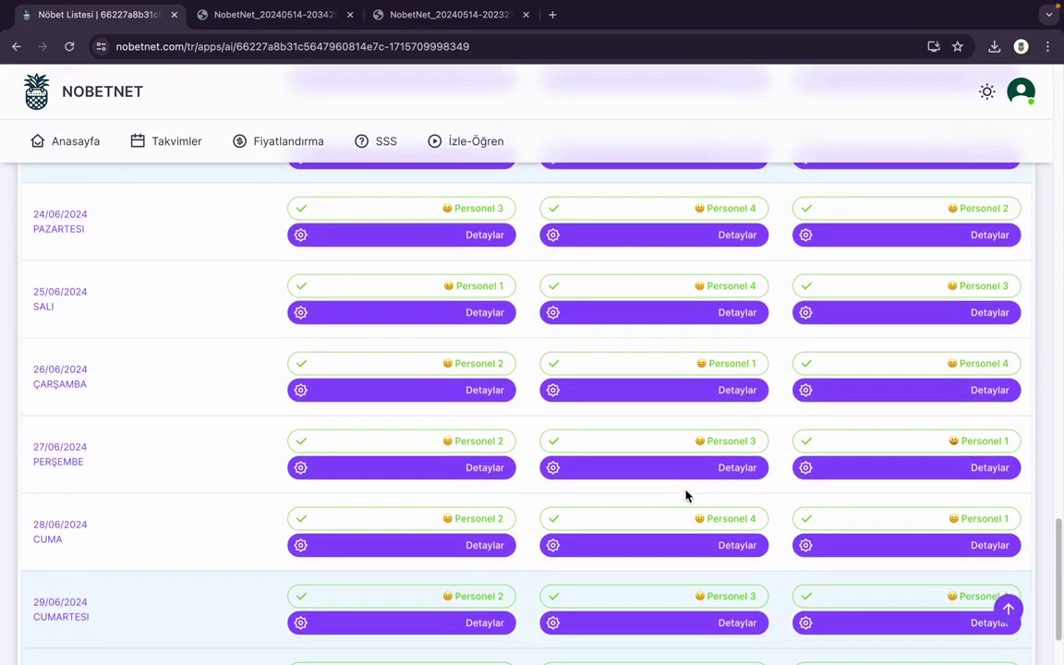
pyautogui.scroll(20, 686, 495)
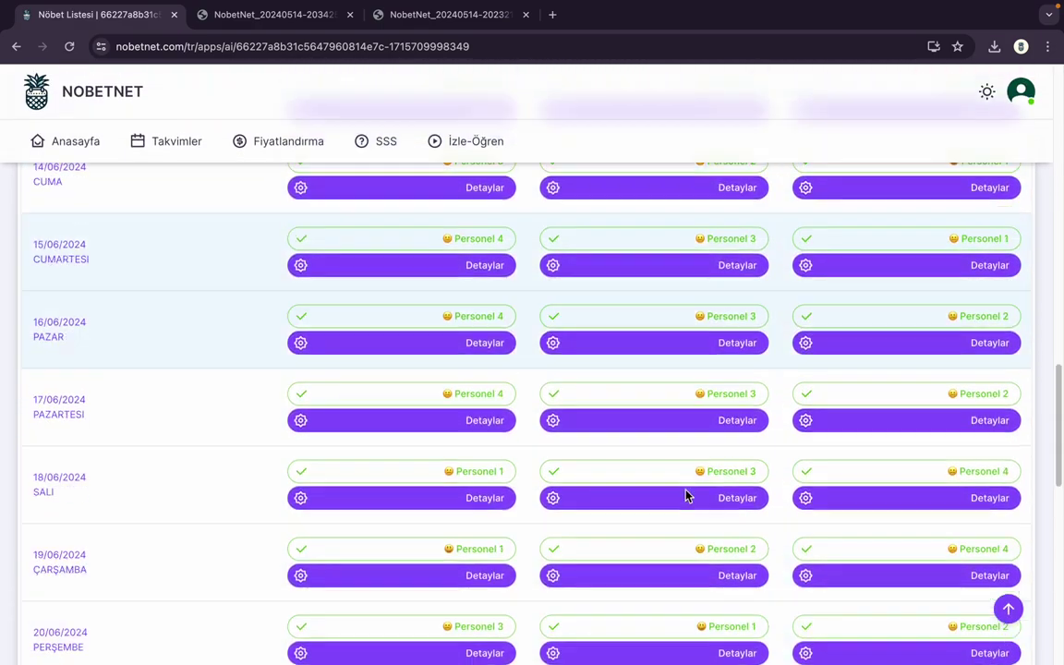
pyautogui.scroll(2, 688, 498)
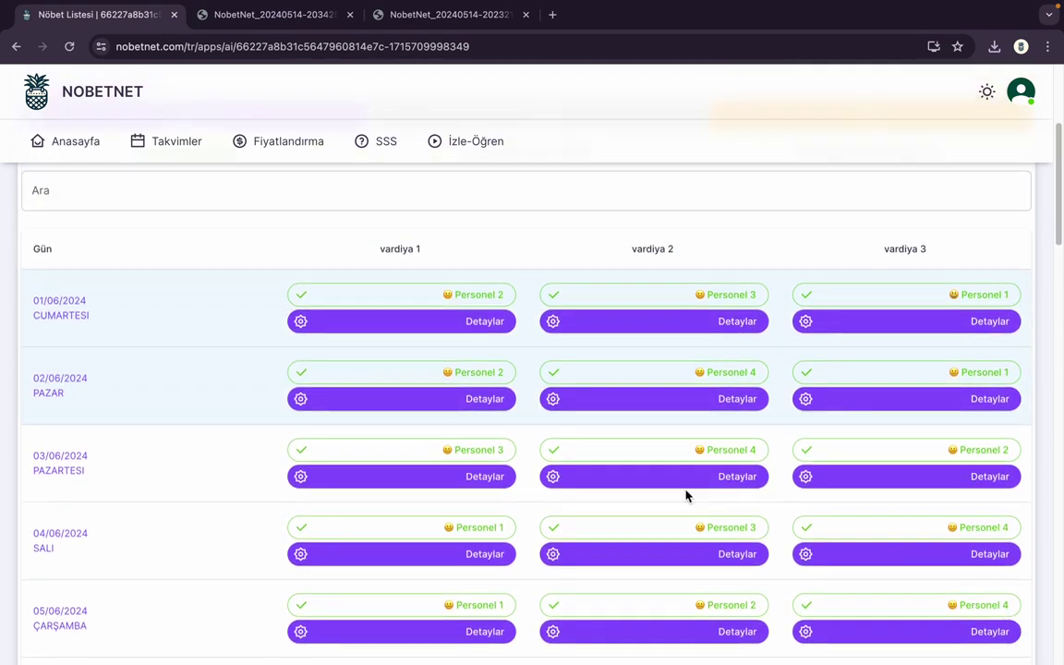
pyautogui.scroll(2, 685, 495)
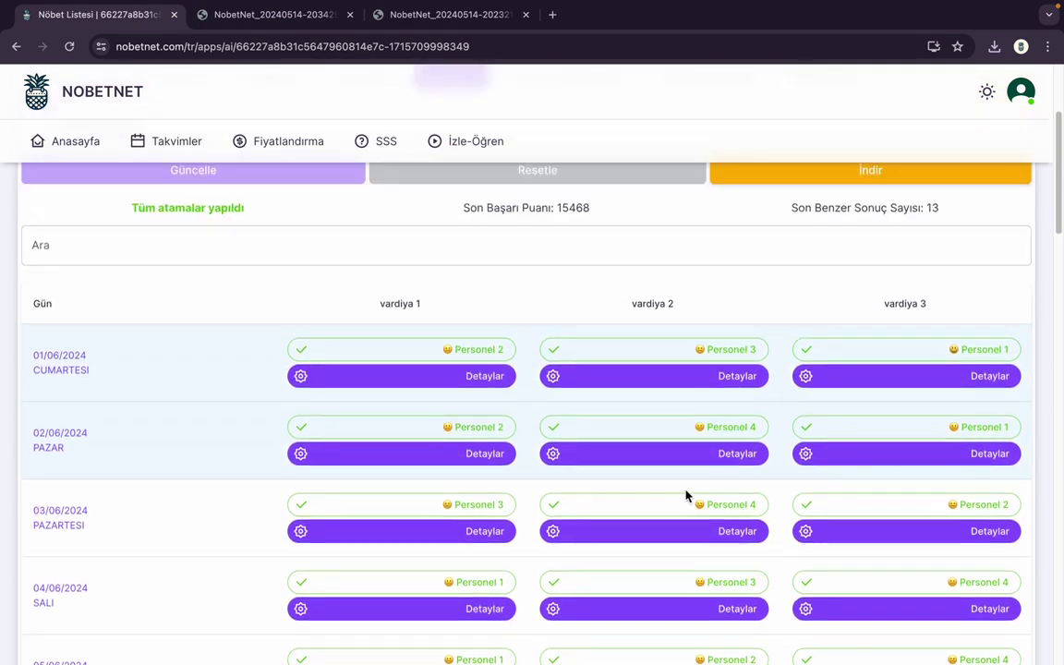
pyautogui.scroll(2, 685, 495)
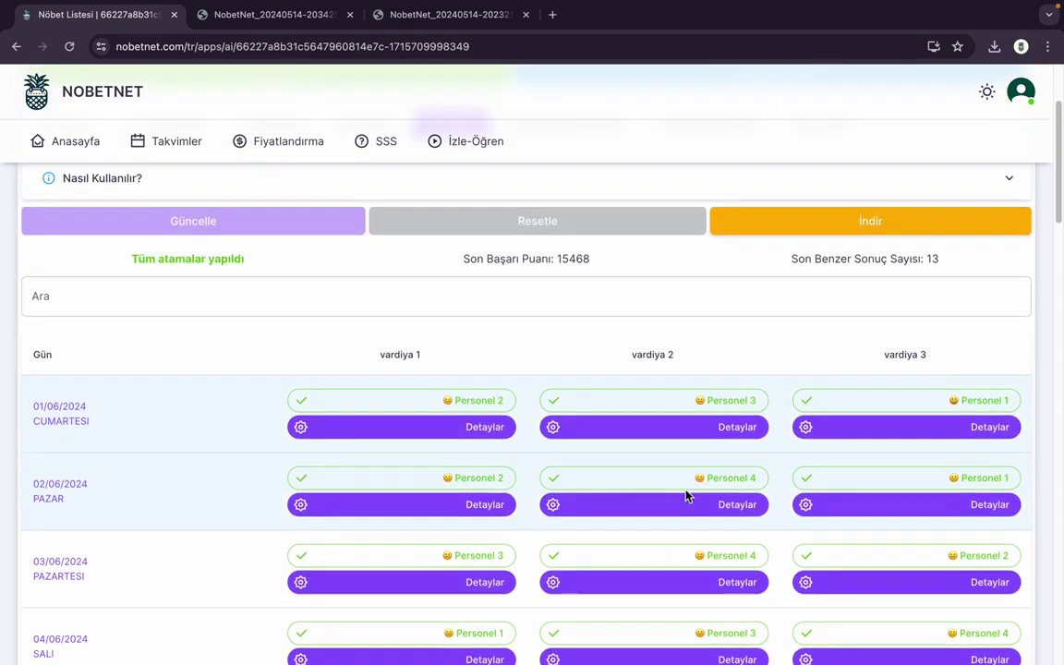
pyautogui.scroll(3, 685, 495)
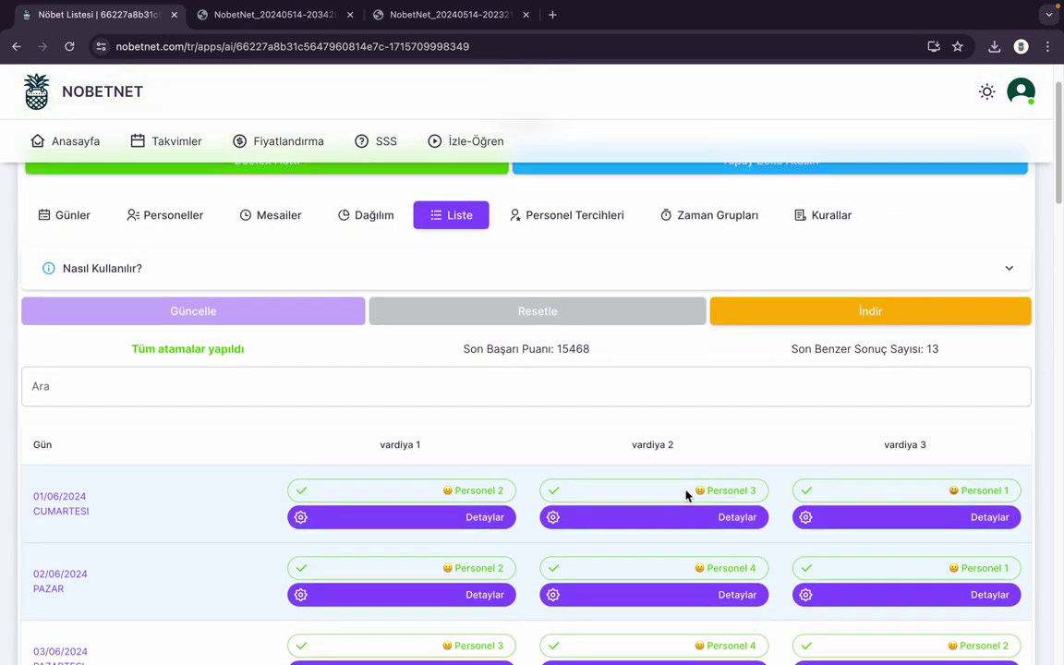
pyautogui.scroll(1, 685, 496)
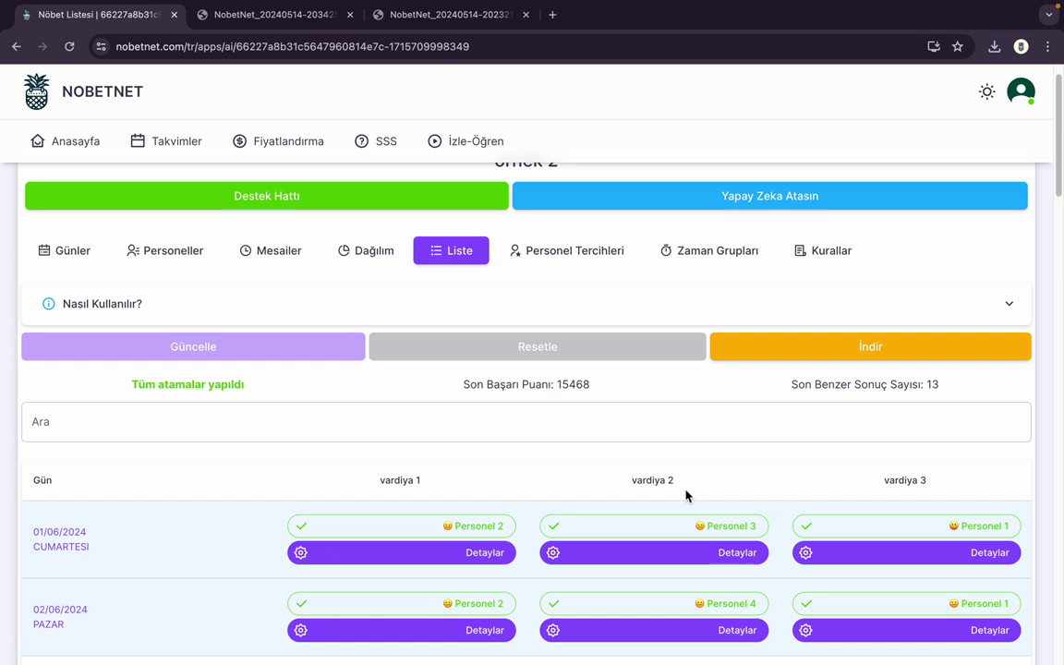
pyautogui.scroll(-2, 686, 495)
pyautogui.scroll(4, 686, 495)
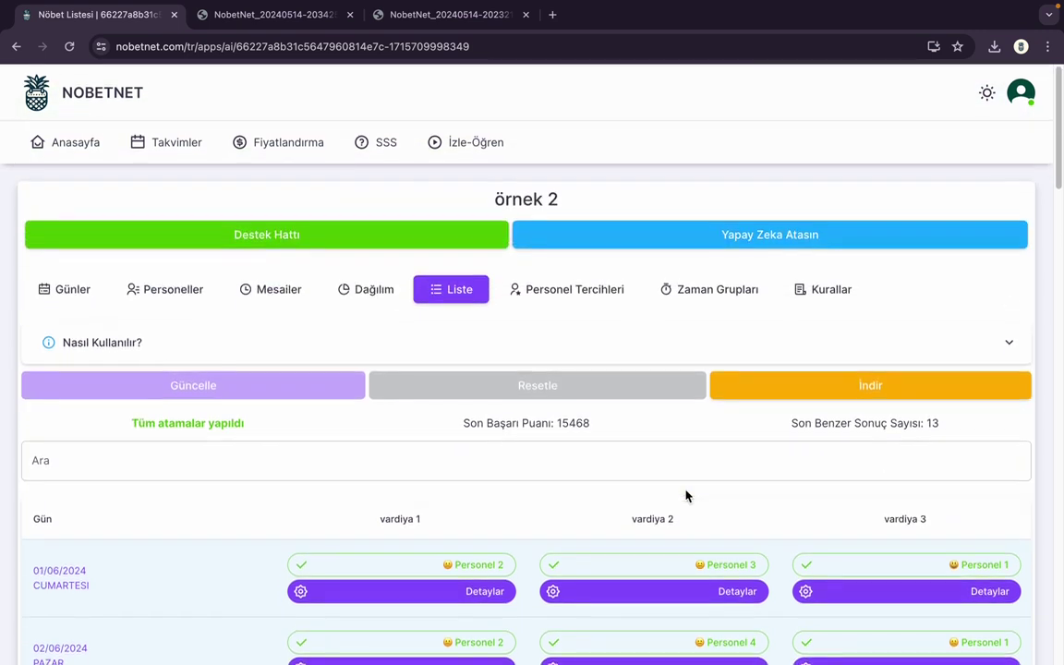
# Step: Download the duty list in PDF format, open the file and look through both of its pages
pyautogui.click(882, 386)
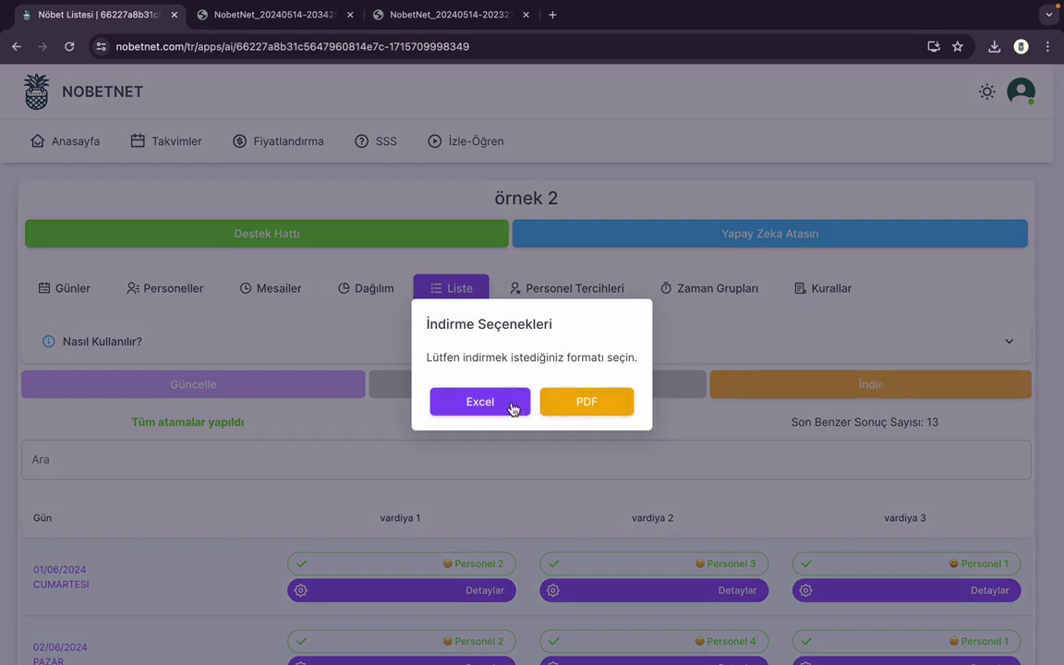
pyautogui.click(584, 412)
pyautogui.click(876, 92)
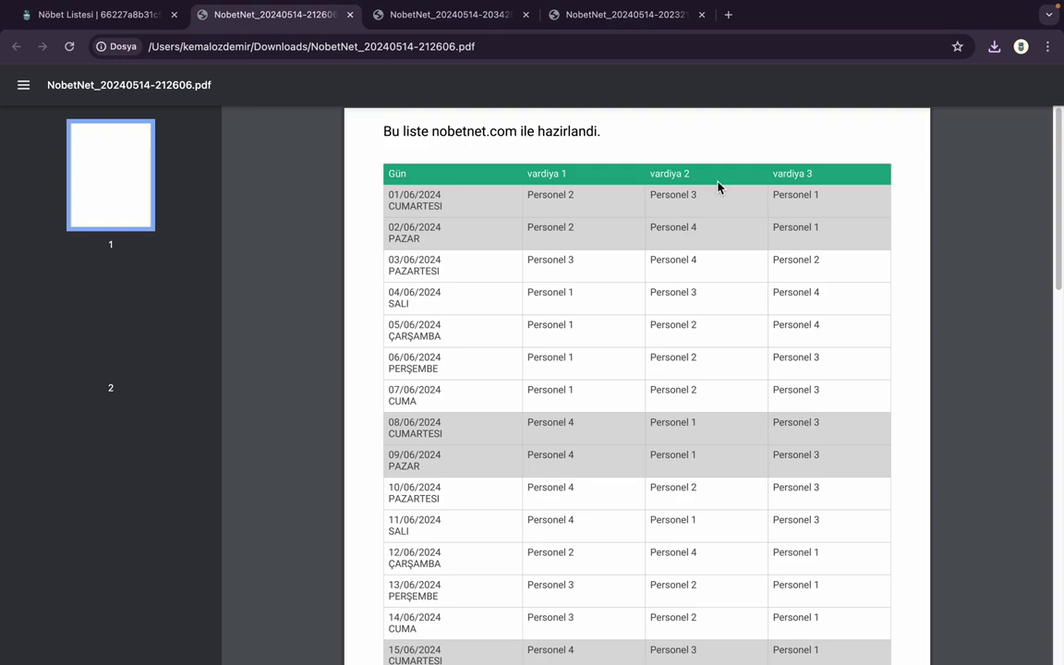
pyautogui.scroll(-20, 560, 334)
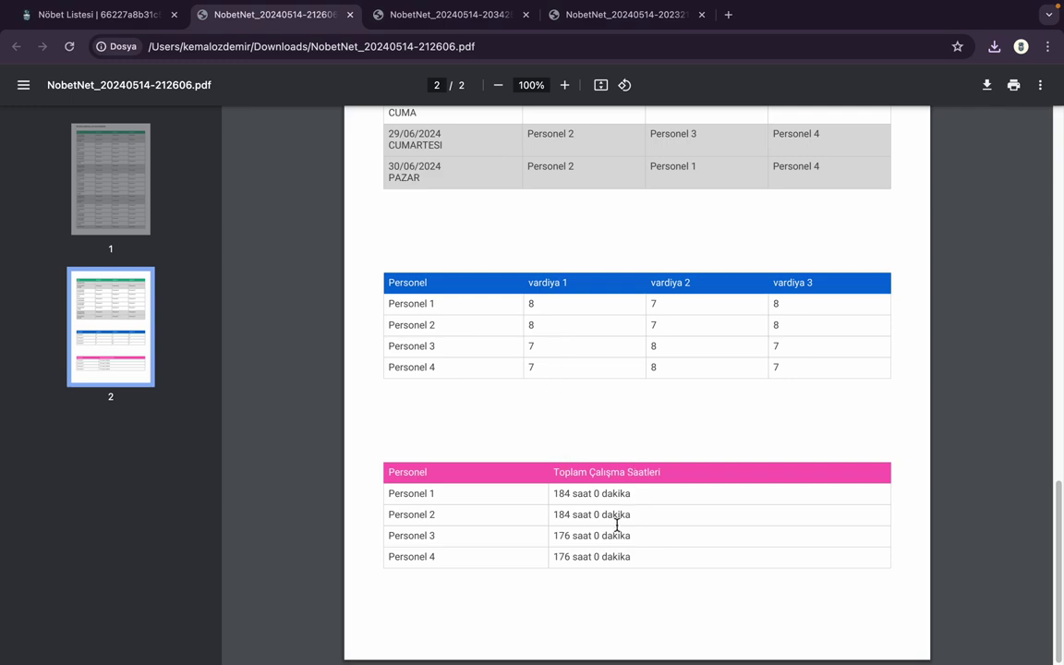
pyautogui.scroll(20, 617, 522)
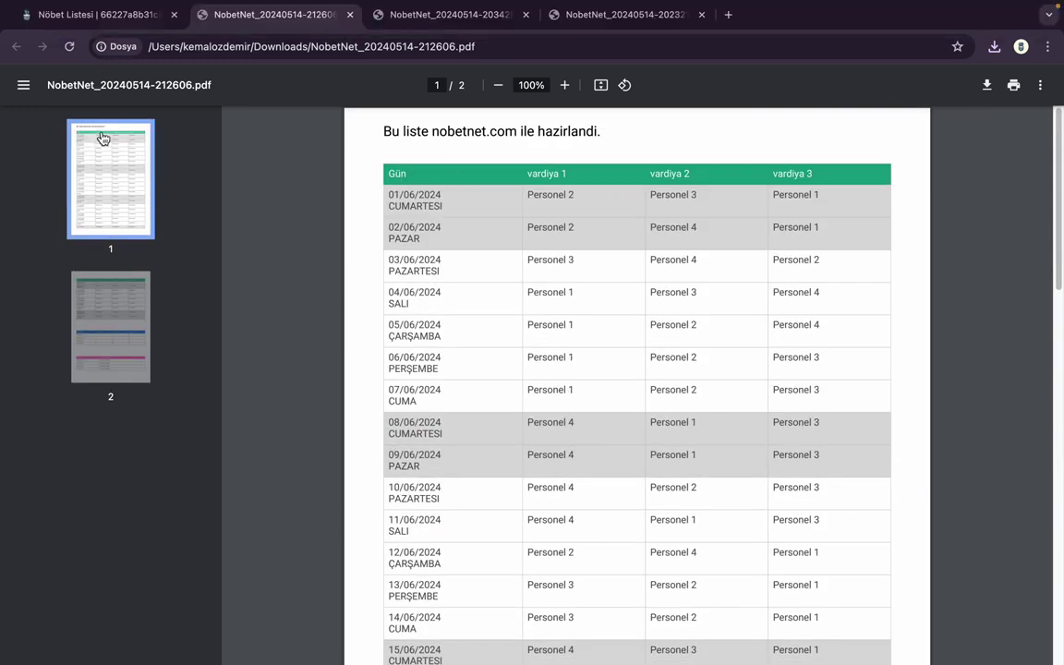